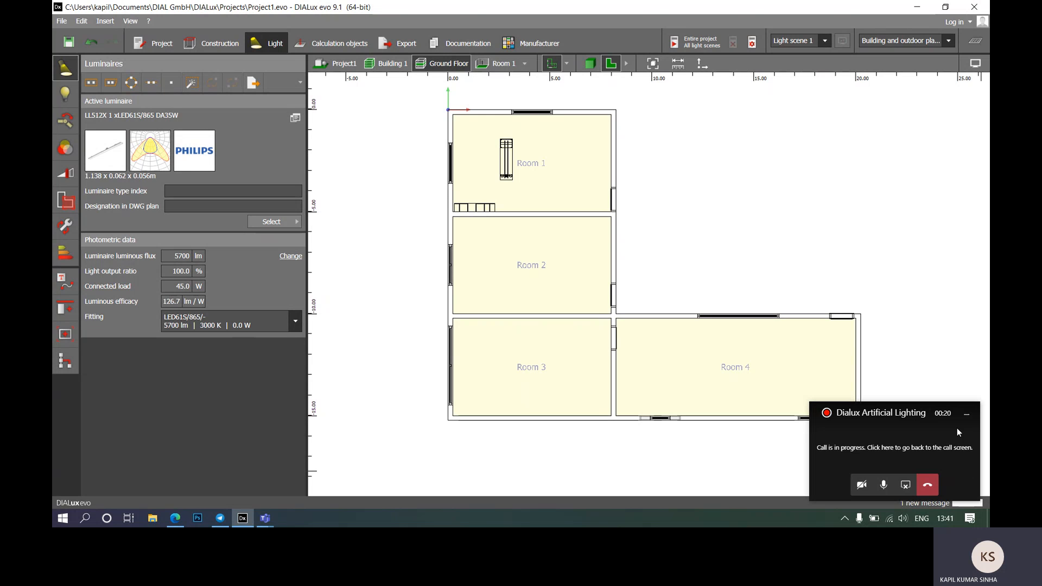
Step: Clear the call notification and set Light scene 1's reference sky to No daylight
{"action": "left_click", "coordinate": [971, 414]}
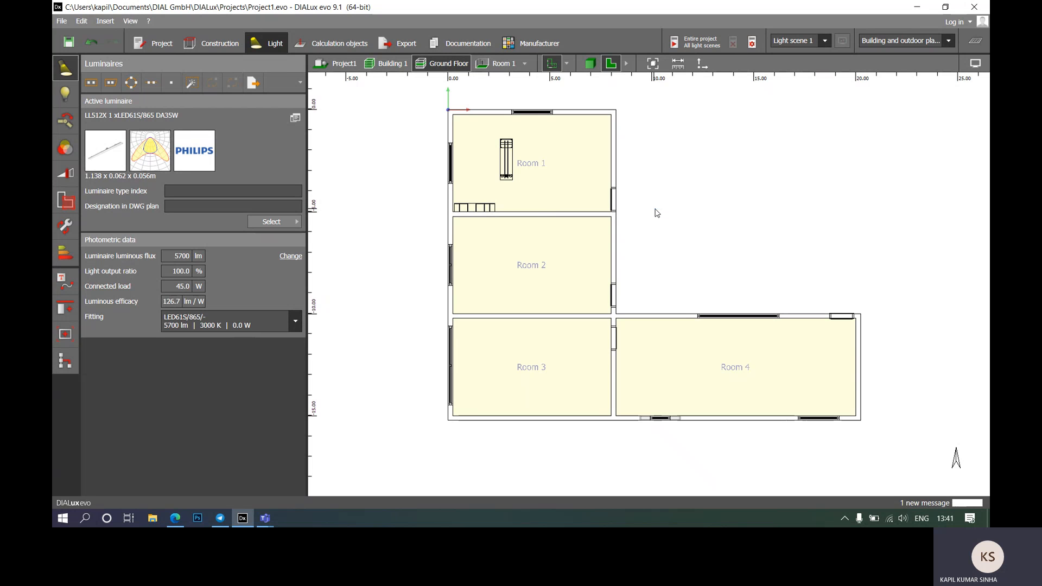
{"action": "middle_click_drag", "start_coordinate": [653, 221], "coordinate": [598, 234]}
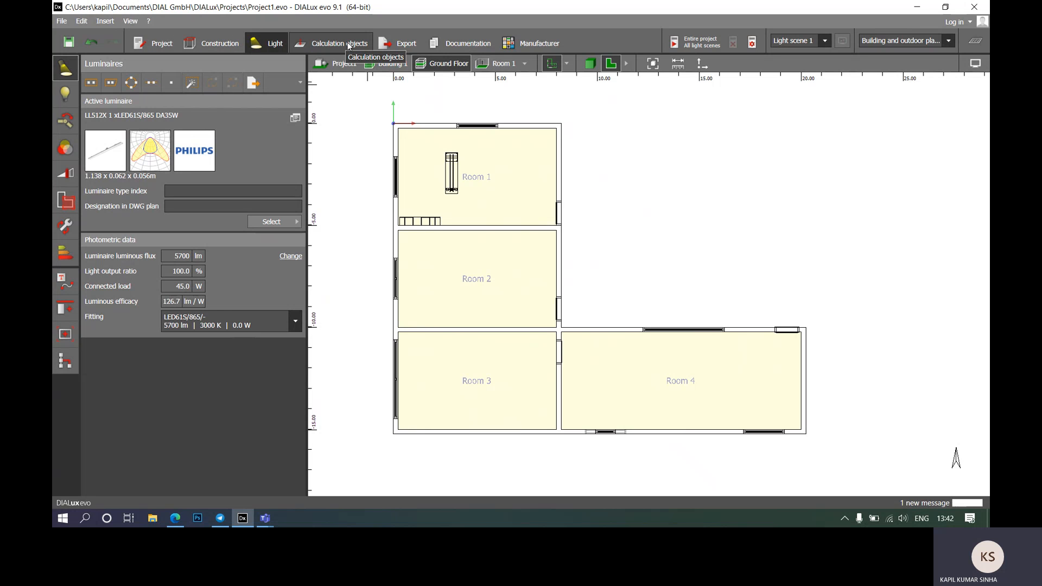
{"action": "left_click", "coordinate": [66, 174]}
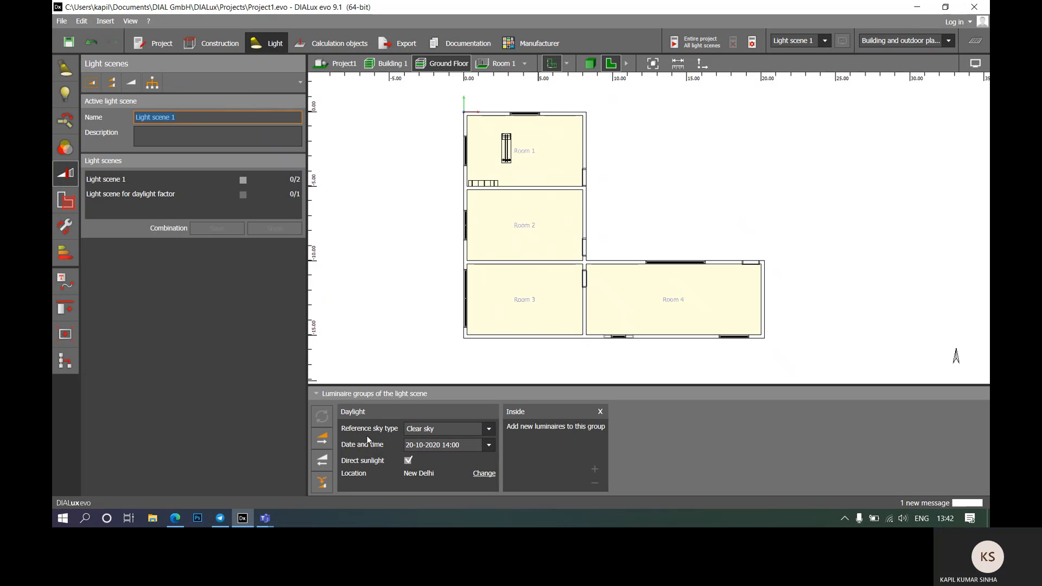
{"action": "left_click", "coordinate": [490, 430]}
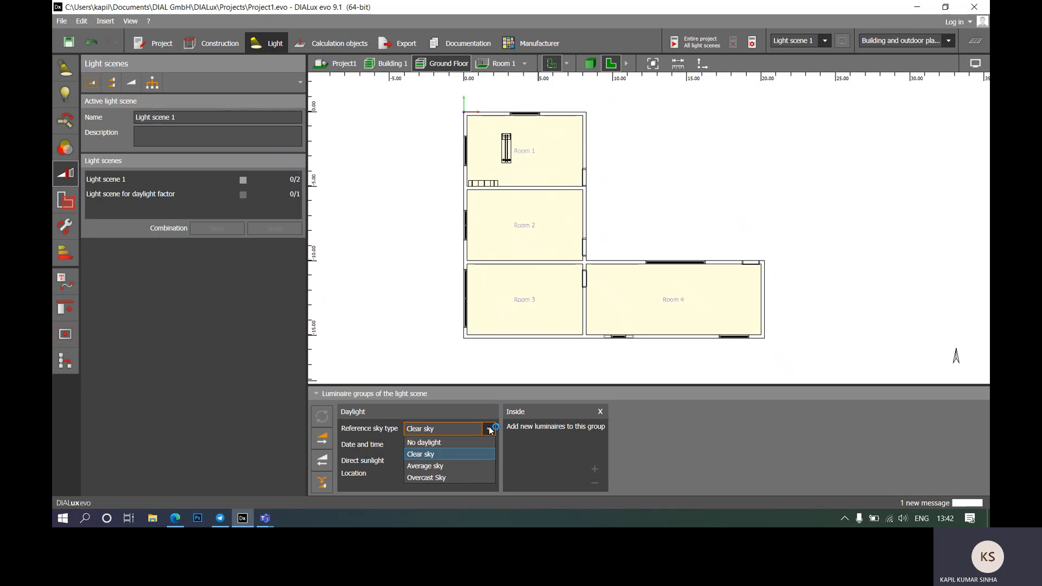
{"action": "left_click", "coordinate": [431, 445]}
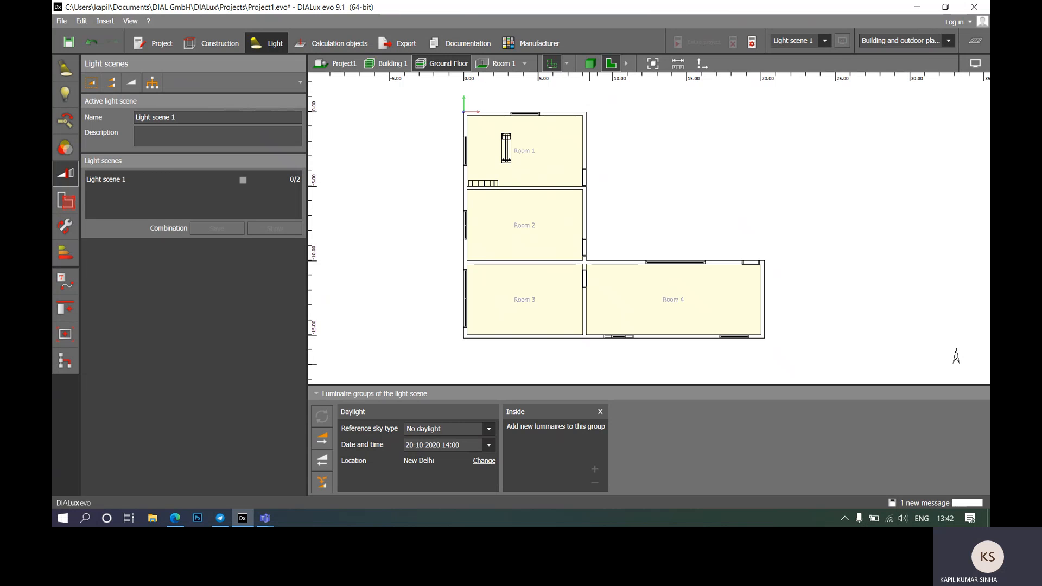
Step: Toggle the reference sky to Clear sky and back to No daylight, returning to luminaire settings
{"action": "left_click", "coordinate": [489, 429]}
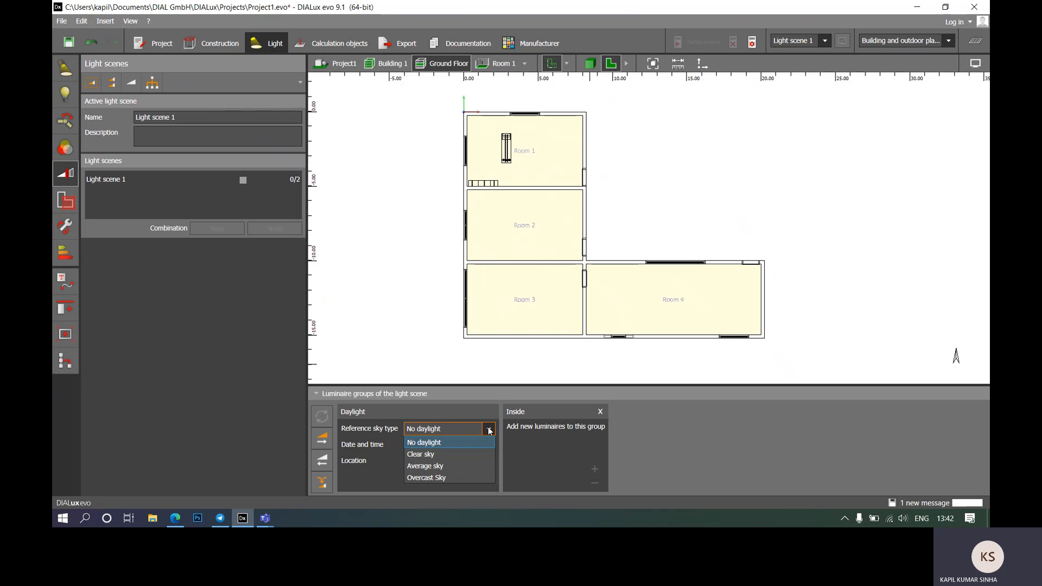
{"action": "left_click", "coordinate": [429, 454]}
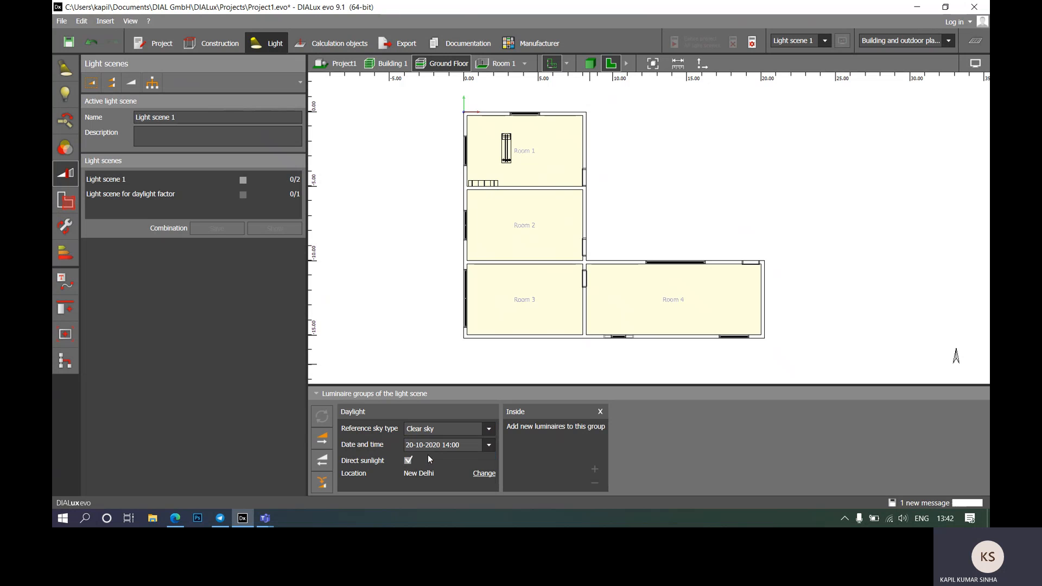
{"action": "left_click", "coordinate": [485, 431]}
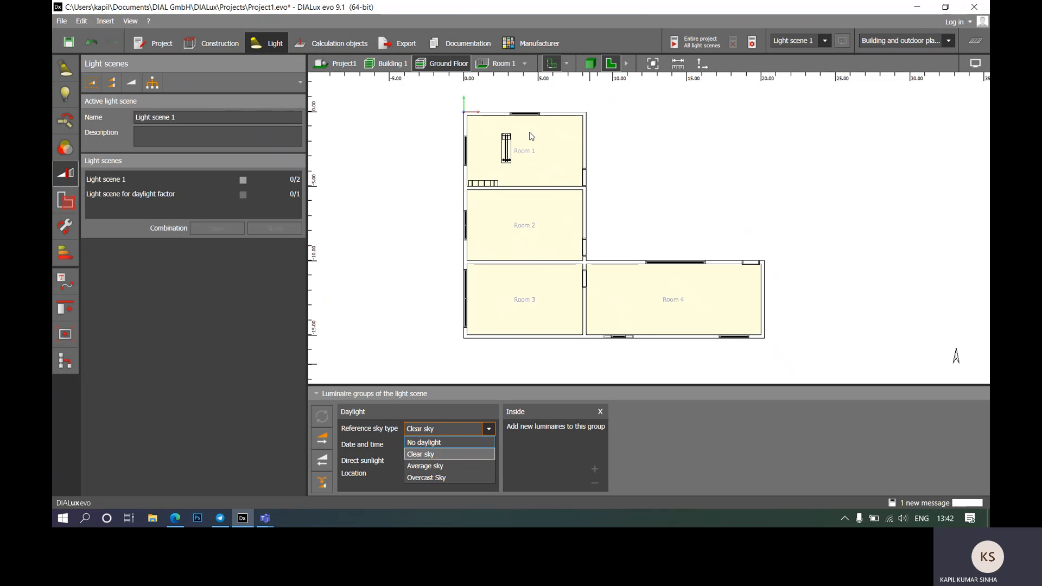
{"action": "left_click", "coordinate": [434, 442]}
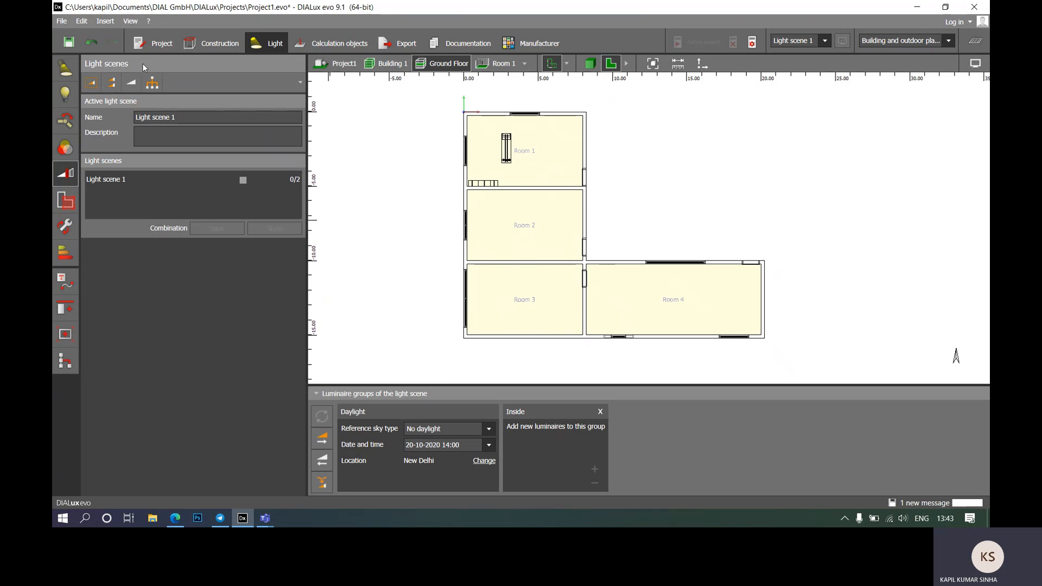
{"action": "left_click", "coordinate": [65, 69]}
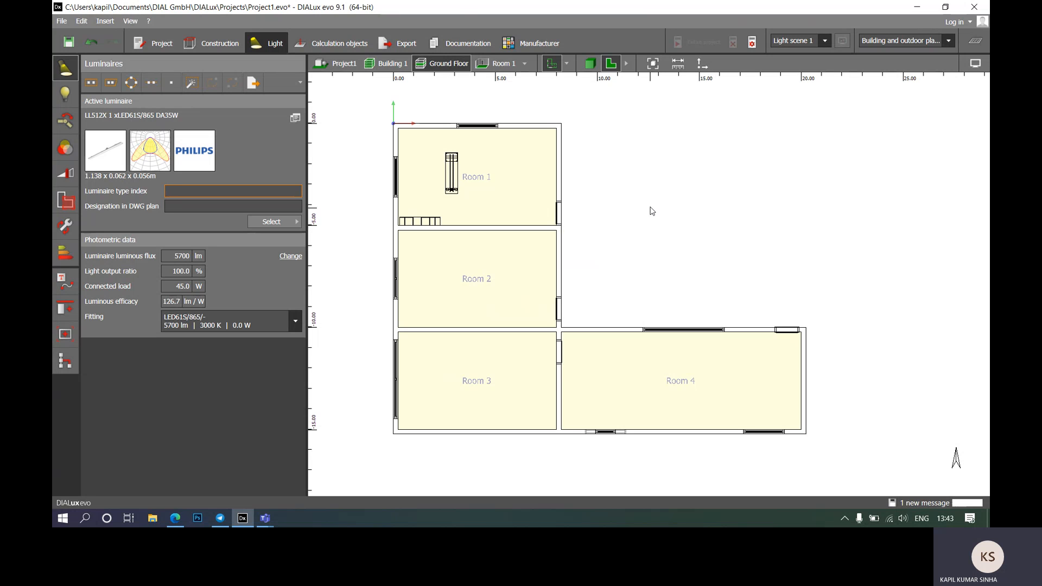
Step: Pan and zoom the floor plan so Room 4 fills the view, then pick the Luminaire type index field
{"action": "mouse_move", "coordinate": [619, 294]}
{"action": "middle_mouse_down"}
{"action": "mouse_move", "coordinate": [574, 250]}
{"action": "mouse_move", "coordinate": [616, 274]}
{"action": "middle_mouse_up"}
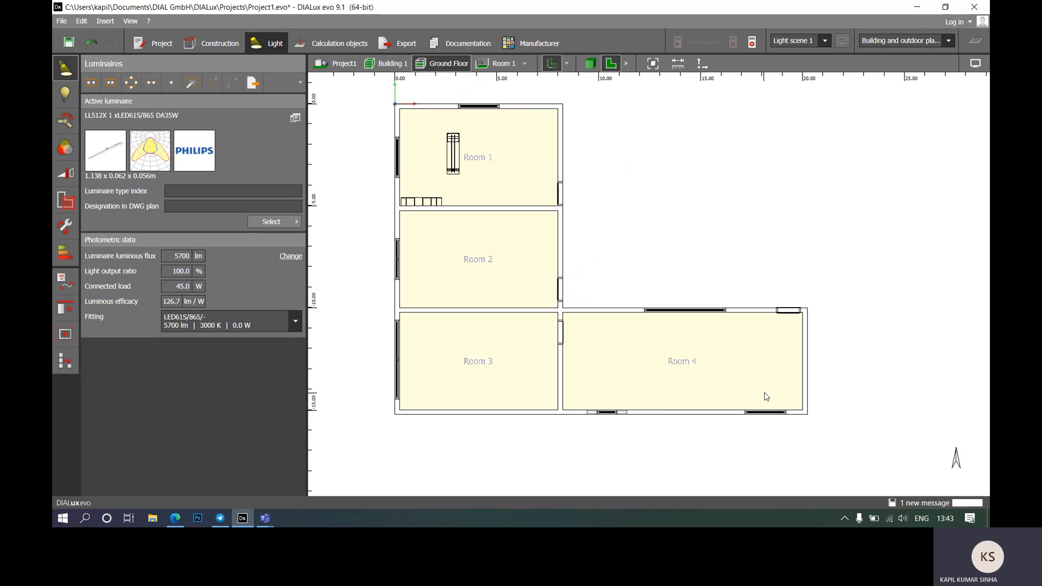
{"action": "middle_click_drag", "start_coordinate": [765, 394], "coordinate": [746, 322]}
{"action": "scroll", "coordinate": [744, 293], "scroll_direction": "up", "scroll_amount": 3}
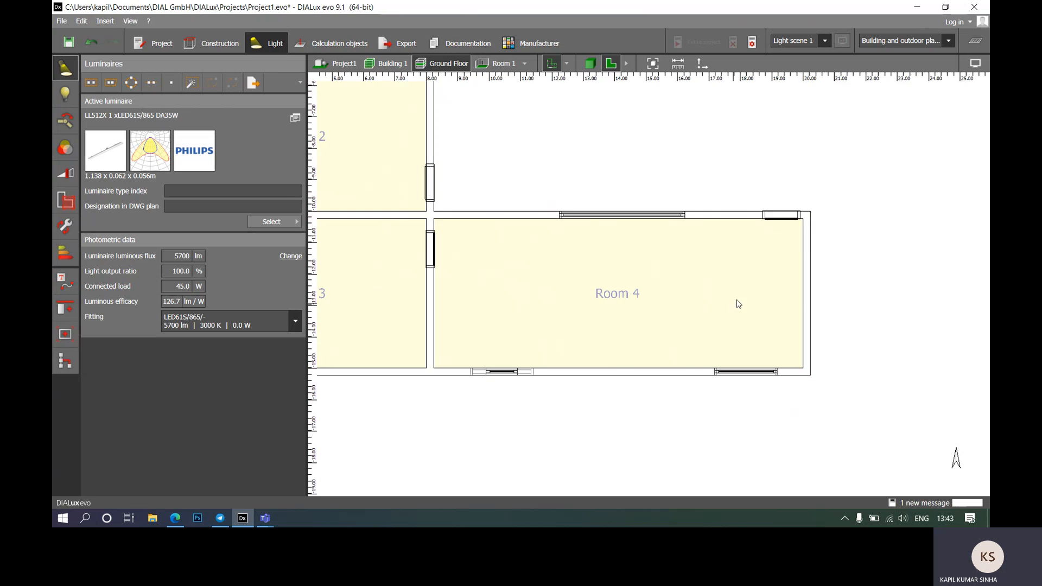
{"action": "middle_click_drag", "start_coordinate": [765, 256], "coordinate": [779, 325]}
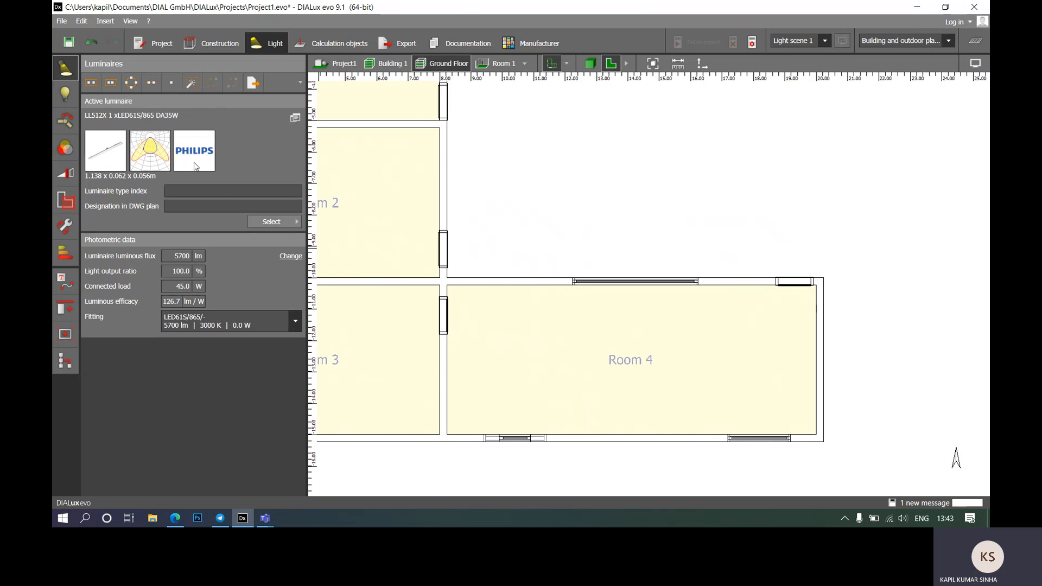
{"action": "left_click", "coordinate": [226, 206]}
Step: Launch the LUMsearch catalogue from the luminaire Select options' Catalogs page
{"action": "left_click", "coordinate": [296, 222]}
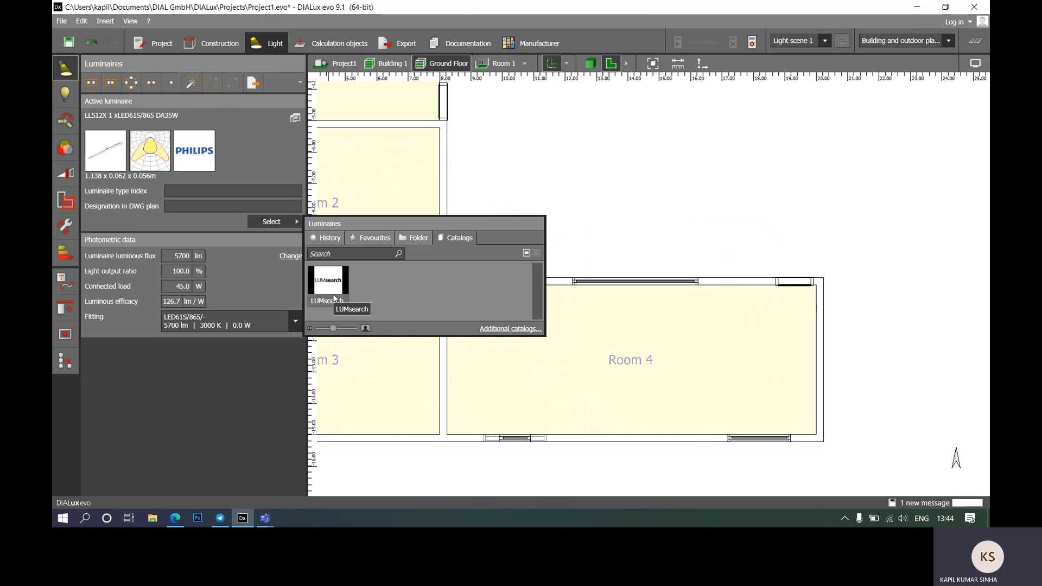
{"action": "left_click", "coordinate": [272, 160]}
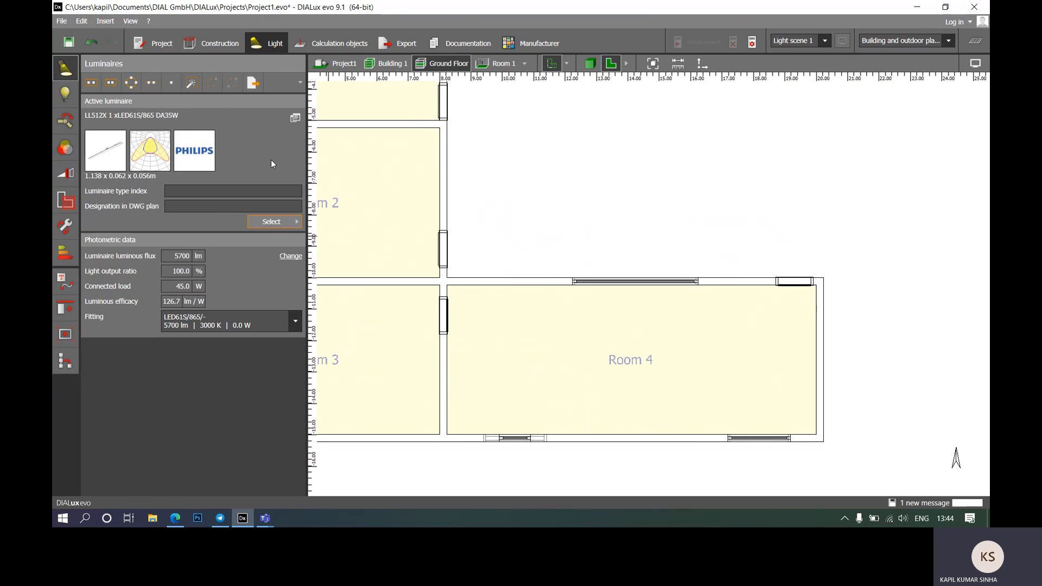
{"action": "left_click", "coordinate": [282, 220]}
{"action": "left_click", "coordinate": [326, 238]}
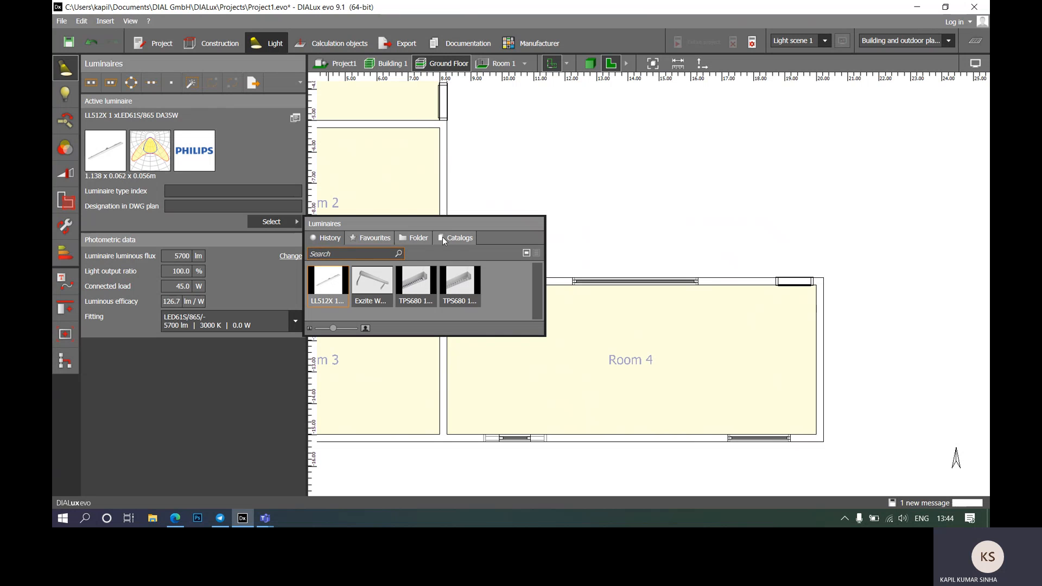
{"action": "left_click", "coordinate": [456, 242]}
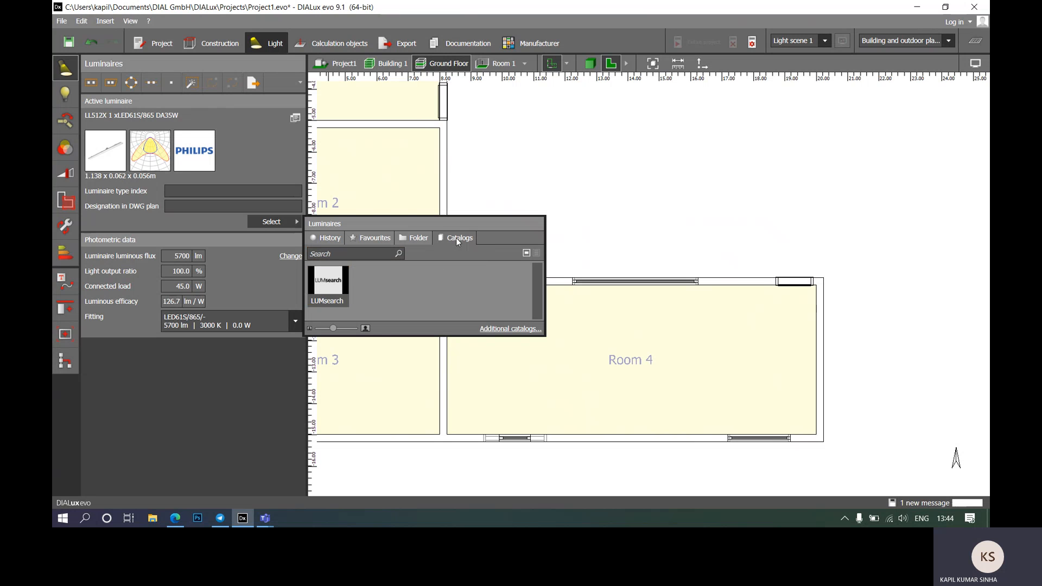
{"action": "left_click", "coordinate": [332, 290]}
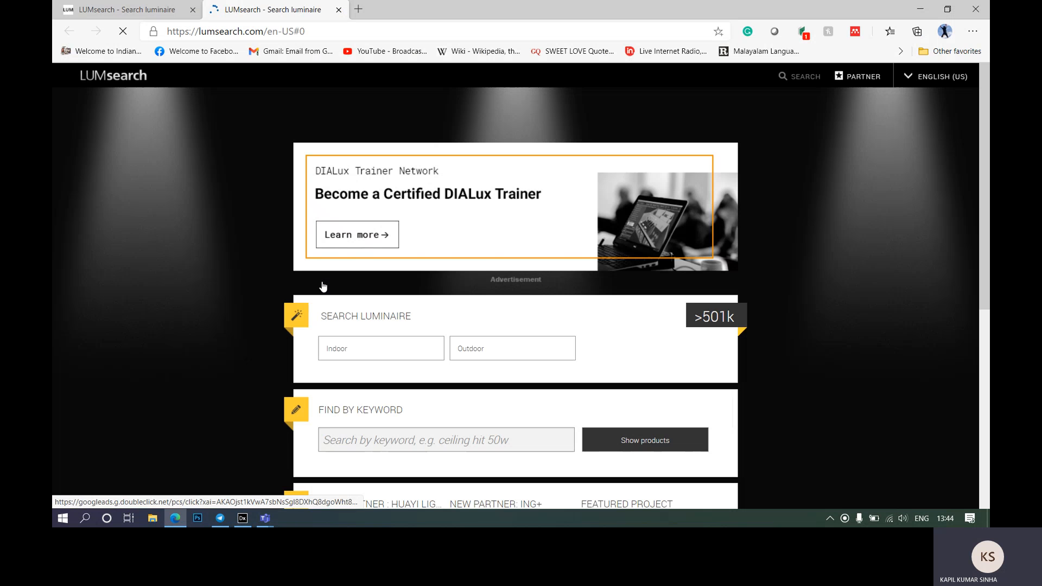
Step: Filter LUMsearch to indoor, ceiling-surface-mounted luminaires to list the seven light distribution types
{"action": "scroll", "coordinate": [472, 331], "scroll_direction": "down", "scroll_amount": 1}
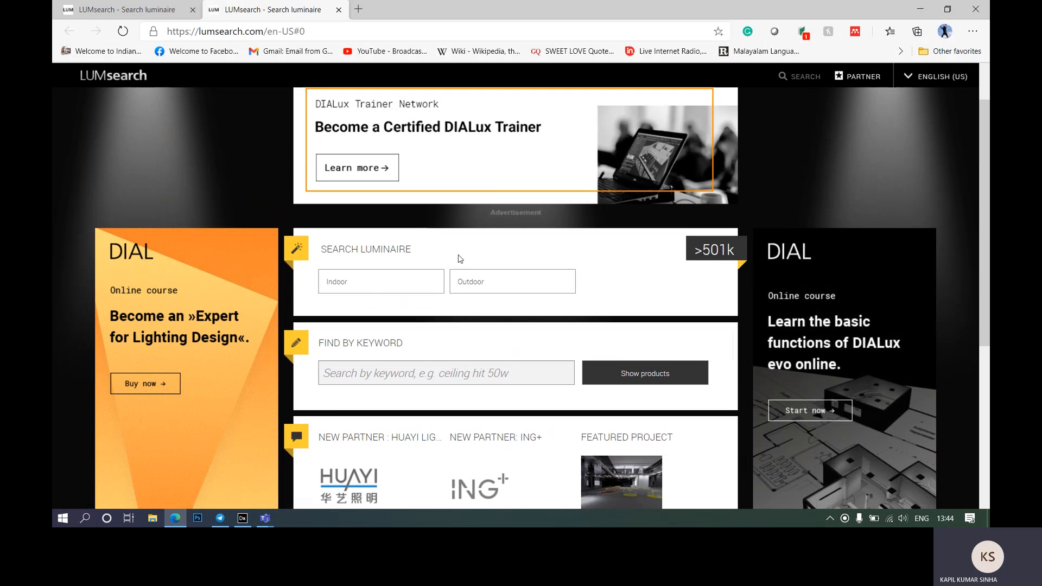
{"action": "scroll", "coordinate": [418, 259], "scroll_direction": "down", "scroll_amount": 2}
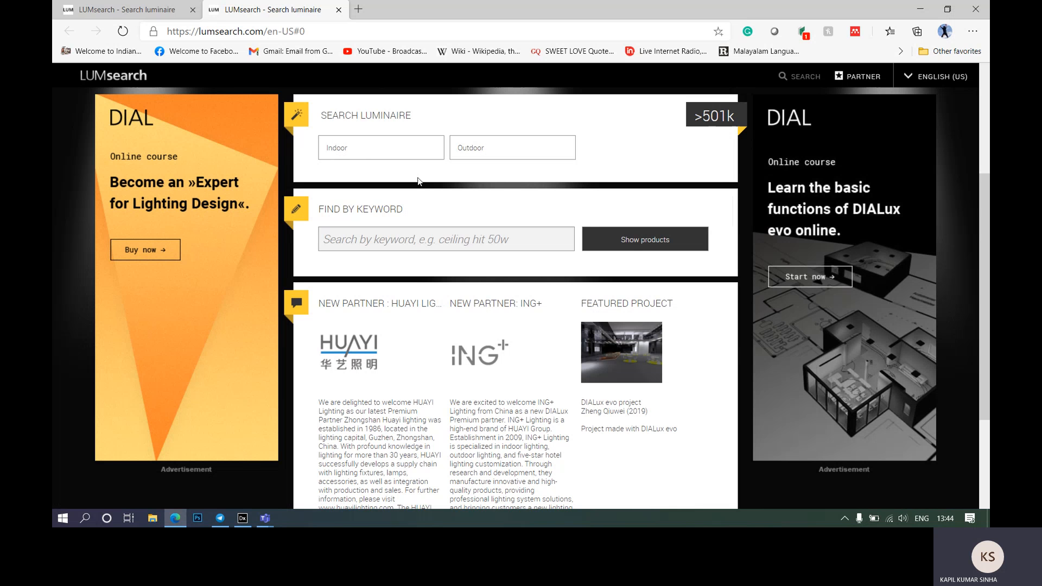
{"action": "left_click", "coordinate": [398, 152]}
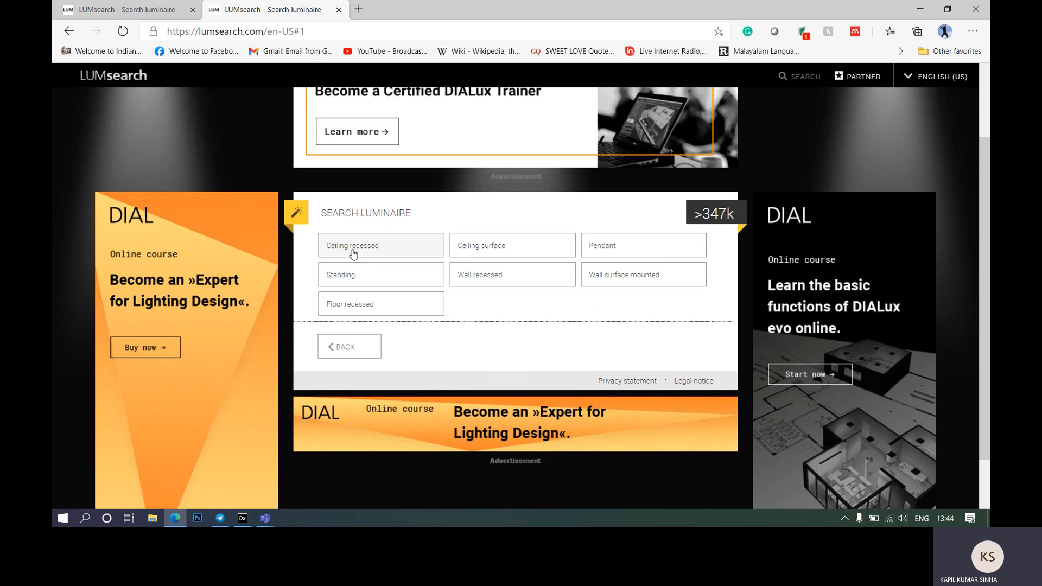
{"action": "left_click", "coordinate": [407, 253]}
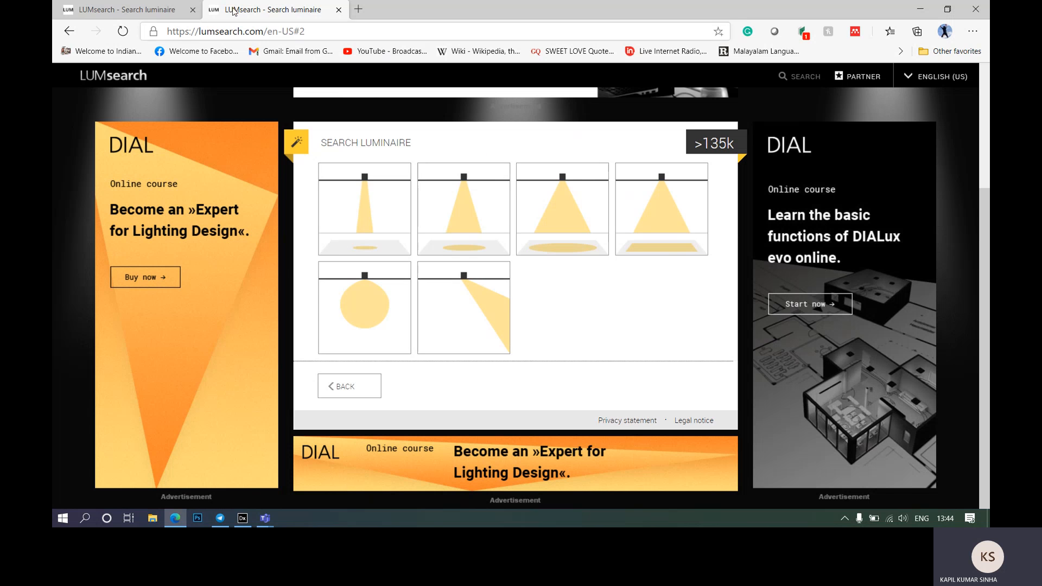
{"action": "left_click", "coordinate": [69, 33]}
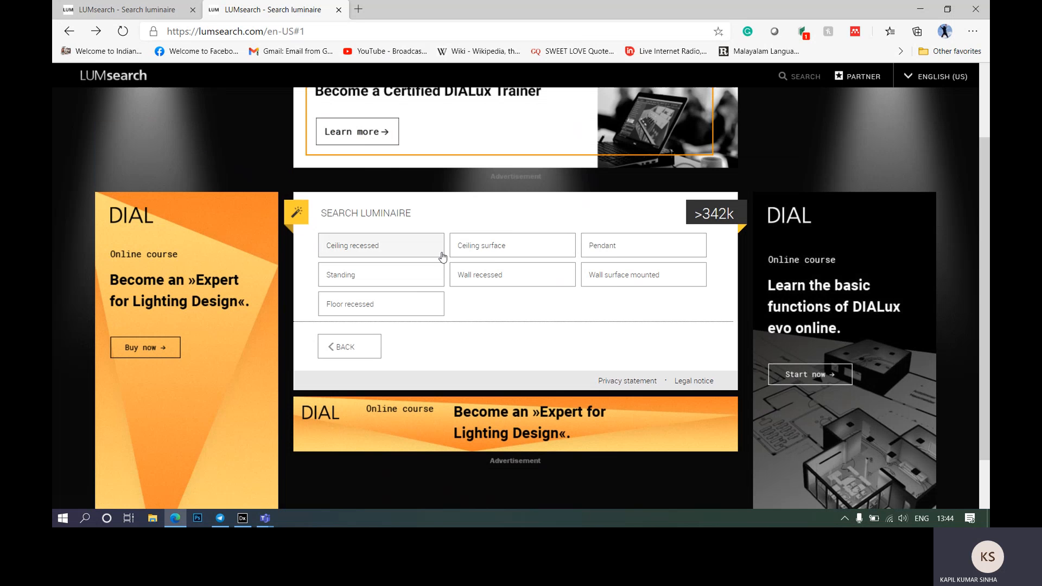
{"action": "left_click", "coordinate": [514, 245]}
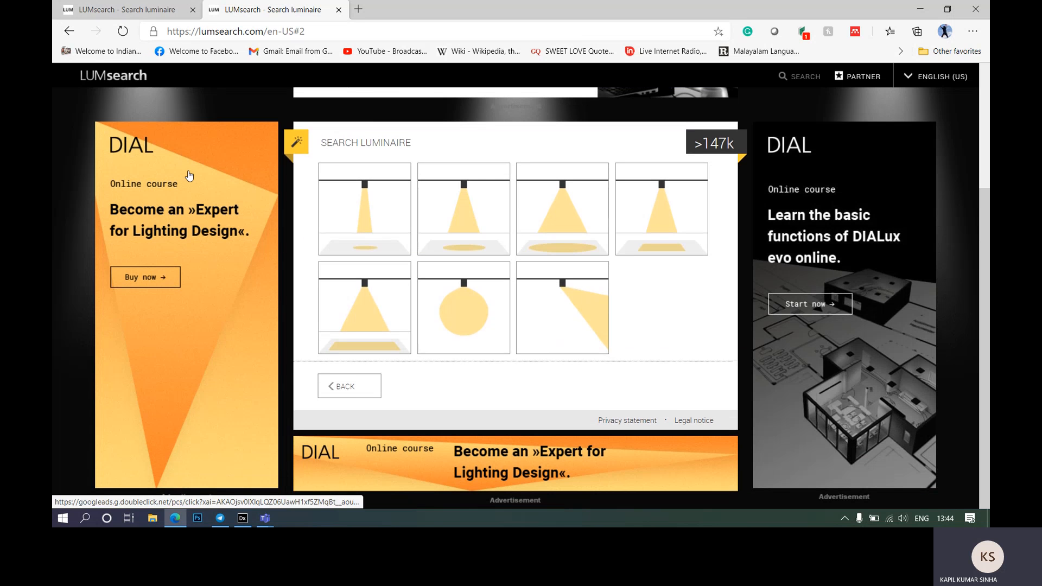
{"action": "left_click", "coordinate": [68, 31]}
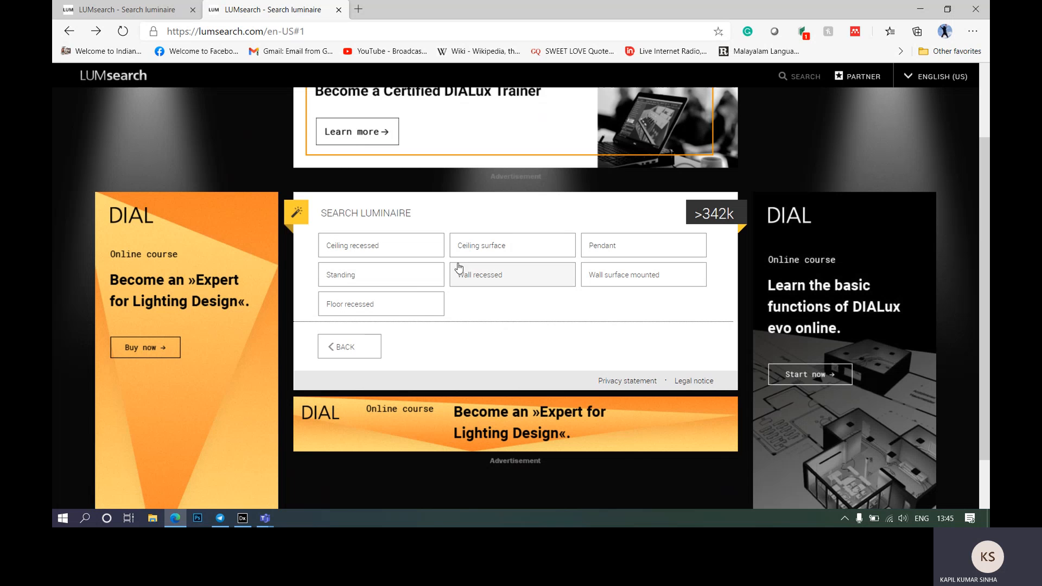
{"action": "left_click", "coordinate": [511, 247]}
{"action": "scroll", "coordinate": [512, 247], "scroll_direction": "down", "scroll_amount": 3}
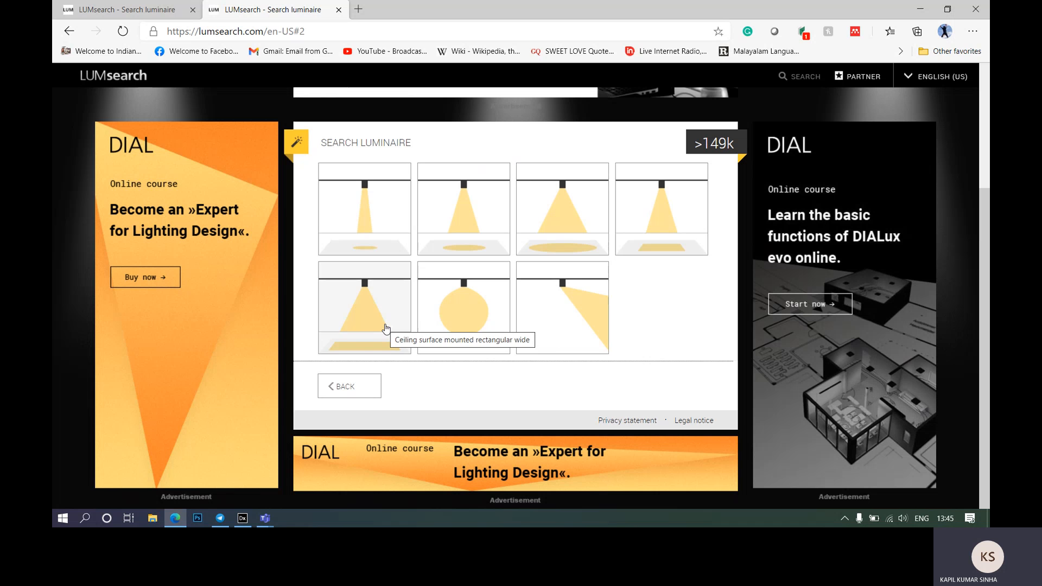
{"action": "left_click", "coordinate": [468, 319]}
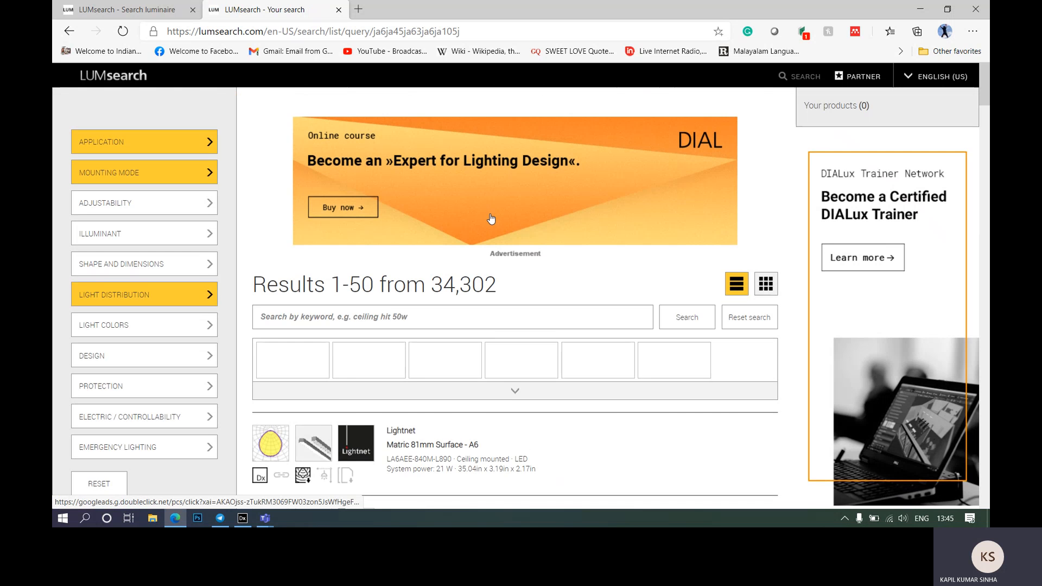
{"action": "scroll", "coordinate": [475, 251], "scroll_direction": "down", "scroll_amount": 4}
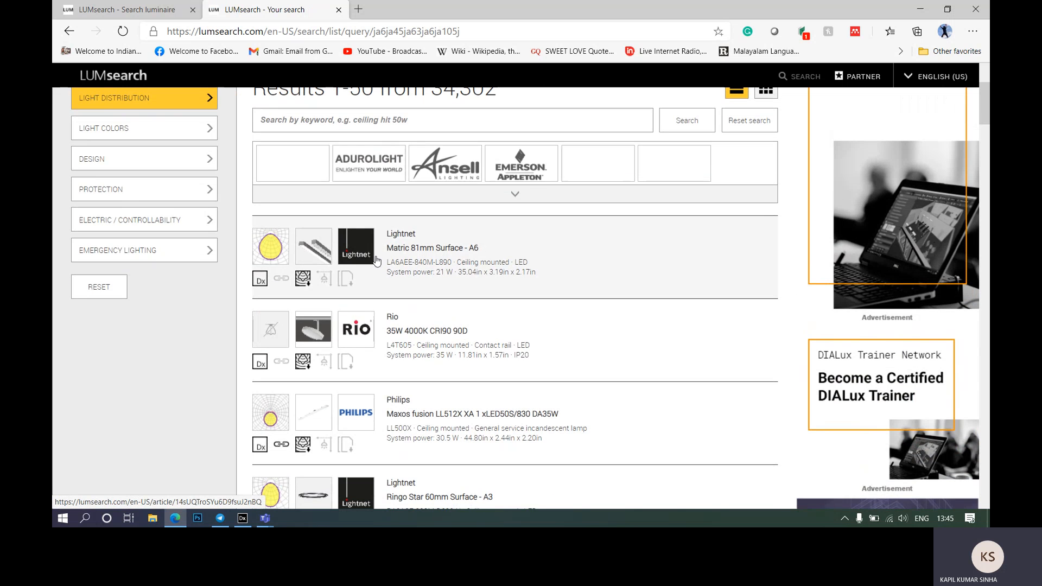
{"action": "scroll", "coordinate": [396, 259], "scroll_direction": "down", "scroll_amount": 3}
{"action": "scroll", "coordinate": [394, 277], "scroll_direction": "up", "scroll_amount": 1}
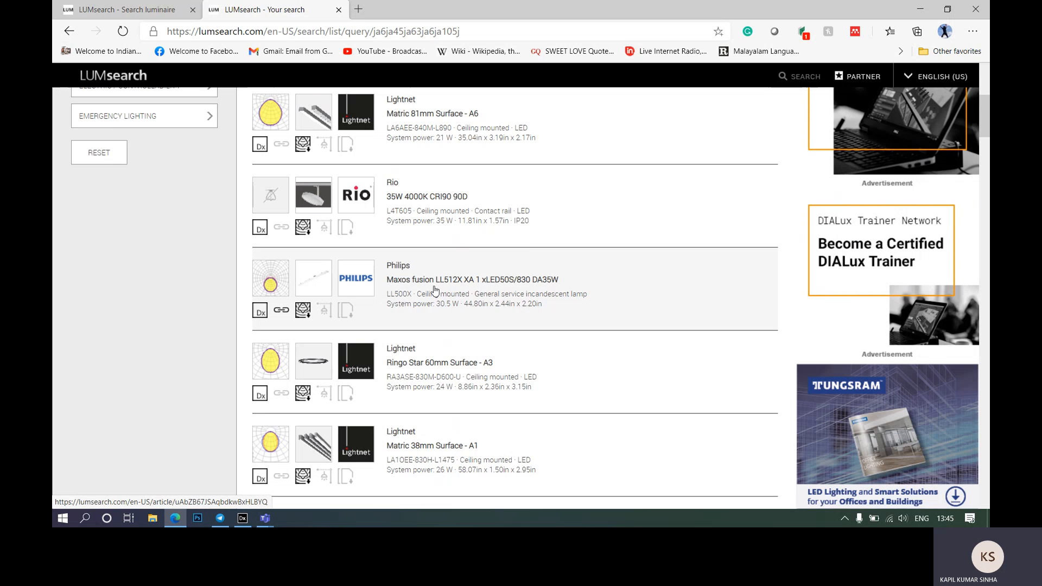
{"action": "left_click", "coordinate": [374, 267]}
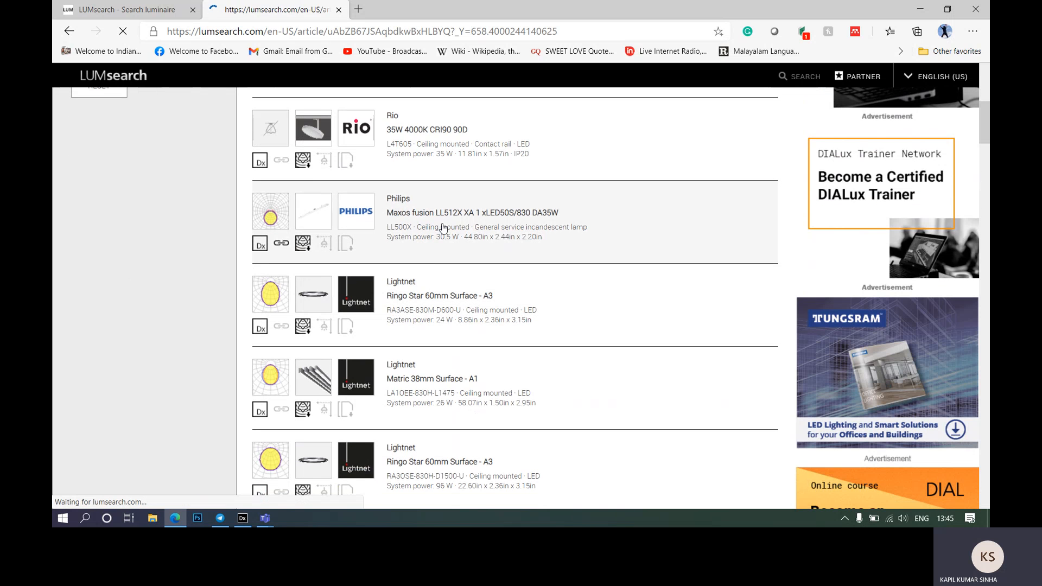
{"action": "scroll", "coordinate": [518, 239], "scroll_direction": "down", "scroll_amount": 15}
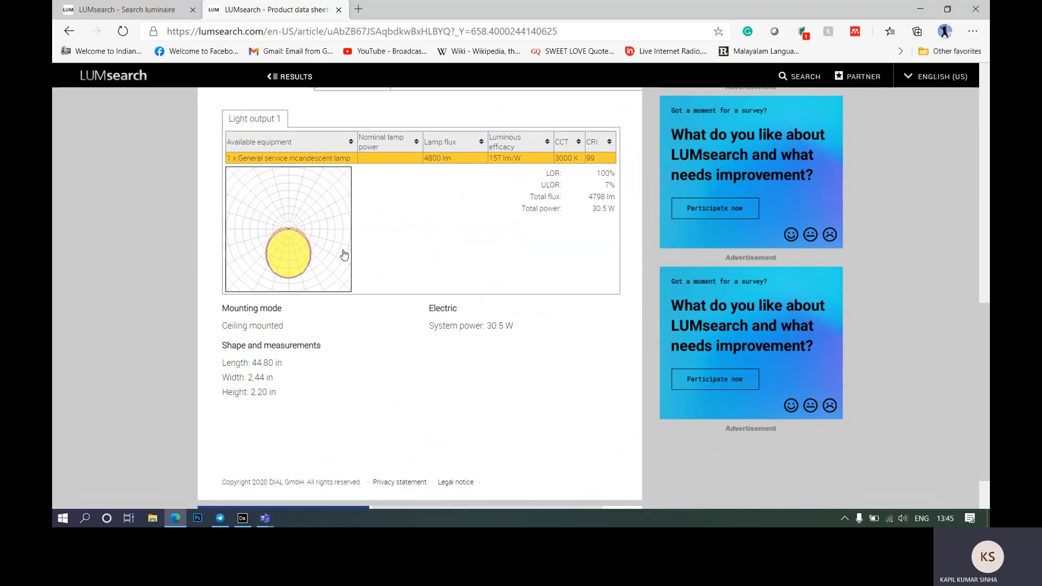
{"action": "scroll", "coordinate": [347, 255], "scroll_direction": "up", "scroll_amount": 7}
{"action": "scroll", "coordinate": [384, 264], "scroll_direction": "up", "scroll_amount": 2}
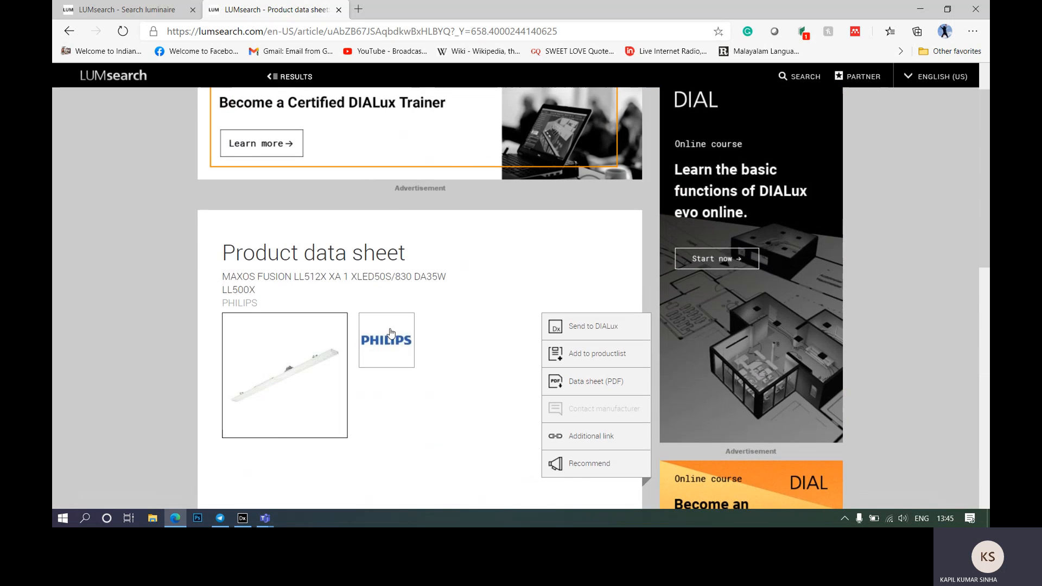
{"action": "scroll", "coordinate": [491, 247], "scroll_direction": "down", "scroll_amount": 8}
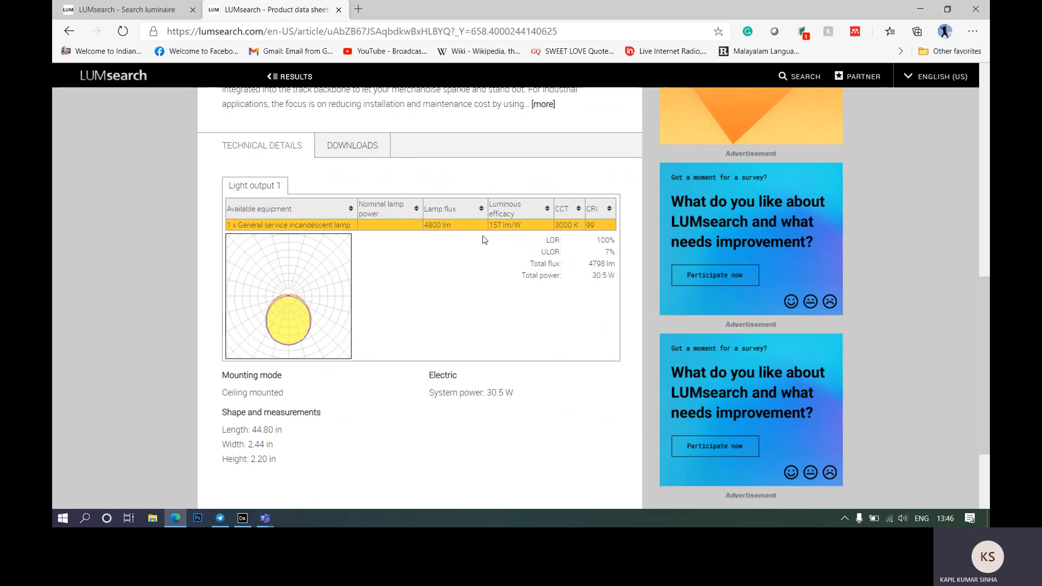
{"action": "scroll", "coordinate": [485, 239], "scroll_direction": "down", "scroll_amount": 3}
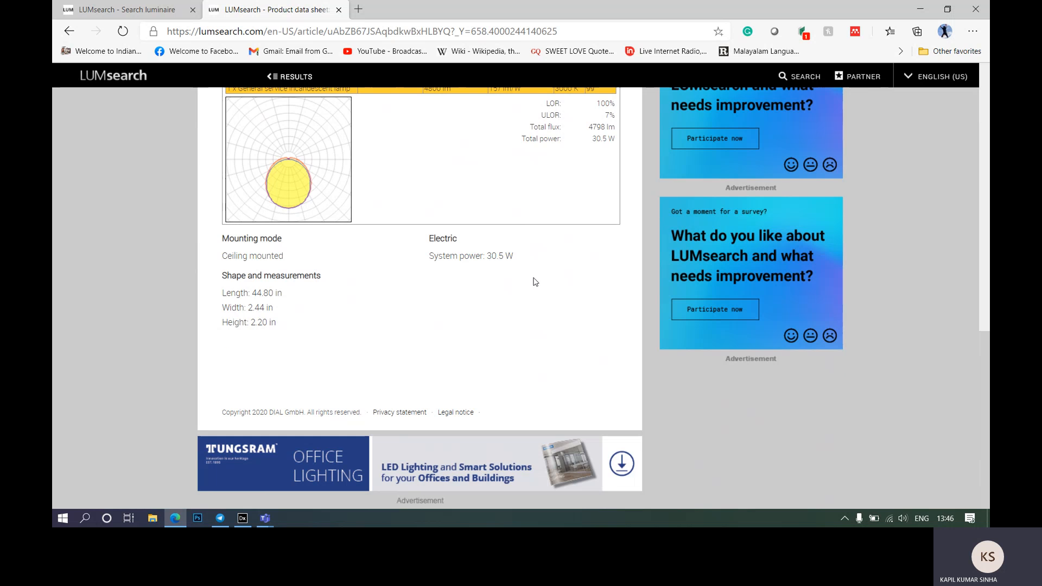
{"action": "scroll", "coordinate": [535, 282], "scroll_direction": "up", "scroll_amount": 10}
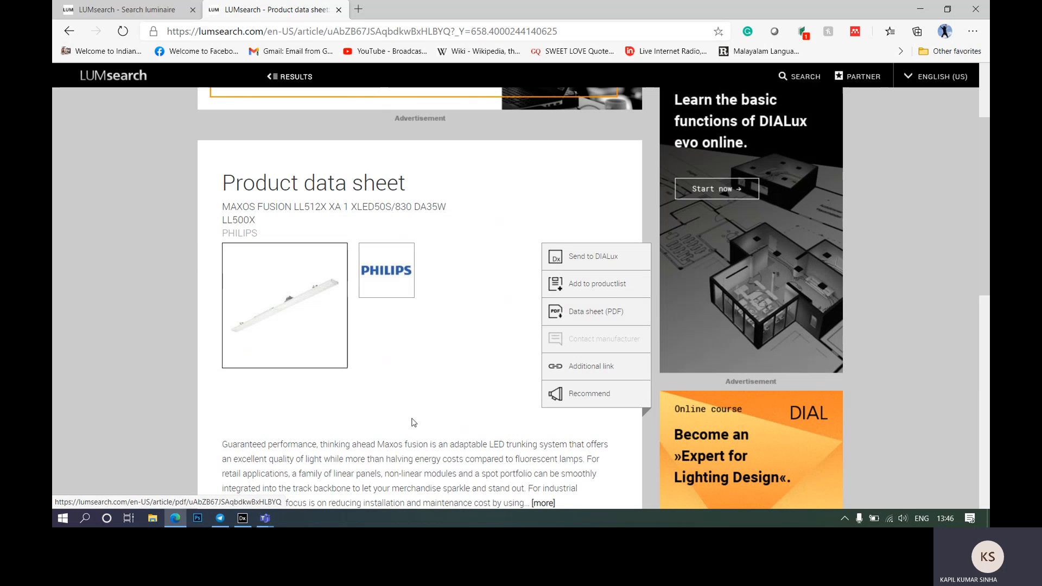
{"action": "mouse_move", "coordinate": [242, 525]}
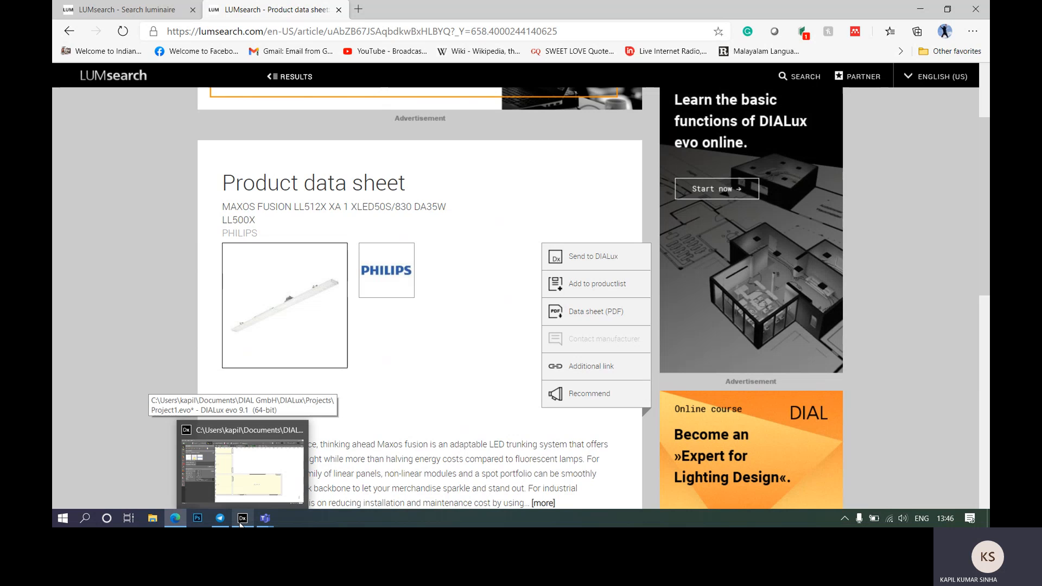
Step: Back in DIALux, frame Rooms 2–4 and auto-fill Room 4 with a 3×3 LL512X field
{"action": "left_click", "coordinate": [243, 467]}
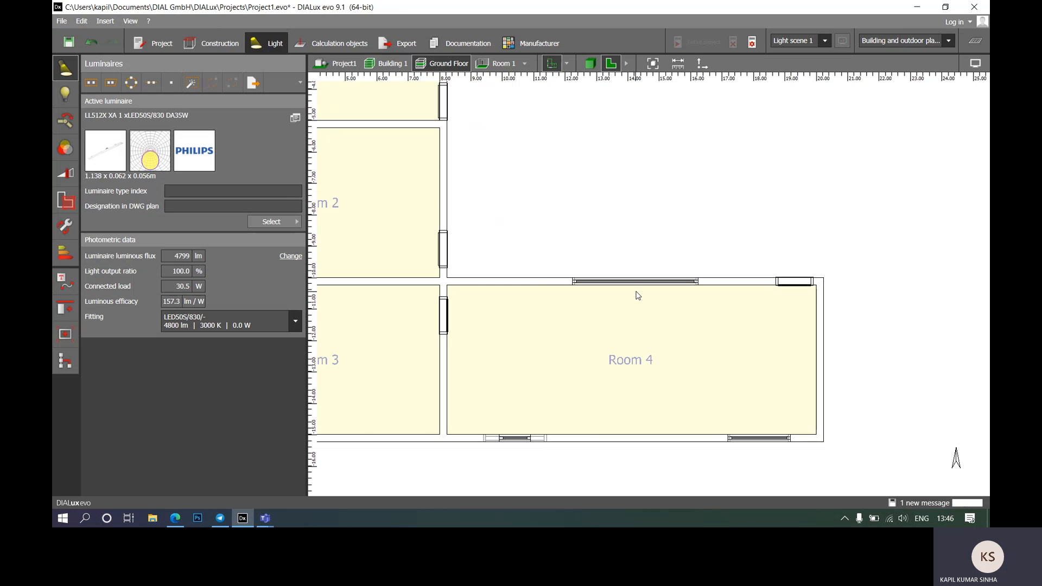
{"action": "scroll", "coordinate": [514, 248], "scroll_direction": "down", "scroll_amount": 1}
{"action": "middle_click_drag", "start_coordinate": [514, 248], "coordinate": [528, 194]}
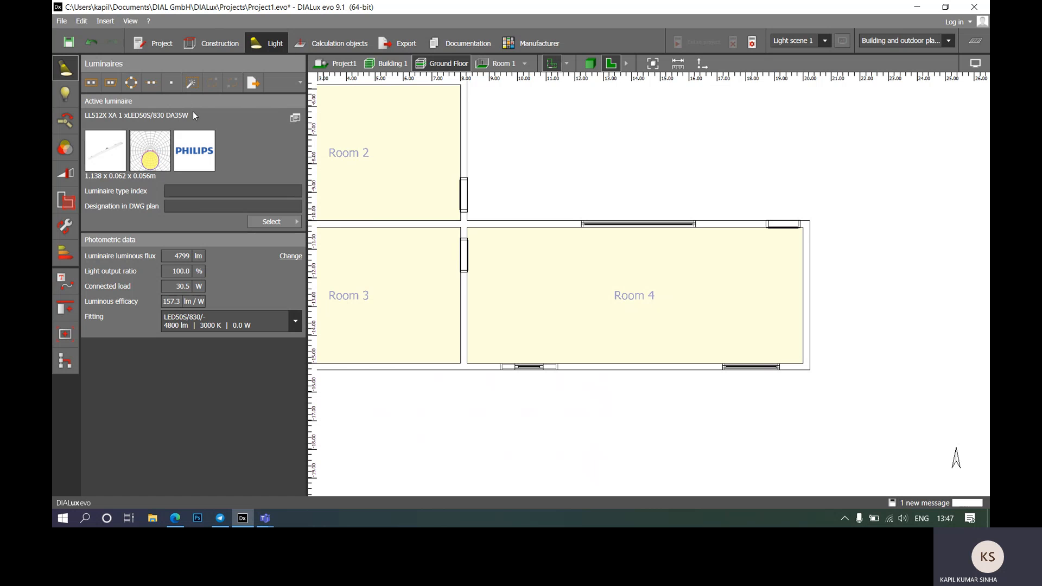
{"action": "left_click", "coordinate": [193, 85]}
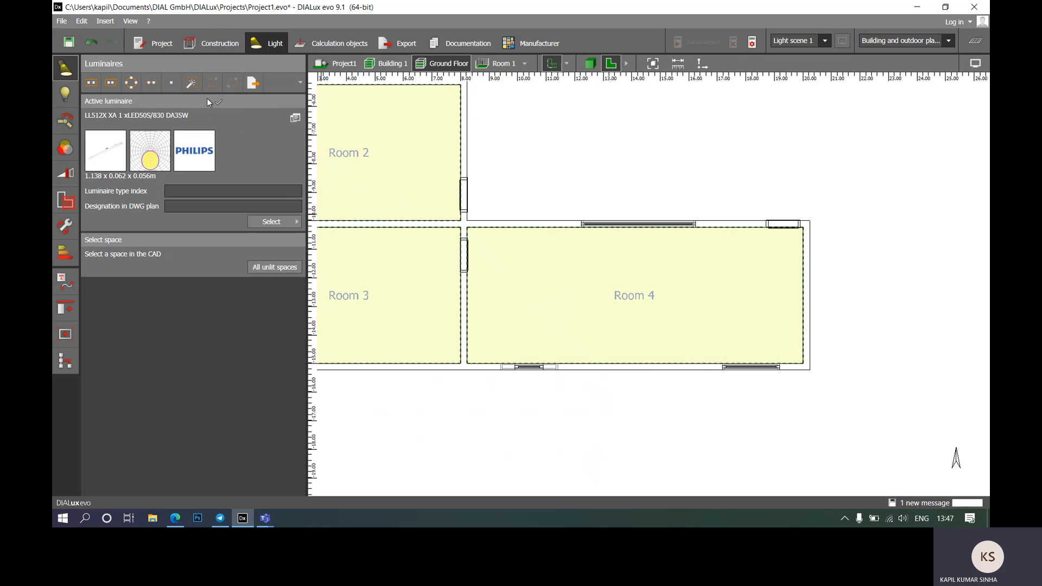
{"action": "left_click", "coordinate": [579, 272]}
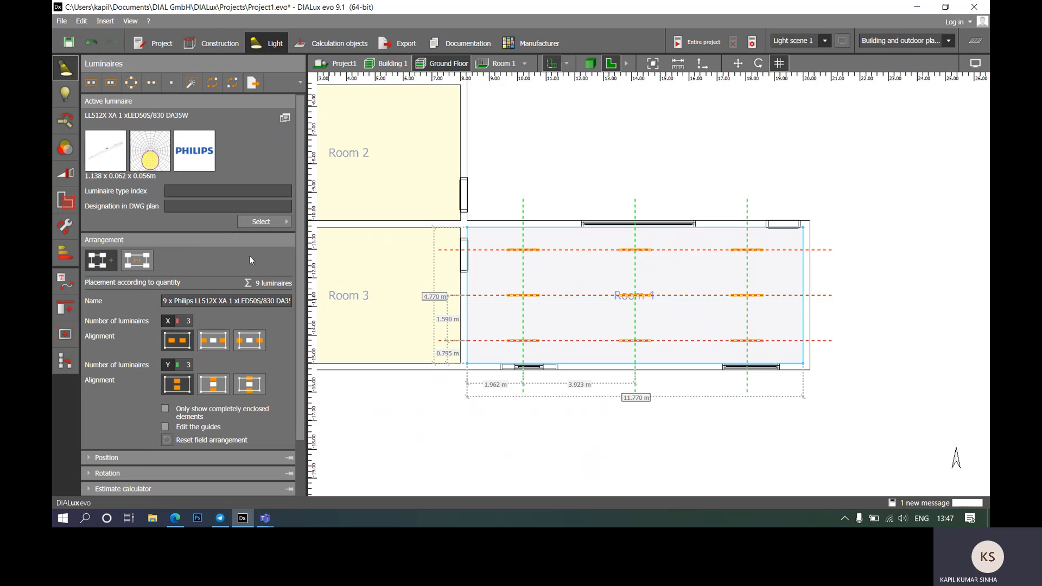
Step: Confirm saving the project at the Save now? prompt
{"action": "scroll", "coordinate": [250, 260], "scroll_direction": "down", "scroll_amount": 2}
{"action": "left_click", "coordinate": [208, 236]}
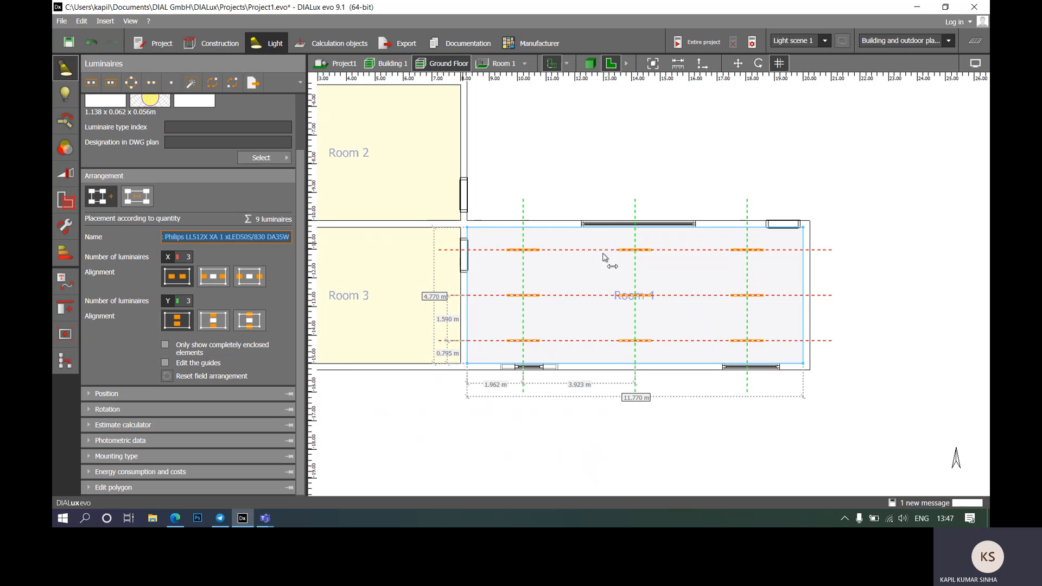
{"action": "left_click", "coordinate": [500, 281]}
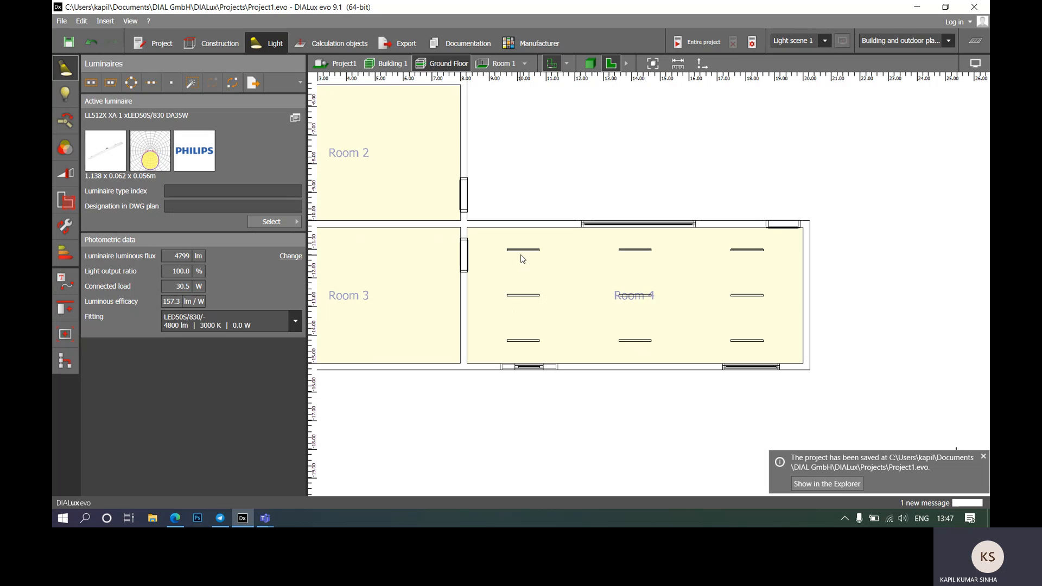
Step: Select the nine Room 4 luminaires and expand the arrangement's Rotation settings
{"action": "left_click", "coordinate": [524, 252]}
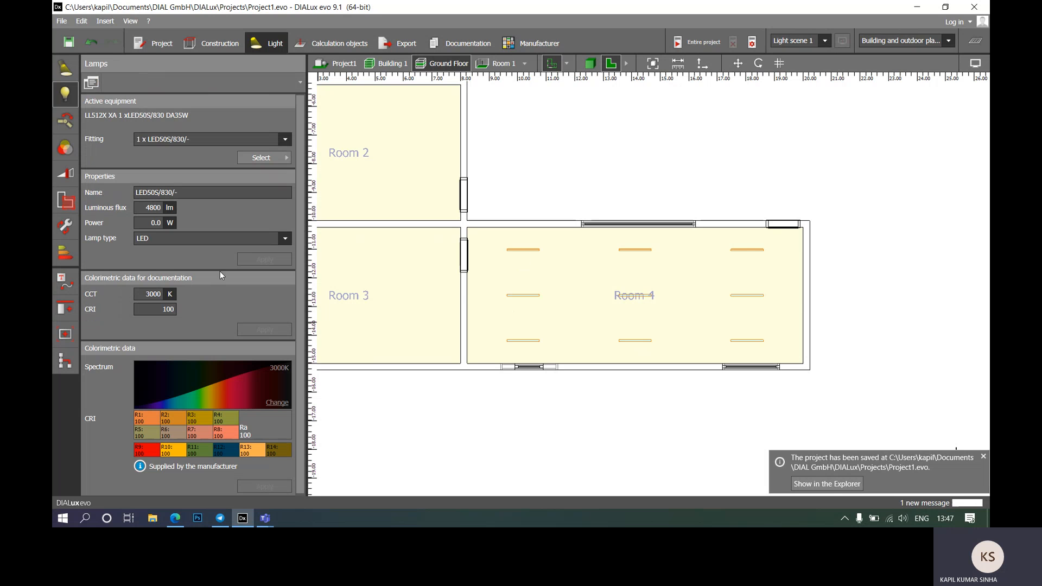
{"action": "left_click", "coordinate": [65, 69]}
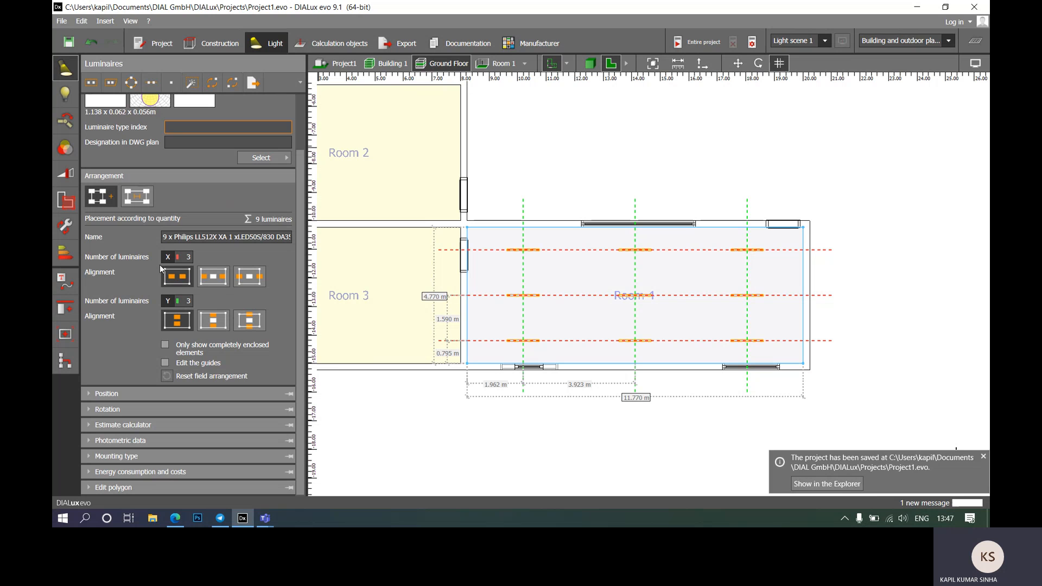
{"action": "left_click", "coordinate": [90, 394]}
{"action": "left_click", "coordinate": [90, 393]}
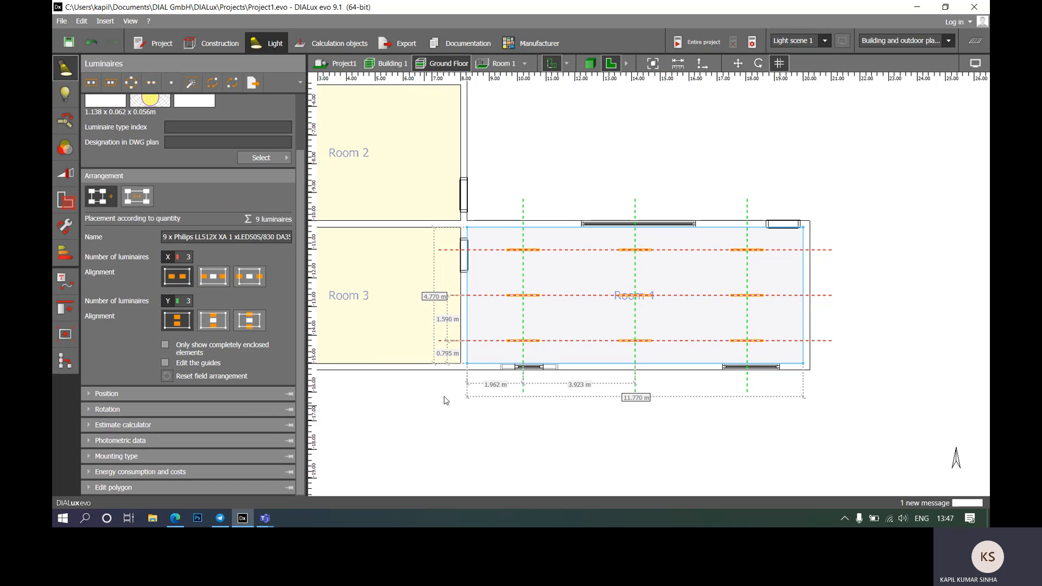
{"action": "left_click", "coordinate": [97, 412]}
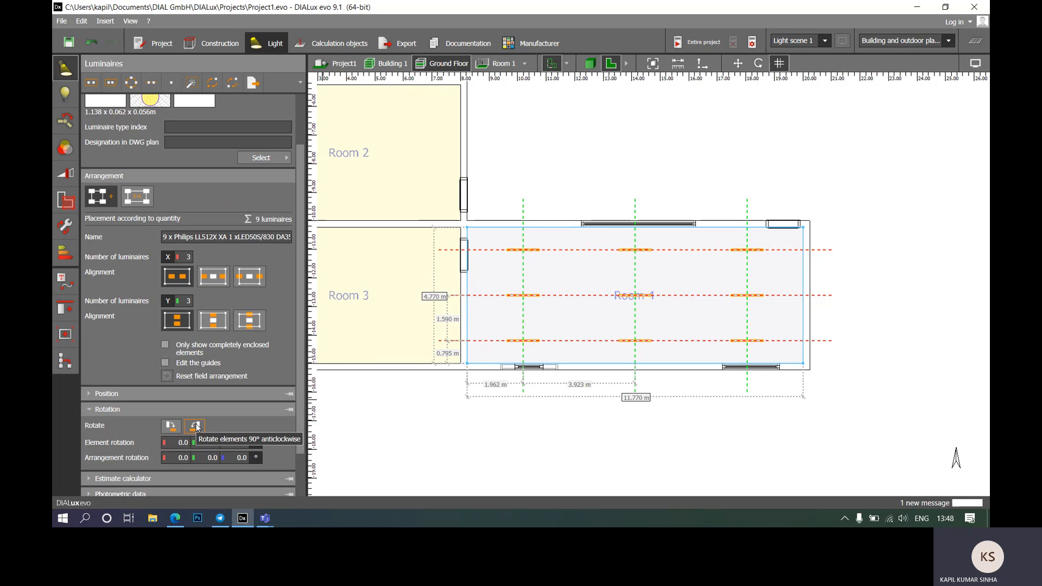
Step: Turn the nine luminaires to vertical and back to horizontal, leaving 270° element rotation
{"action": "left_click", "coordinate": [177, 427]}
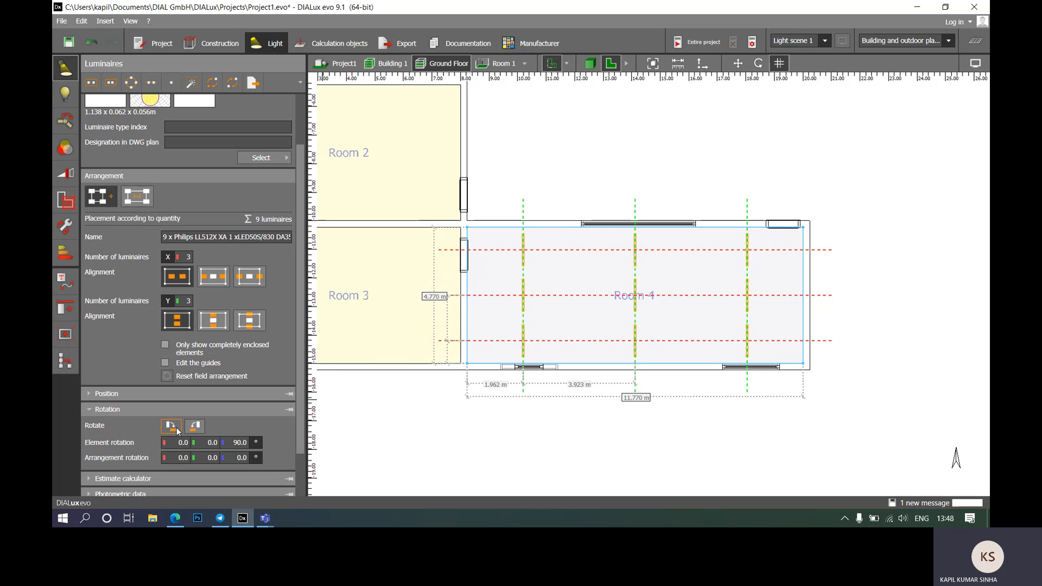
{"action": "left_click", "coordinate": [176, 427]}
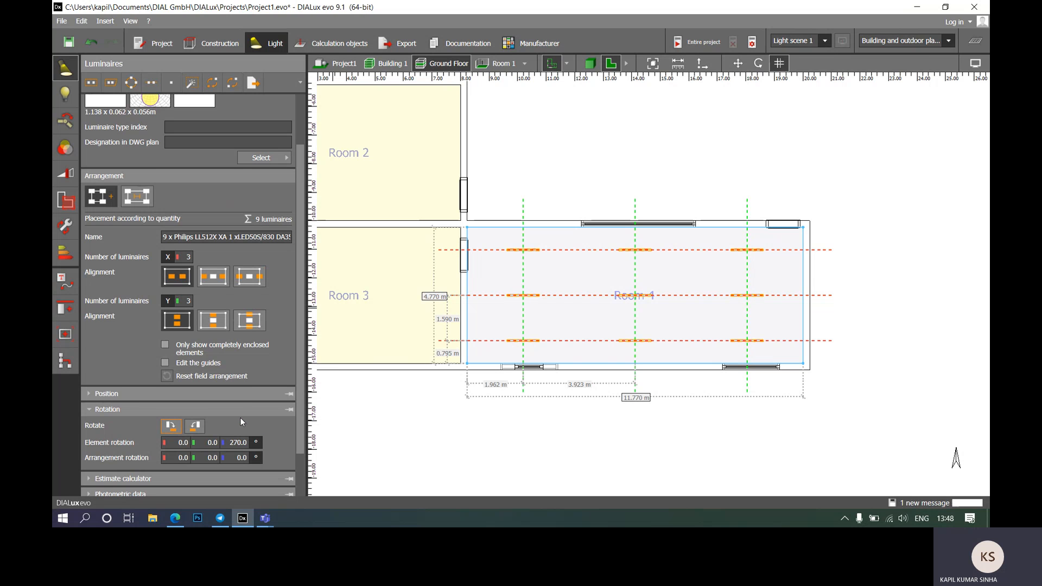
{"action": "scroll", "coordinate": [240, 418], "scroll_direction": "down", "scroll_amount": 2}
{"action": "left_click", "coordinate": [89, 356]}
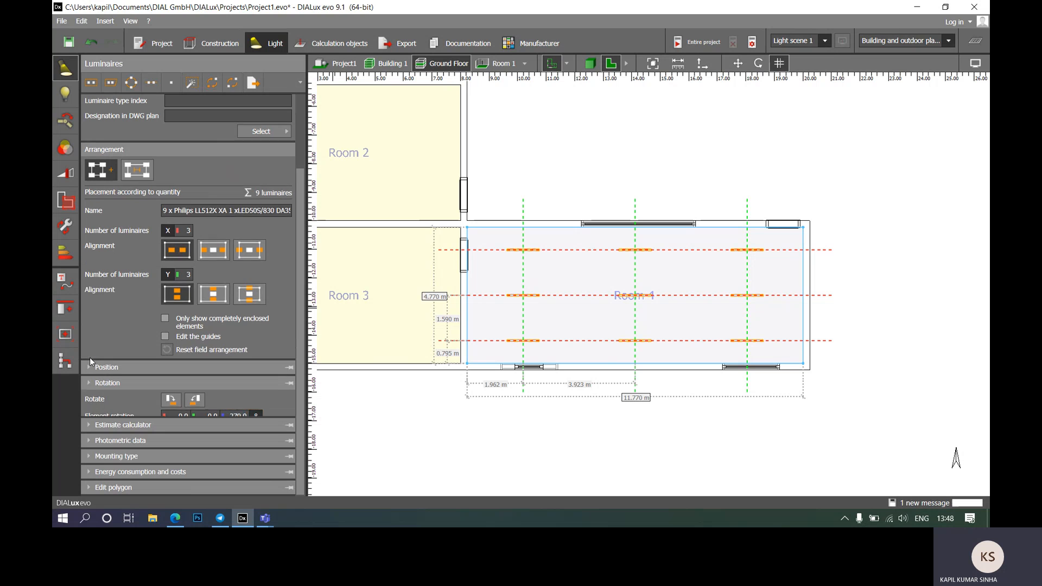
Step: Set the estimate calculator target to 1000 lx and reapply, giving 20 luminaires
{"action": "left_click", "coordinate": [89, 424]}
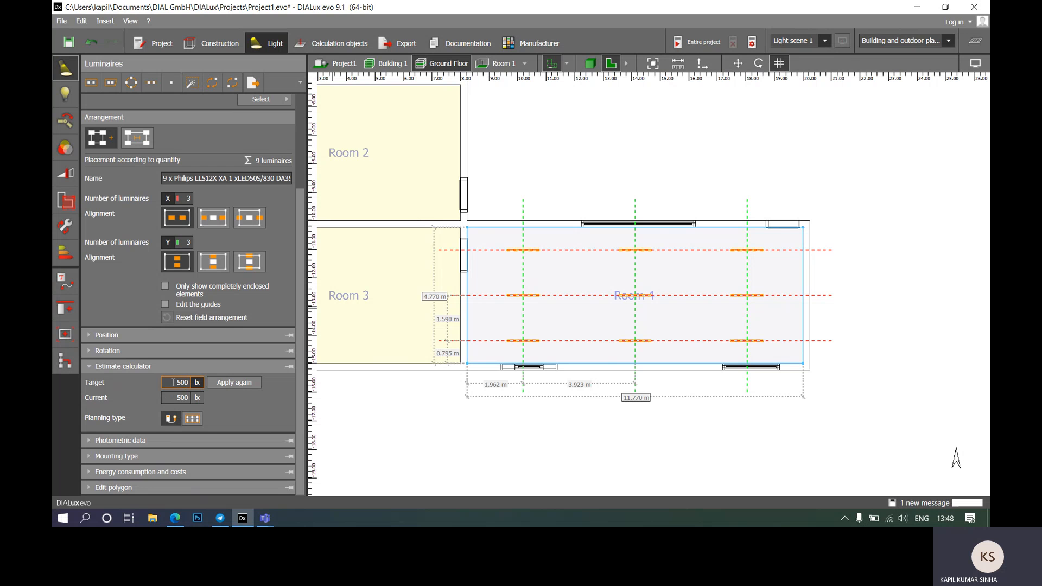
{"action": "left_click", "coordinate": [226, 386]}
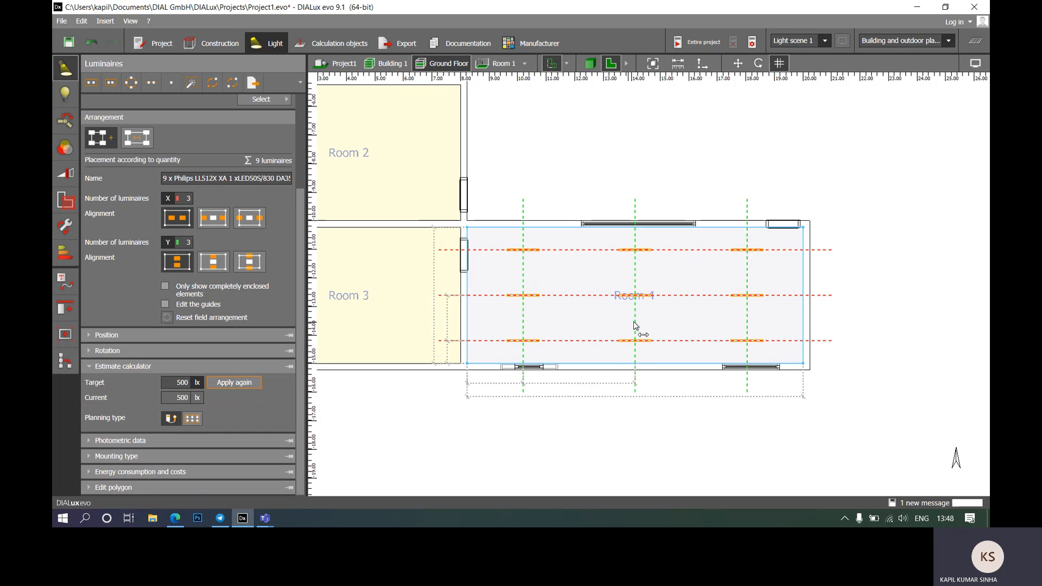
{"action": "left_click", "coordinate": [174, 382]}
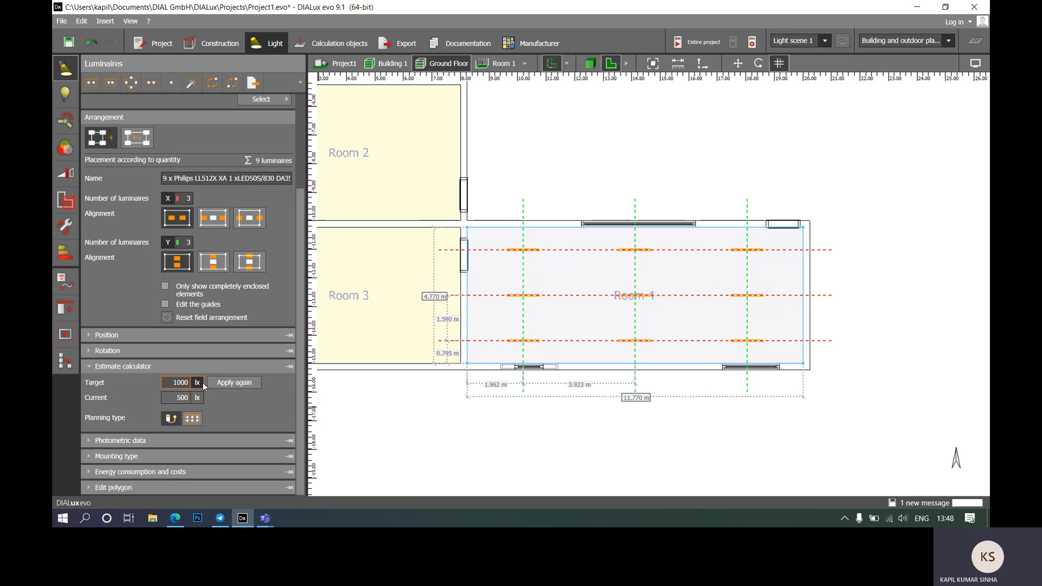
{"action": "left_click", "coordinate": [230, 383]}
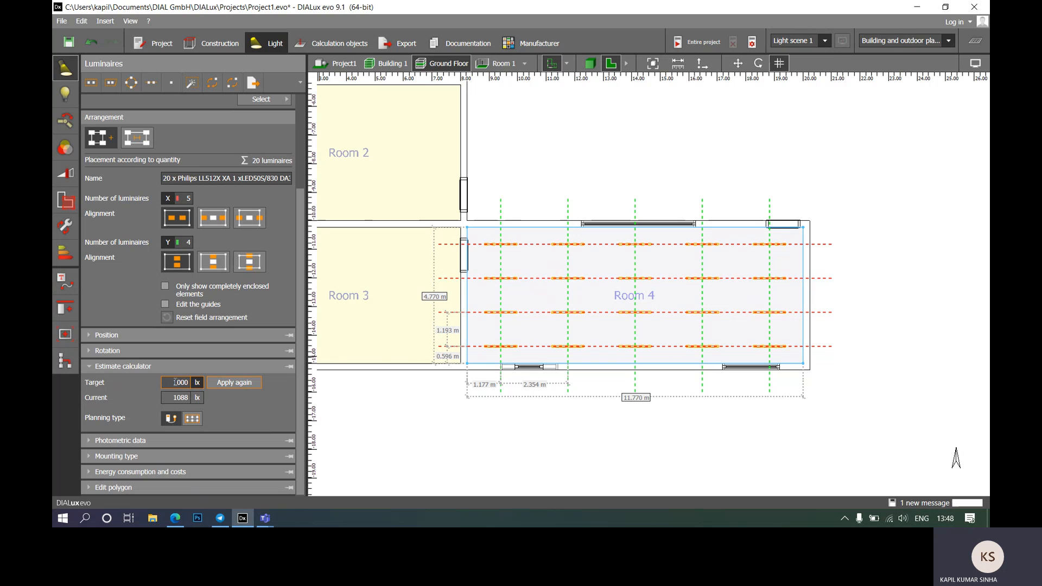
Step: Reset the target illuminance to 500 lx and reapply for the nine-luminaire layout
{"action": "double_click", "coordinate": [174, 383]}
{"action": "type", "text": "500"}
{"action": "left_click", "coordinate": [237, 383]}
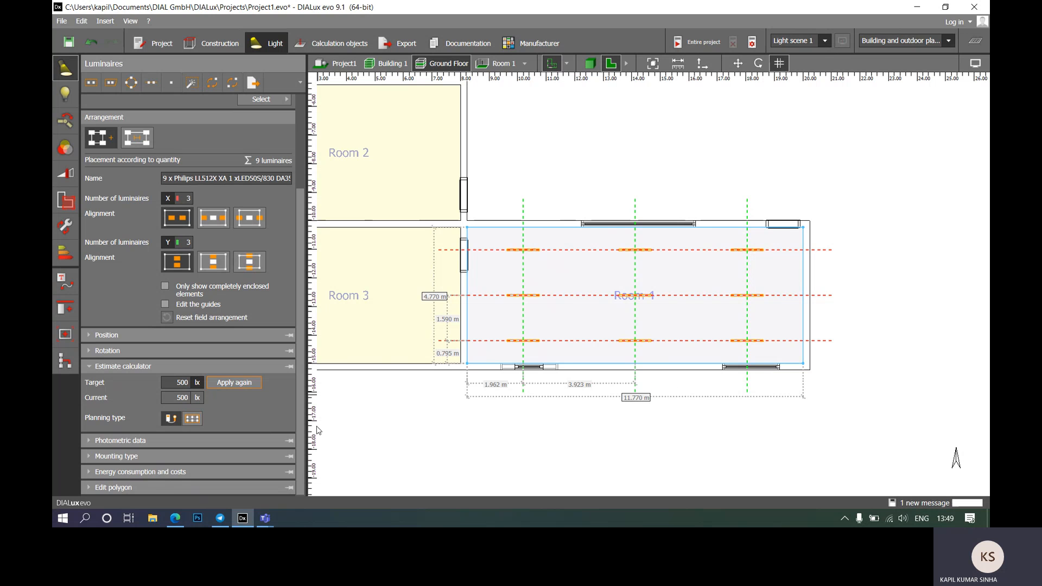
{"action": "left_click", "coordinate": [188, 421]}
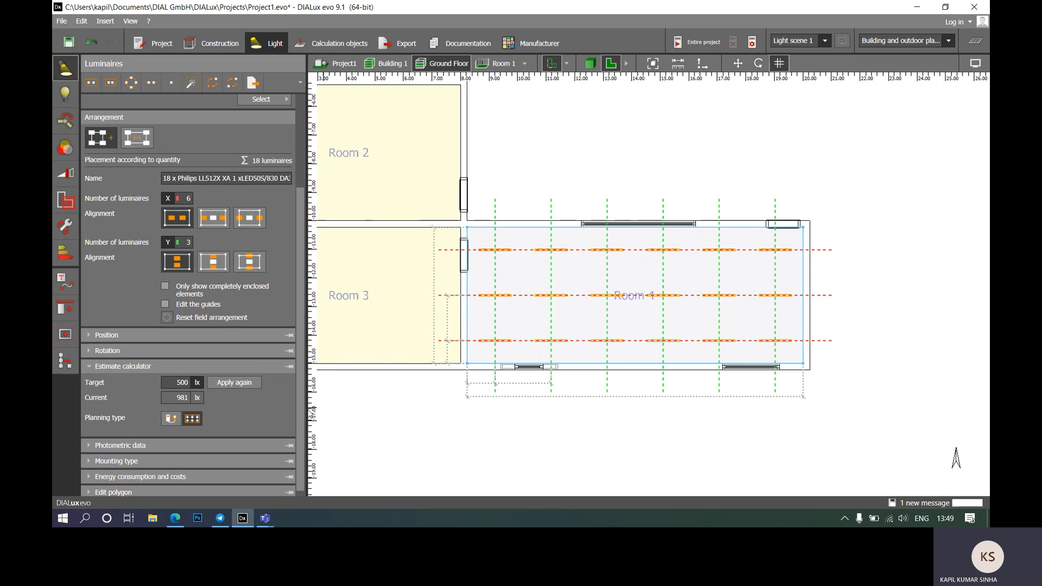
{"action": "left_click", "coordinate": [170, 420]}
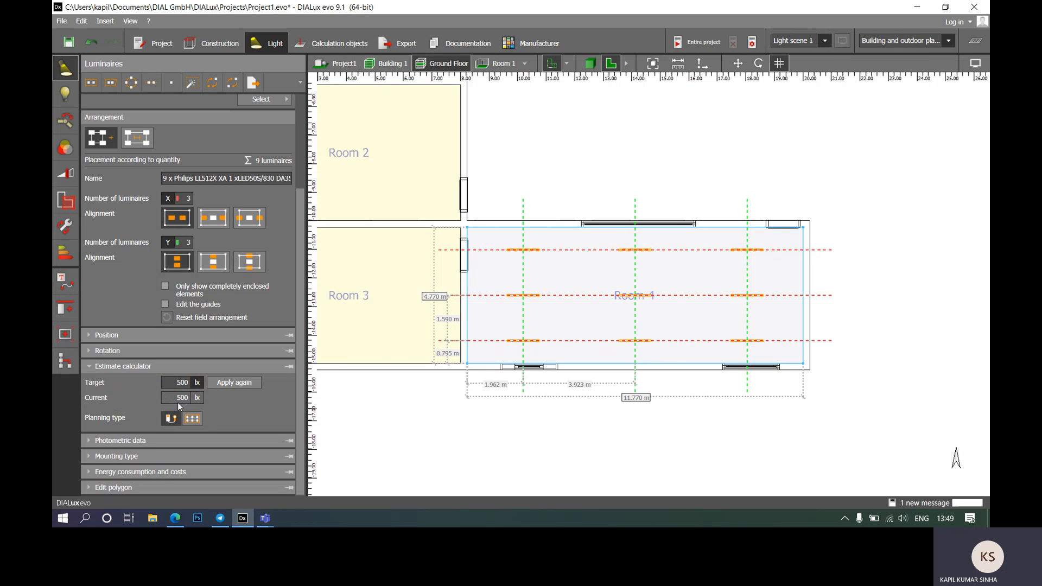
{"action": "left_click", "coordinate": [227, 383]}
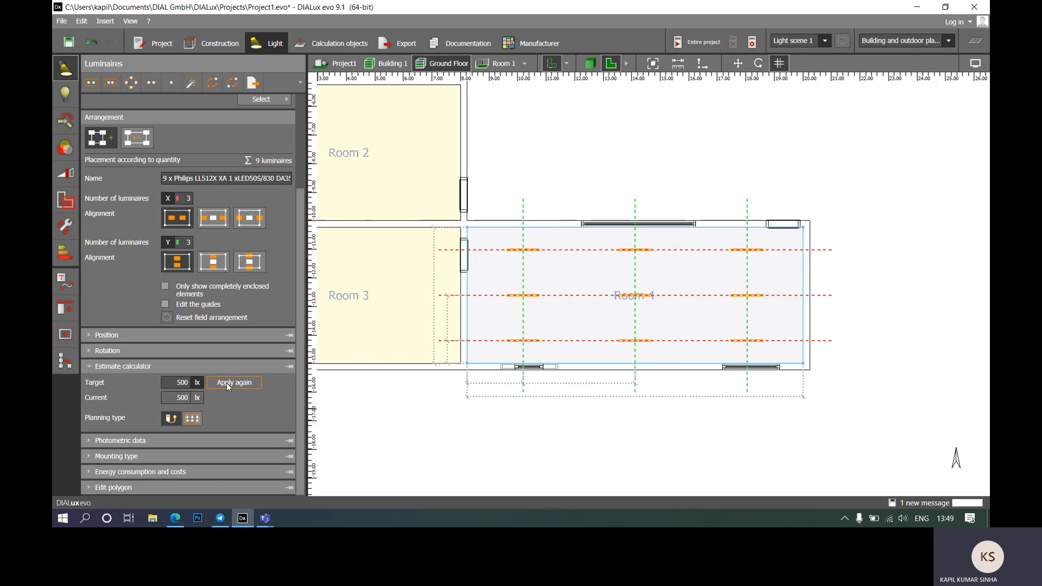
{"action": "left_click", "coordinate": [88, 366]}
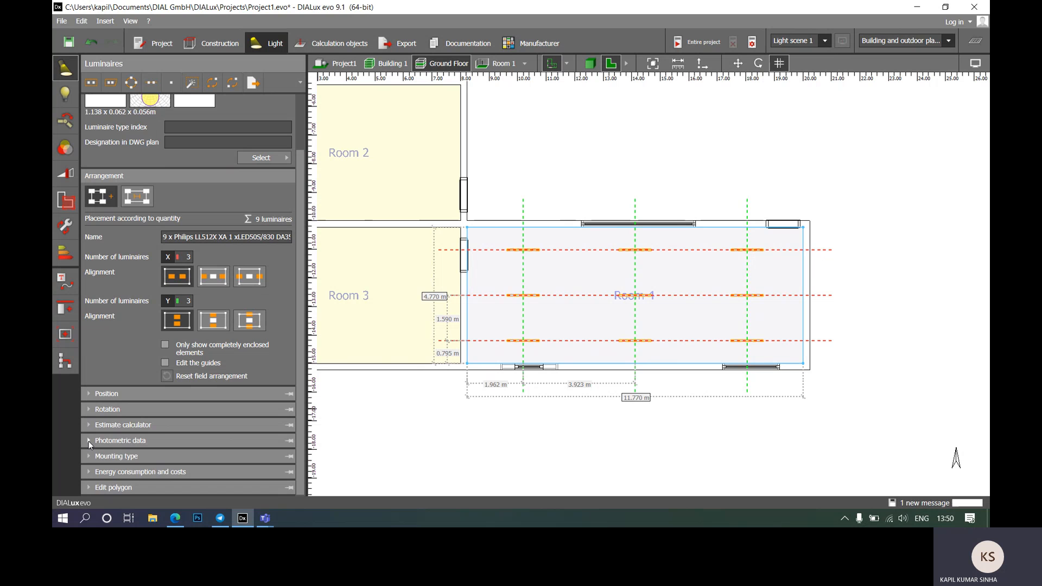
Step: Keep the LED50S/830 fitting and show surface mounting at 3.000 m height, 2.144 m light centre
{"action": "left_click", "coordinate": [89, 442]}
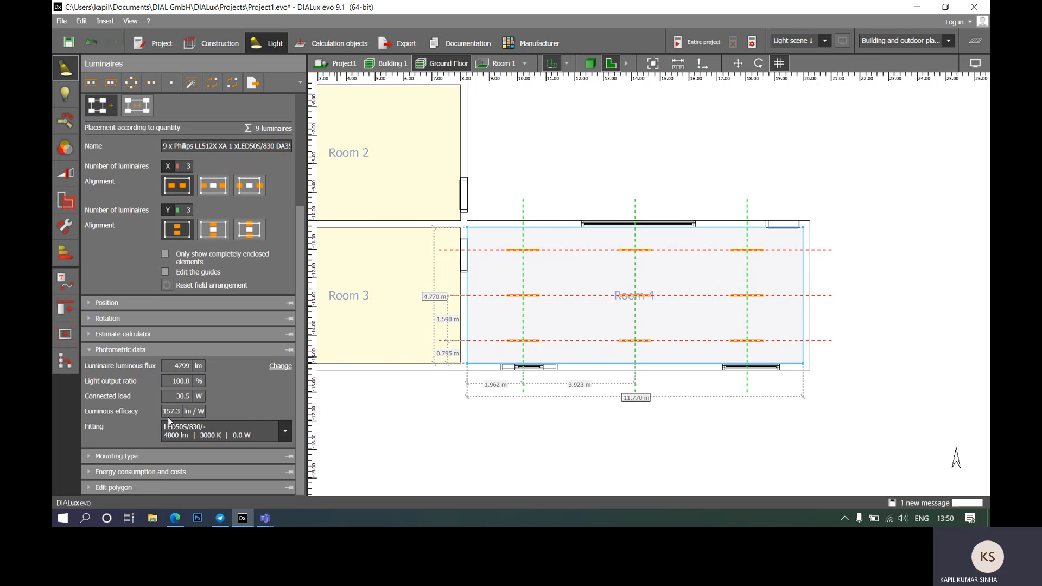
{"action": "left_click", "coordinate": [283, 434]}
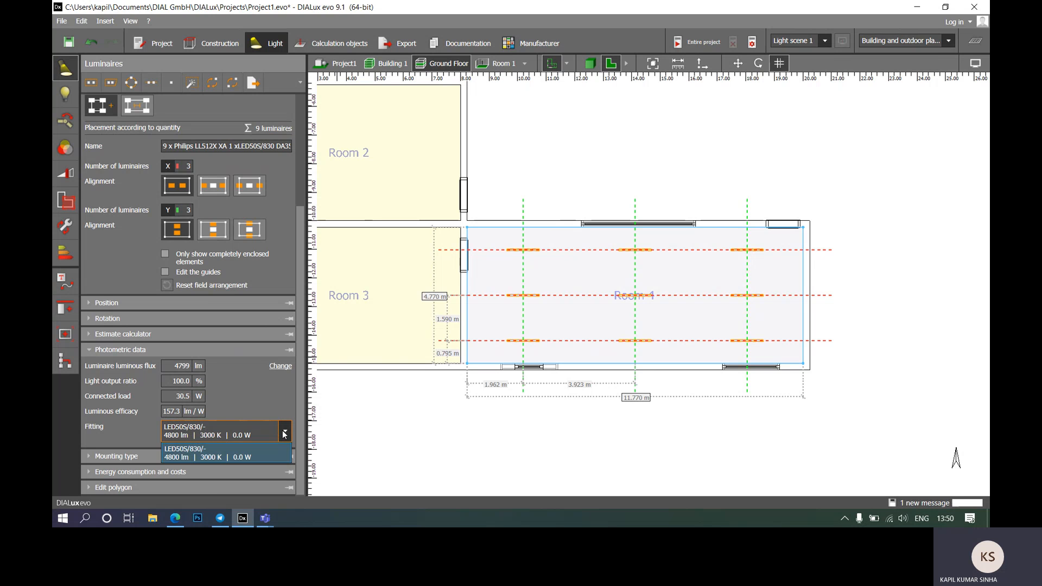
{"action": "left_click", "coordinate": [167, 455]}
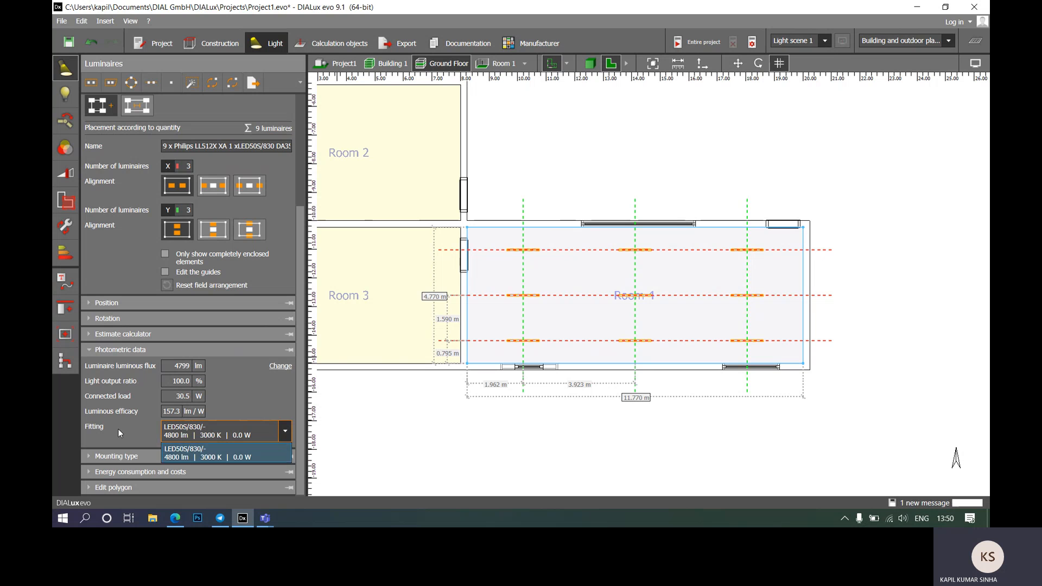
{"action": "left_click", "coordinate": [89, 349]}
{"action": "left_click", "coordinate": [91, 461]}
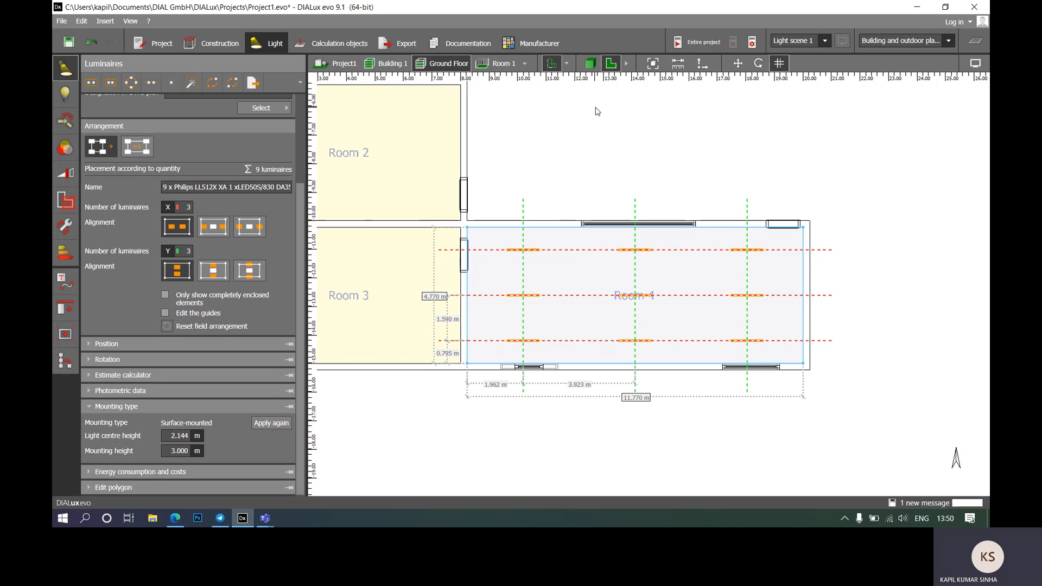
Step: Switch to a side elevation and zoom onto the wall with the three ceiling luminaires
{"action": "left_click", "coordinate": [627, 65]}
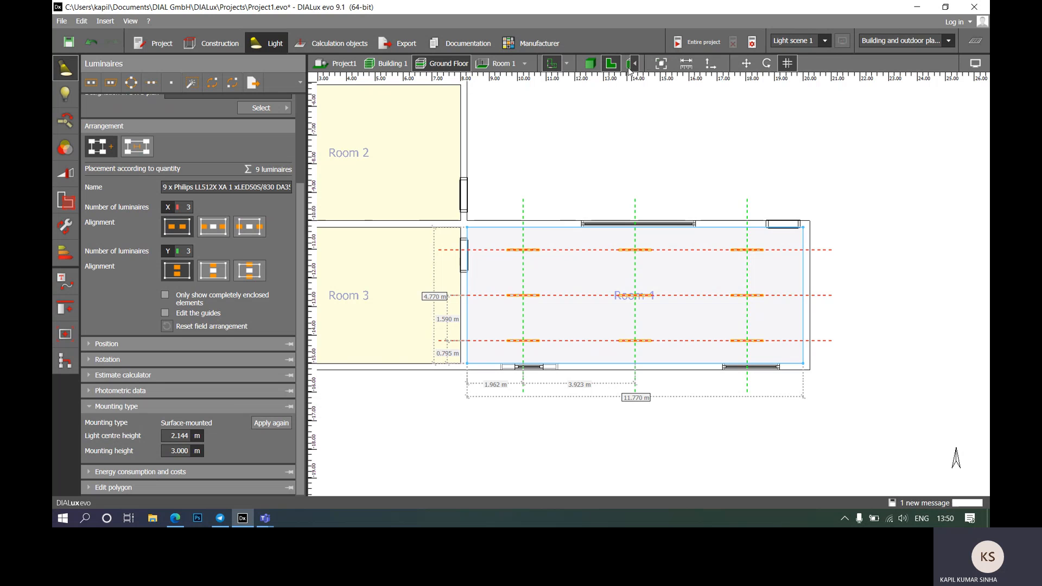
{"action": "left_click", "coordinate": [651, 65]}
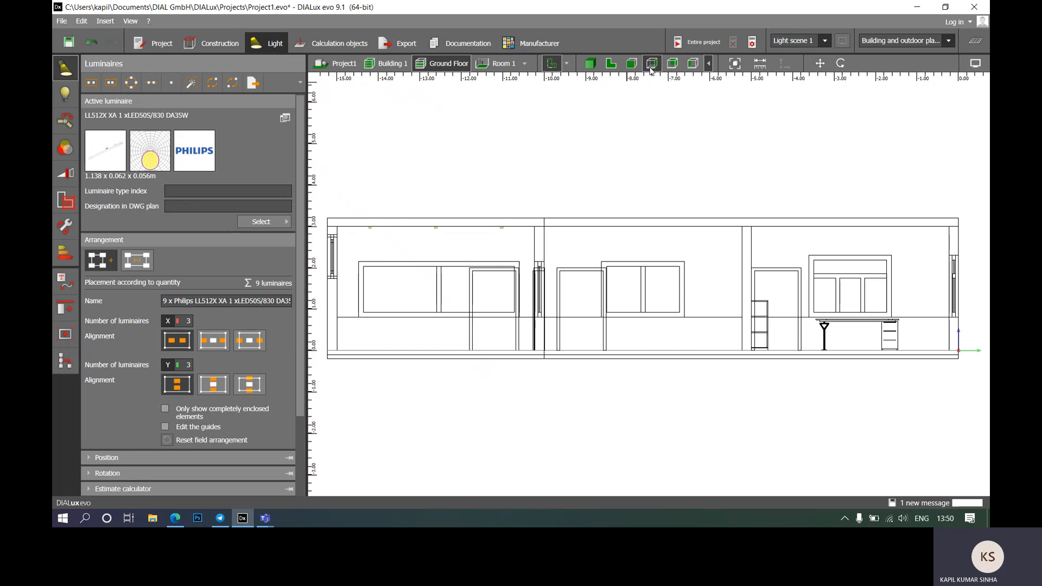
{"action": "left_click", "coordinate": [632, 63]}
{"action": "scroll", "coordinate": [570, 215], "scroll_direction": "down", "scroll_amount": 3}
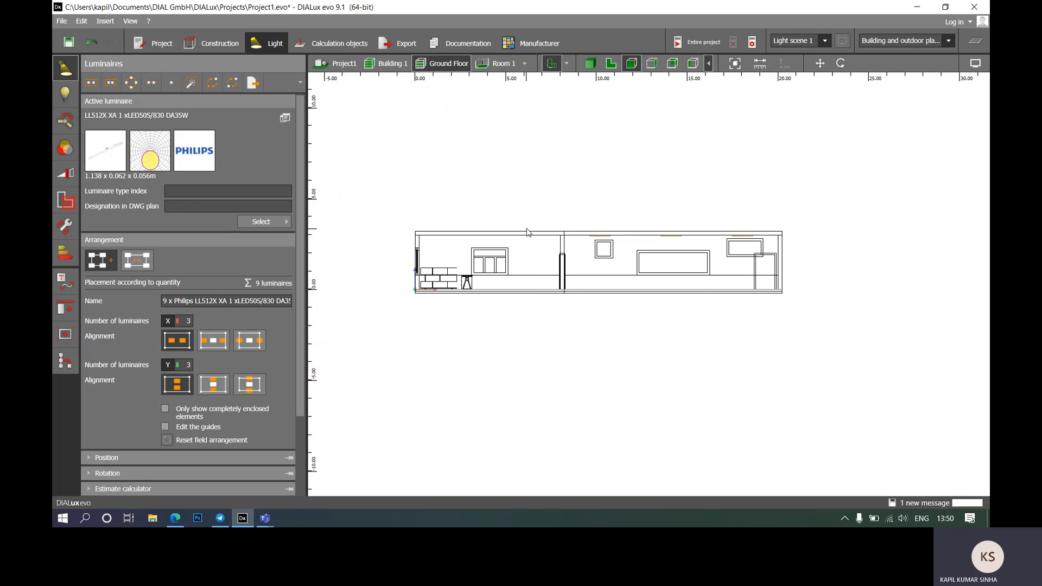
{"action": "left_click", "coordinate": [672, 64]}
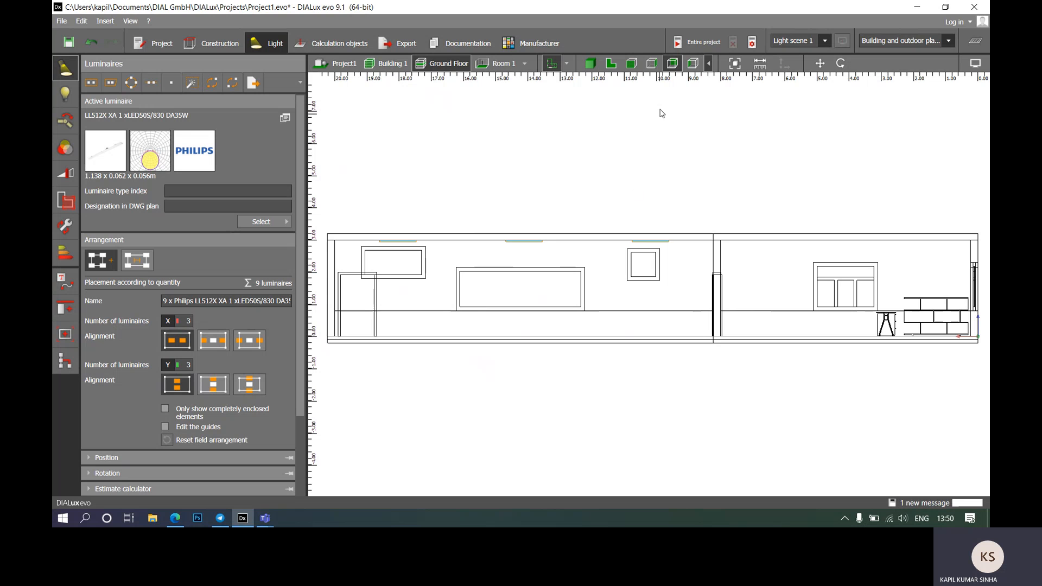
{"action": "left_click", "coordinate": [652, 64]}
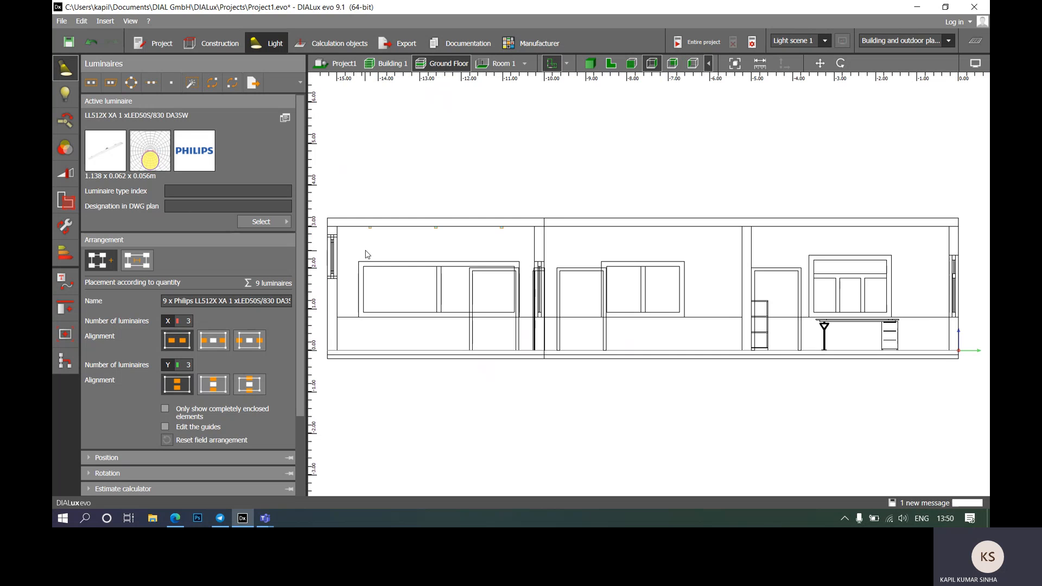
{"action": "scroll", "coordinate": [367, 249], "scroll_direction": "up", "scroll_amount": 3}
{"action": "scroll", "coordinate": [559, 227], "scroll_direction": "down", "scroll_amount": 2}
{"action": "middle_click_drag", "start_coordinate": [551, 250], "coordinate": [592, 248]}
{"action": "scroll", "coordinate": [574, 221], "scroll_direction": "up", "scroll_amount": 3}
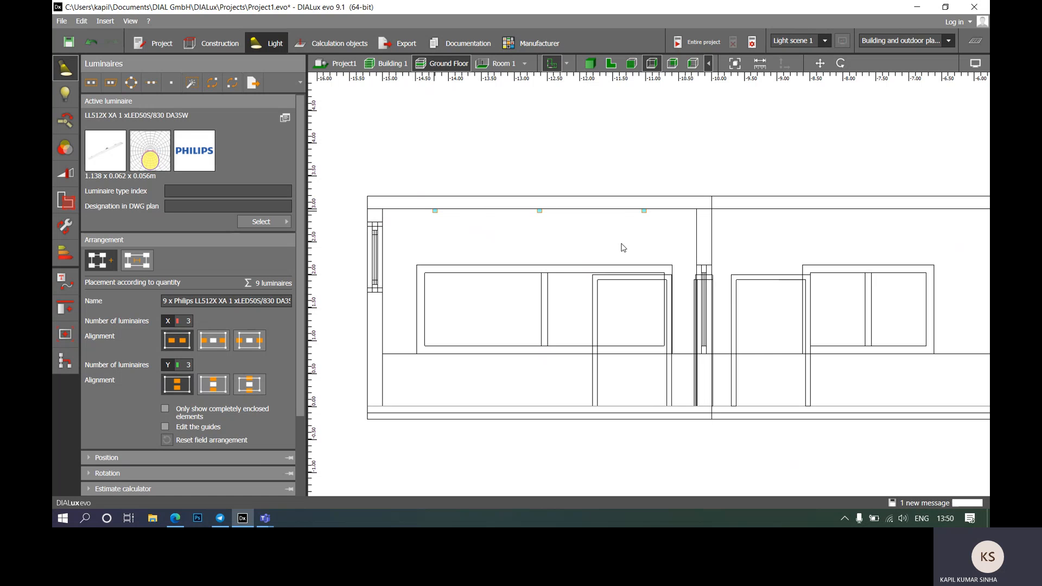
Step: Pick a single luminaire, then reselect the whole nine-luminaire arrangement
{"action": "left_click", "coordinate": [584, 147]}
{"action": "left_click", "coordinate": [461, 214]}
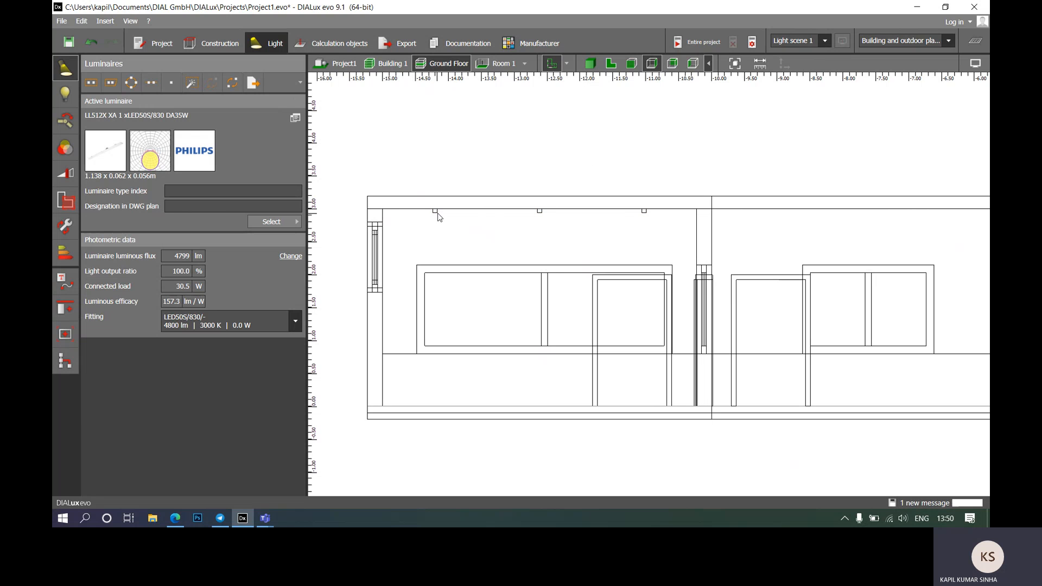
{"action": "left_click", "coordinate": [436, 212]}
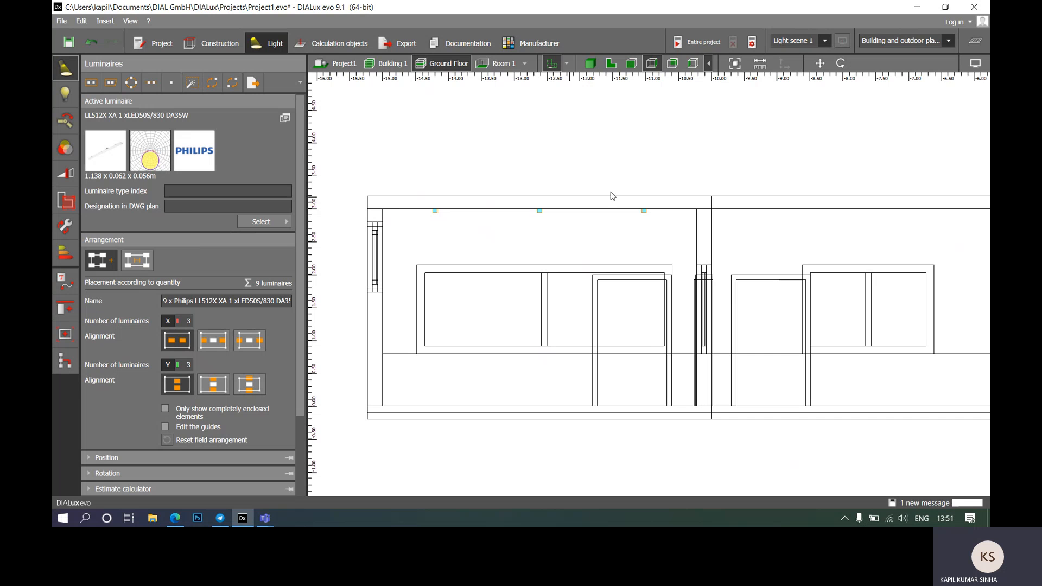
Step: Show the light distribution curves on the elevation's luminaires, briefly toggling the aiming lines on and off
{"action": "left_click", "coordinate": [976, 64]}
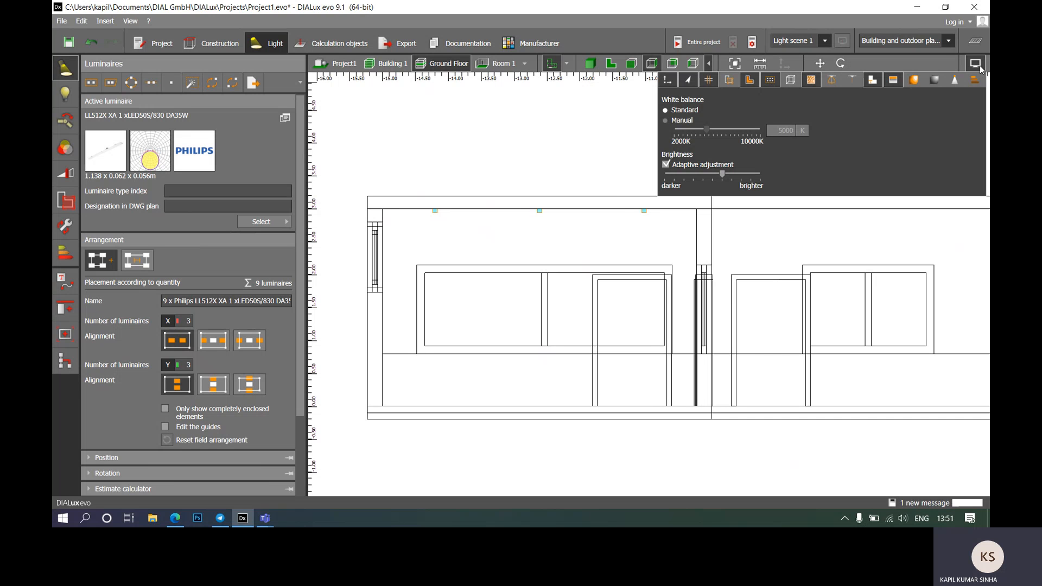
{"action": "left_click", "coordinate": [830, 81]}
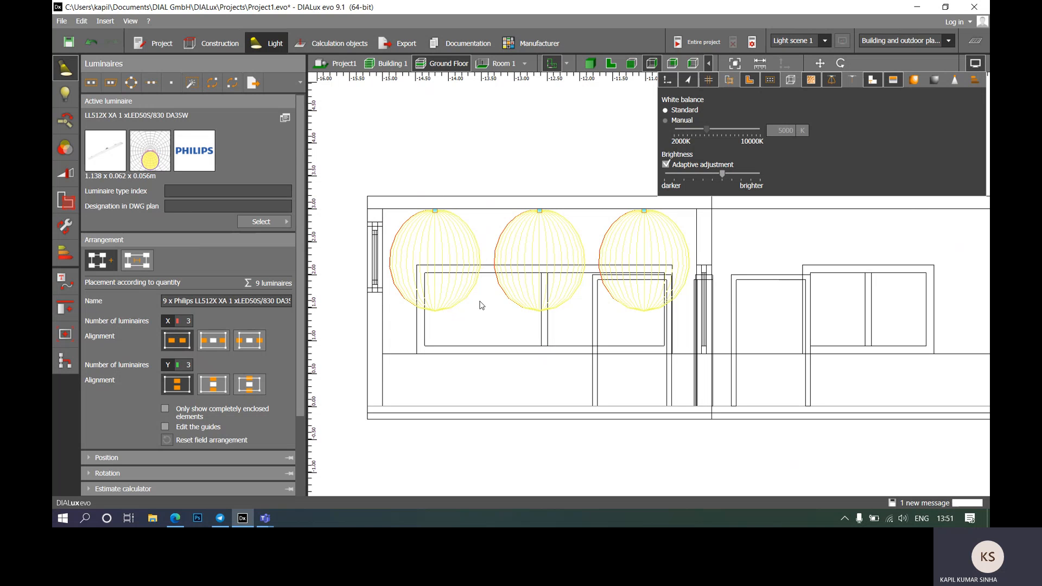
{"action": "left_click", "coordinate": [850, 81]}
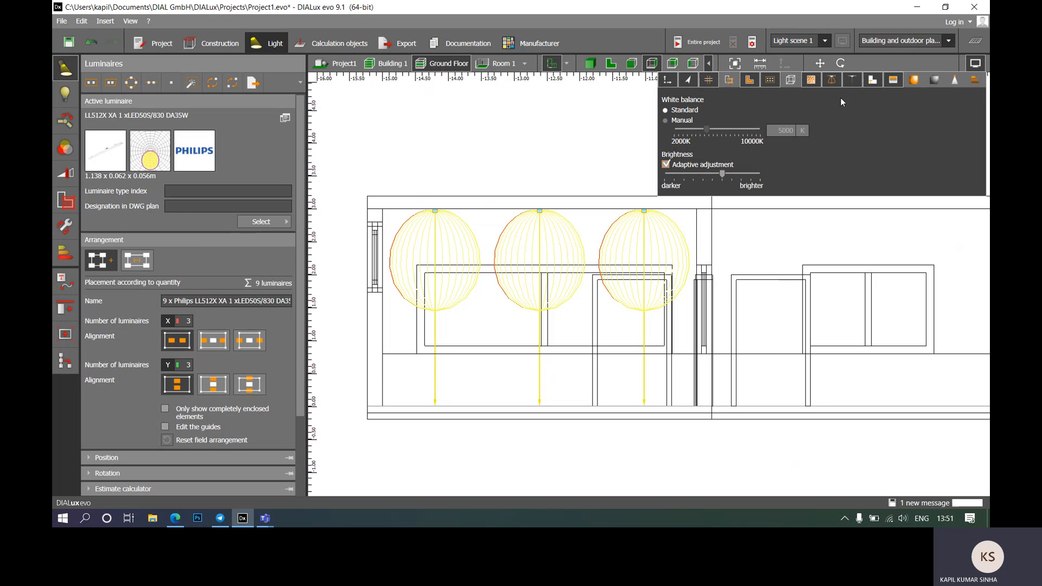
{"action": "left_click", "coordinate": [852, 80]}
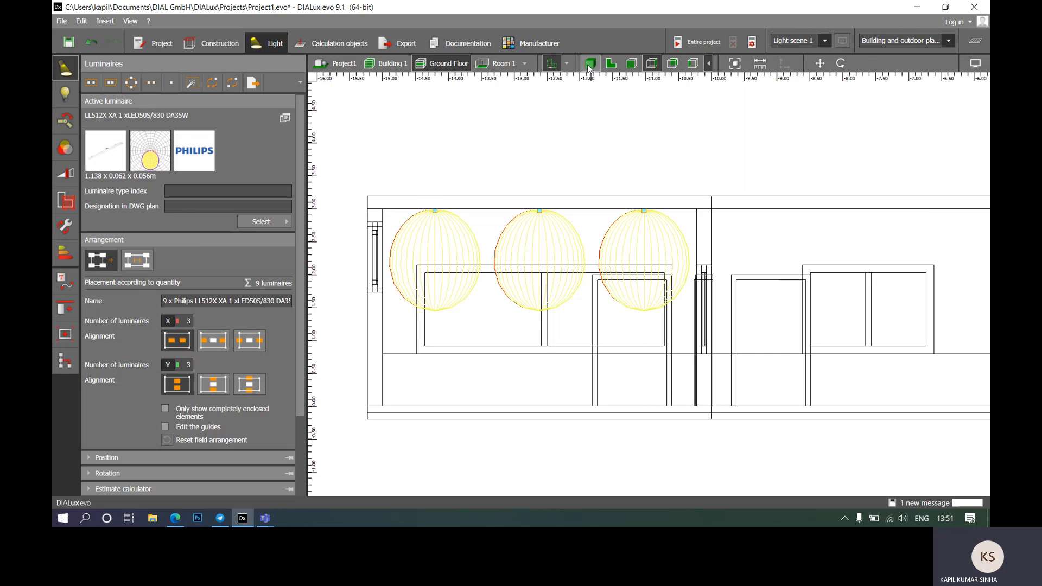
Step: Return to the floor plan showing Room 4's 3×3 luminaire grid
{"action": "left_click", "coordinate": [611, 63]}
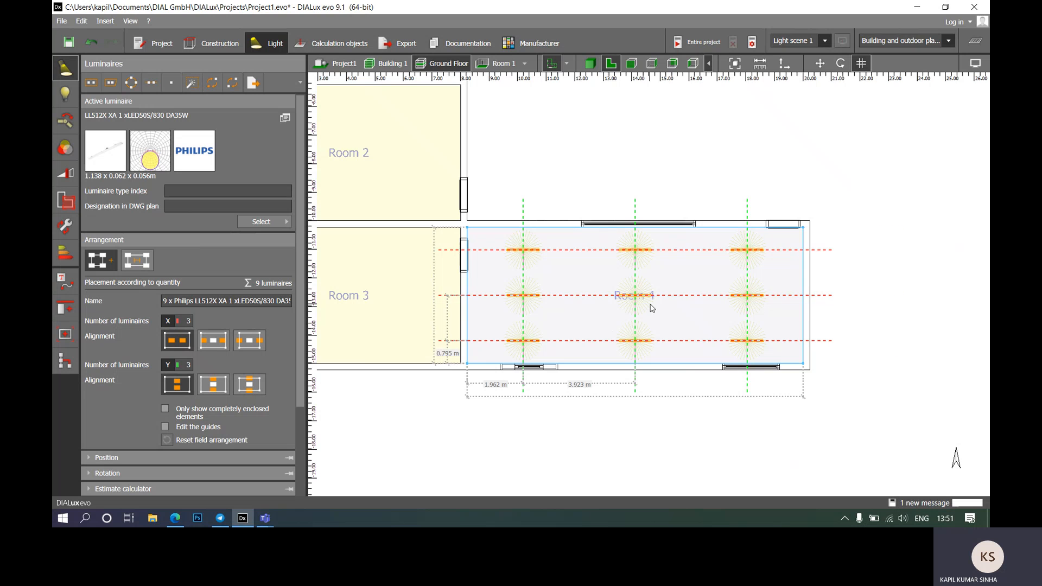
{"action": "scroll", "coordinate": [651, 308], "scroll_direction": "up", "scroll_amount": 5}
{"action": "scroll", "coordinate": [651, 308], "scroll_direction": "down", "scroll_amount": 3}
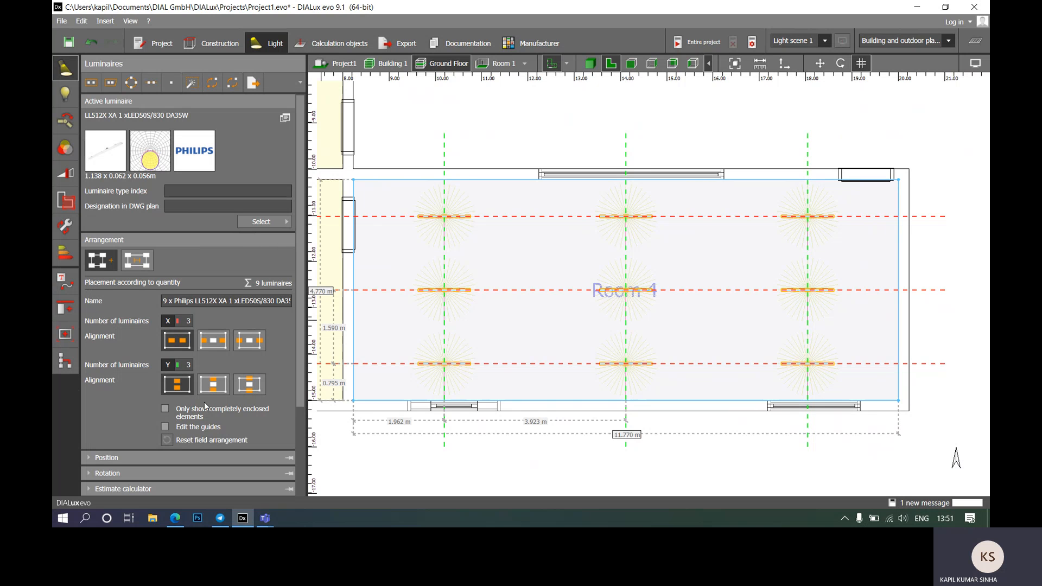
Step: Expand and collapse the arrangement's Position, Energy consumption and Edit polygon sections
{"action": "left_click", "coordinate": [91, 459]}
{"action": "scroll", "coordinate": [92, 461], "scroll_direction": "down", "scroll_amount": 2}
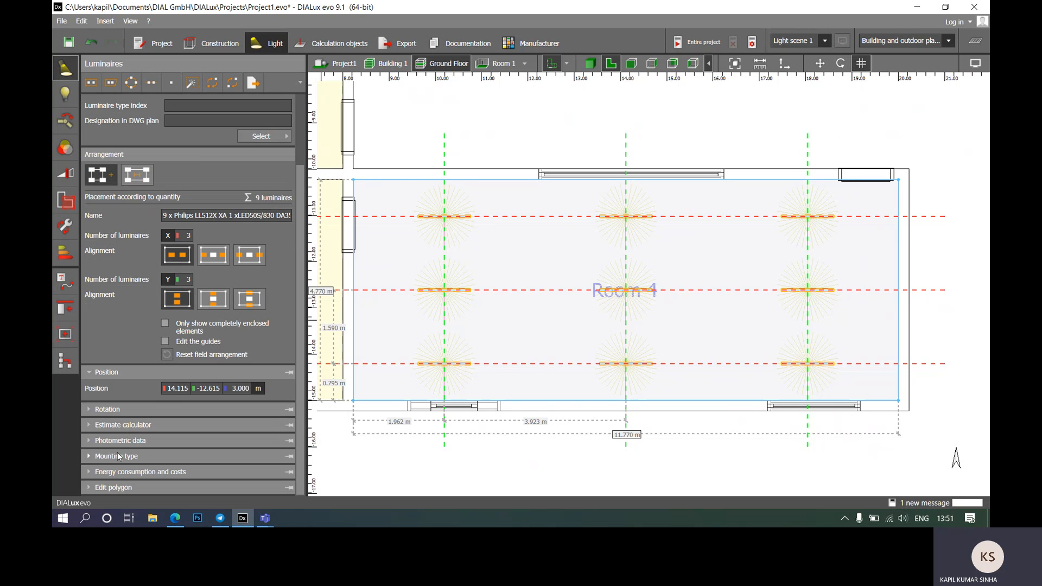
{"action": "left_click", "coordinate": [90, 374]}
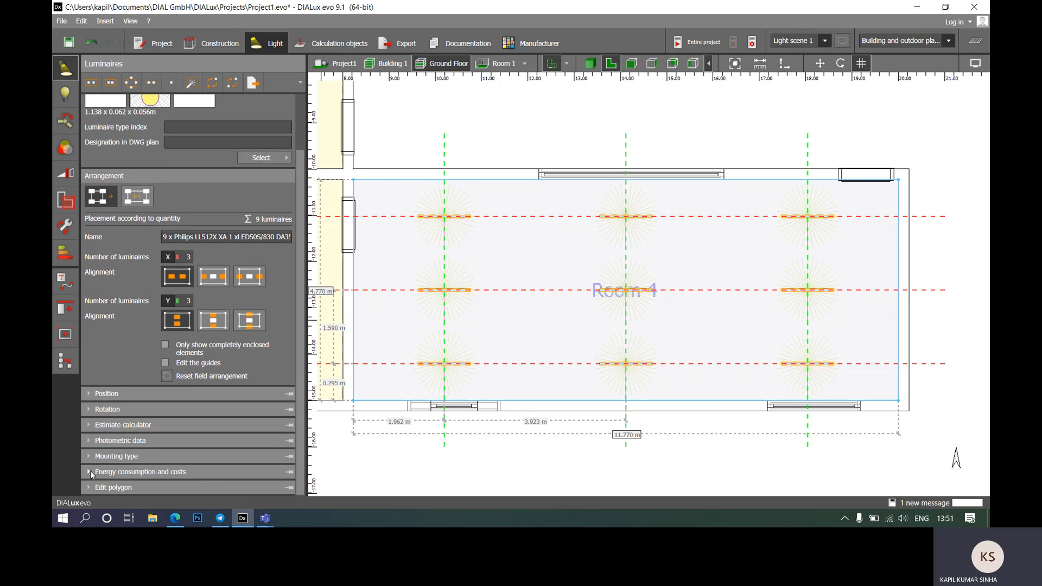
{"action": "left_click", "coordinate": [90, 472]}
{"action": "scroll", "coordinate": [103, 467], "scroll_direction": "down", "scroll_amount": 1}
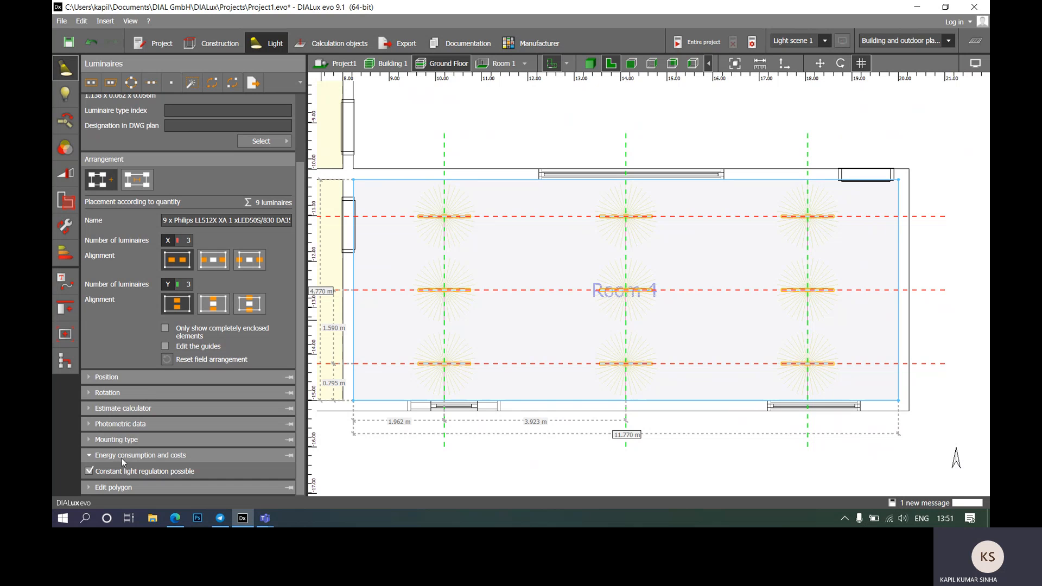
{"action": "left_click", "coordinate": [90, 489]}
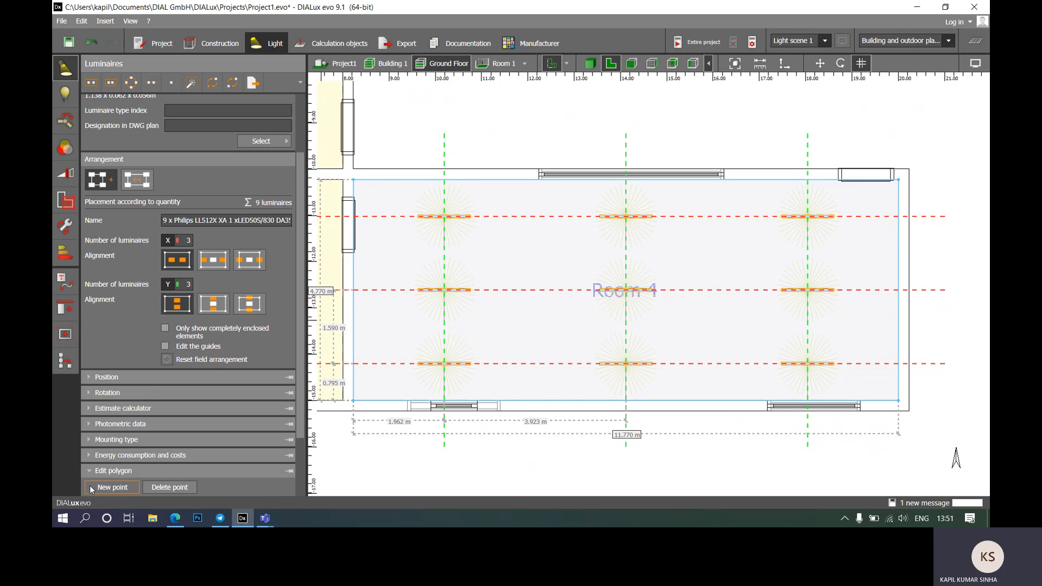
{"action": "left_click", "coordinate": [92, 471]}
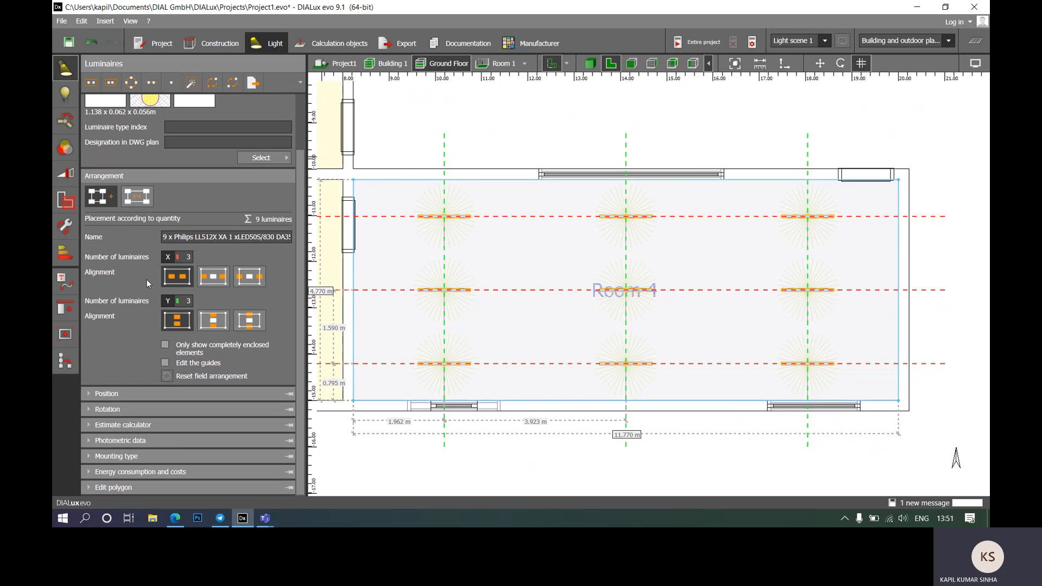
{"action": "scroll", "coordinate": [407, 255], "scroll_direction": "up", "scroll_amount": 5}
{"action": "scroll", "coordinate": [564, 257], "scroll_direction": "down", "scroll_amount": 8}
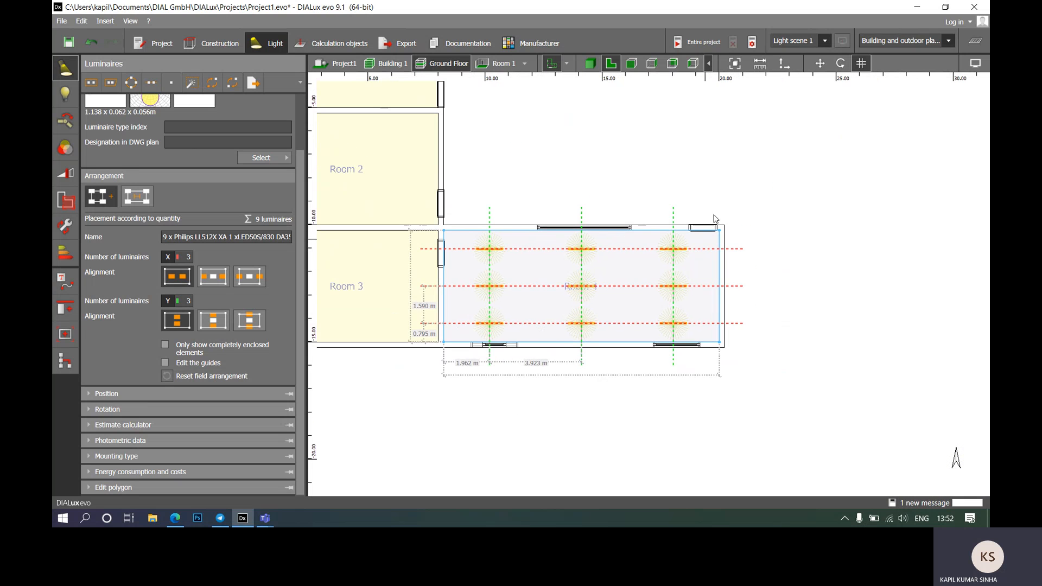
Step: Calculate the entire project, inspect Room 4's 505 lx false colours, and switch to 3D
{"action": "left_click", "coordinate": [687, 45]}
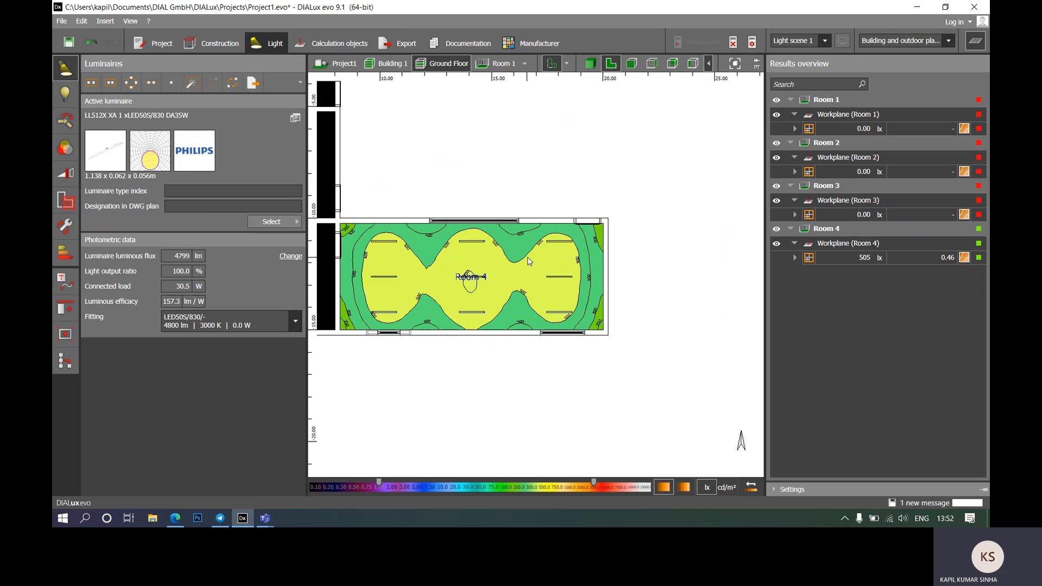
{"action": "scroll", "coordinate": [483, 206], "scroll_direction": "up", "scroll_amount": 5}
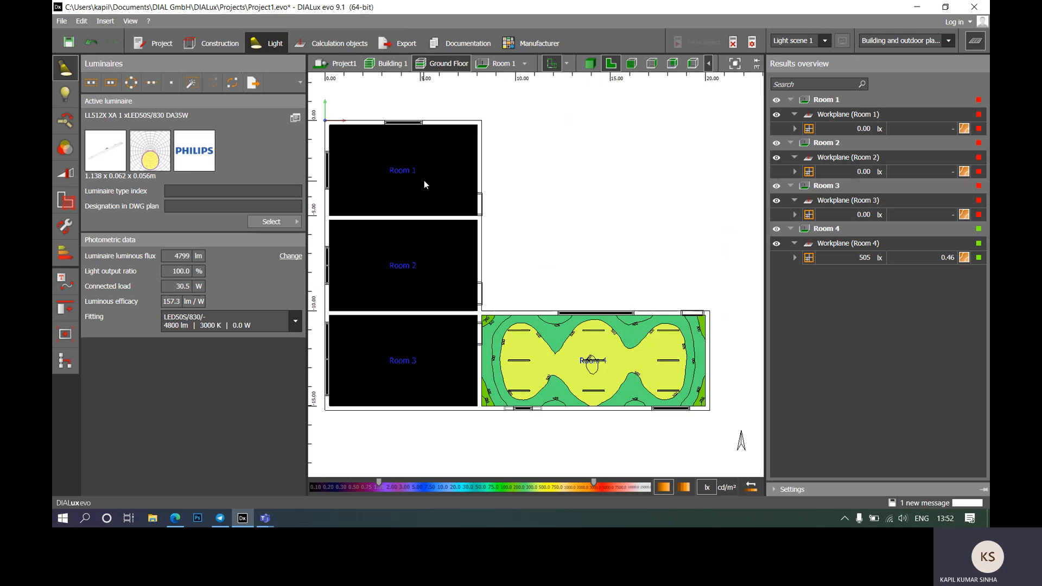
{"action": "scroll", "coordinate": [451, 157], "scroll_direction": "down", "scroll_amount": 3}
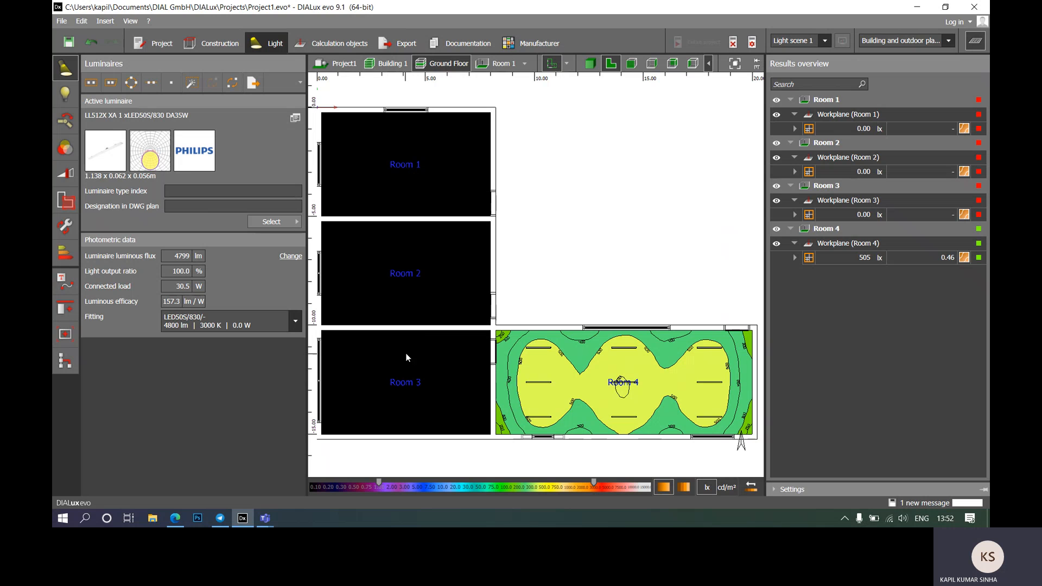
{"action": "middle_click_drag", "start_coordinate": [429, 294], "coordinate": [412, 350]}
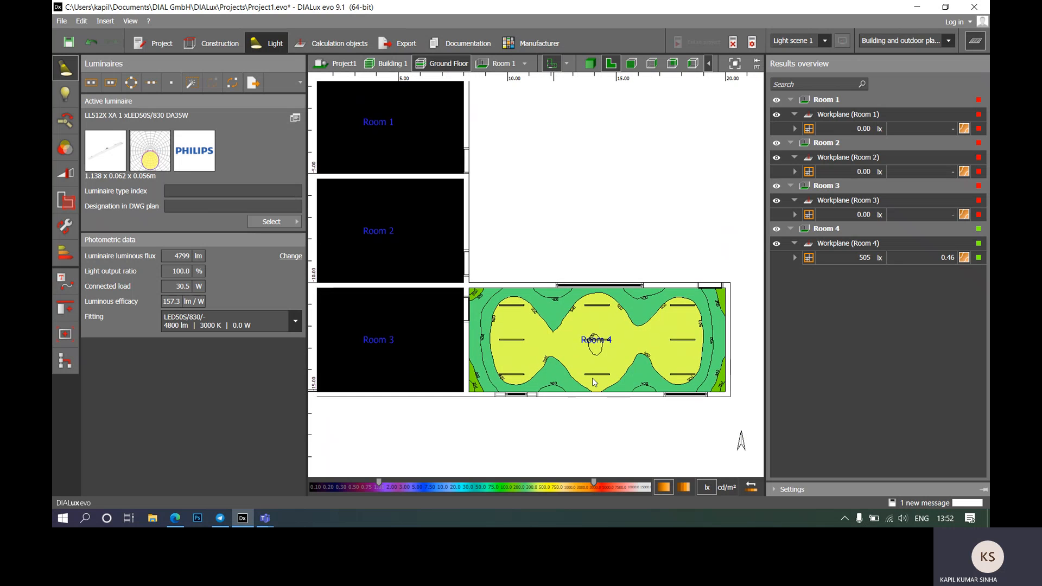
{"action": "scroll", "coordinate": [738, 397], "scroll_direction": "up", "scroll_amount": 3}
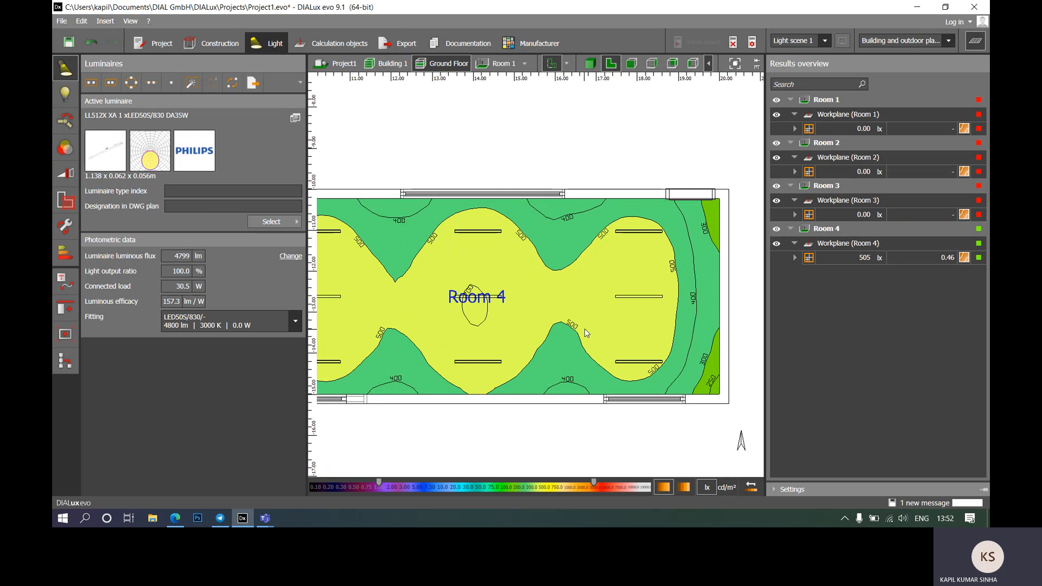
{"action": "middle_click_drag", "start_coordinate": [584, 328], "coordinate": [645, 313]}
{"action": "scroll", "coordinate": [480, 256], "scroll_direction": "down", "scroll_amount": 1}
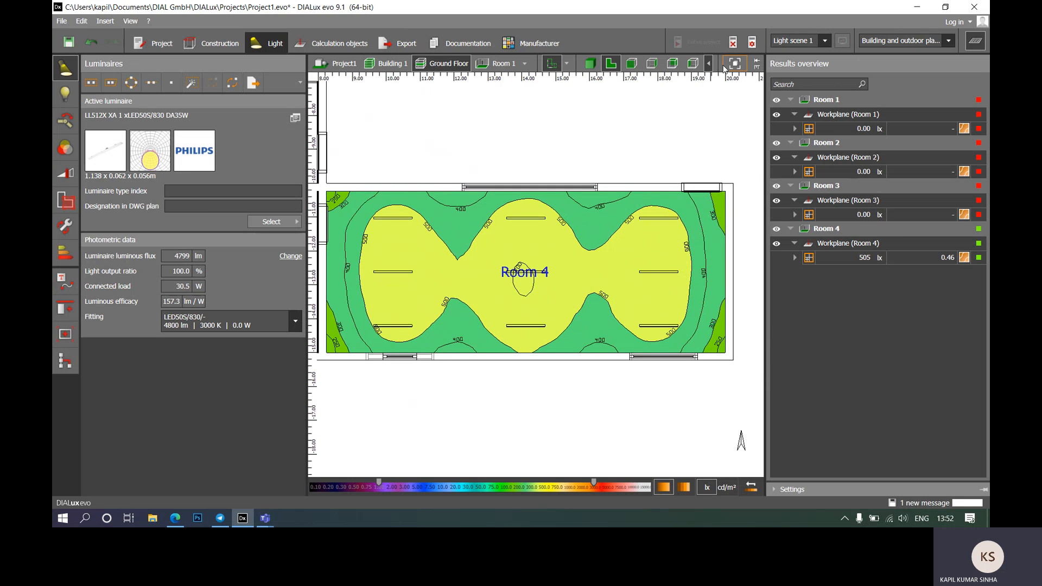
{"action": "left_click", "coordinate": [588, 69]}
Step: Show Room 4 on its own in the 3D view
{"action": "scroll", "coordinate": [673, 275], "scroll_direction": "up", "scroll_amount": 3}
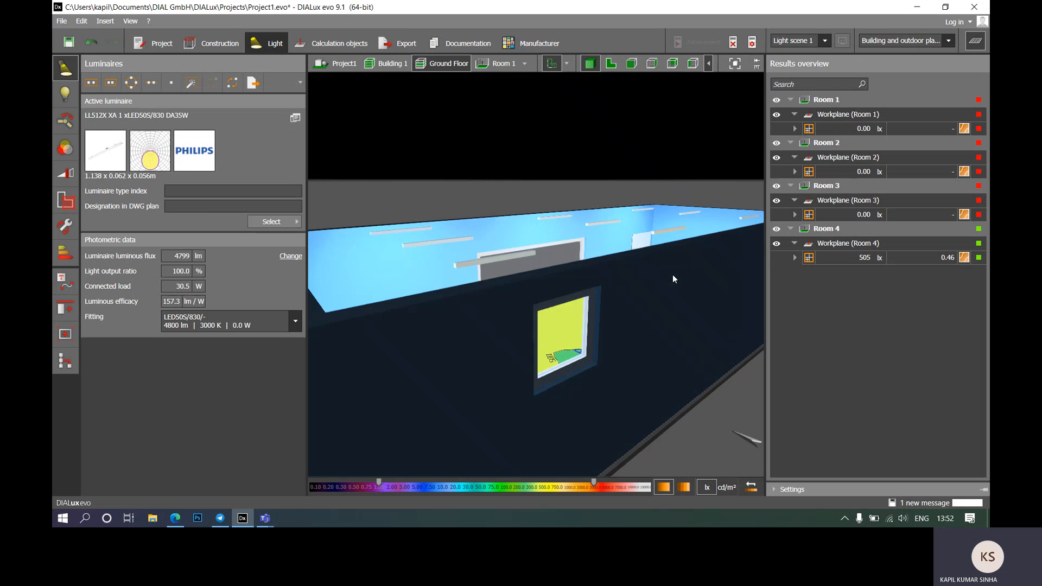
{"action": "left_click", "coordinate": [508, 66]}
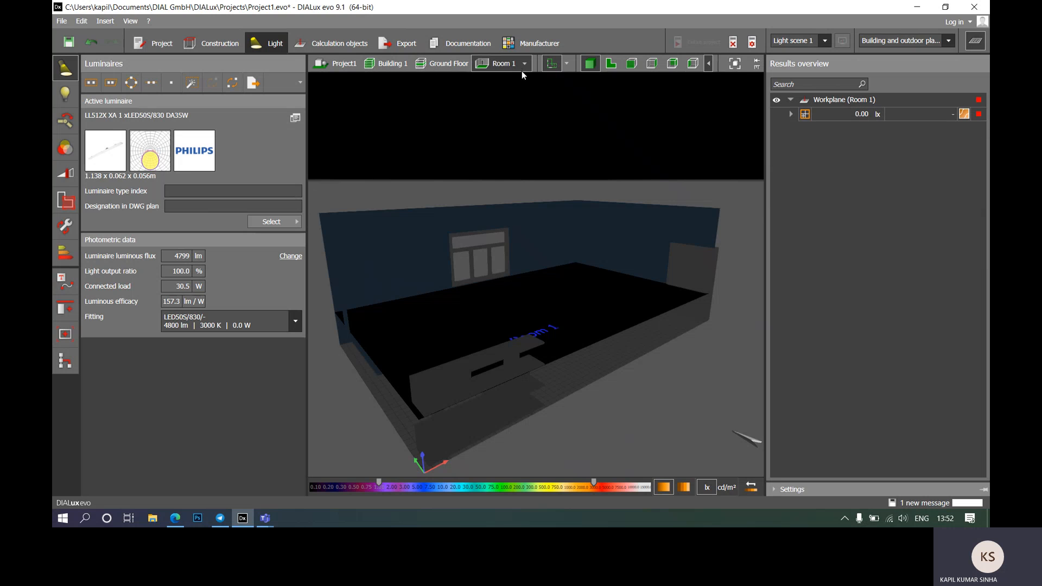
{"action": "left_click", "coordinate": [524, 65]}
{"action": "left_click", "coordinate": [541, 120]}
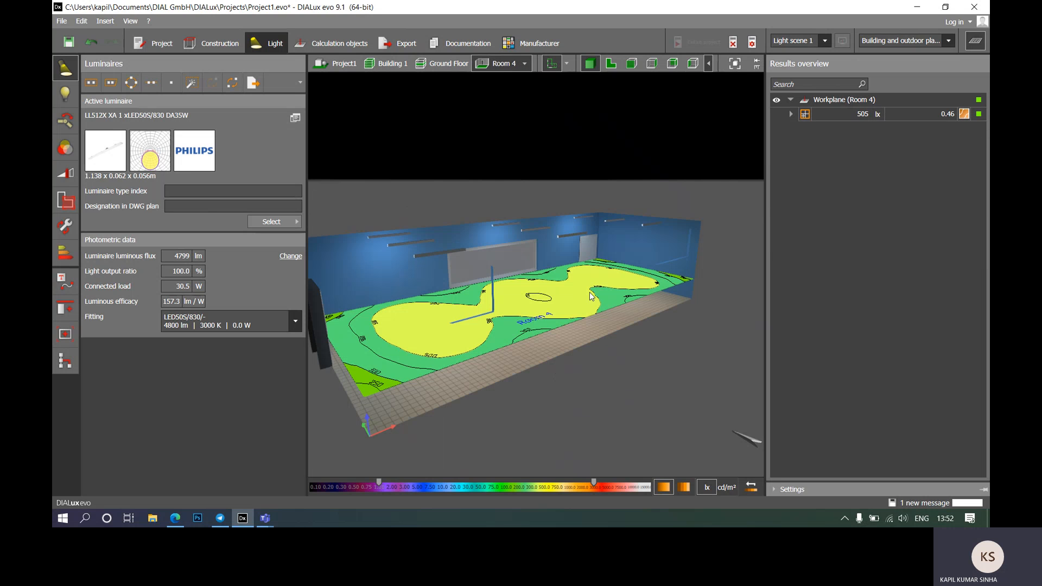
Step: Orbit inside Room 4 to view the ceiling luminaires, toggling the false-colour workplane off and on
{"action": "left_click_drag", "start_coordinate": [590, 298], "coordinate": [619, 282]}
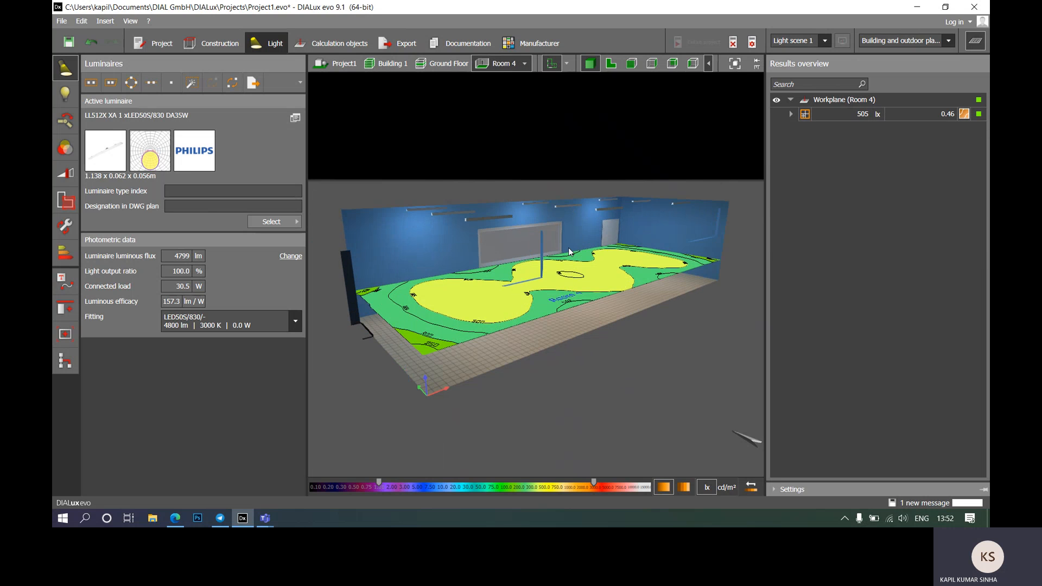
{"action": "mouse_move", "coordinate": [624, 363]}
{"action": "left_mouse_down"}
{"action": "mouse_move", "coordinate": [584, 358]}
{"action": "mouse_move", "coordinate": [589, 323]}
{"action": "mouse_move", "coordinate": [627, 377]}
{"action": "mouse_move", "coordinate": [658, 387]}
{"action": "mouse_move", "coordinate": [638, 383]}
{"action": "mouse_move", "coordinate": [627, 359]}
{"action": "left_mouse_up"}
{"action": "scroll", "coordinate": [607, 256], "scroll_direction": "up", "scroll_amount": 5}
{"action": "right_click_drag", "start_coordinate": [607, 255], "coordinate": [568, 334]}
{"action": "scroll", "coordinate": [614, 216], "scroll_direction": "down", "scroll_amount": 6}
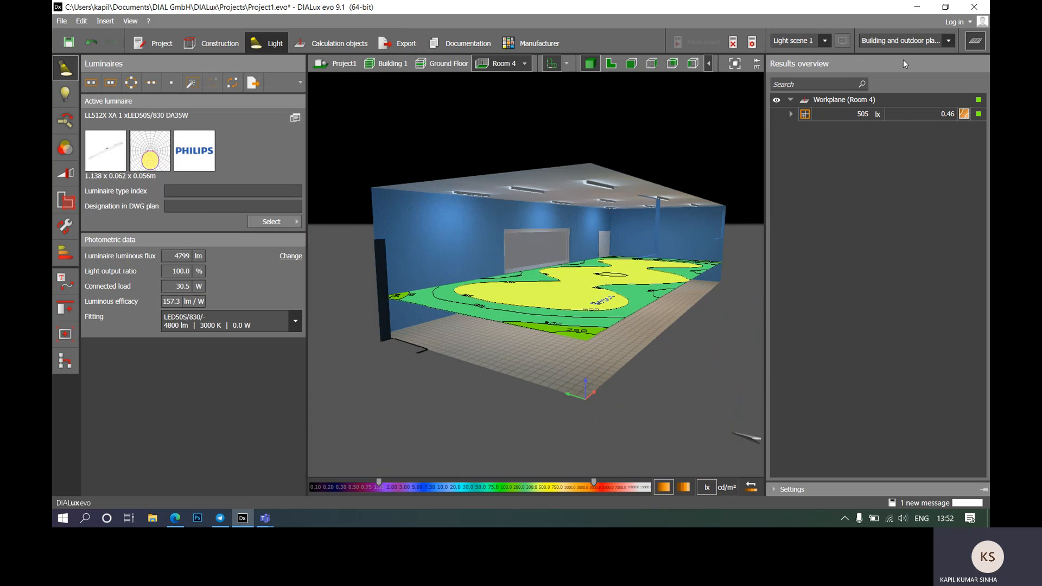
{"action": "left_click", "coordinate": [777, 100]}
{"action": "right_click_drag", "start_coordinate": [659, 390], "coordinate": [522, 377]}
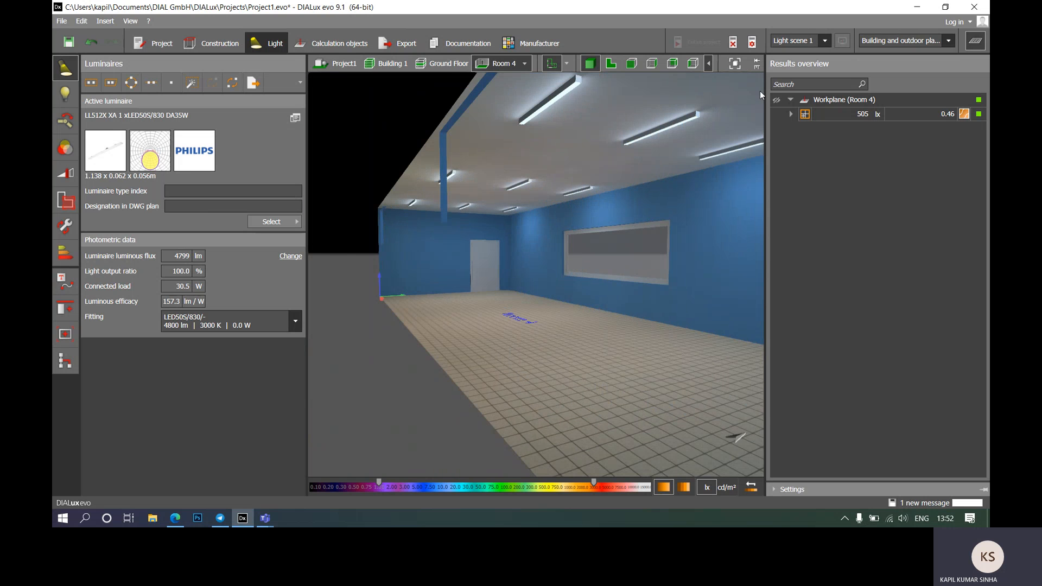
{"action": "left_click", "coordinate": [777, 101]}
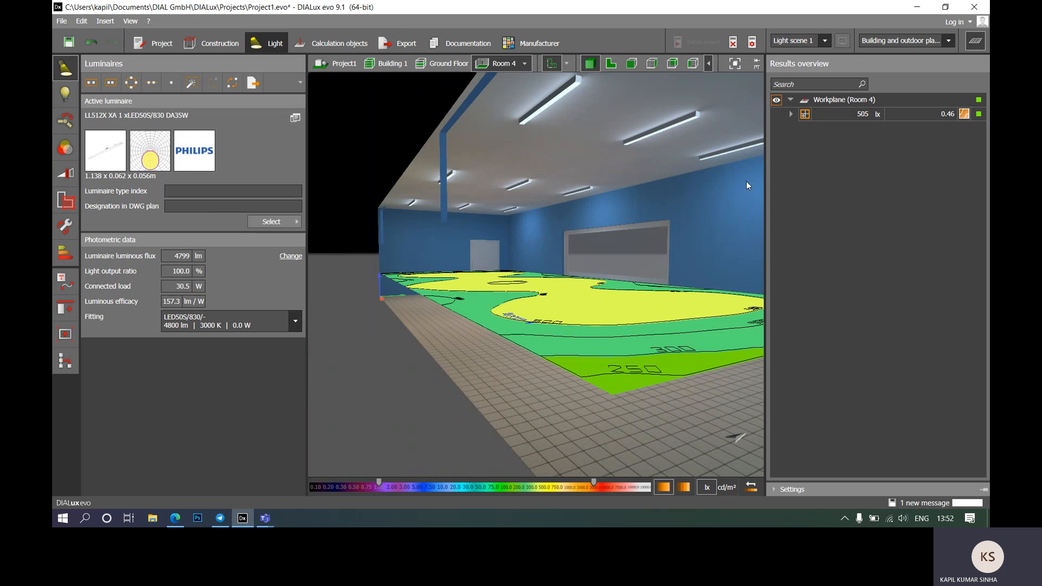
Step: Show Room 4 top-down and expand its workplane results: 231 lx min, 715 lx max, 0.32 min/max
{"action": "left_click", "coordinate": [619, 66]}
{"action": "scroll", "coordinate": [537, 250], "scroll_direction": "up", "scroll_amount": 3}
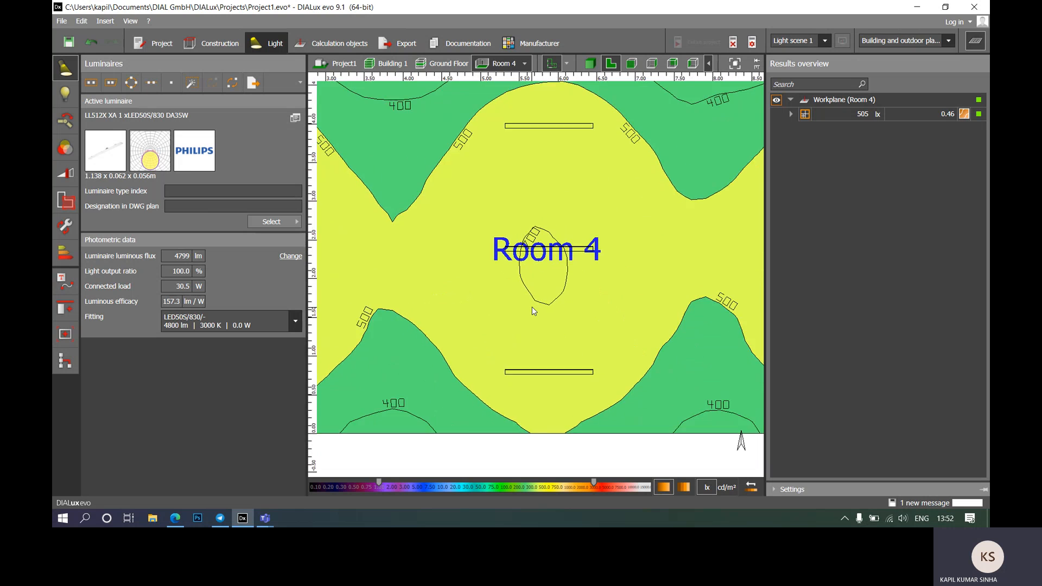
{"action": "scroll", "coordinate": [542, 247], "scroll_direction": "up", "scroll_amount": 3}
{"action": "scroll", "coordinate": [543, 250], "scroll_direction": "down", "scroll_amount": 4}
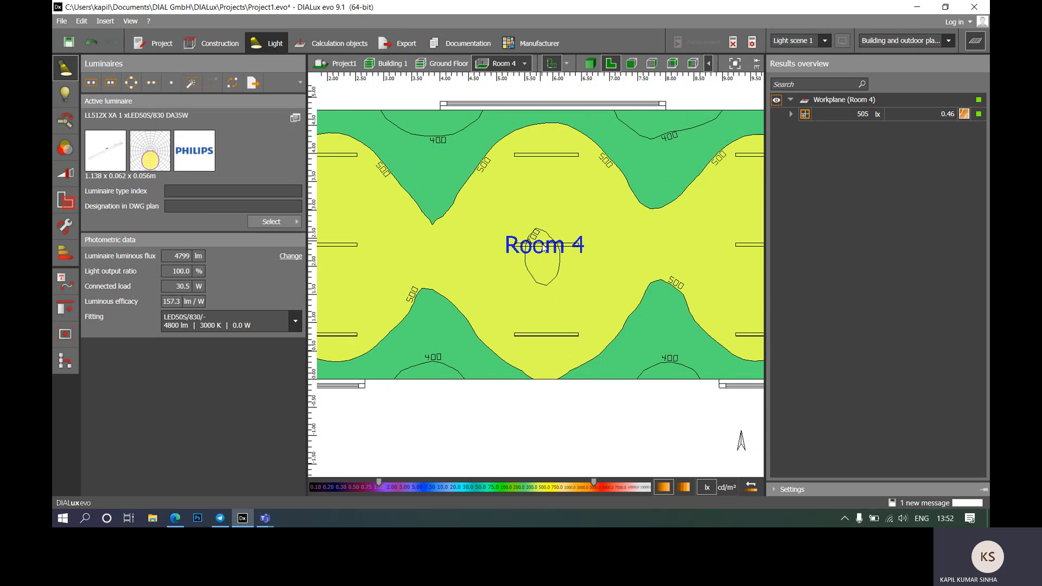
{"action": "middle_click_drag", "start_coordinate": [643, 304], "coordinate": [678, 268]}
{"action": "scroll", "coordinate": [470, 332], "scroll_direction": "down", "scroll_amount": 1}
{"action": "scroll", "coordinate": [477, 236], "scroll_direction": "down", "scroll_amount": 1}
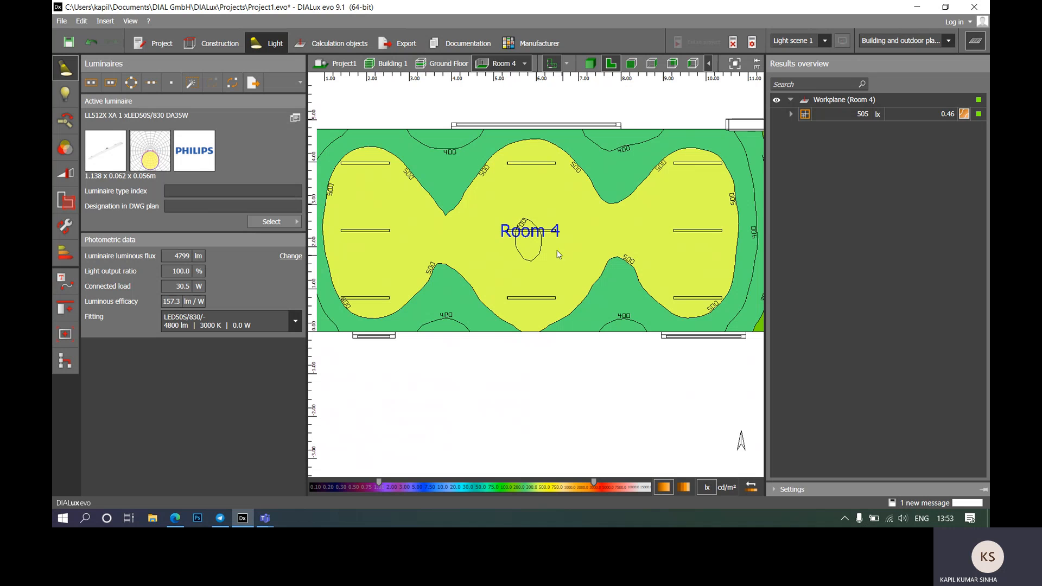
{"action": "left_click", "coordinate": [790, 114]}
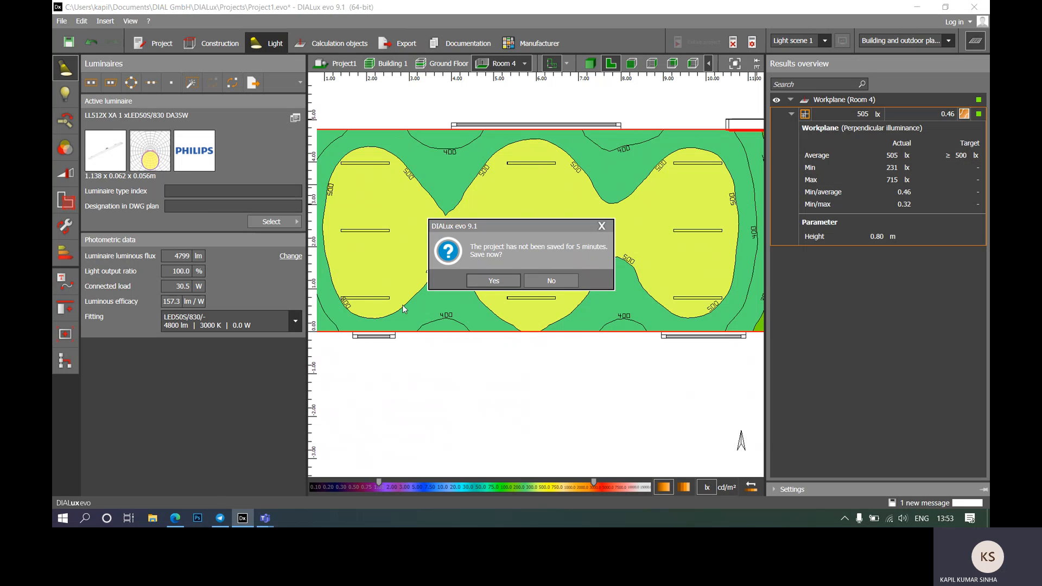
Step: Save the project and bring up Light scene 1 with its Inside group of nine luminaires
{"action": "left_click", "coordinate": [494, 283]}
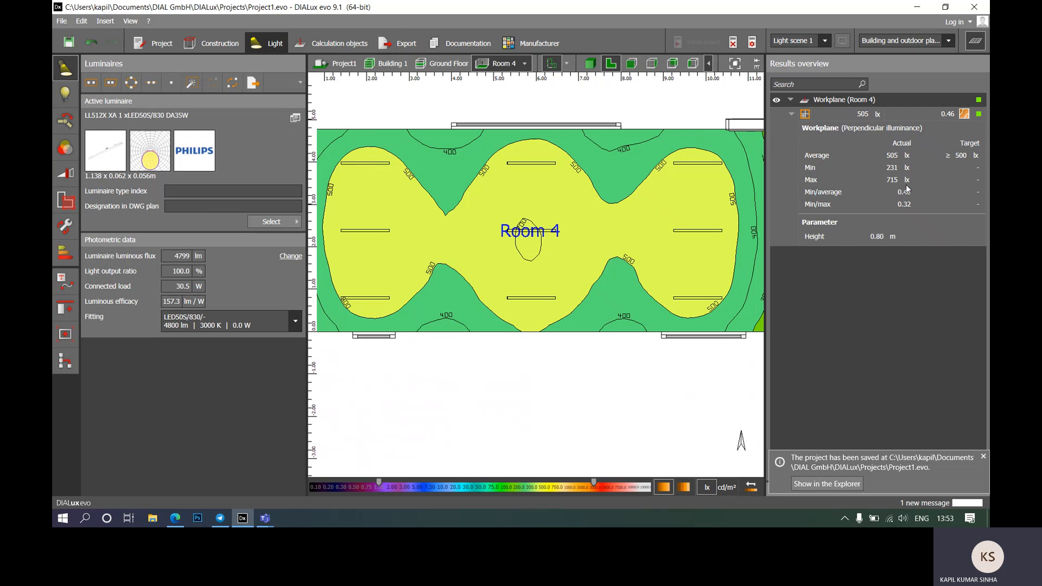
{"action": "scroll", "coordinate": [525, 242], "scroll_direction": "down", "scroll_amount": 3}
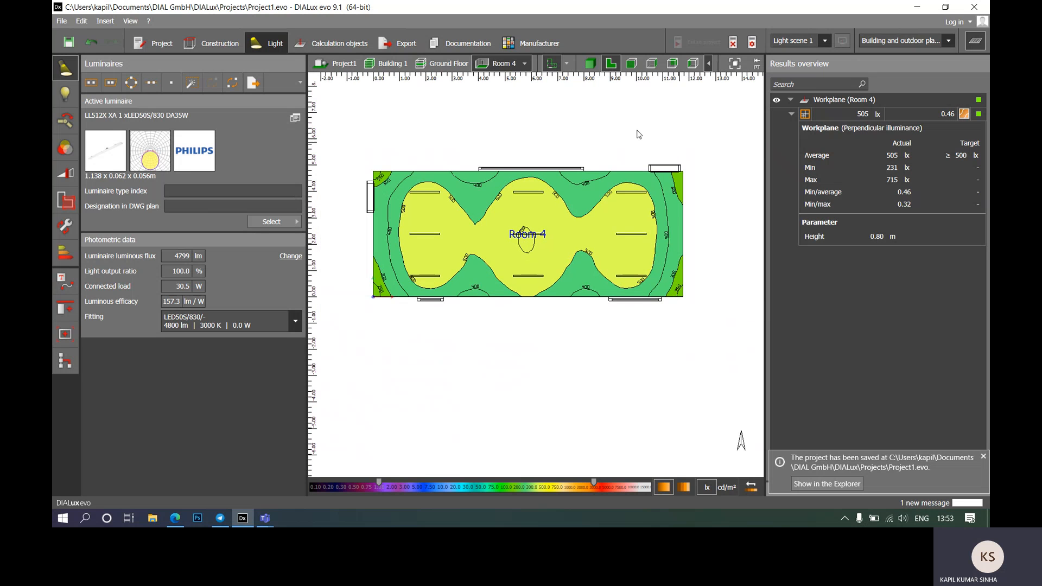
{"action": "scroll", "coordinate": [511, 219], "scroll_direction": "up", "scroll_amount": 1}
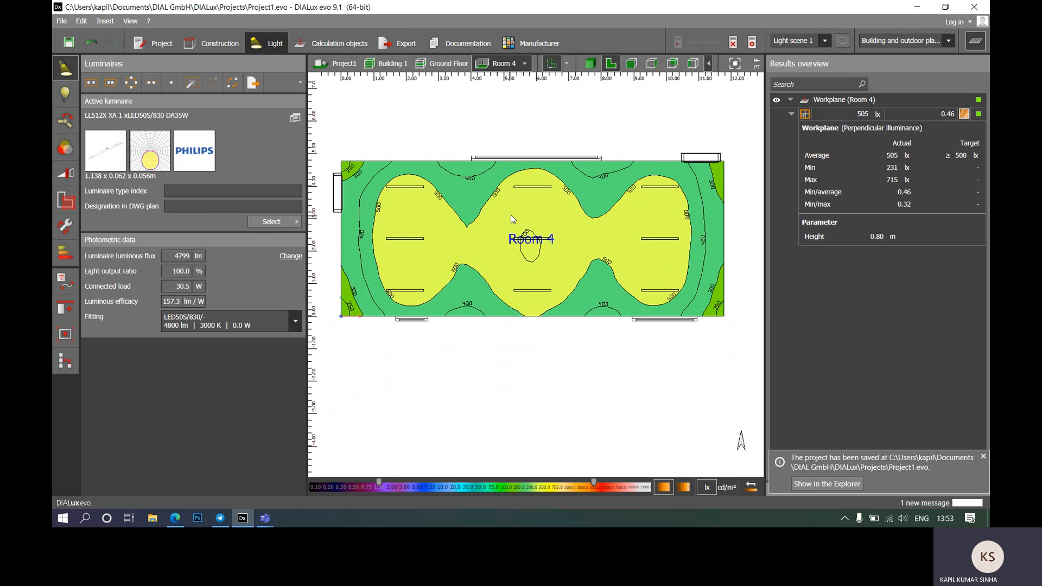
{"action": "scroll", "coordinate": [511, 215], "scroll_direction": "up", "scroll_amount": 1}
{"action": "scroll", "coordinate": [523, 196], "scroll_direction": "down", "scroll_amount": 1}
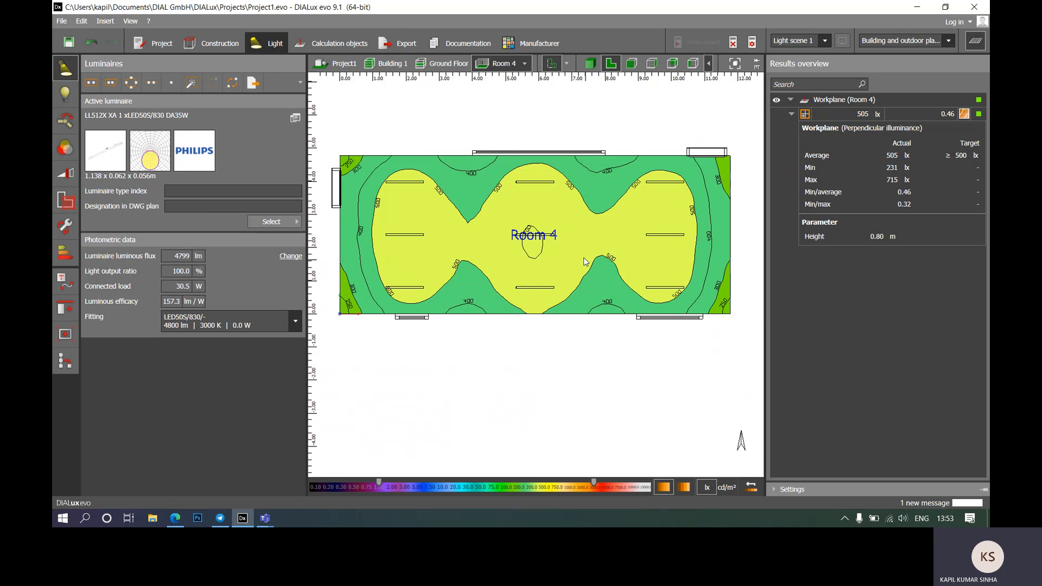
{"action": "left_click", "coordinate": [422, 241]}
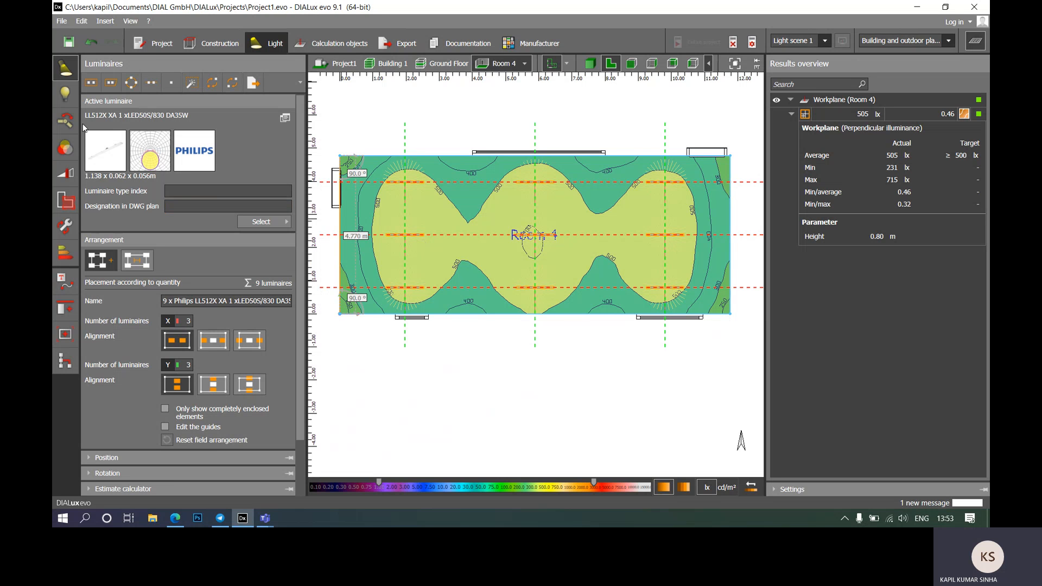
{"action": "left_click", "coordinate": [65, 175]}
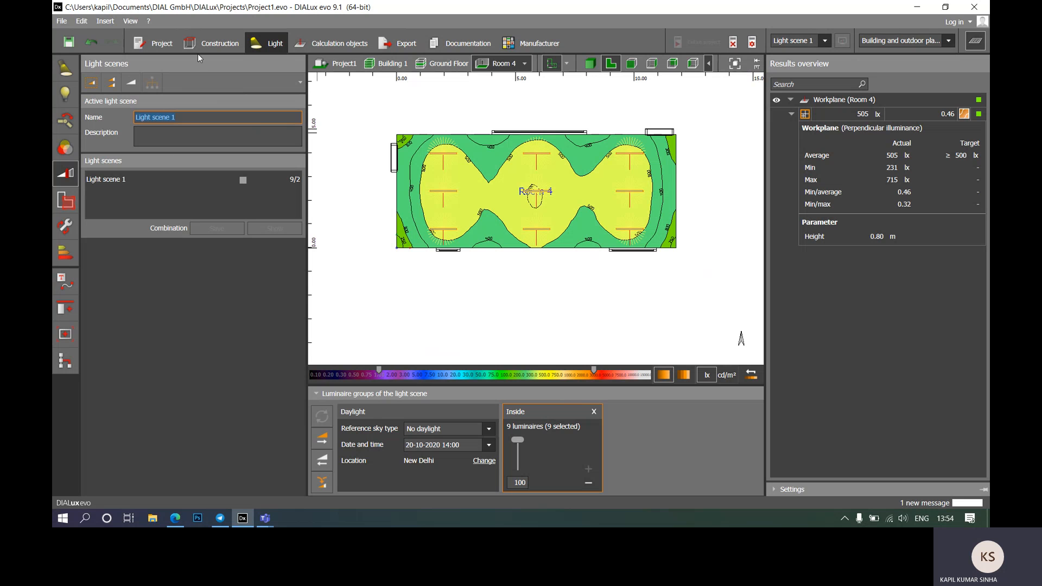
Step: Rename the luminaire group to Group1
{"action": "left_click", "coordinate": [530, 411]}
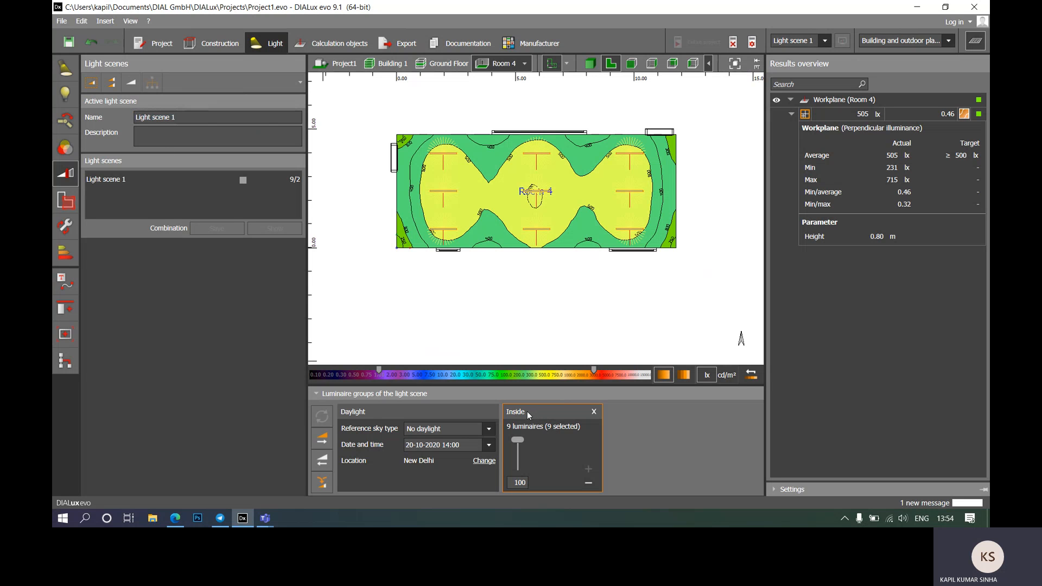
{"action": "left_click", "coordinate": [517, 412]}
{"action": "type", "text": "Group1"}
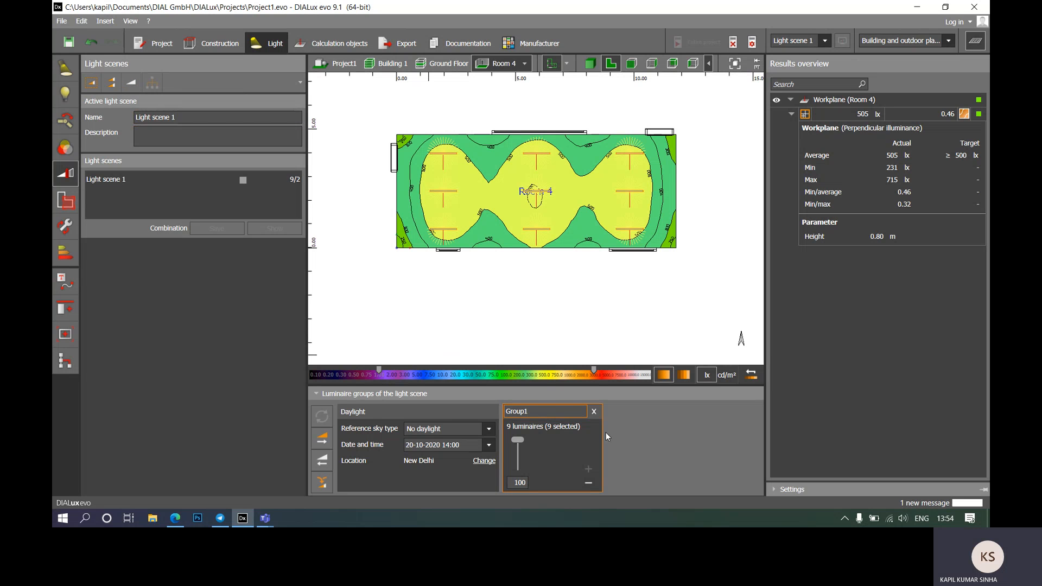
{"action": "left_click", "coordinate": [604, 316]}
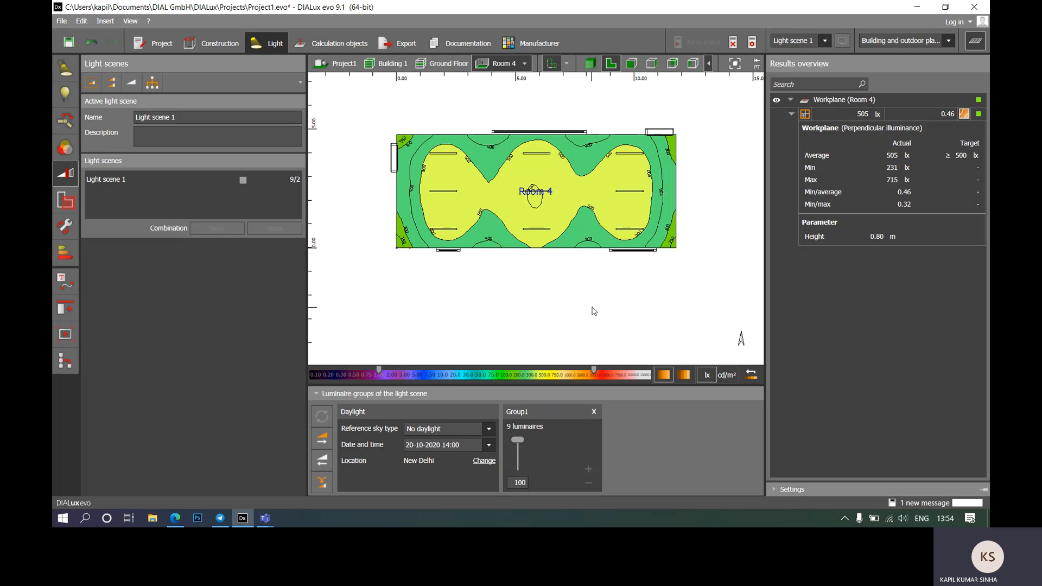
Step: Remove five selected luminaires from Group1, accepting invalidated results, leaving four
{"action": "left_click", "coordinate": [569, 450]}
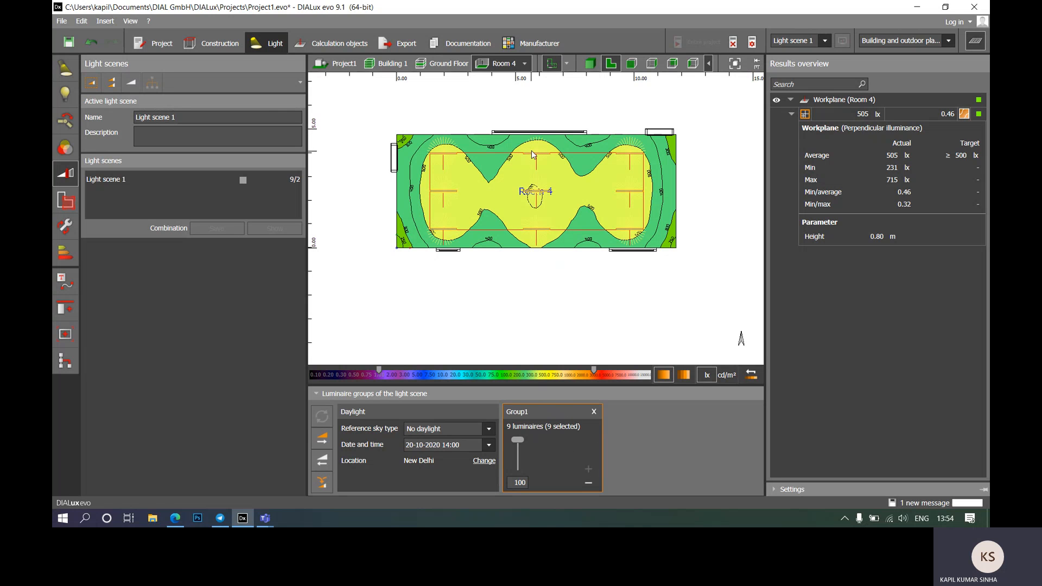
{"action": "left_click", "coordinate": [582, 256]}
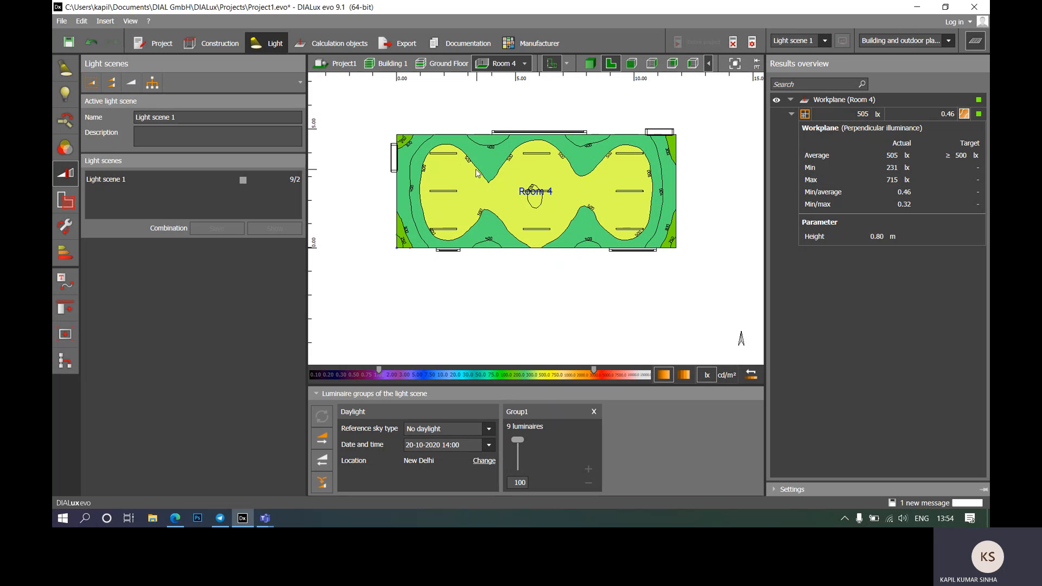
{"action": "left_click", "coordinate": [451, 156]}
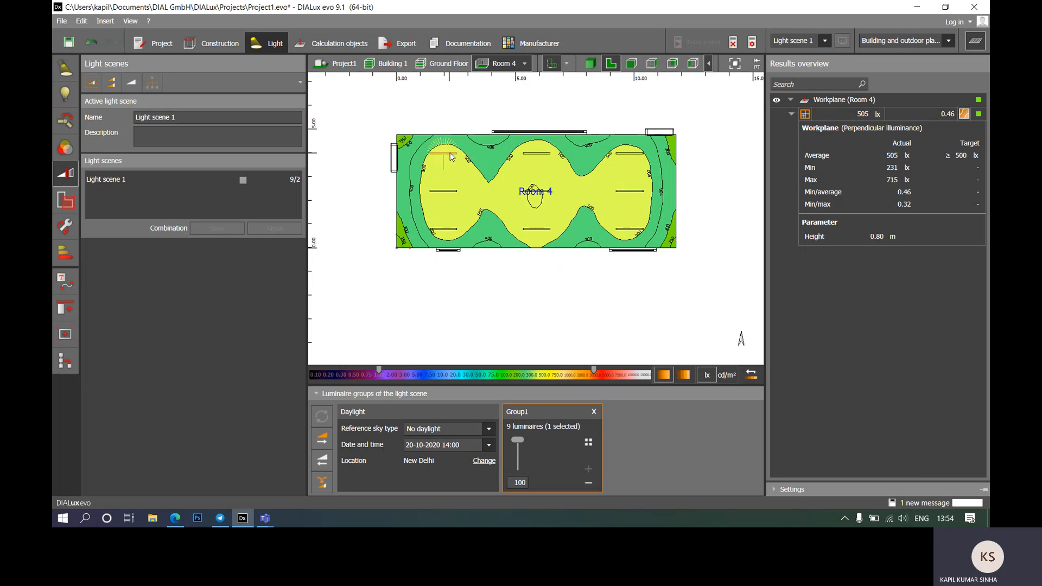
{"action": "left_click", "coordinate": [453, 231], "text": "ctrl"}
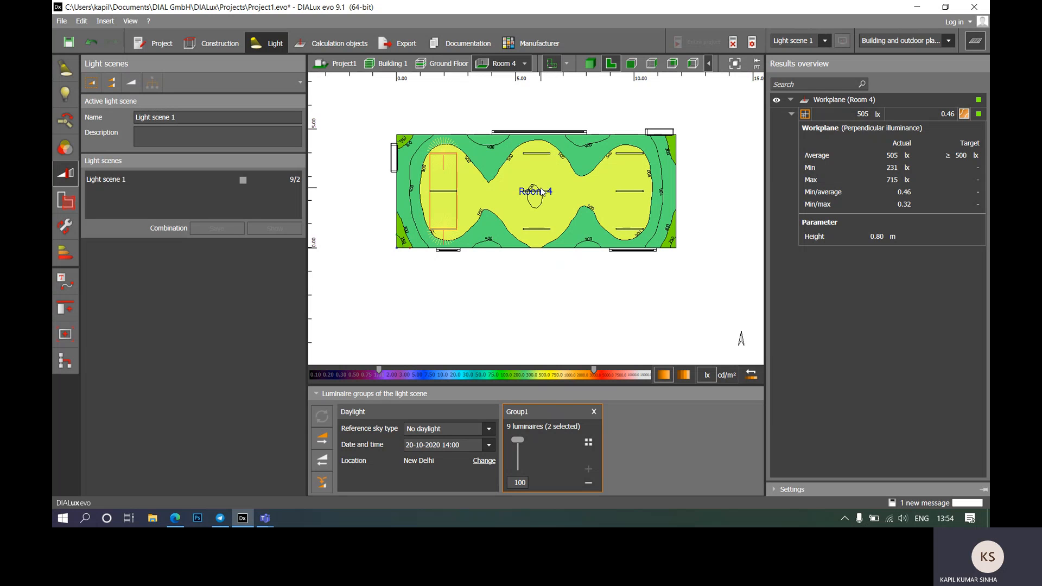
{"action": "left_click", "coordinate": [532, 193], "text": "ctrl"}
{"action": "left_click", "coordinate": [628, 161], "text": "ctrl"}
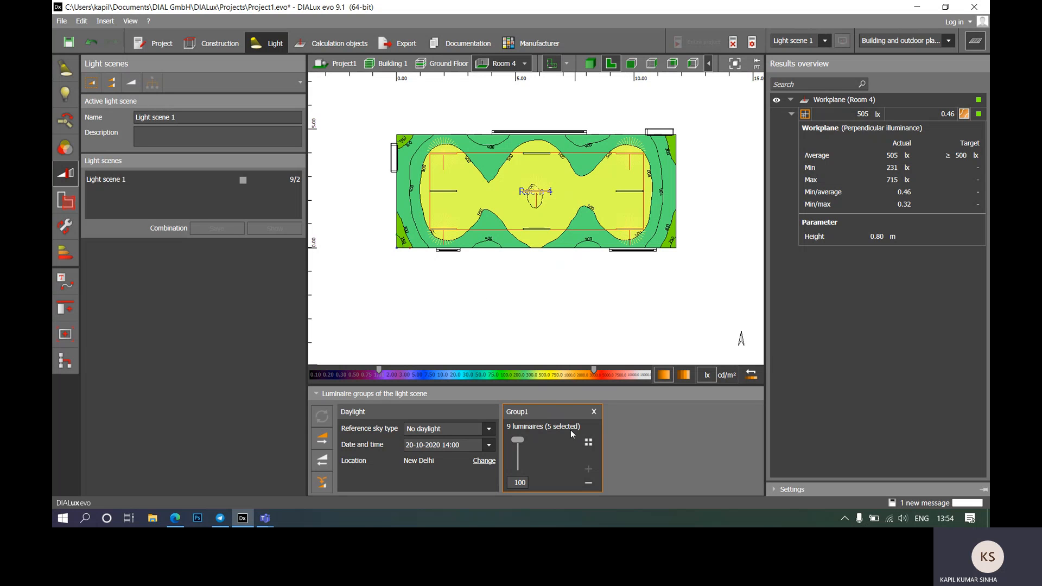
{"action": "left_click", "coordinate": [589, 483]}
{"action": "left_click", "coordinate": [487, 279]}
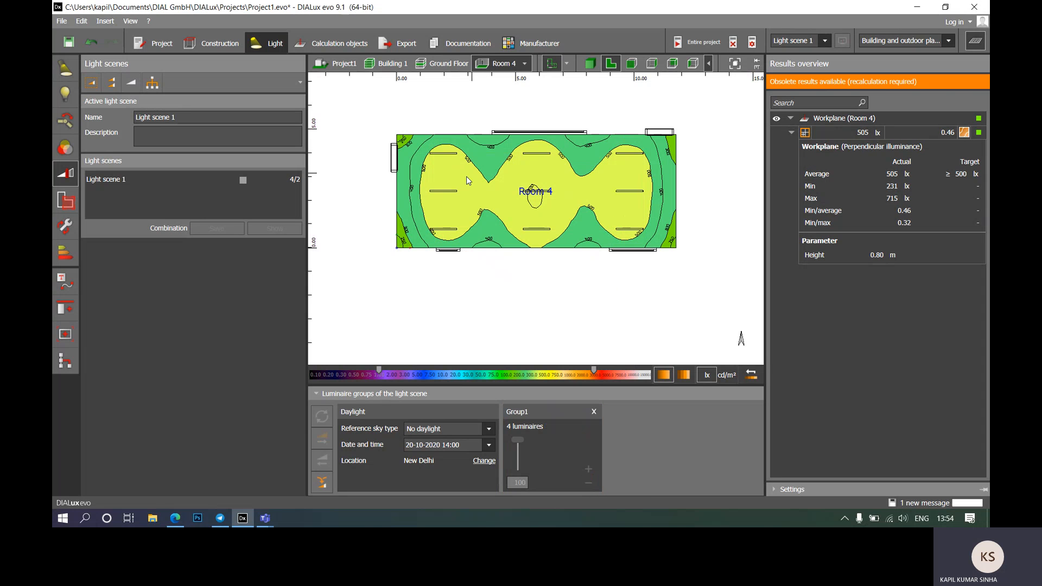
{"action": "left_click", "coordinate": [549, 413]}
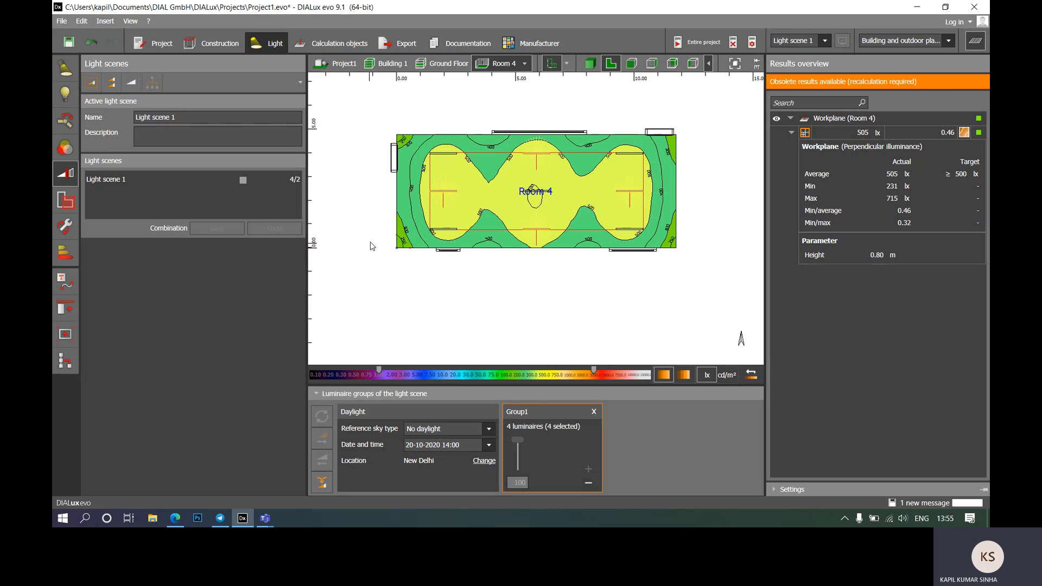
Step: Add a new luminaire group named Group2 to the light scene
{"action": "left_click", "coordinate": [348, 232]}
{"action": "left_click", "coordinate": [153, 83]}
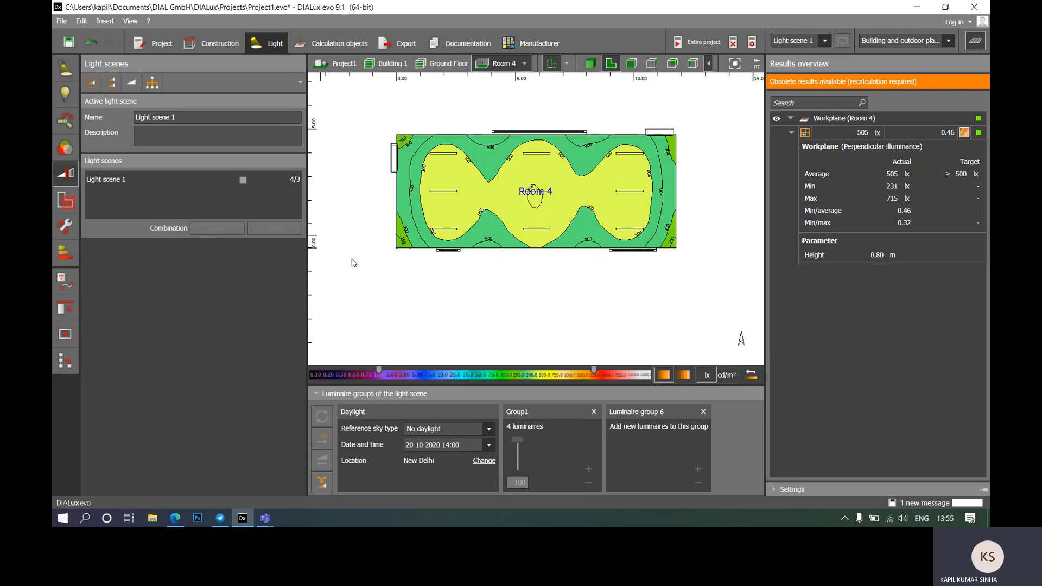
{"action": "left_click", "coordinate": [659, 413]}
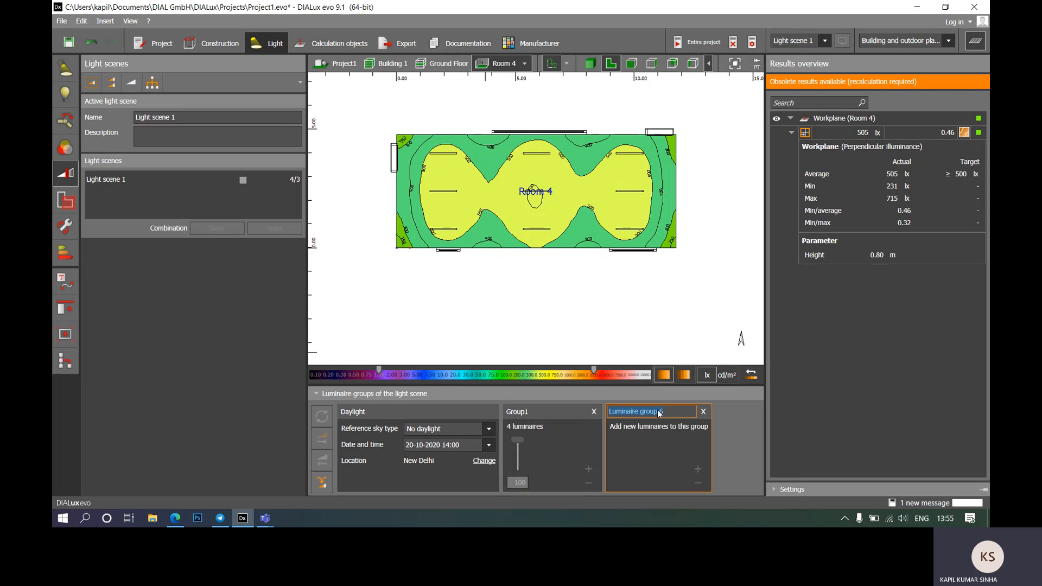
{"action": "type", "text": "Group2"}
{"action": "key", "text": "Return"}
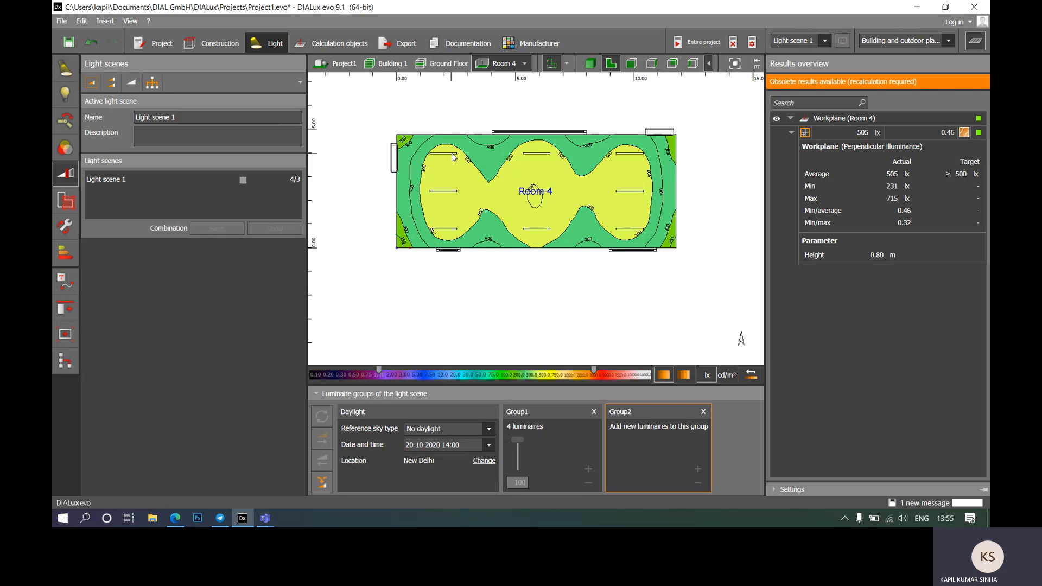
Step: Put the five luminaires not in Group1 into Group2
{"action": "left_click", "coordinate": [454, 157]}
{"action": "left_click", "coordinate": [454, 157]}
{"action": "left_click", "coordinate": [453, 231], "text": "ctrl"}
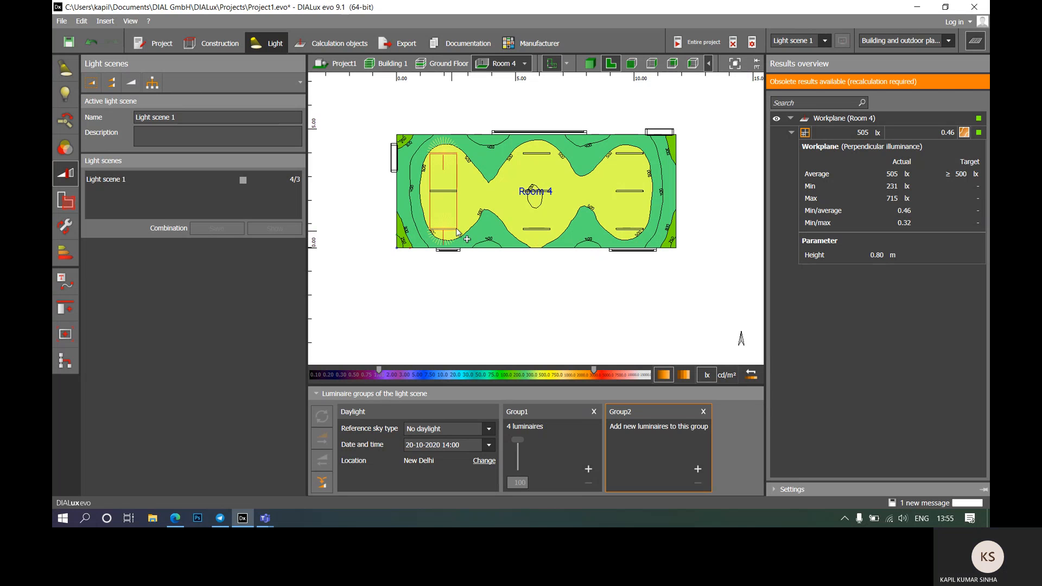
{"action": "left_click", "coordinate": [534, 192], "text": "ctrl"}
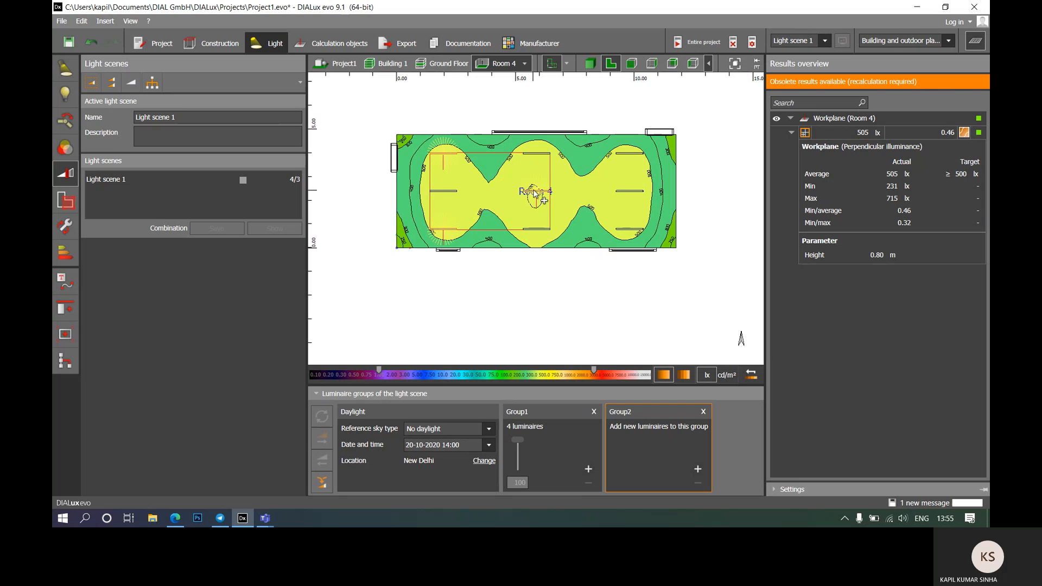
{"action": "left_click", "coordinate": [631, 159], "text": "ctrl"}
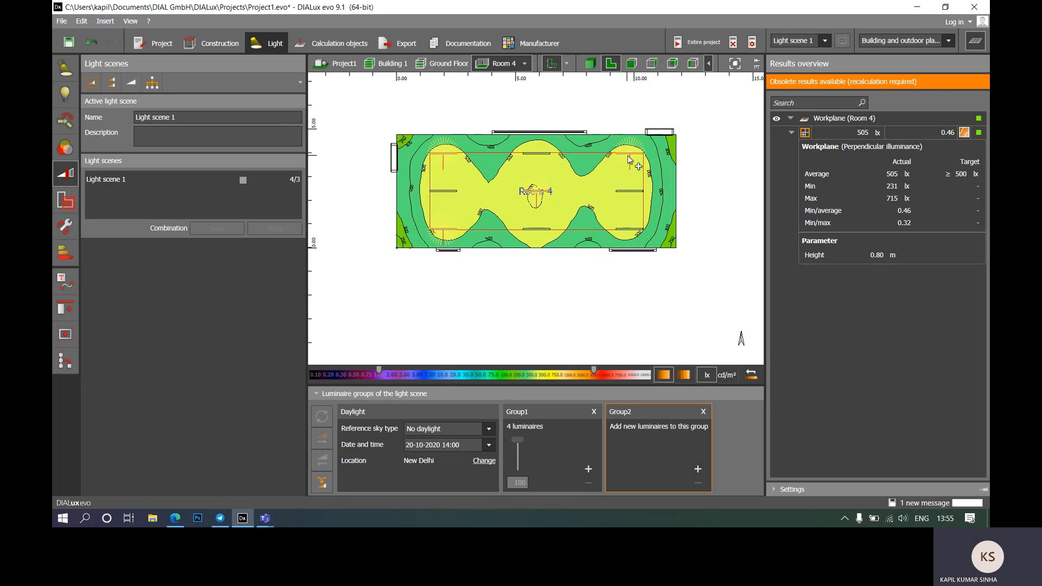
{"action": "left_click", "coordinate": [632, 229], "text": "ctrl"}
{"action": "left_click", "coordinate": [697, 468]}
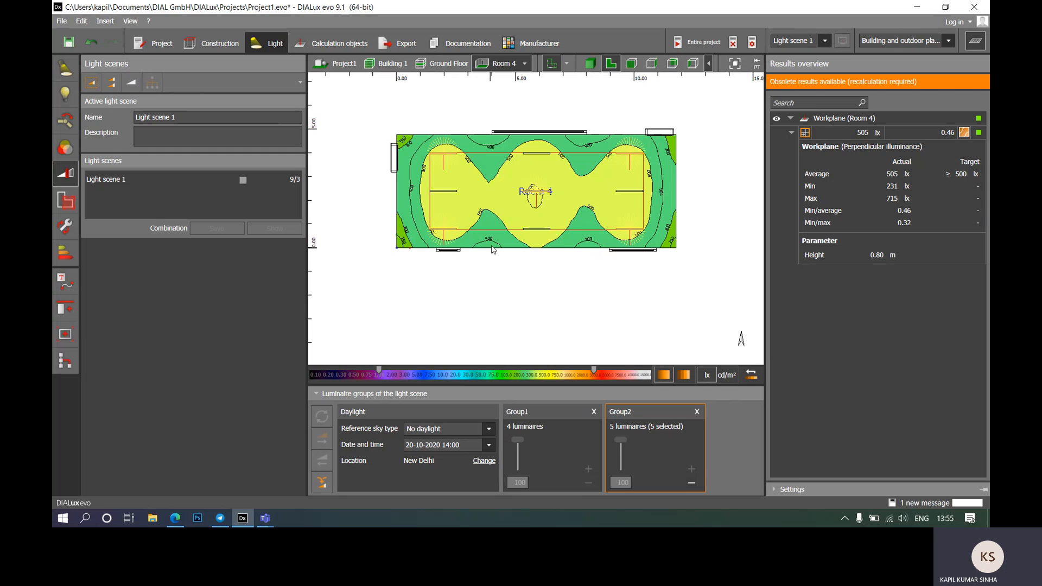
Step: Check which luminaires belong to Group1 and to Group2
{"action": "left_click", "coordinate": [522, 303]}
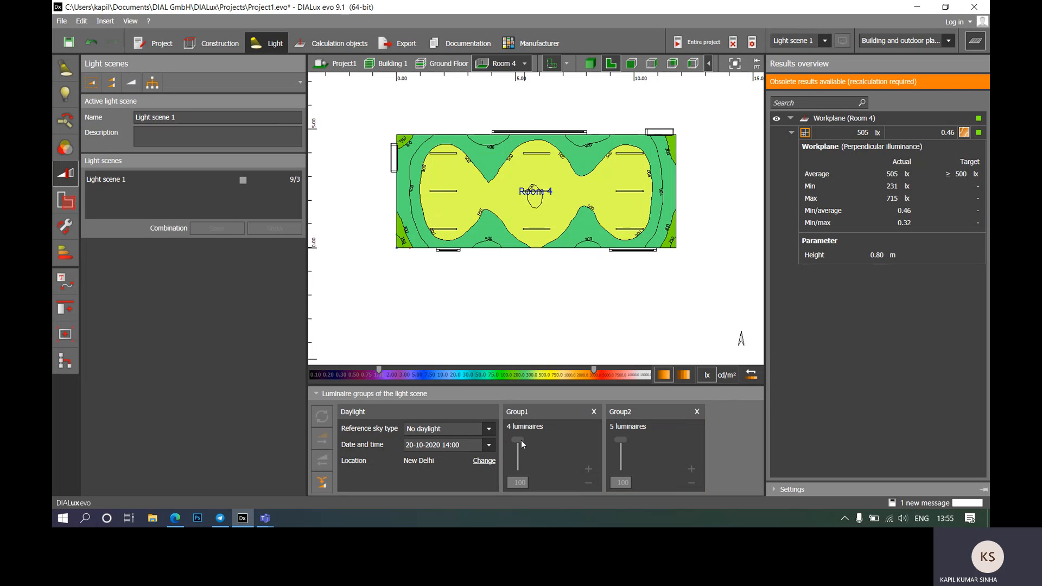
{"action": "left_click", "coordinate": [537, 412]}
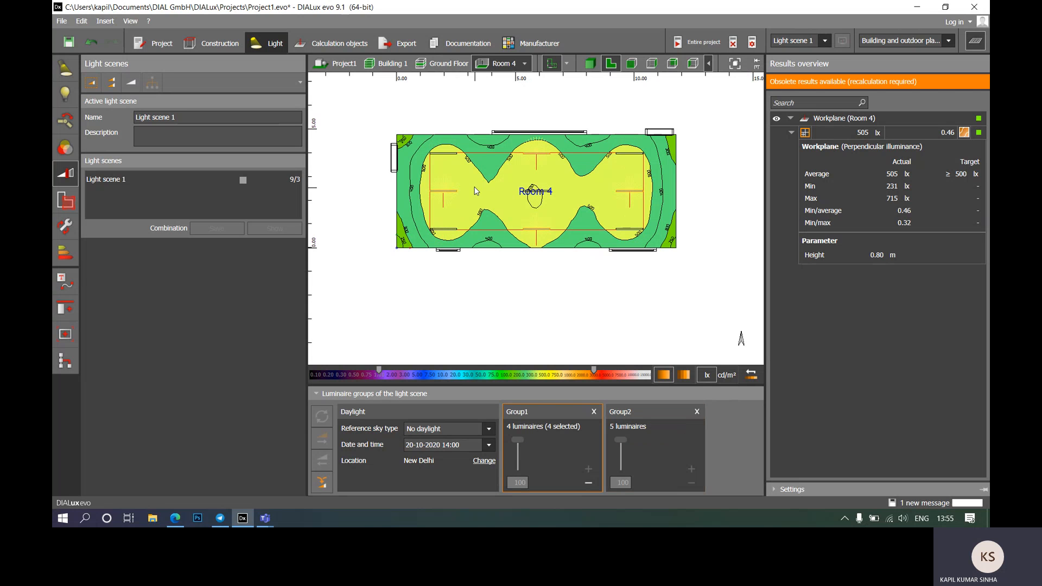
{"action": "left_click", "coordinate": [650, 435]}
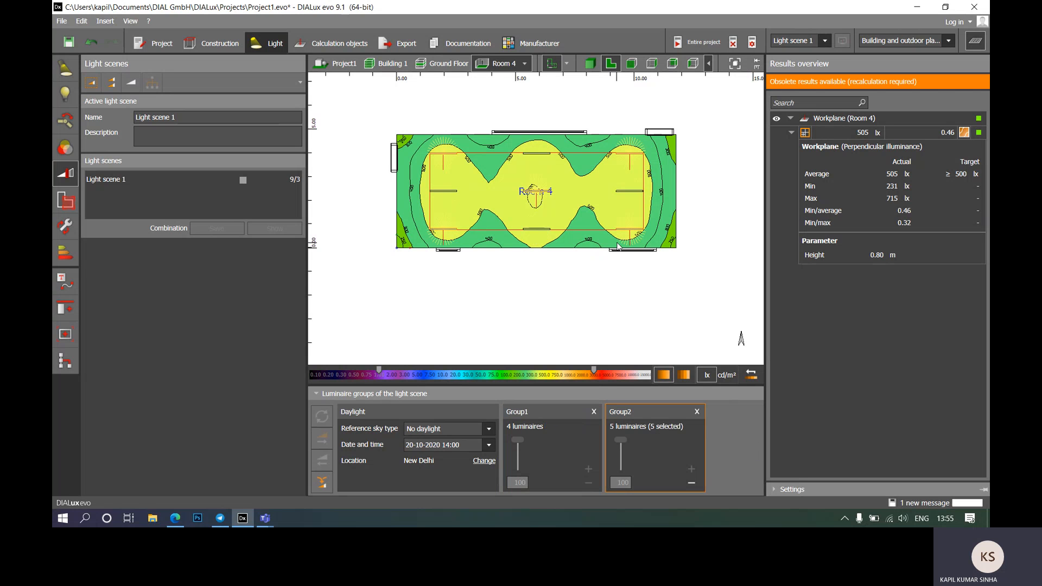
{"action": "mouse_move", "coordinate": [613, 383]}
Step: Dim Group1 to 0 and recalculate, giving Room 4 a 271 lx average
{"action": "left_click", "coordinate": [689, 47]}
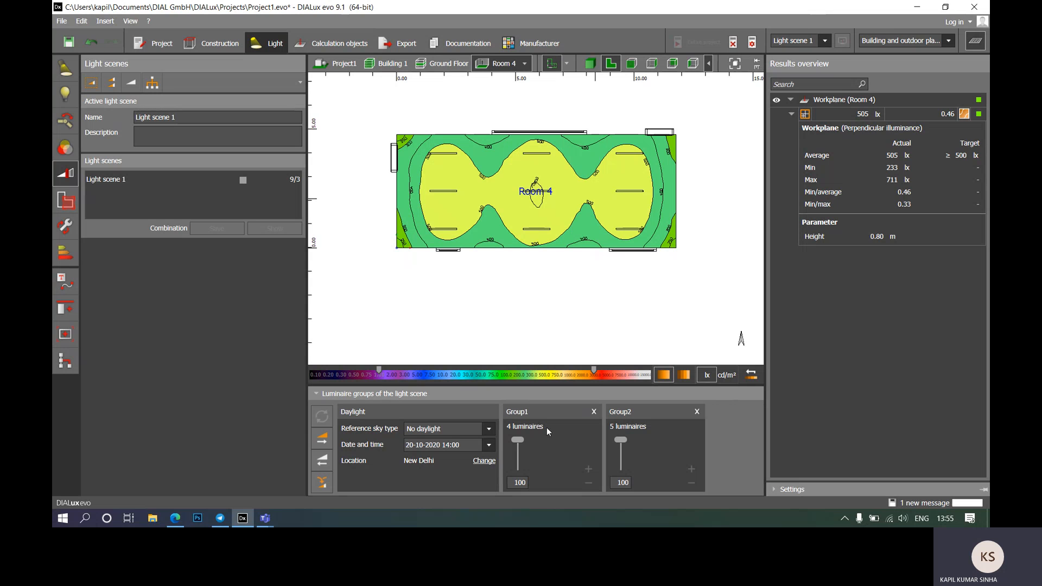
{"action": "left_click_drag", "start_coordinate": [518, 440], "coordinate": [519, 451]}
{"action": "left_click_drag", "start_coordinate": [518, 440], "coordinate": [575, 472]}
{"action": "left_click", "coordinate": [322, 417]}
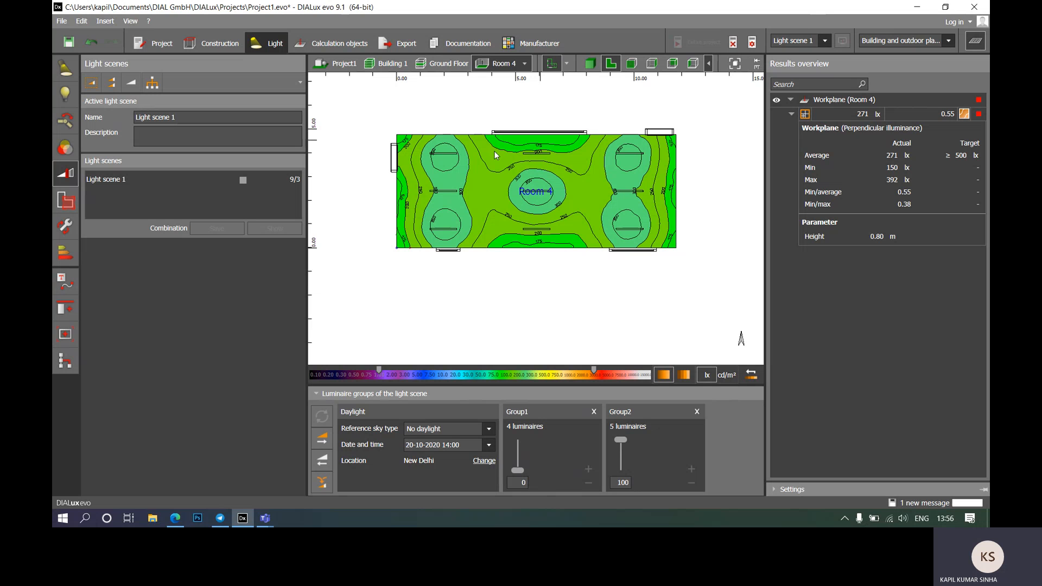
Step: View Room 4's ceiling in 3D
{"action": "left_click", "coordinate": [590, 64]}
{"action": "left_click_drag", "start_coordinate": [582, 186], "coordinate": [578, 172]}
{"action": "right_click_drag", "start_coordinate": [577, 172], "coordinate": [556, 157]}
{"action": "scroll", "coordinate": [527, 159], "scroll_direction": "down", "scroll_amount": 3}
{"action": "scroll", "coordinate": [544, 152], "scroll_direction": "up", "scroll_amount": 6}
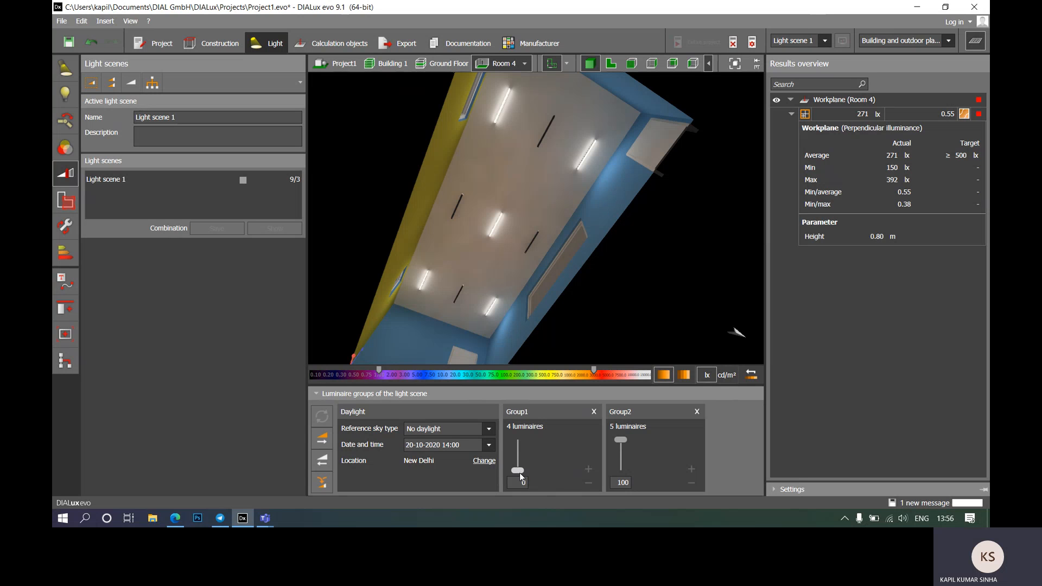
Step: With Group1 at 100, recalculate with Group2 at 0, then at 100
{"action": "left_click_drag", "start_coordinate": [518, 427], "coordinate": [518, 426]}
{"action": "left_click_drag", "start_coordinate": [624, 475], "coordinate": [624, 475]}
{"action": "left_click", "coordinate": [322, 416]}
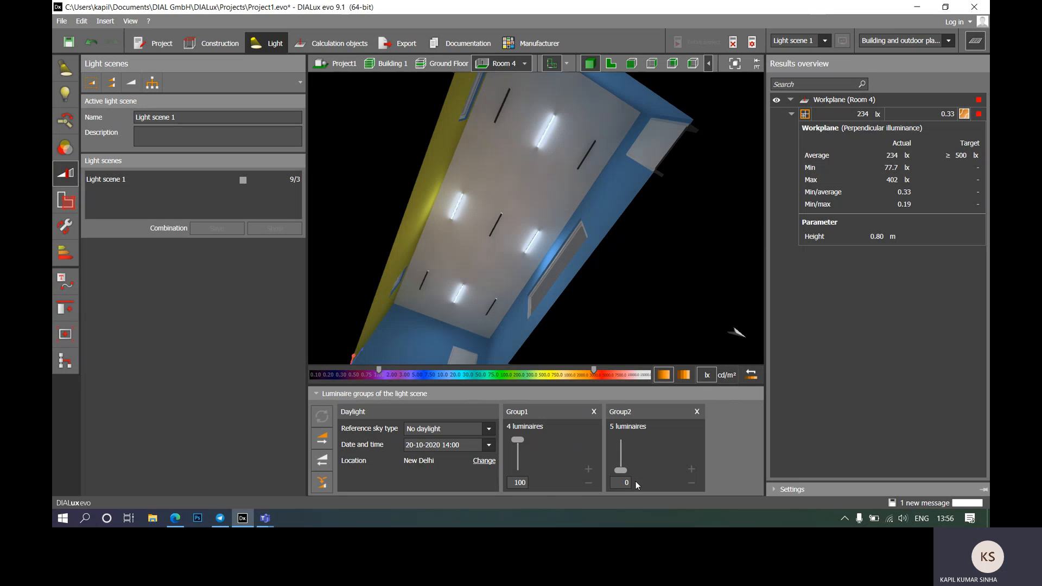
{"action": "left_click_drag", "start_coordinate": [622, 472], "coordinate": [615, 396]}
{"action": "left_click", "coordinate": [321, 416]}
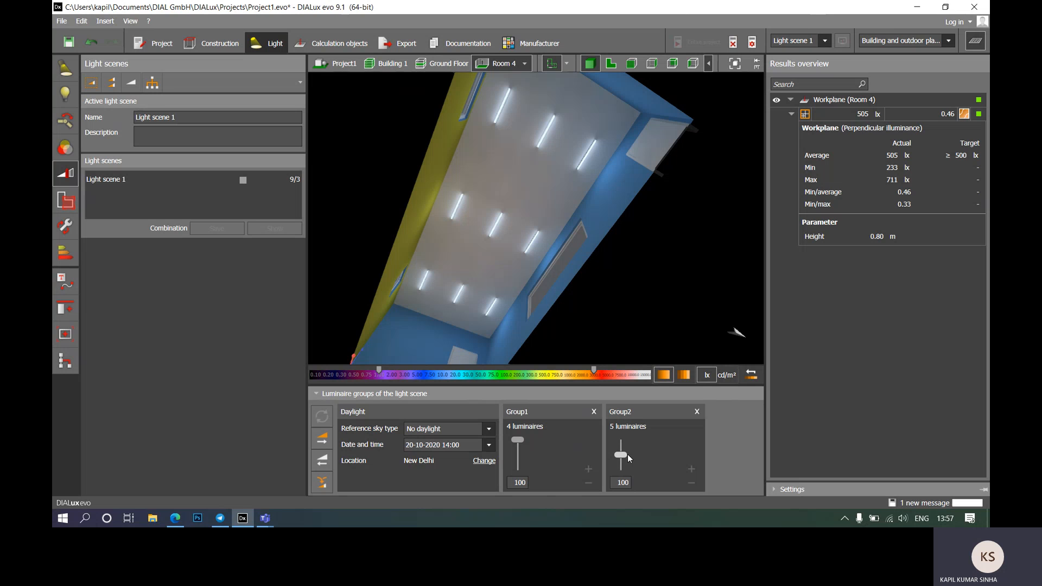
Step: Recalculate with Group2 at 50, then 0 (234 lx average), and show the top plan
{"action": "left_click_drag", "start_coordinate": [628, 454], "coordinate": [627, 455]}
{"action": "type", "text": "0"}
{"action": "left_click", "coordinate": [322, 417]}
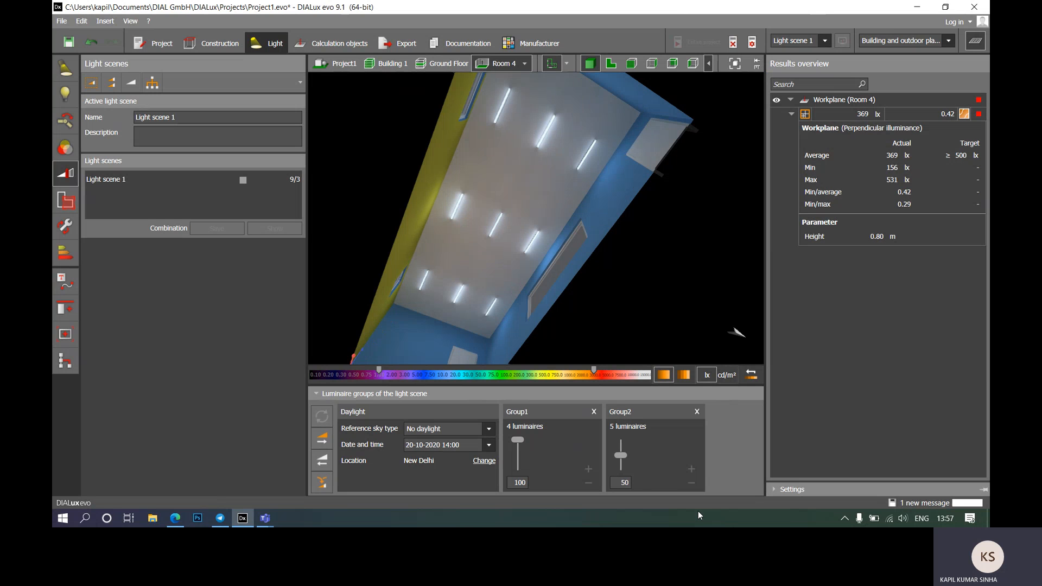
{"action": "left_click_drag", "start_coordinate": [624, 459], "coordinate": [627, 475]}
{"action": "left_click", "coordinate": [317, 417]}
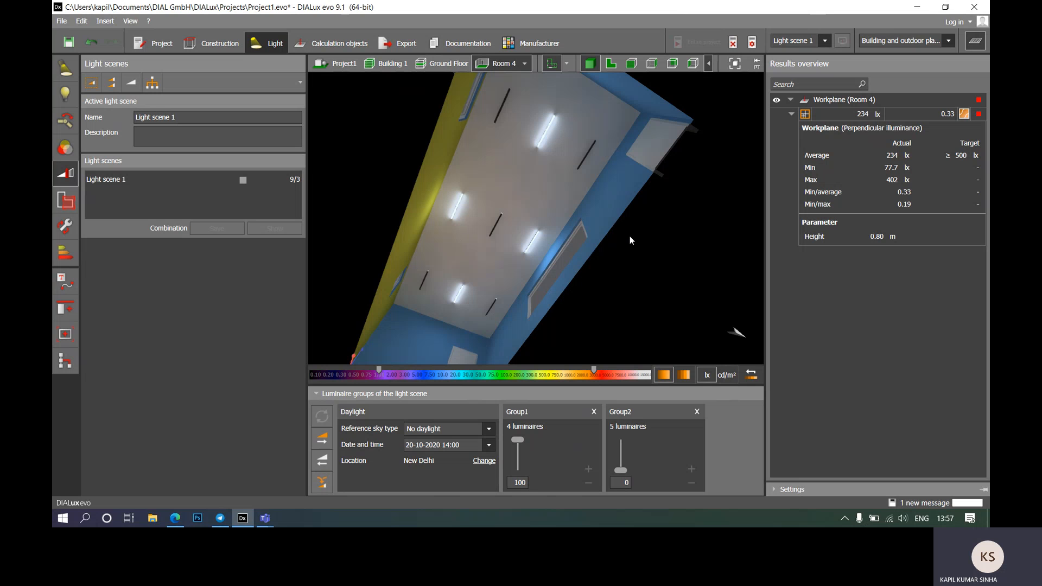
{"action": "left_click_drag", "start_coordinate": [571, 197], "coordinate": [665, 336]}
{"action": "left_click", "coordinate": [612, 65]}
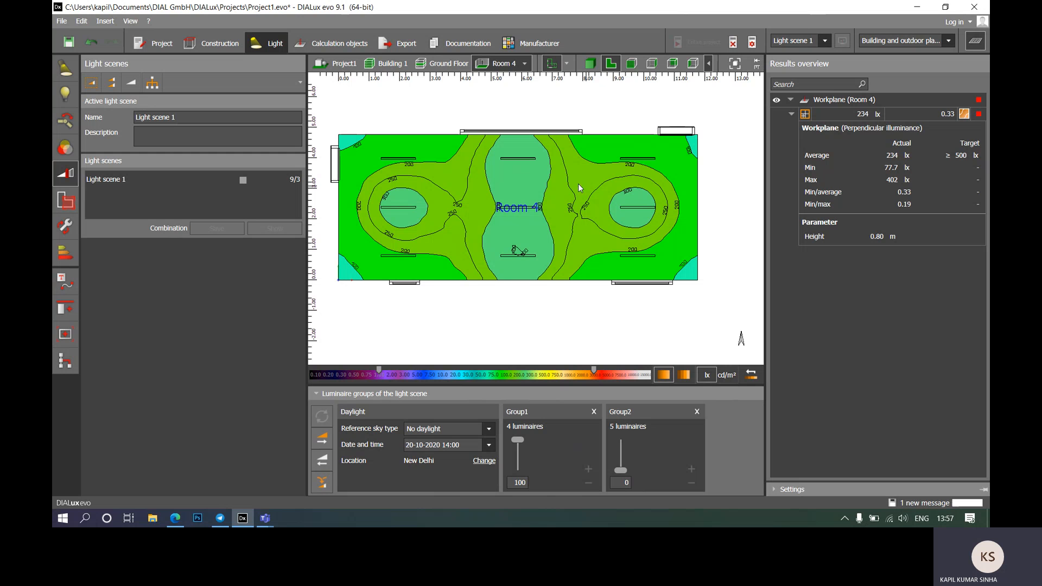
Step: Dim Group1 to 0 and Group2 to 100, then recalculate for a 271 lx average
{"action": "left_click_drag", "start_coordinate": [518, 441], "coordinate": [518, 471]}
{"action": "left_click_drag", "start_coordinate": [622, 470], "coordinate": [620, 439]}
{"action": "left_click", "coordinate": [322, 416]}
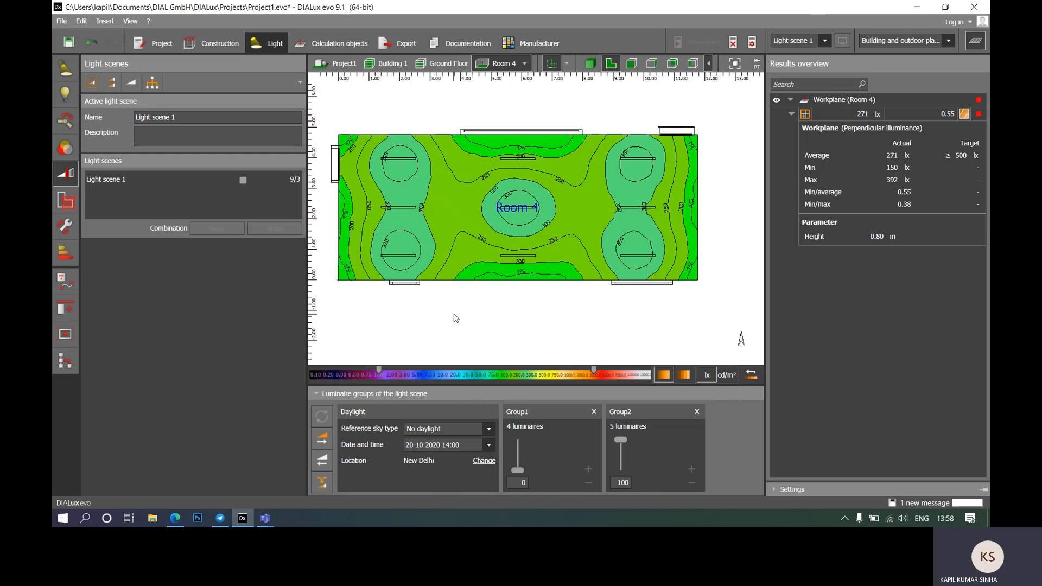
{"action": "middle_click_drag", "start_coordinate": [455, 317], "coordinate": [478, 319]}
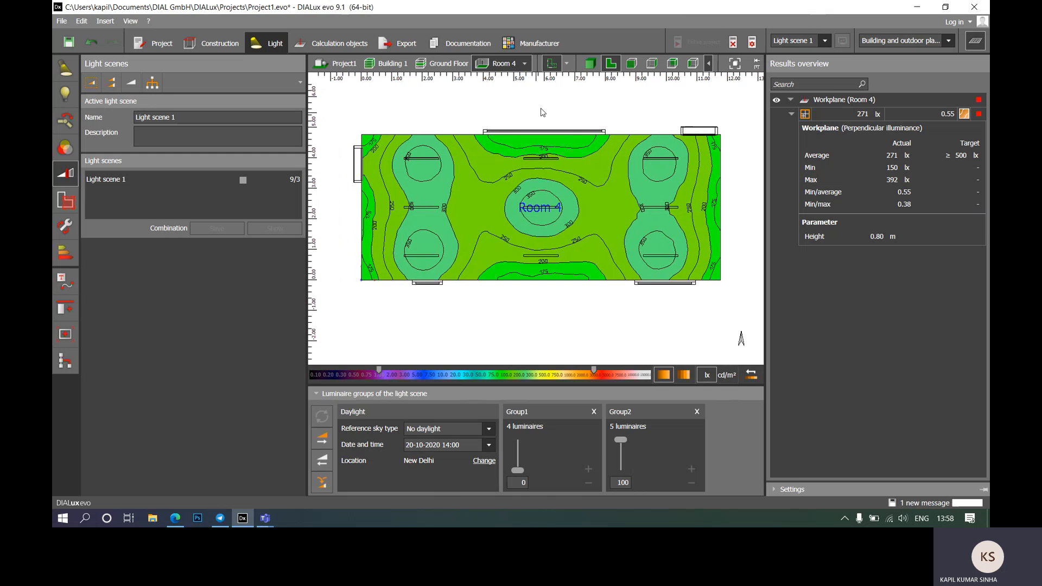
Step: In the 3D view, select all nine ceiling luminaires and open their luminaire settings
{"action": "left_click", "coordinate": [593, 65]}
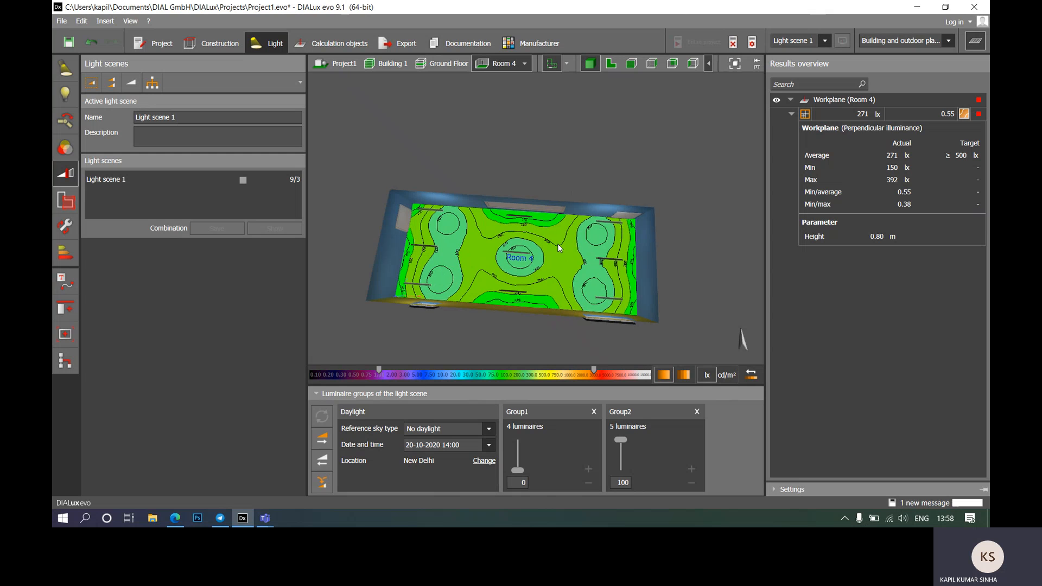
{"action": "right_click_drag", "start_coordinate": [559, 248], "coordinate": [515, 143]}
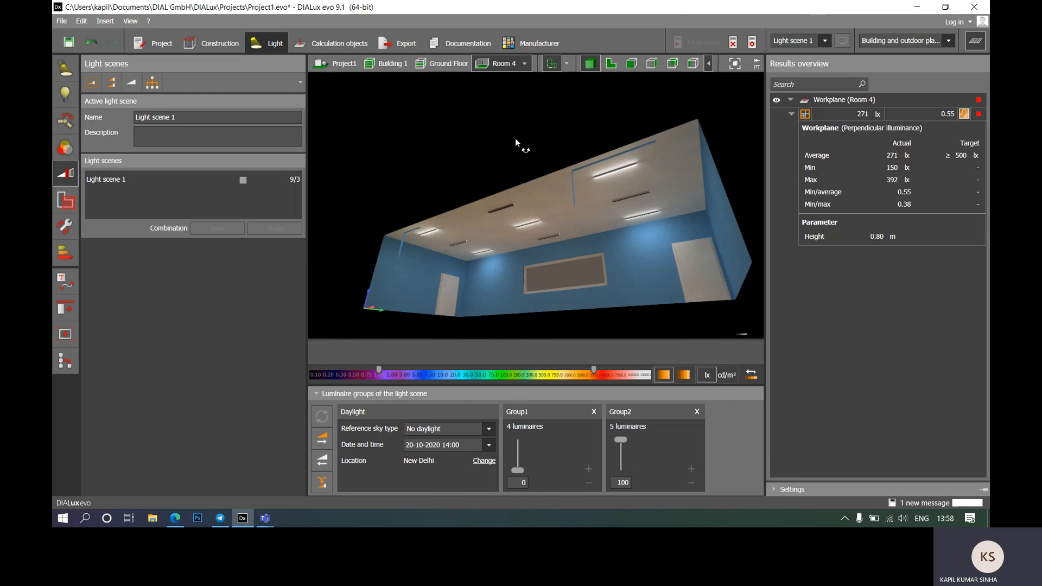
{"action": "scroll", "coordinate": [523, 163], "scroll_direction": "up", "scroll_amount": 3}
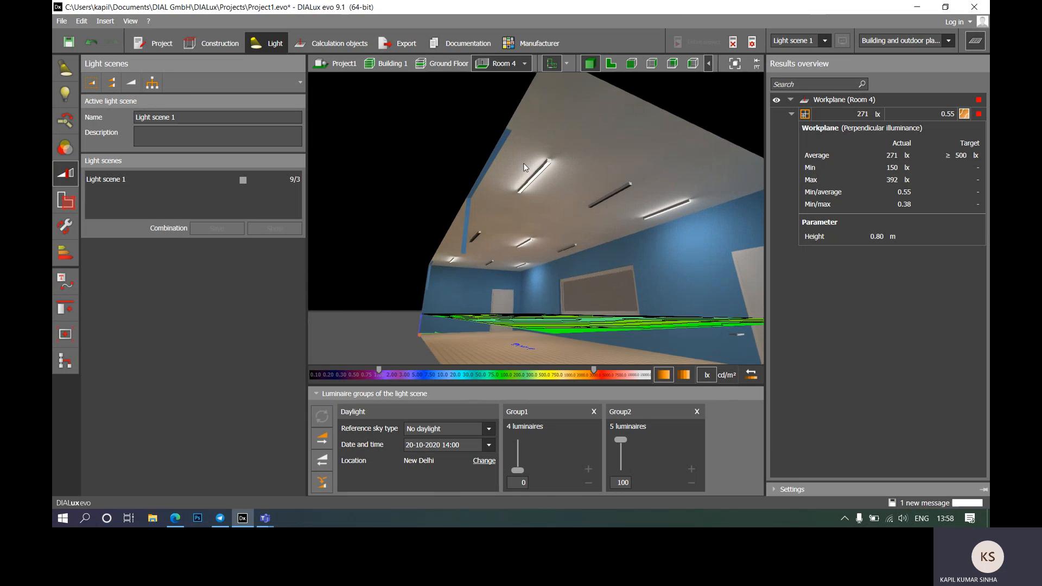
{"action": "scroll", "coordinate": [523, 163], "scroll_direction": "up", "scroll_amount": 2}
{"action": "scroll", "coordinate": [524, 163], "scroll_direction": "down", "scroll_amount": 5}
{"action": "mouse_move", "coordinate": [533, 211]}
{"action": "right_mouse_down"}
{"action": "mouse_move", "coordinate": [540, 187]}
{"action": "mouse_move", "coordinate": [535, 196]}
{"action": "right_mouse_up"}
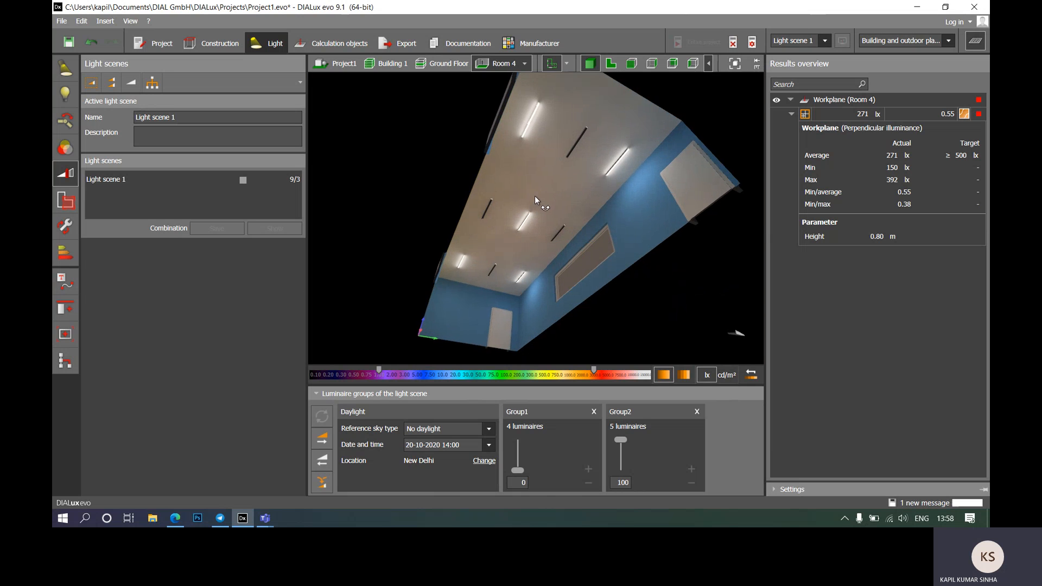
{"action": "left_click", "coordinate": [533, 119]}
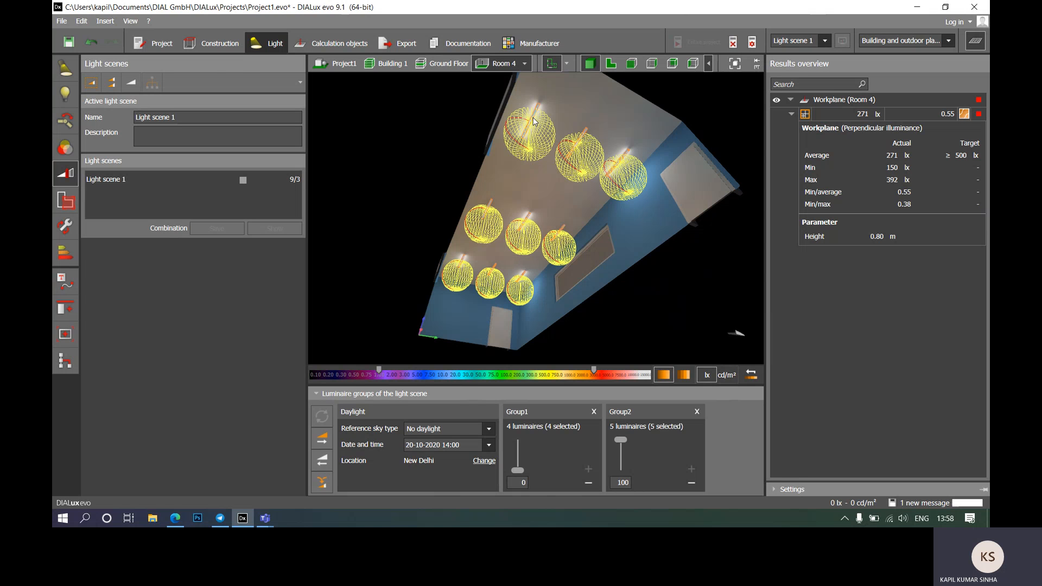
{"action": "left_click", "coordinate": [67, 70]}
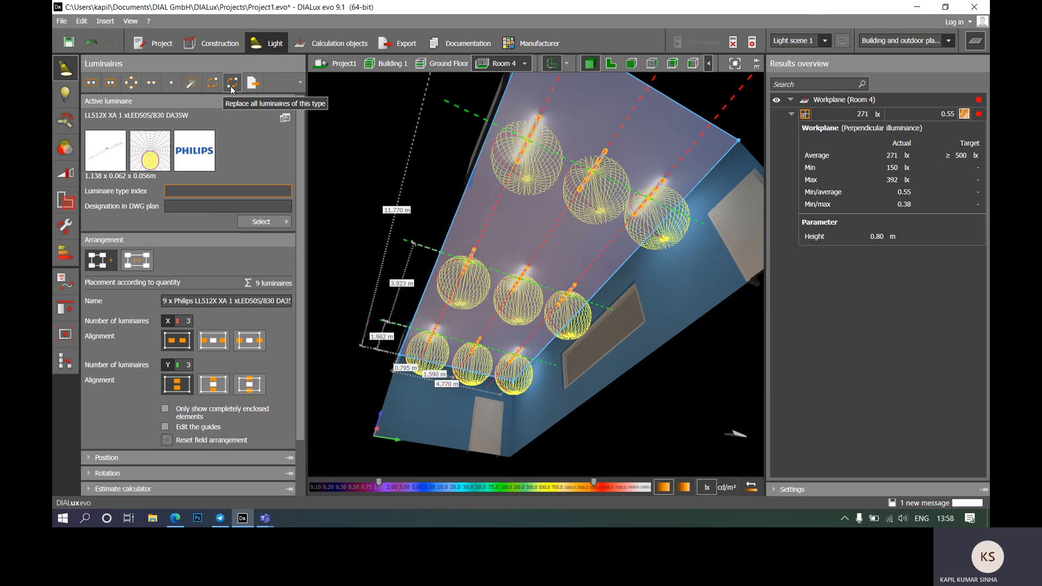
Step: Start replacing all luminaires of this type and pick LL512X 1 xLED61S/865 DA35W from History
{"action": "left_click", "coordinate": [231, 87]}
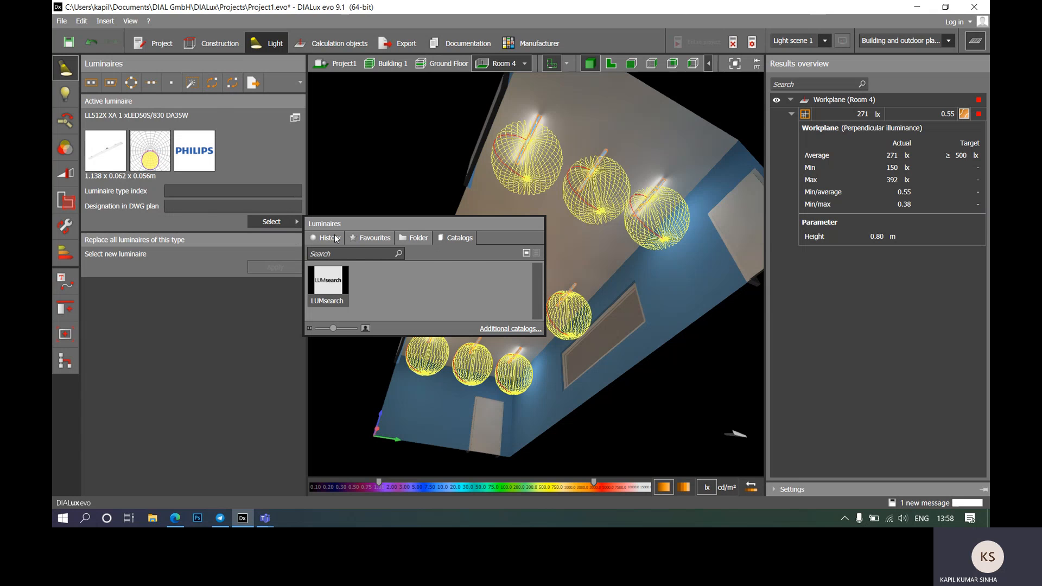
{"action": "left_click", "coordinate": [336, 239]}
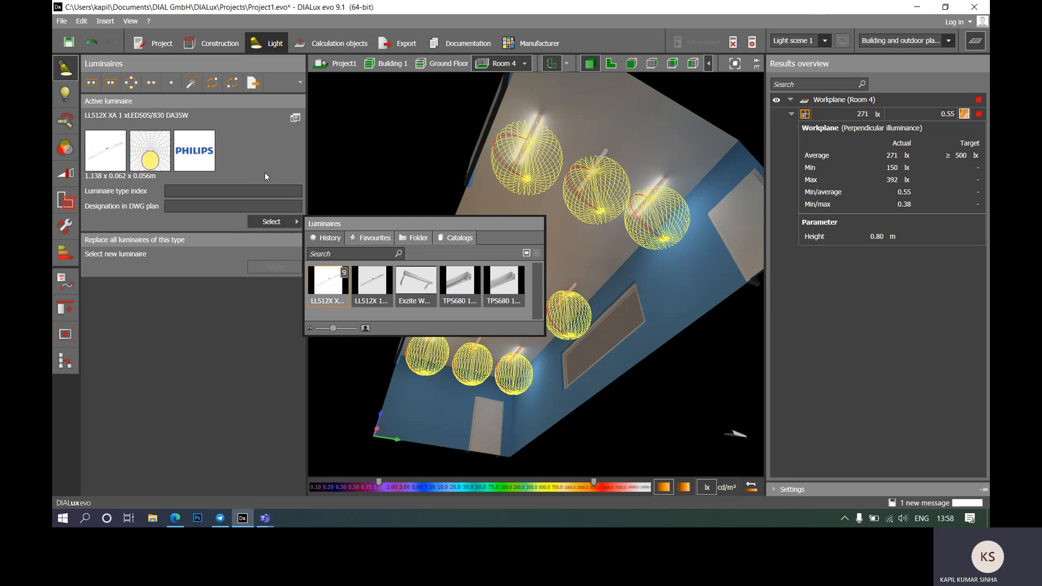
{"action": "mouse_move", "coordinate": [283, 221]}
{"action": "left_click", "coordinate": [354, 288]}
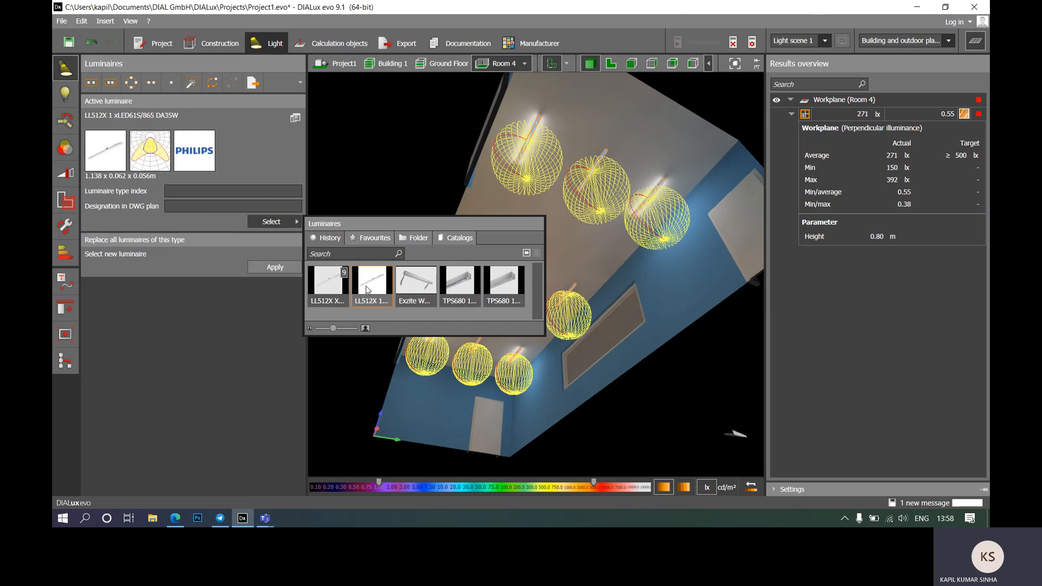
Step: Add LL512X 1 xLED61S/865 and LL512X XA 1 xLED50S/830 to the luminaire comparison
{"action": "left_click", "coordinate": [295, 117]}
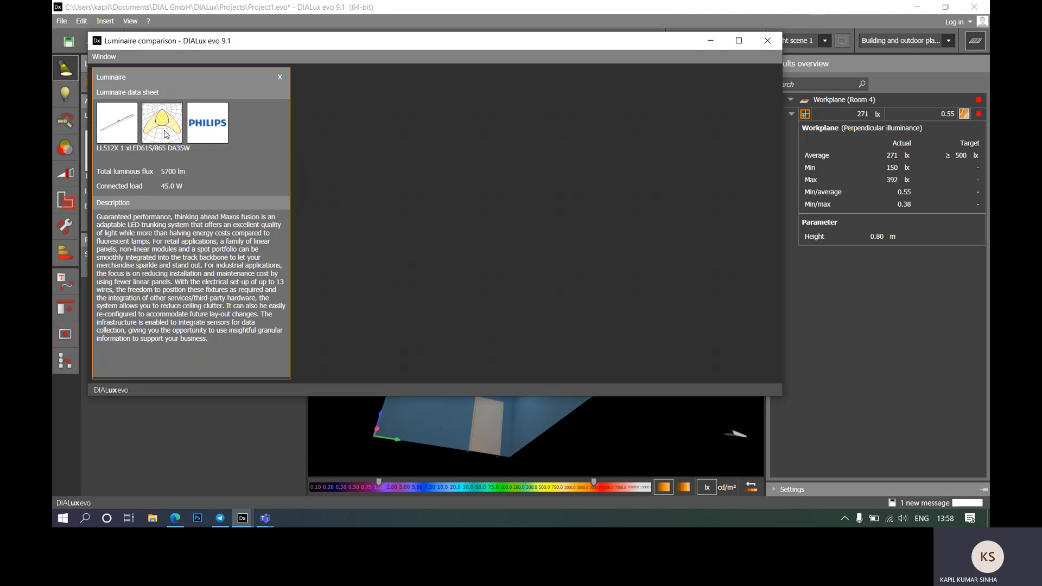
{"action": "left_click", "coordinate": [707, 45]}
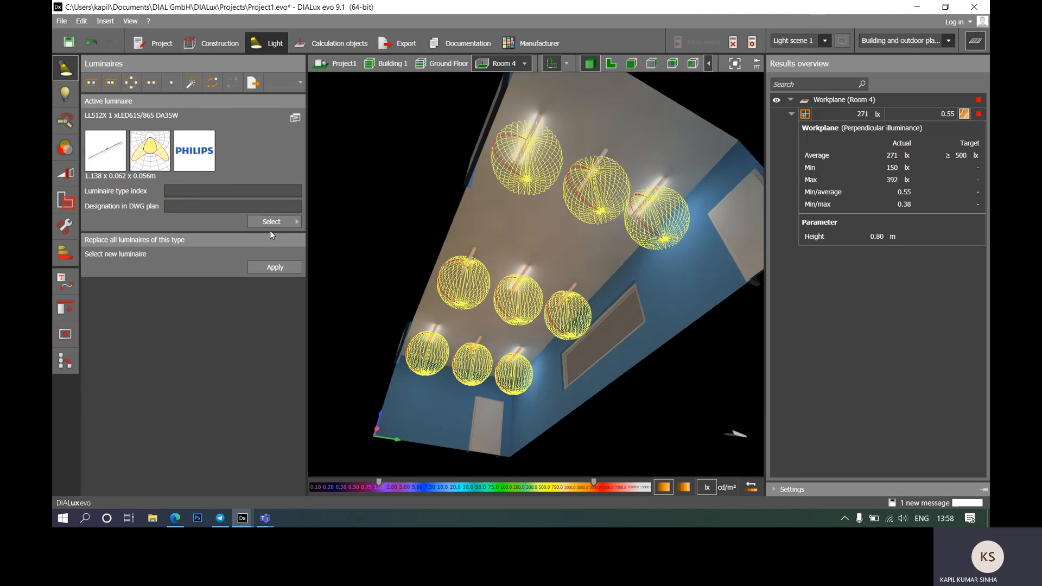
{"action": "mouse_move", "coordinate": [276, 223]}
{"action": "left_click", "coordinate": [320, 278]}
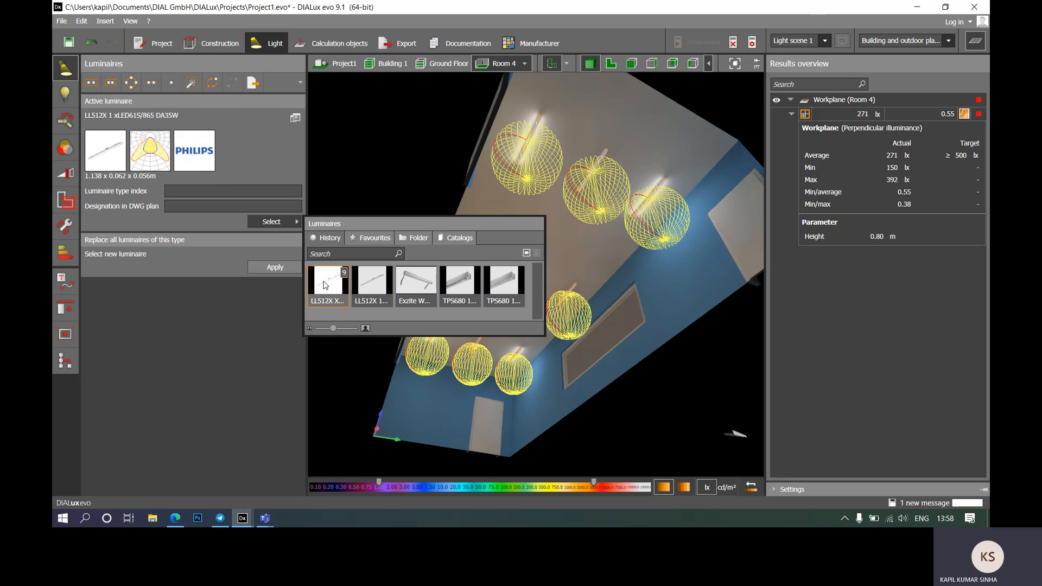
{"action": "left_click", "coordinate": [294, 117]}
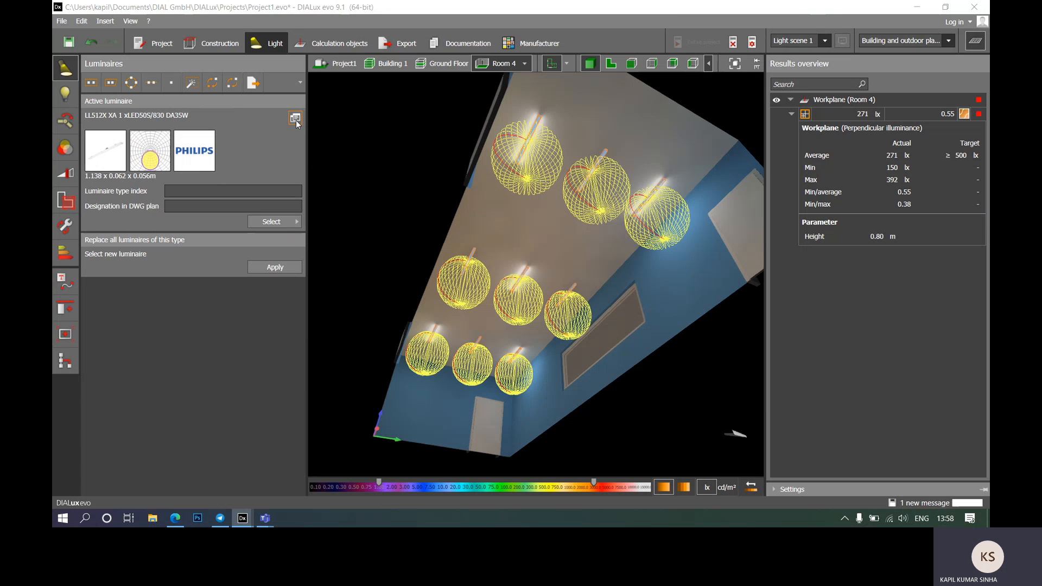
{"action": "mouse_move", "coordinate": [250, 519]}
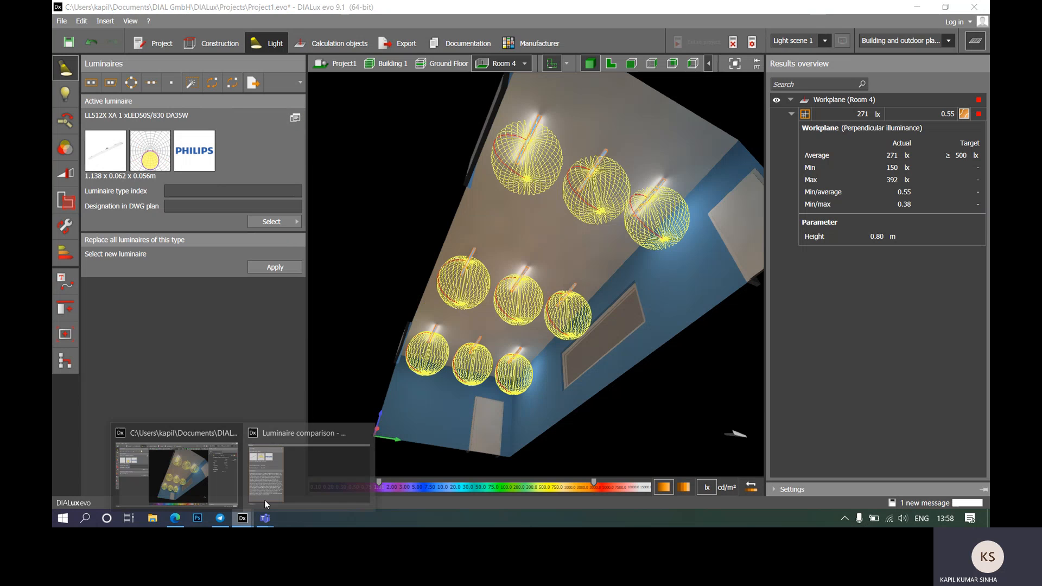
{"action": "left_click", "coordinate": [299, 448]}
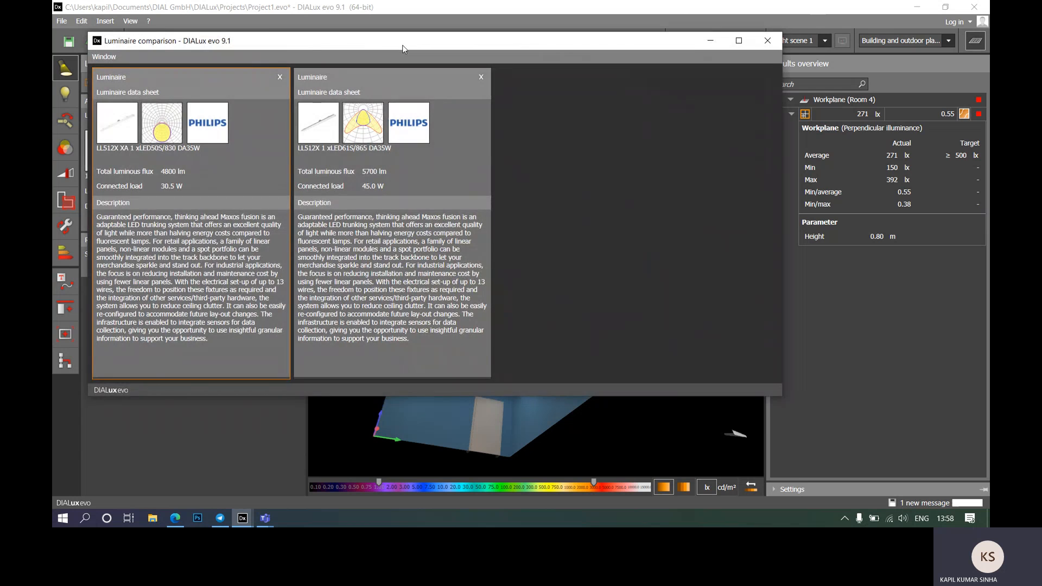
Step: Set LL512X 1 xLED61S/865 DA35W as active in the comparison, then close the comparison window
{"action": "left_click_drag", "start_coordinate": [402, 49], "coordinate": [568, 57]}
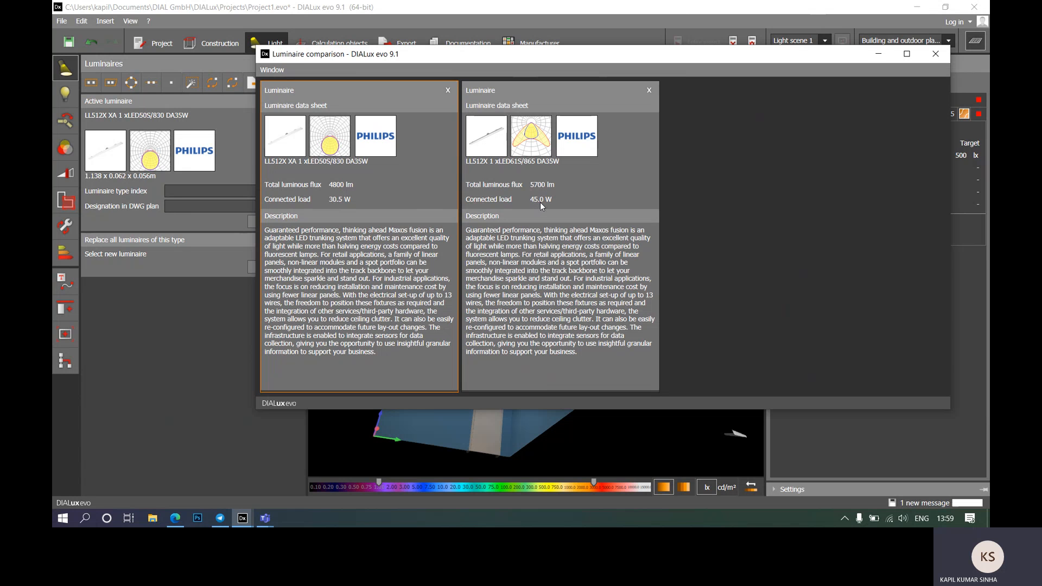
{"action": "left_click", "coordinate": [608, 184]}
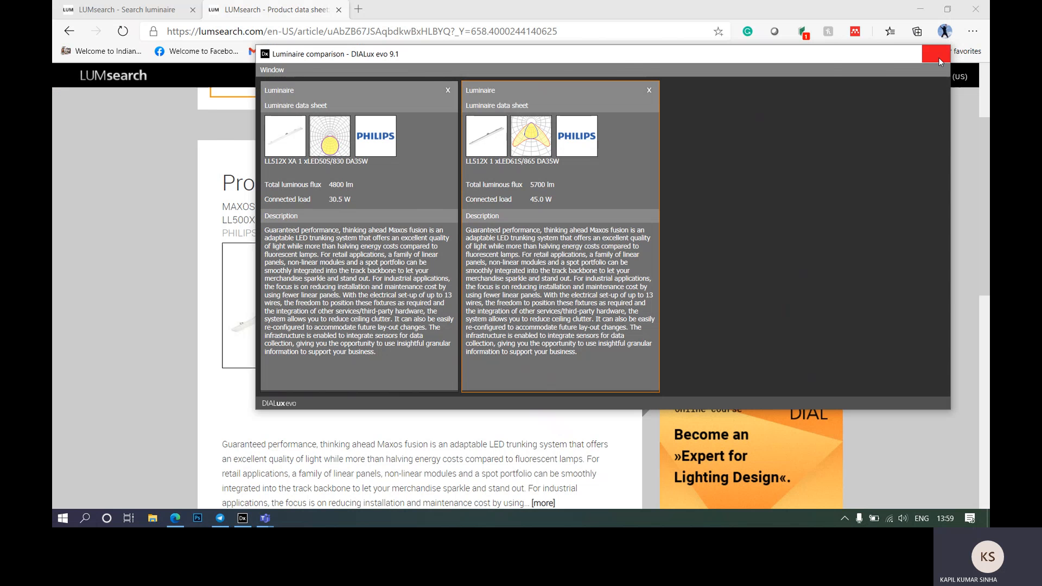
{"action": "left_click", "coordinate": [939, 58]}
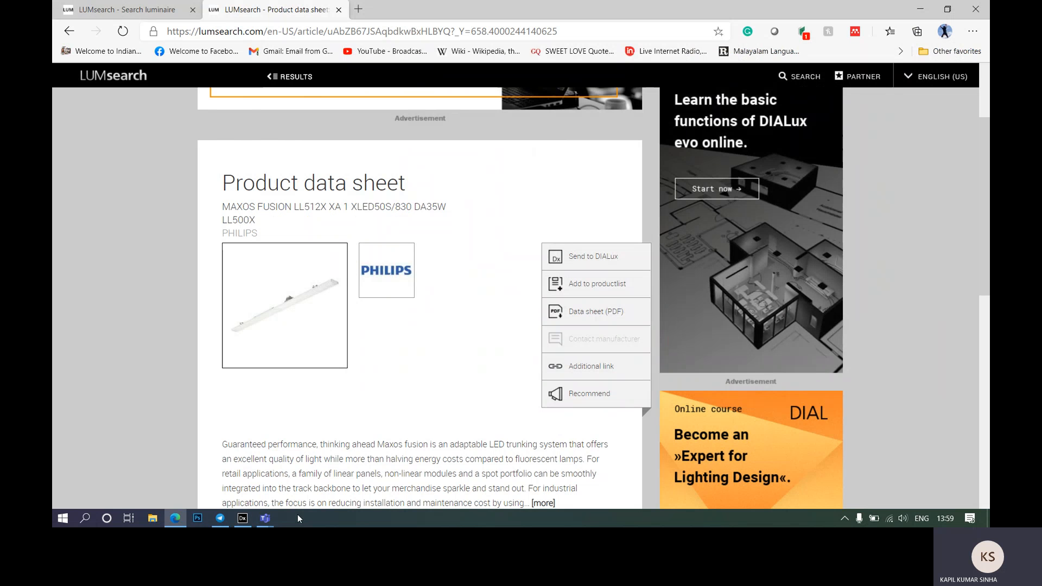
{"action": "left_click", "coordinate": [237, 524]}
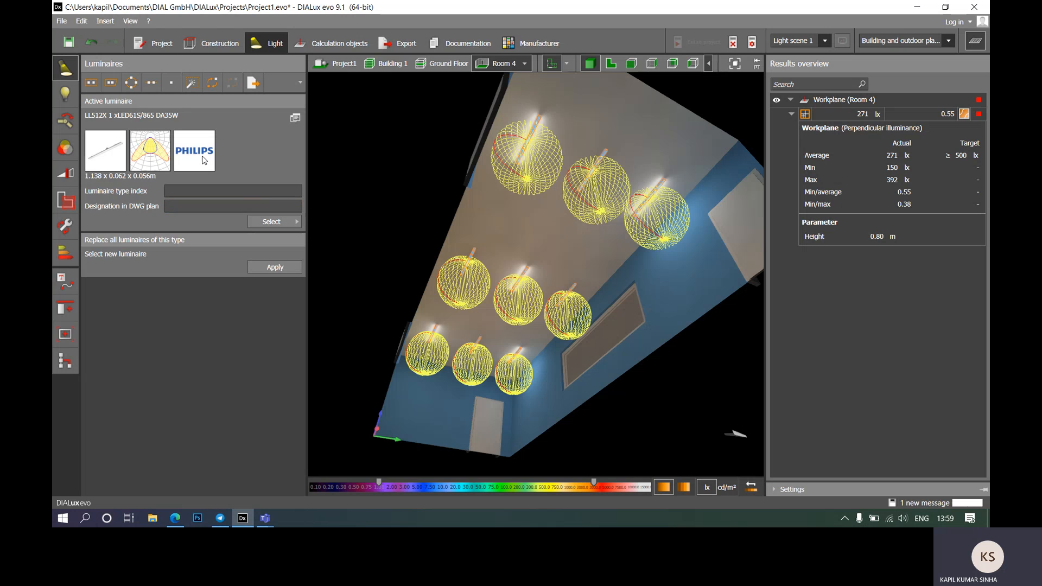
Step: Replace the selected luminaires with LL512X 1 xLED61S/865, accepting that results become invalid
{"action": "left_click", "coordinate": [216, 83]}
{"action": "left_click", "coordinate": [373, 288]}
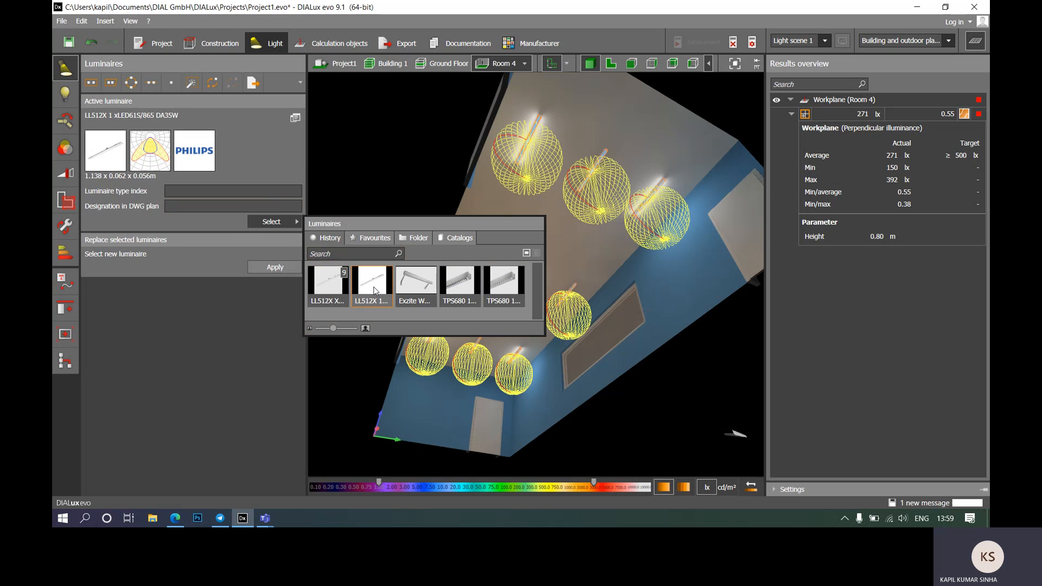
{"action": "left_click", "coordinate": [284, 267]}
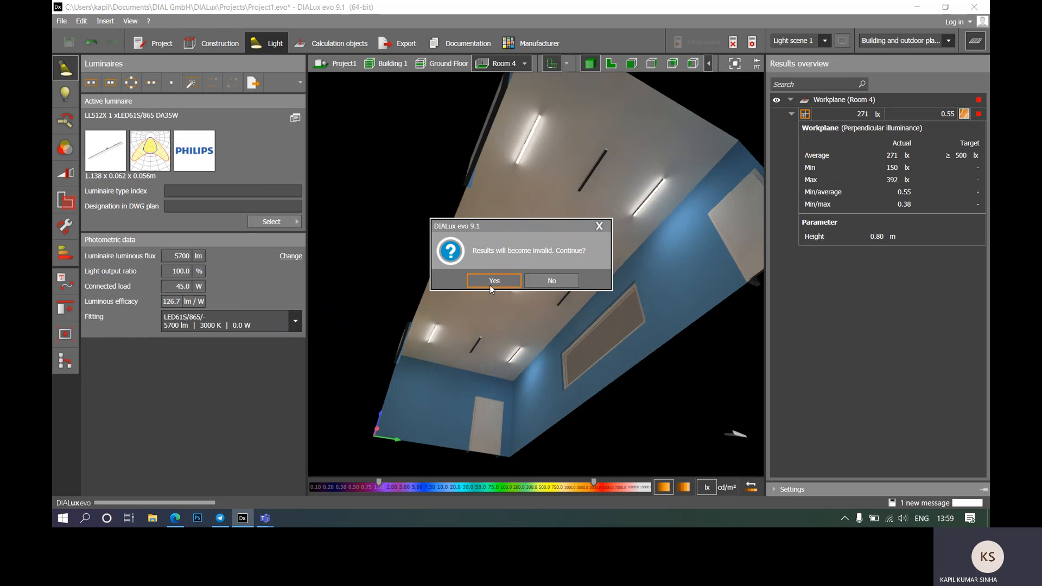
{"action": "left_click", "coordinate": [490, 284]}
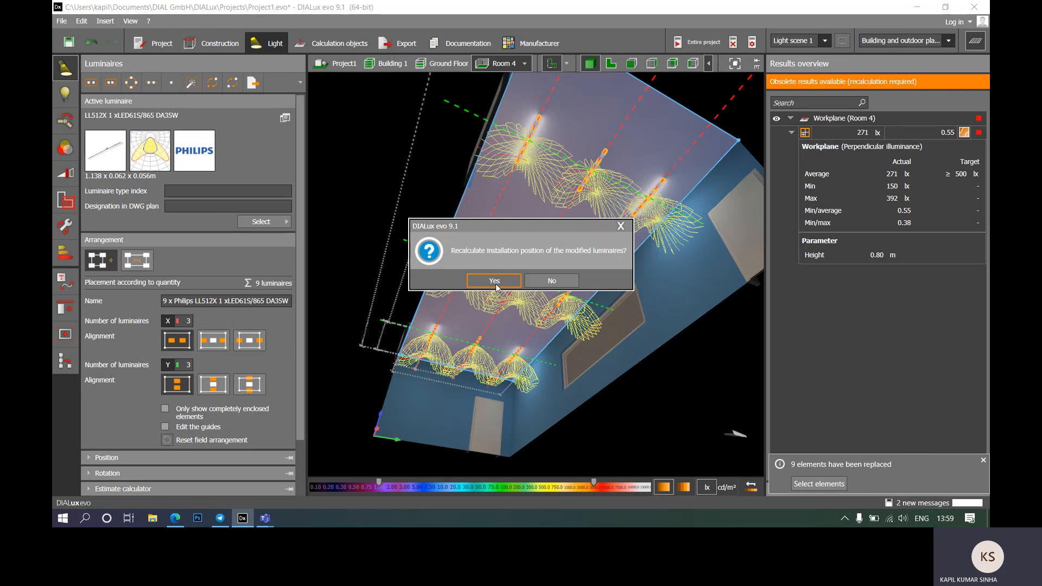
Step: Reposition the modified luminaires, save the project, and switch to a wall elevation
{"action": "left_click", "coordinate": [494, 281]}
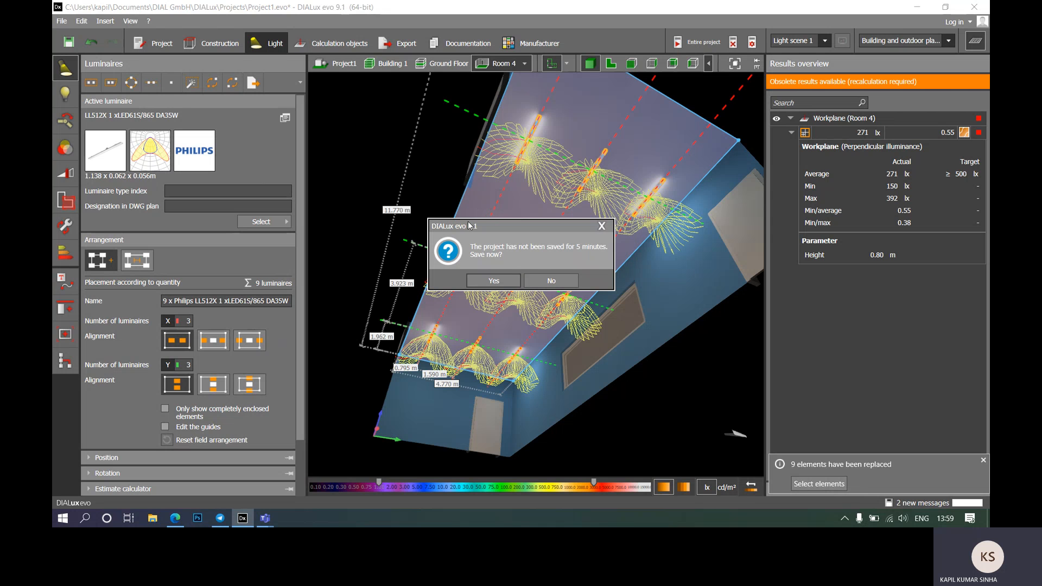
{"action": "left_click", "coordinate": [511, 281]}
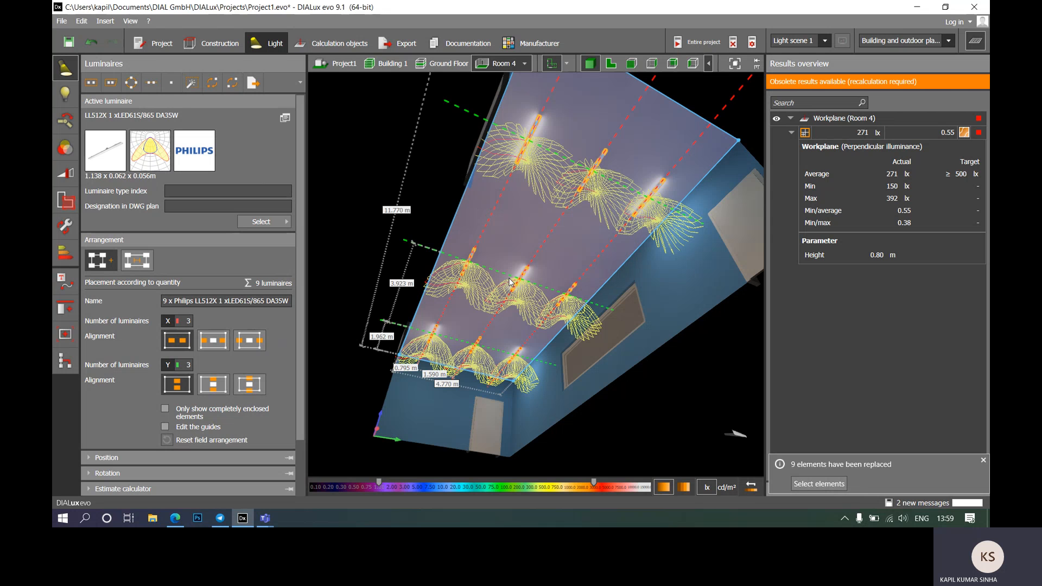
{"action": "left_click", "coordinate": [656, 72]}
{"action": "left_click", "coordinate": [654, 64]}
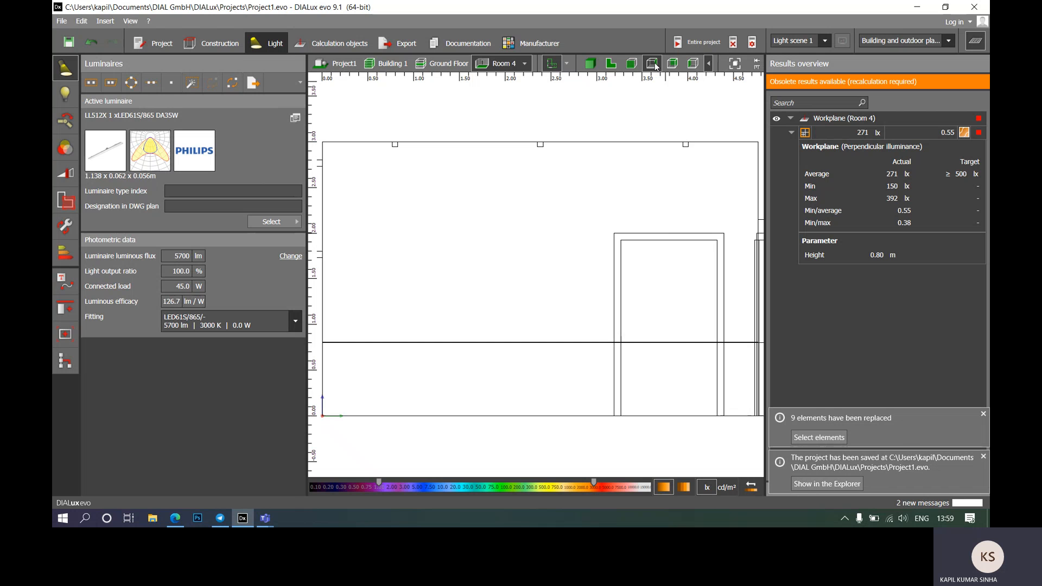
Step: Select the luminaire field in side elevation to display its light curves, zoomed to fit
{"action": "left_click", "coordinate": [540, 146]}
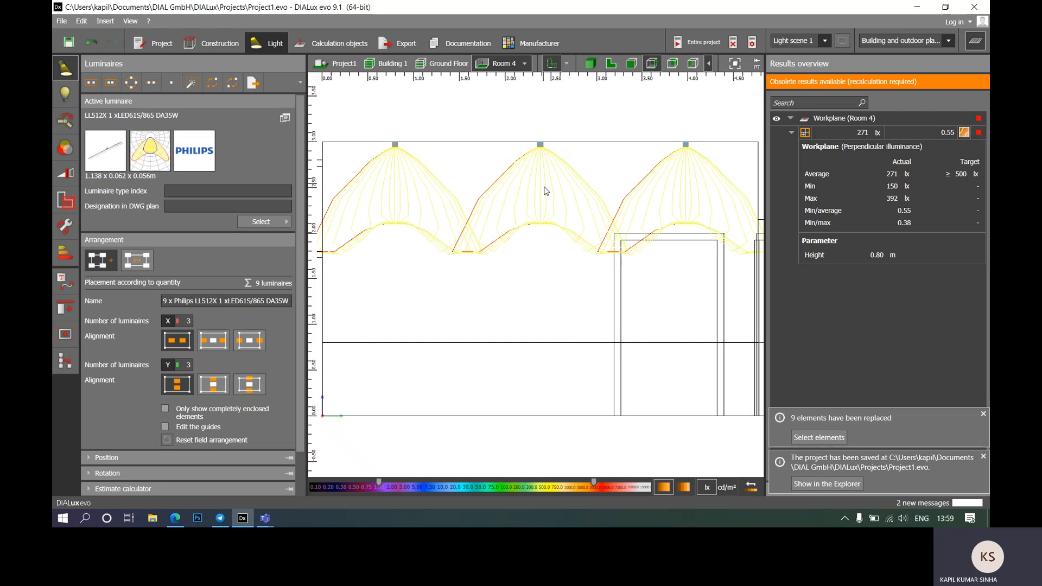
{"action": "scroll", "coordinate": [543, 233], "scroll_direction": "down", "scroll_amount": 2}
{"action": "scroll", "coordinate": [496, 212], "scroll_direction": "up", "scroll_amount": 3}
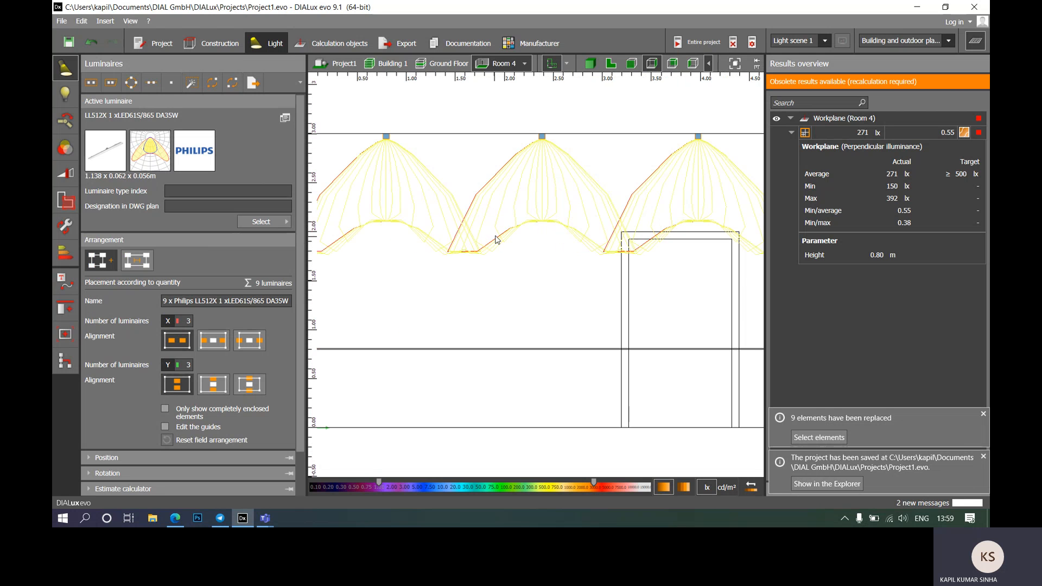
{"action": "scroll", "coordinate": [496, 240], "scroll_direction": "down", "scroll_amount": 2}
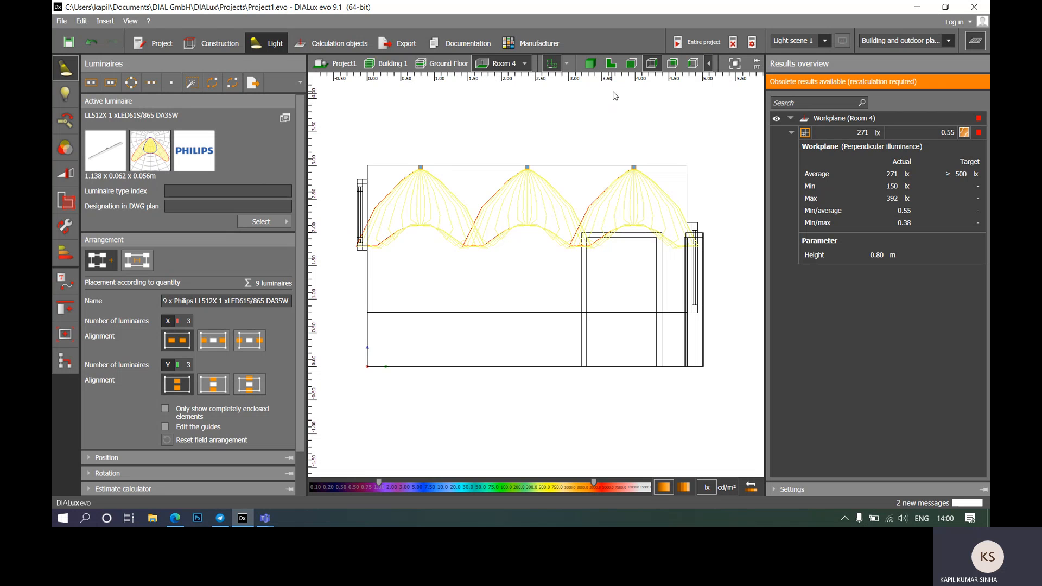
Step: Calculate the entire project for a 362 lx average and open the field's estimate calculator
{"action": "left_click", "coordinate": [611, 64]}
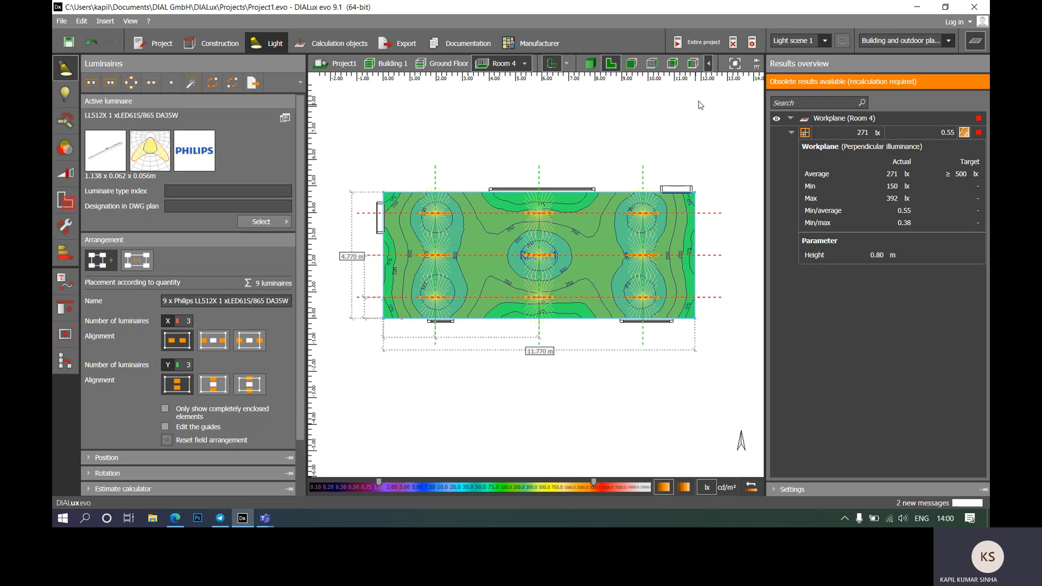
{"action": "left_click", "coordinate": [699, 42]}
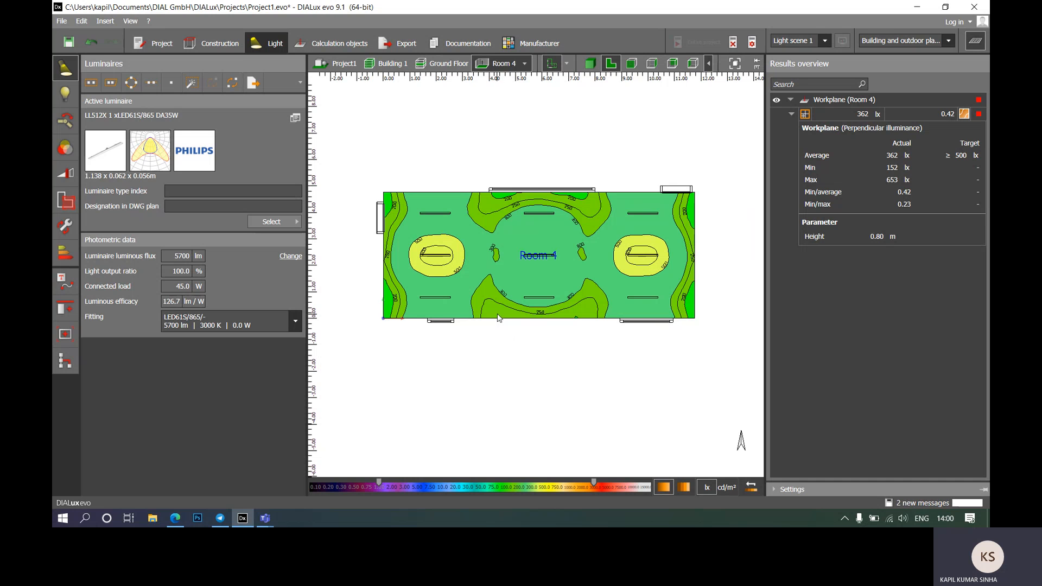
{"action": "left_click", "coordinate": [446, 257]}
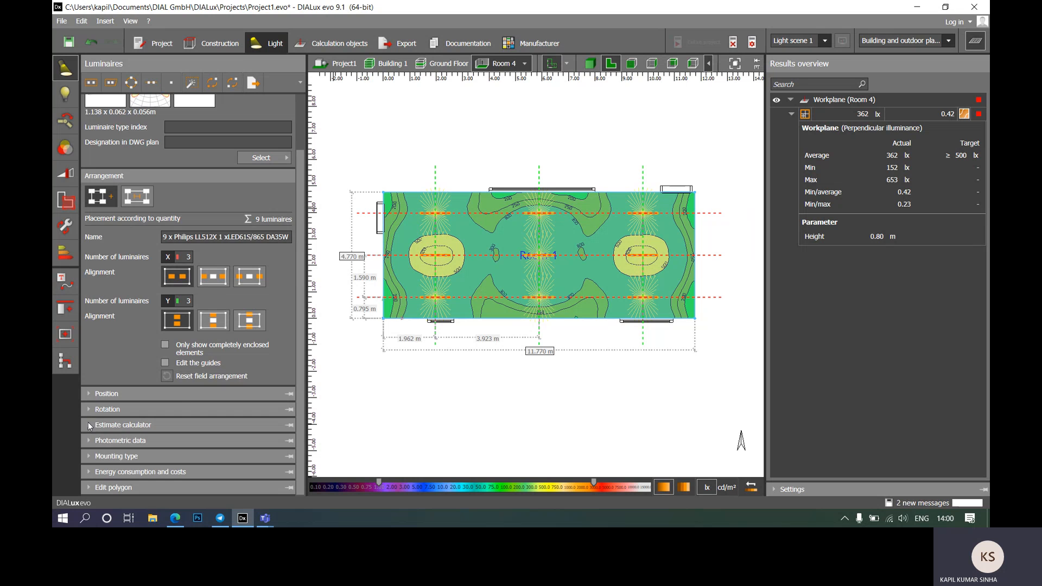
{"action": "left_click", "coordinate": [131, 426]}
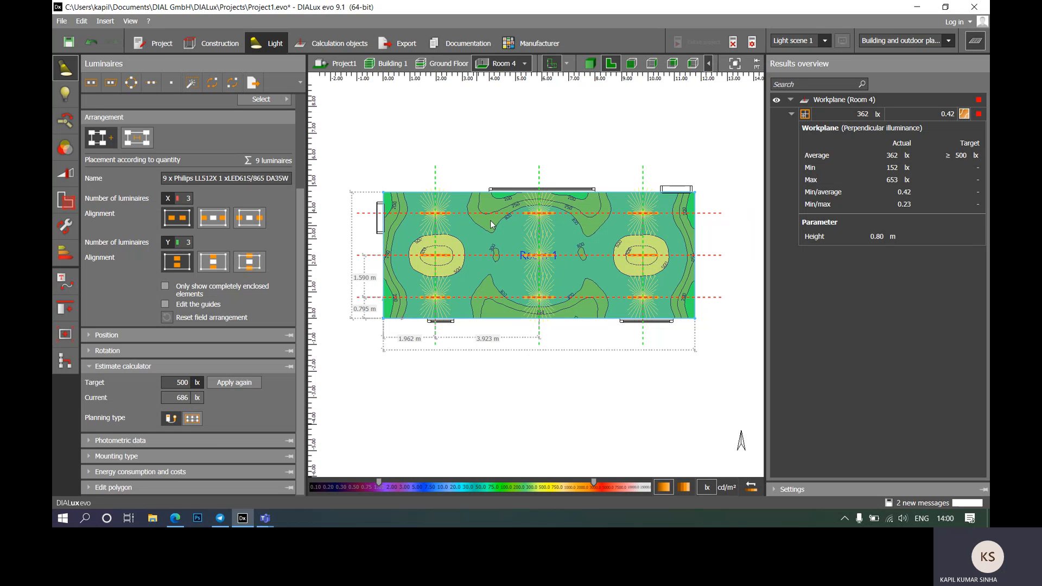
Step: Shift the field's lower row up, top row down and right column left, then view in 3D
{"action": "left_click", "coordinate": [609, 133]}
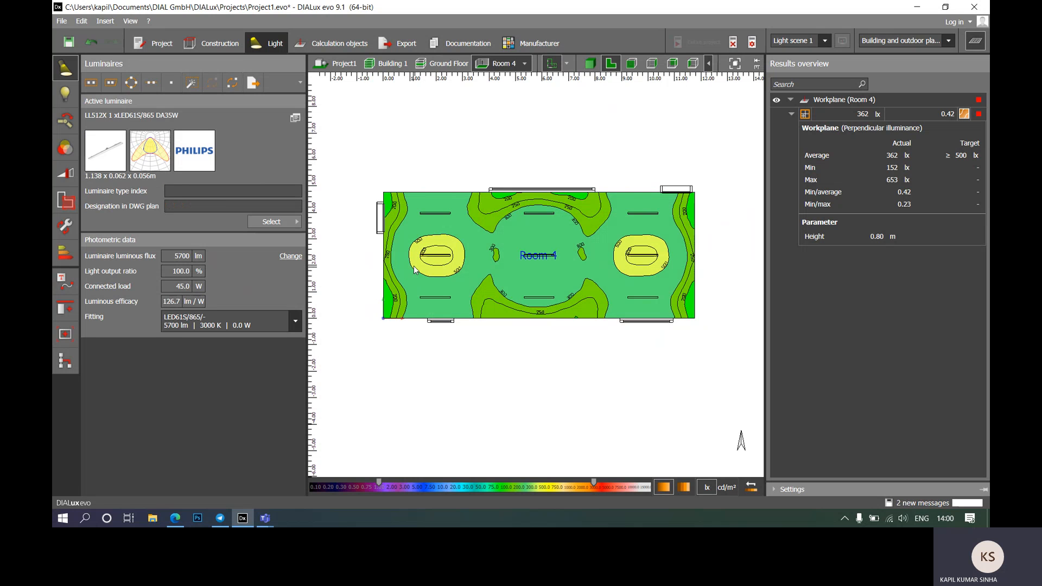
{"action": "left_click", "coordinate": [448, 262]}
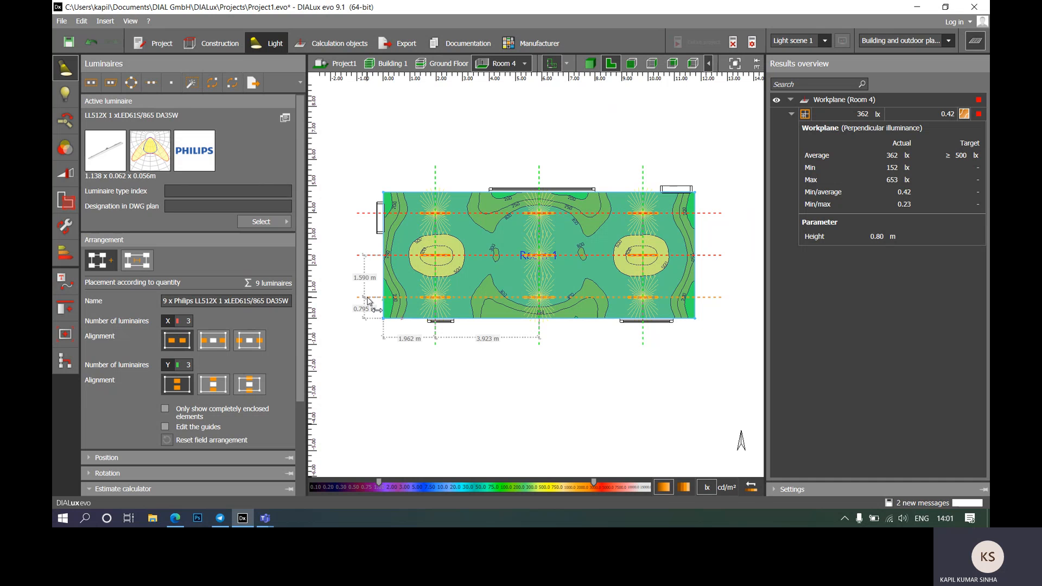
{"action": "mouse_move", "coordinate": [368, 301]}
{"action": "left_mouse_down"}
{"action": "mouse_move", "coordinate": [367, 257]}
{"action": "mouse_move", "coordinate": [379, 301]}
{"action": "left_mouse_up"}
{"action": "left_click_drag", "start_coordinate": [373, 217], "coordinate": [373, 220]}
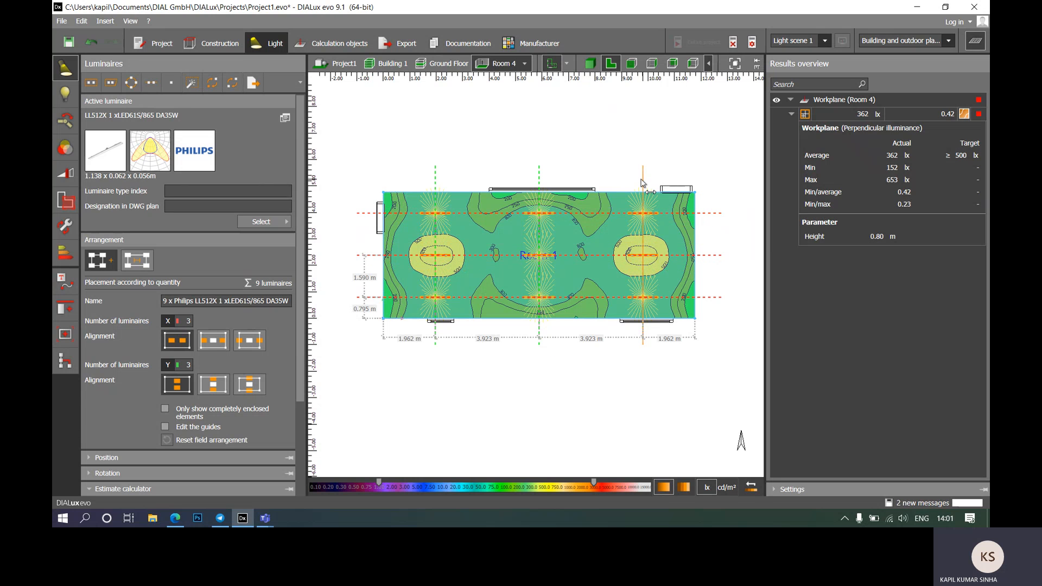
{"action": "mouse_move", "coordinate": [643, 184]}
{"action": "left_mouse_down"}
{"action": "mouse_move", "coordinate": [601, 186]}
{"action": "mouse_move", "coordinate": [647, 186]}
{"action": "left_mouse_up"}
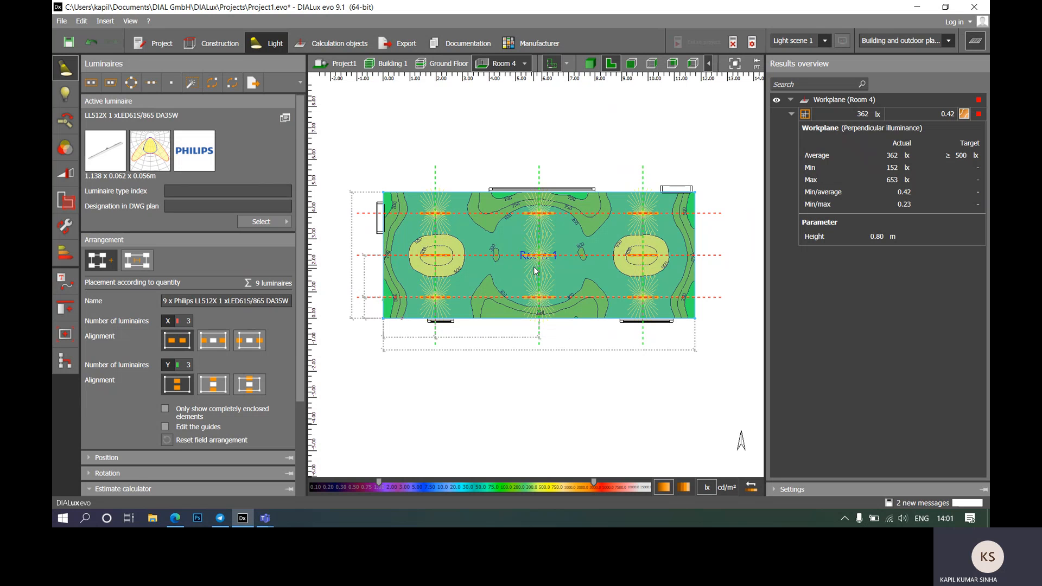
{"action": "scroll", "coordinate": [531, 265], "scroll_direction": "down", "scroll_amount": 2}
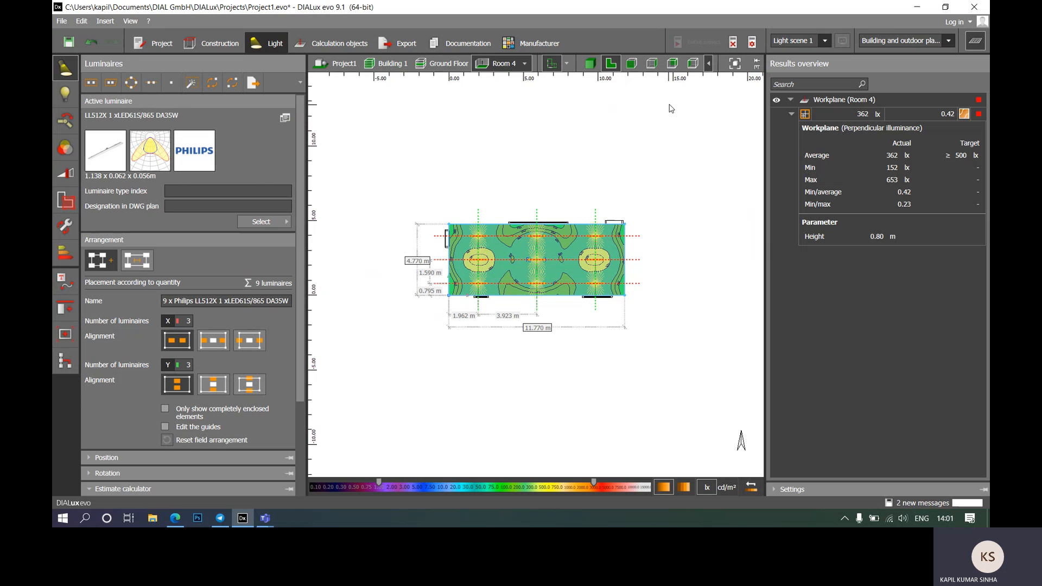
{"action": "left_click", "coordinate": [649, 153]}
{"action": "left_click", "coordinate": [589, 64]}
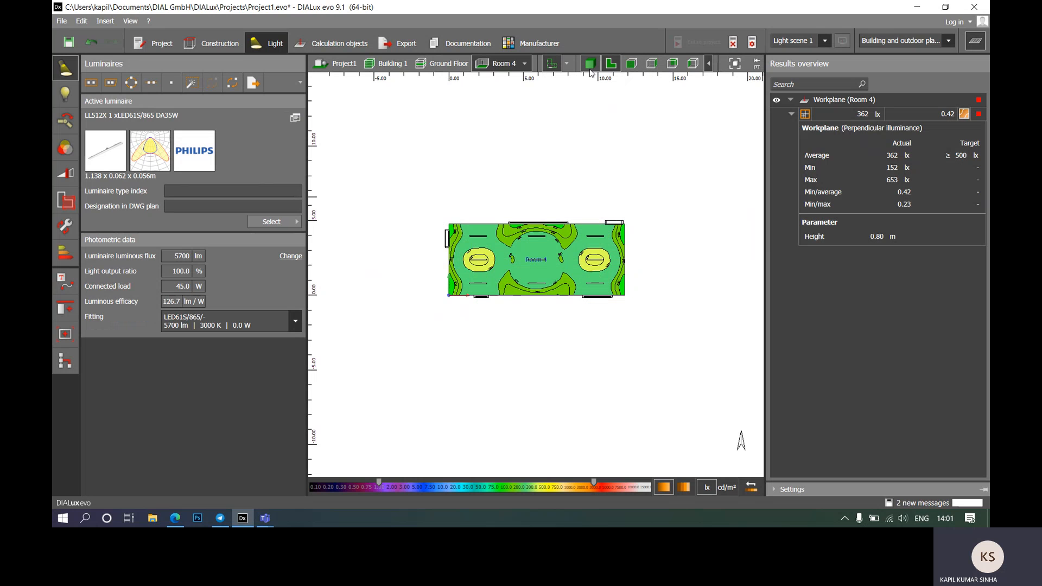
{"action": "mouse_move", "coordinate": [594, 241]}
{"action": "right_mouse_down"}
{"action": "mouse_move", "coordinate": [561, 230]}
{"action": "mouse_move", "coordinate": [581, 227]}
{"action": "right_mouse_up"}
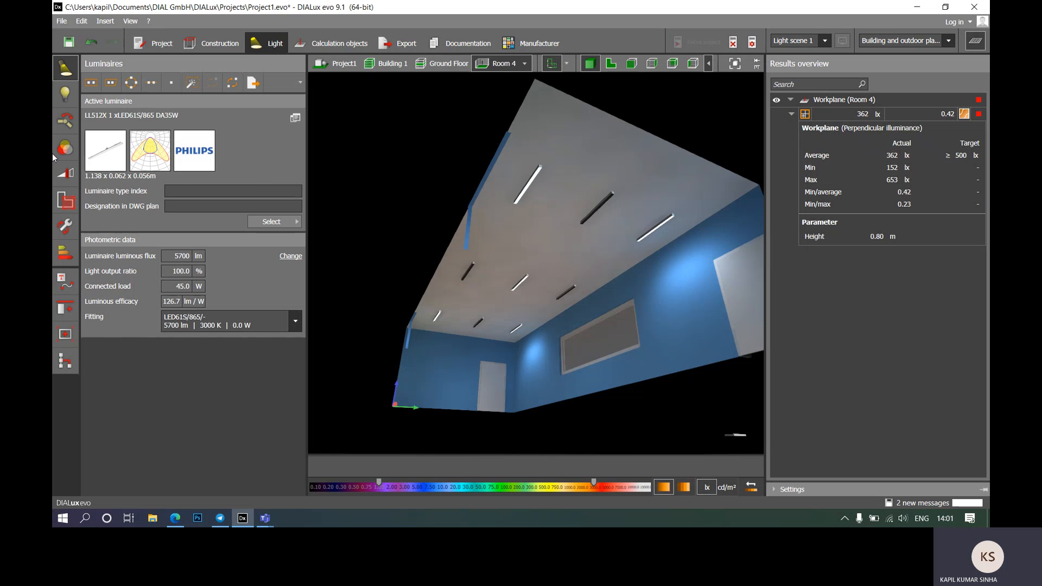
Step: Raise Group1 in Light scene 1 to 100 and recalculate for a 679 lx average
{"action": "left_click", "coordinate": [67, 171]}
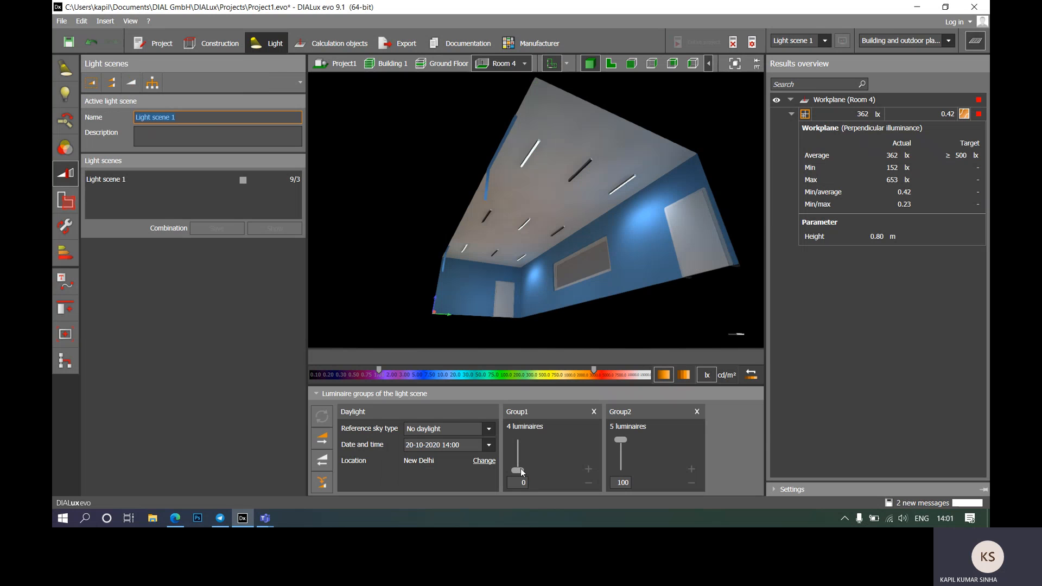
{"action": "left_click_drag", "start_coordinate": [520, 468], "coordinate": [514, 413]}
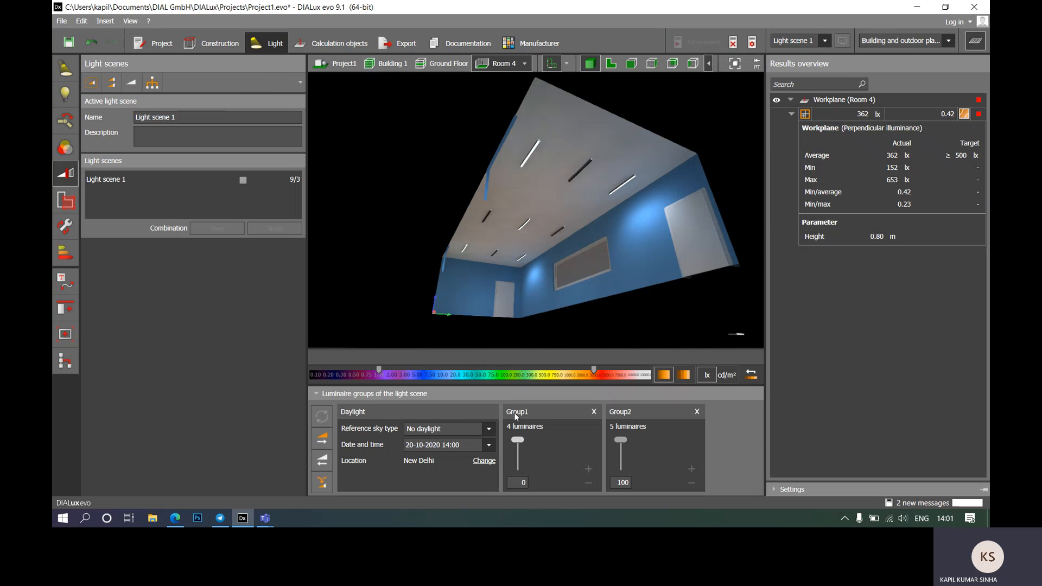
{"action": "left_click", "coordinate": [322, 417]}
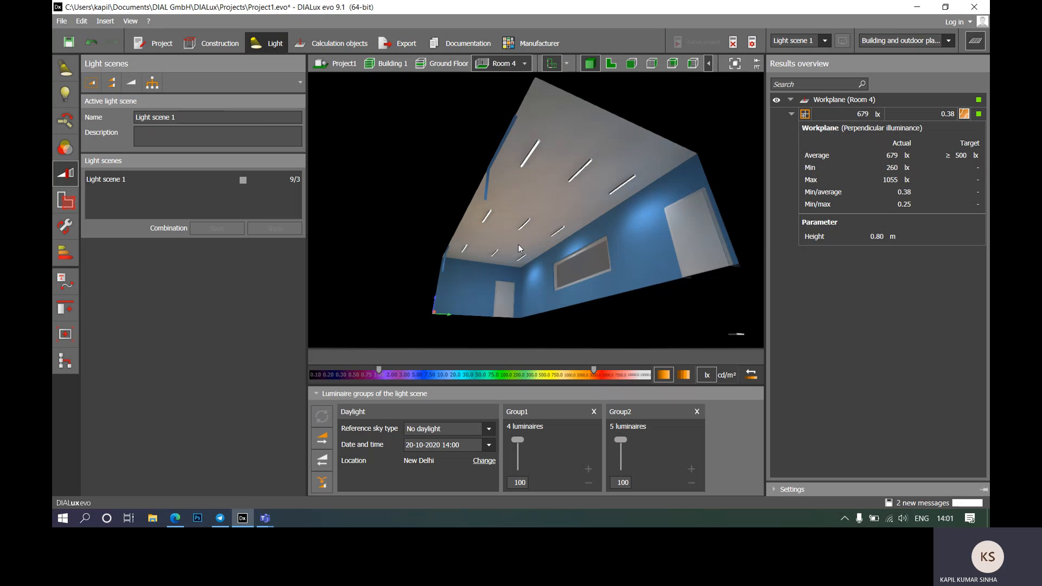
{"action": "right_click_drag", "start_coordinate": [519, 245], "coordinate": [598, 342]}
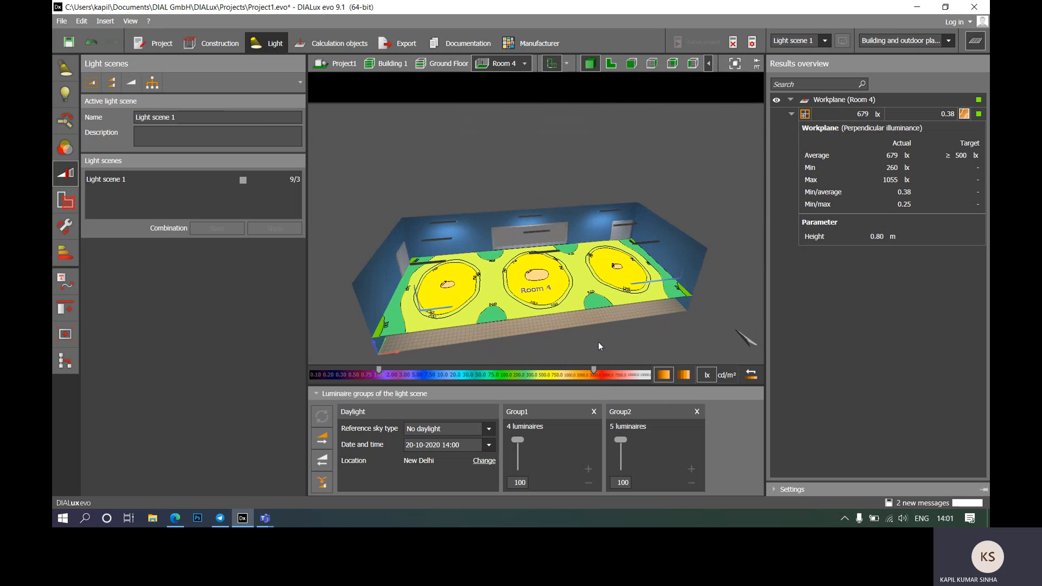
Step: Select Room 4 in the 2D false-colour plan, then switch to a wall elevation
{"action": "left_click", "coordinate": [611, 64]}
{"action": "scroll", "coordinate": [570, 213], "scroll_direction": "up", "scroll_amount": 5}
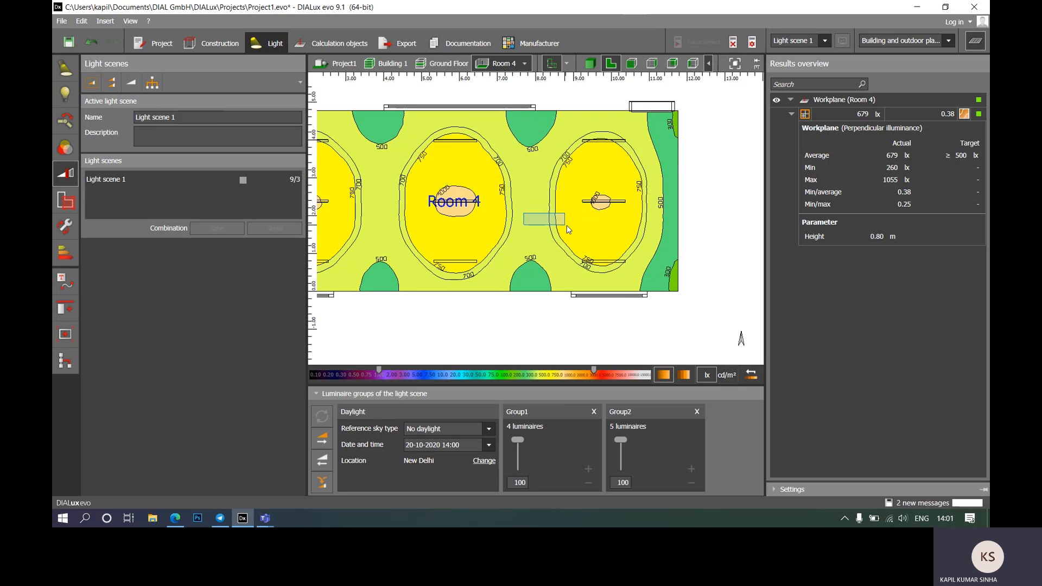
{"action": "left_click", "coordinate": [543, 235]}
{"action": "scroll", "coordinate": [726, 279], "scroll_direction": "down", "scroll_amount": 2}
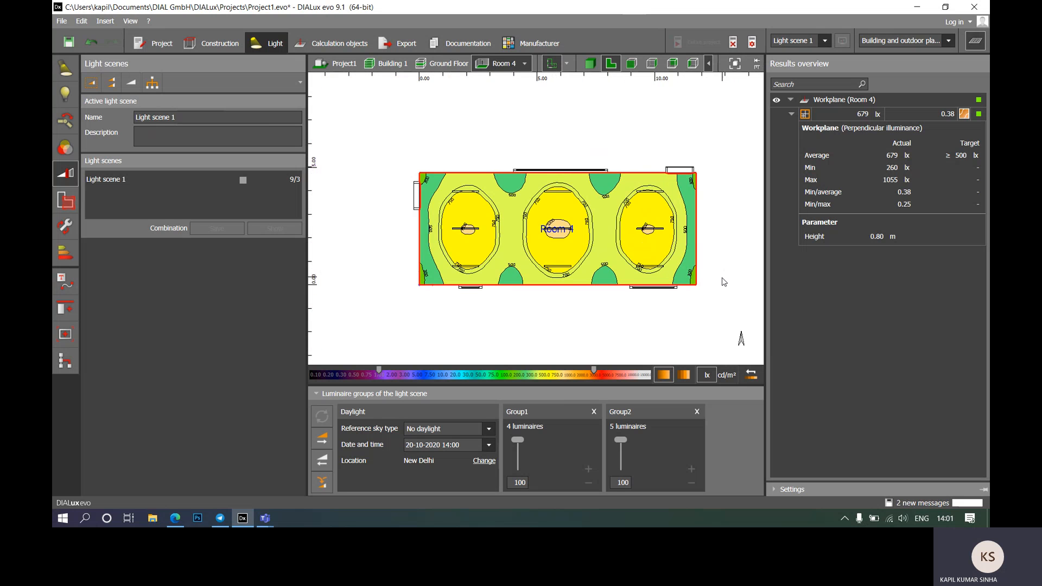
{"action": "scroll", "coordinate": [688, 272], "scroll_direction": "up", "scroll_amount": 1}
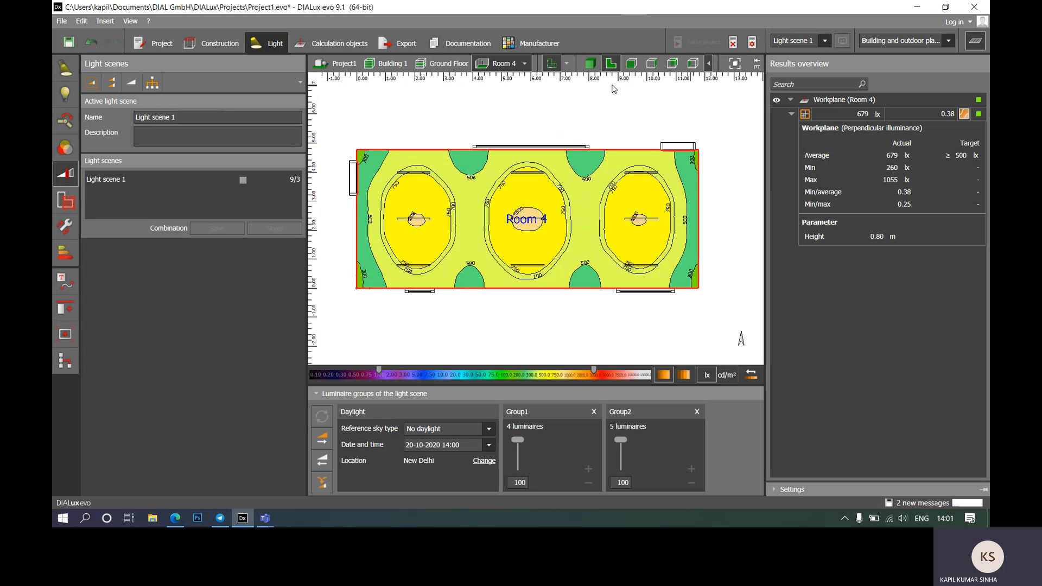
{"action": "left_click", "coordinate": [672, 63]}
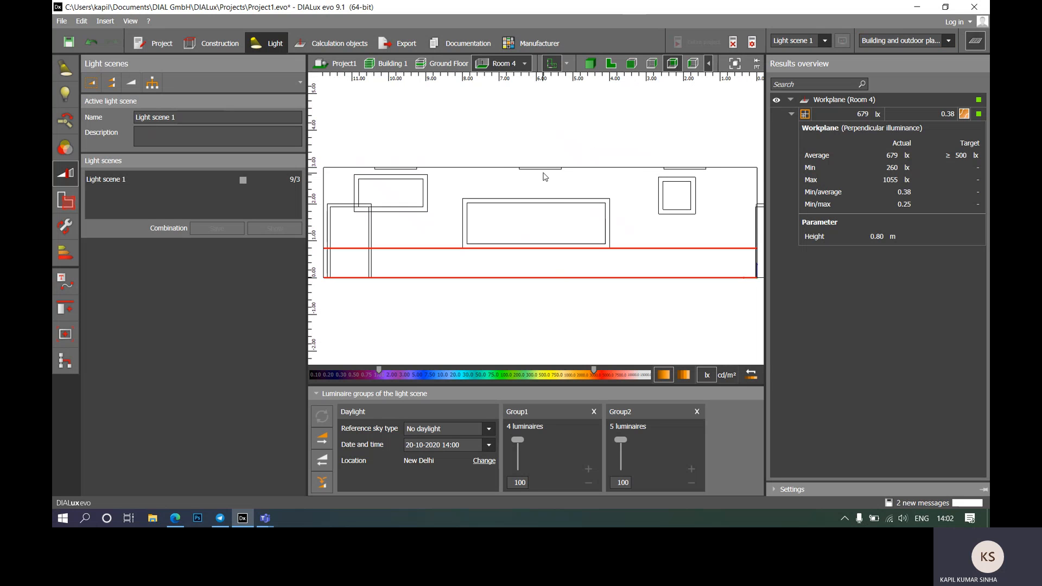
Step: Select all nine luminaires to show their light cones in side elevation, then in 3D
{"action": "left_click", "coordinate": [545, 170]}
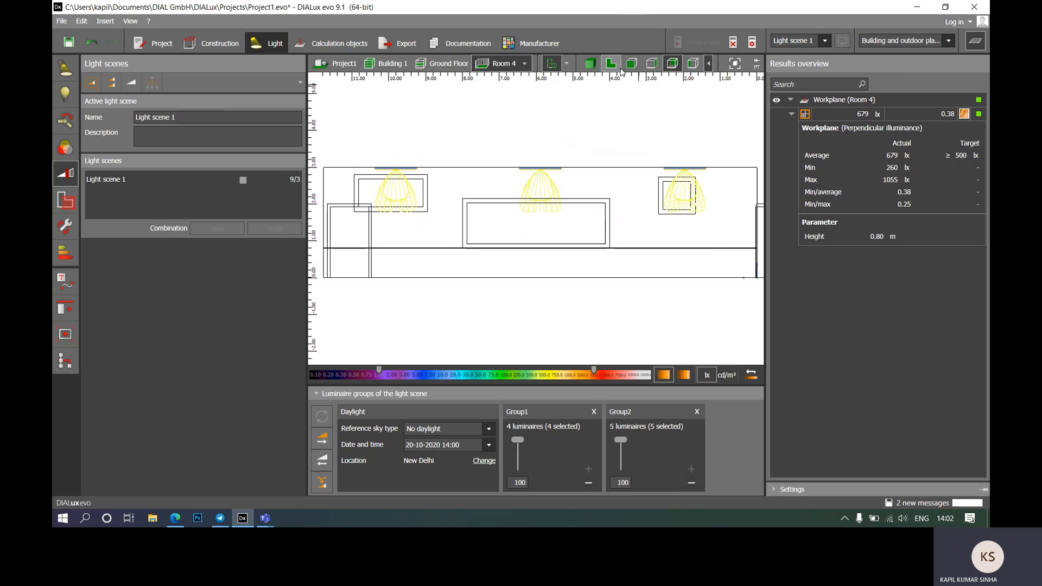
{"action": "left_click", "coordinate": [631, 64]}
{"action": "left_click", "coordinate": [654, 64]}
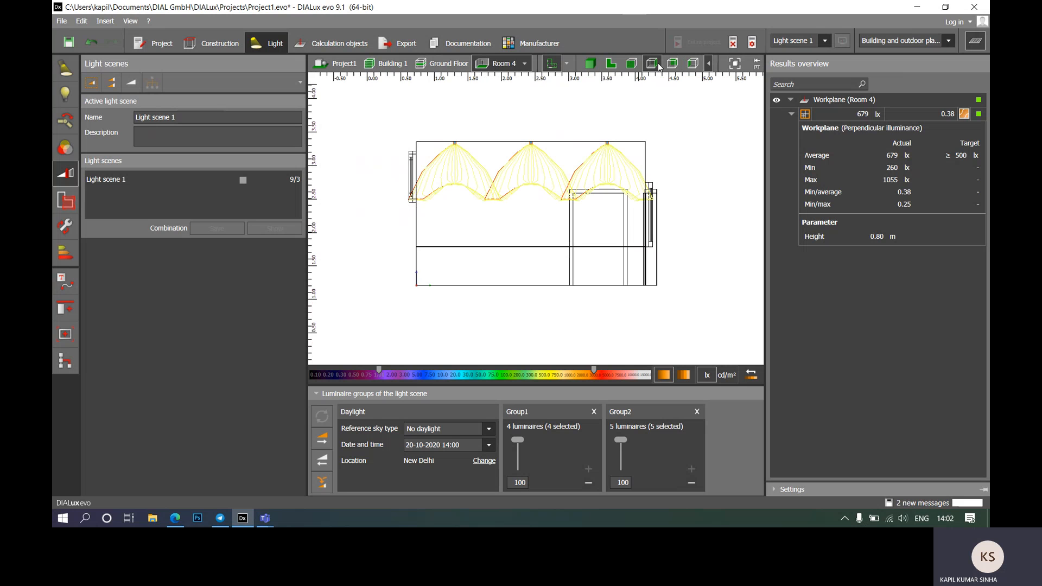
{"action": "scroll", "coordinate": [551, 240], "scroll_direction": "up", "scroll_amount": 3}
{"action": "scroll", "coordinate": [530, 202], "scroll_direction": "down", "scroll_amount": 2}
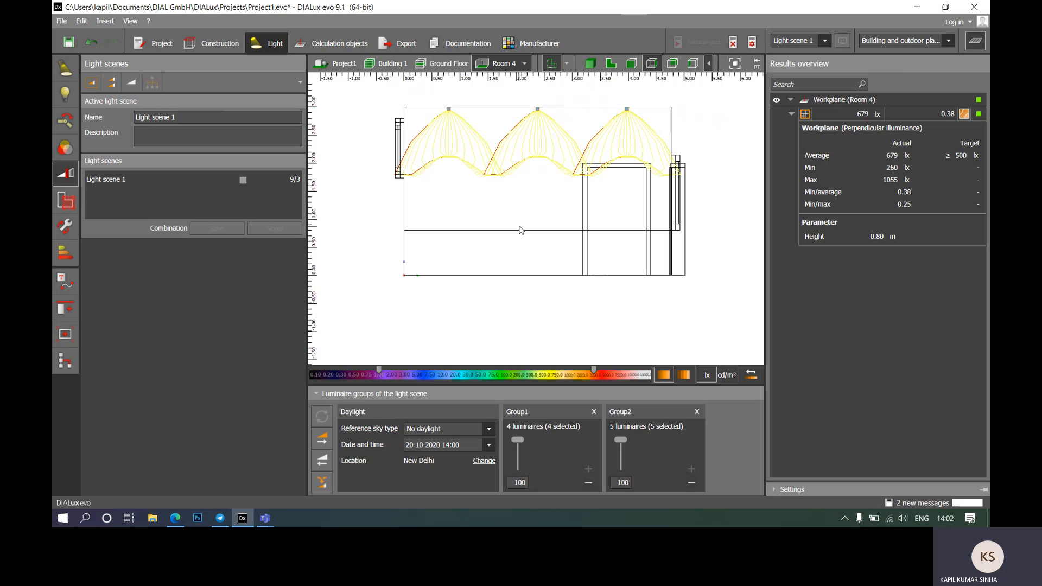
{"action": "left_click", "coordinate": [591, 63]}
{"action": "right_click_drag", "start_coordinate": [574, 335], "coordinate": [441, 297]}
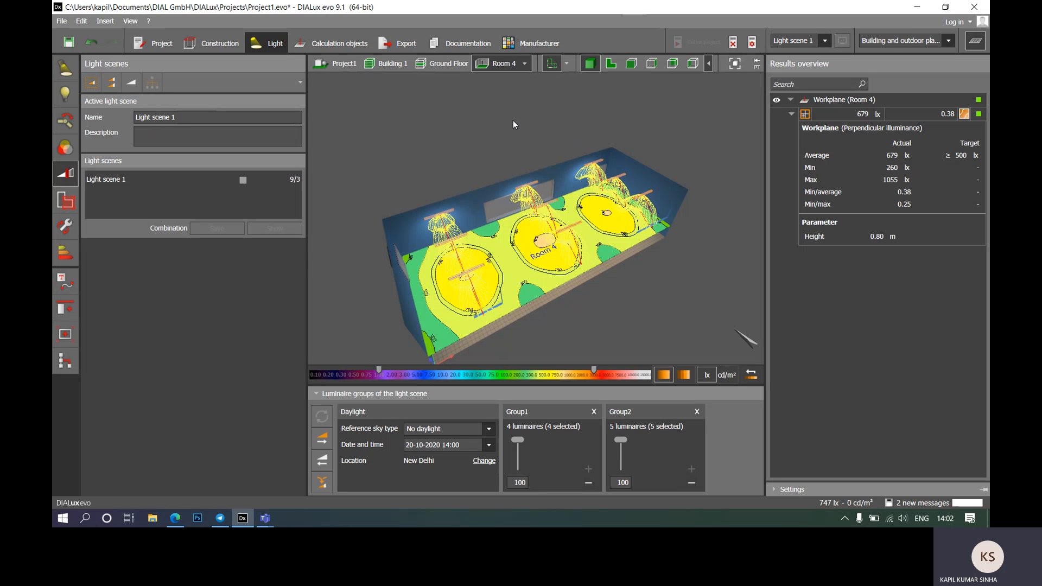
Step: Show the whole ground floor in plan view and pan until Rooms 1 and 2 fill it
{"action": "left_click", "coordinate": [443, 64]}
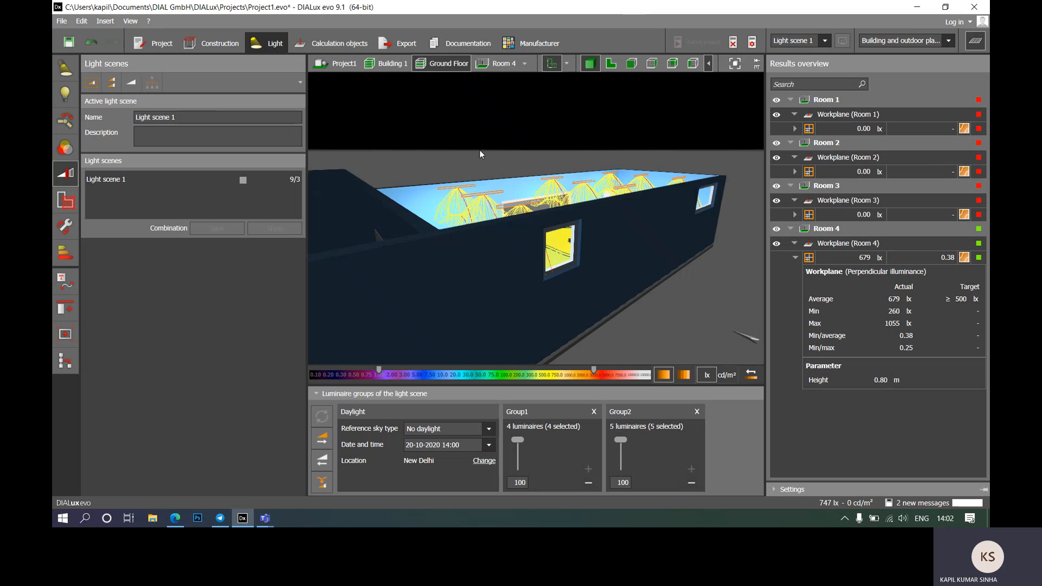
{"action": "left_click", "coordinate": [608, 69]}
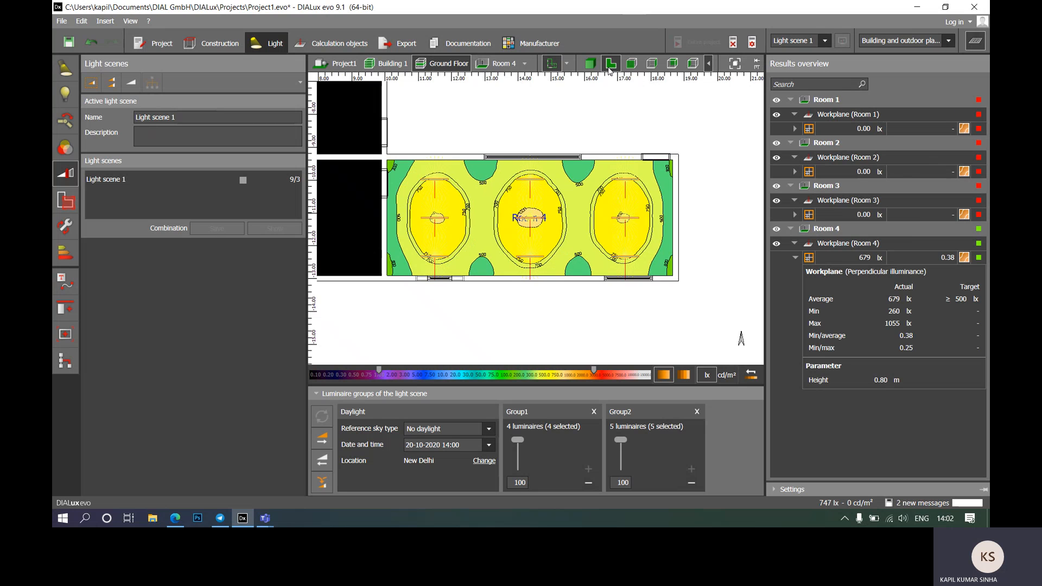
{"action": "scroll", "coordinate": [577, 233], "scroll_direction": "down", "scroll_amount": 3}
{"action": "middle_click_drag", "start_coordinate": [512, 137], "coordinate": [531, 212]}
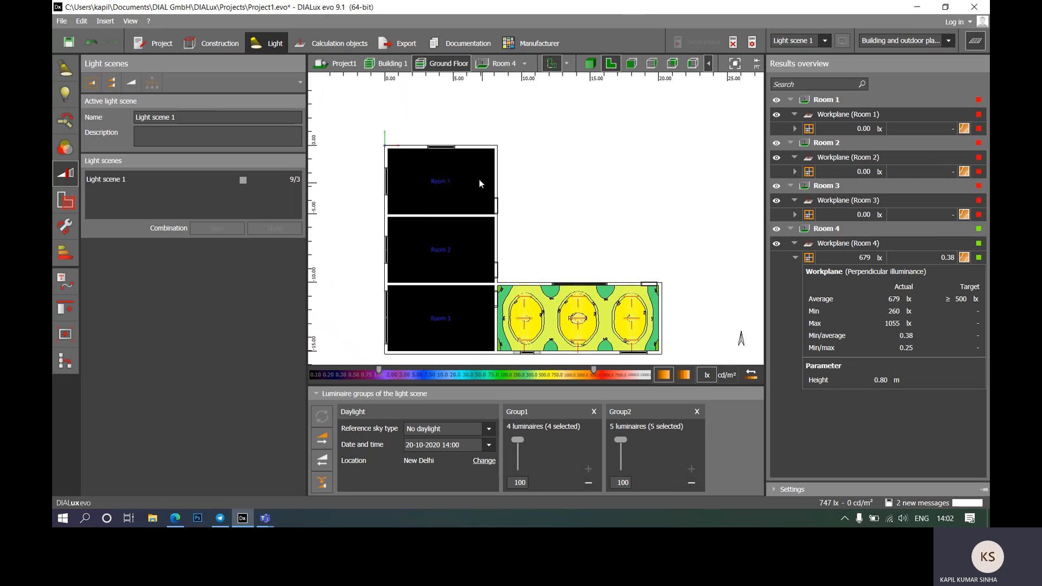
{"action": "scroll", "coordinate": [460, 176], "scroll_direction": "up", "scroll_amount": 3}
{"action": "middle_click_drag", "start_coordinate": [431, 190], "coordinate": [454, 160]}
{"action": "scroll", "coordinate": [454, 159], "scroll_direction": "down", "scroll_amount": 2}
{"action": "middle_click_drag", "start_coordinate": [536, 221], "coordinate": [547, 267]}
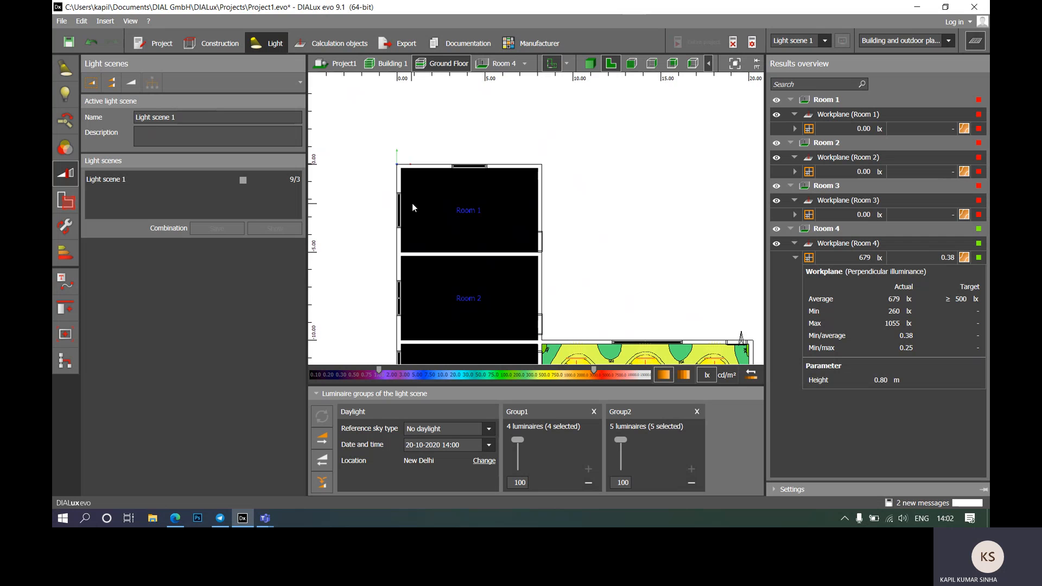
{"action": "scroll", "coordinate": [453, 219], "scroll_direction": "up", "scroll_amount": 2}
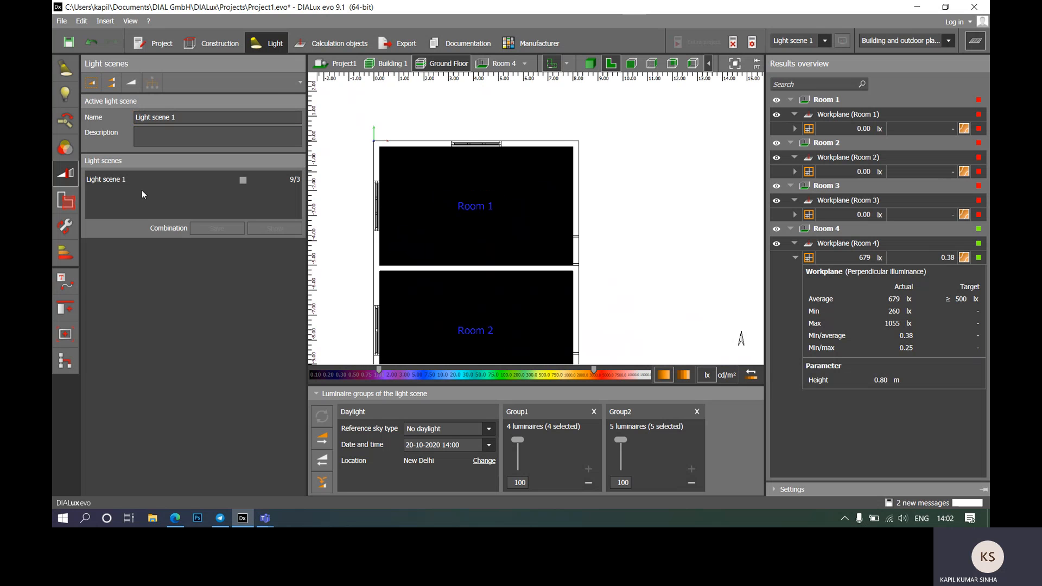
Step: Create a new light scene for Room 1
{"action": "left_click", "coordinate": [92, 84]}
{"action": "left_click", "coordinate": [458, 201]}
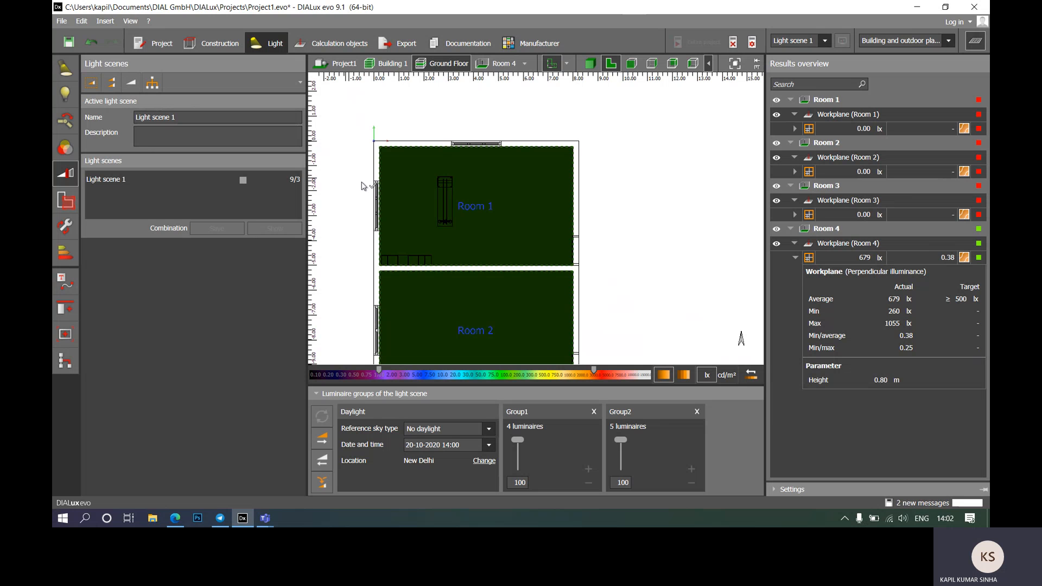
{"action": "left_click", "coordinate": [540, 185]}
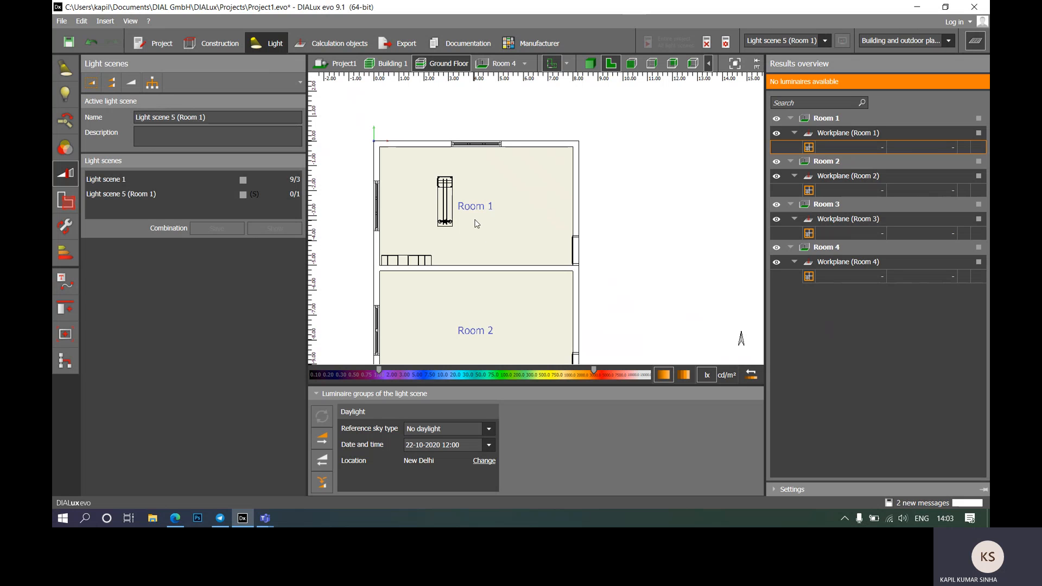
{"action": "scroll", "coordinate": [477, 224], "scroll_direction": "up", "scroll_amount": 3}
{"action": "scroll", "coordinate": [538, 251], "scroll_direction": "down", "scroll_amount": 2}
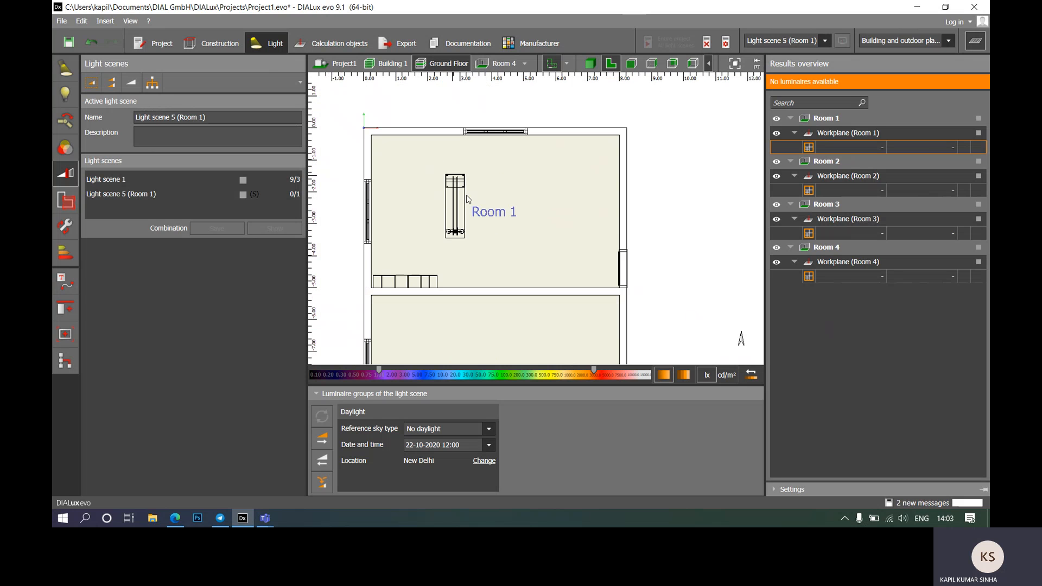
Step: In Luminaires, select the Philips TPS680 1xTL5-32W HFP D8 from History as the active luminaire
{"action": "left_click", "coordinate": [66, 76]}
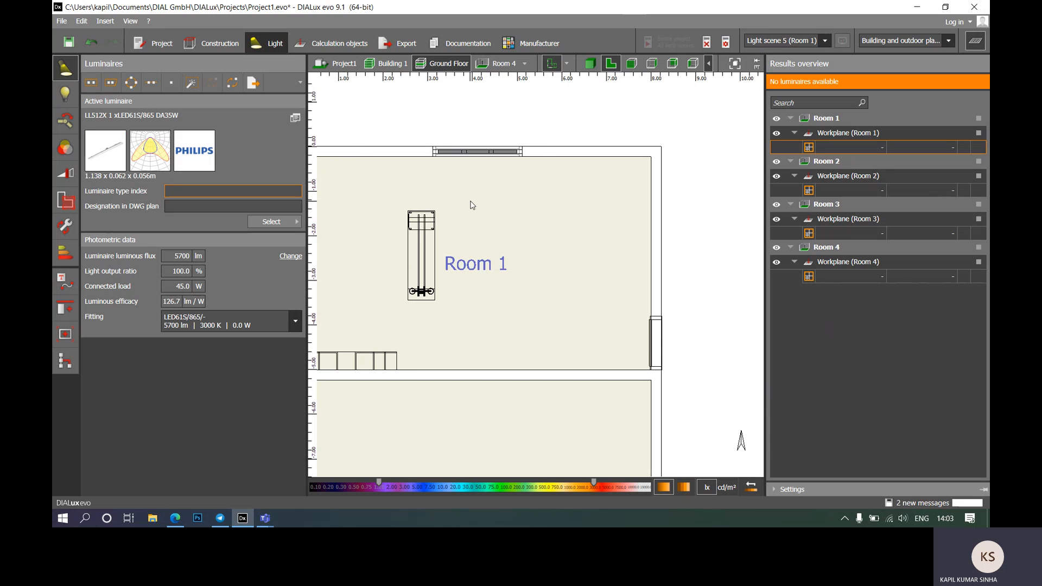
{"action": "scroll", "coordinate": [473, 205], "scroll_direction": "down", "scroll_amount": 2}
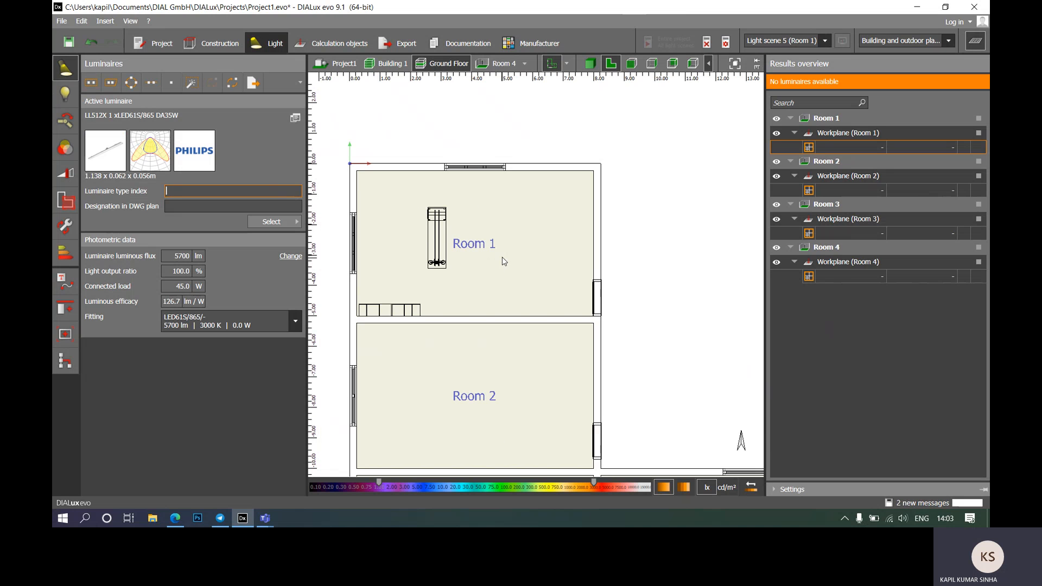
{"action": "left_click", "coordinate": [288, 223]}
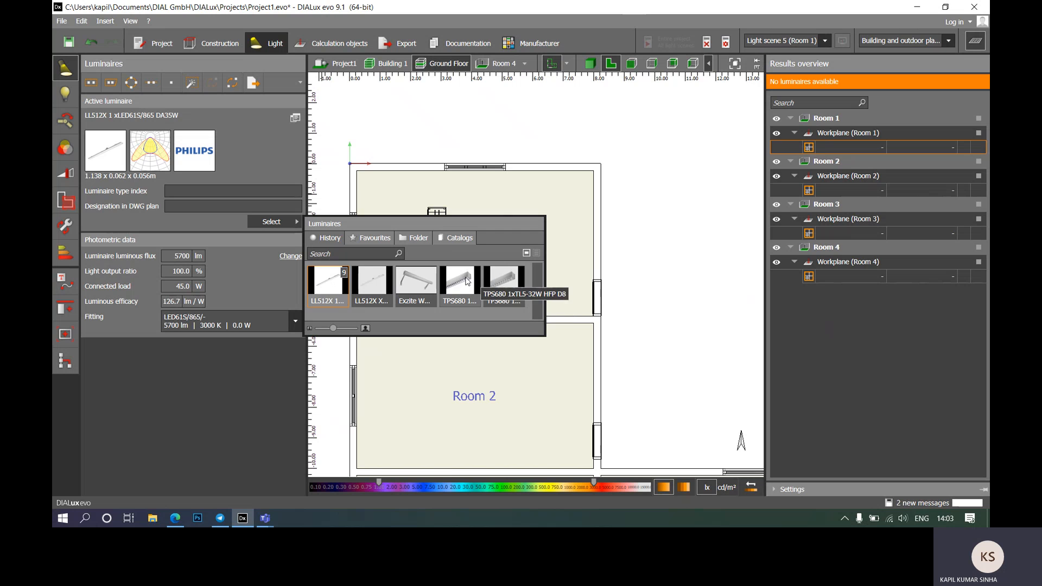
{"action": "left_click", "coordinate": [267, 522]}
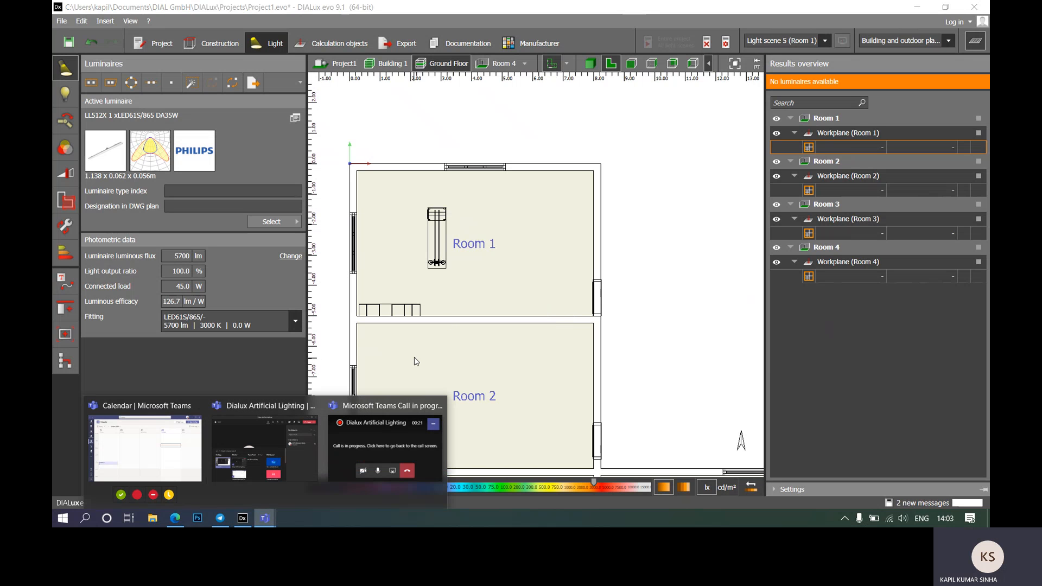
{"action": "left_click", "coordinate": [252, 364]}
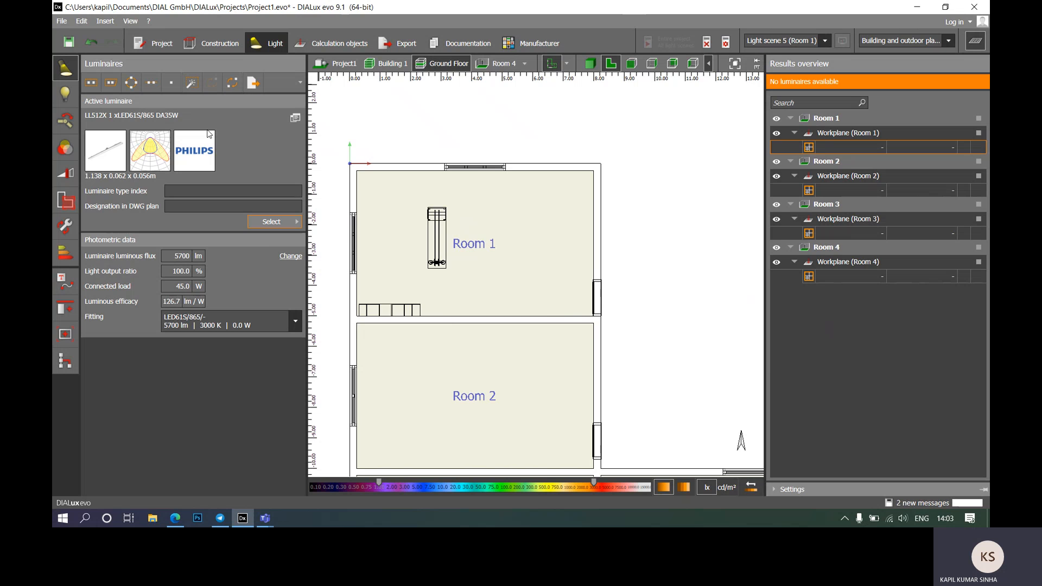
{"action": "left_click", "coordinate": [272, 222]}
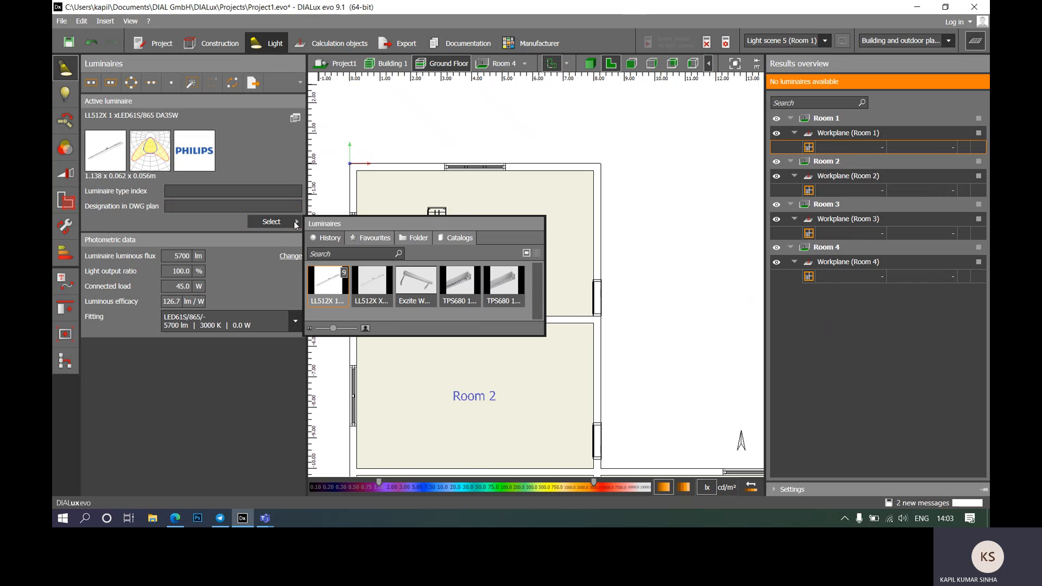
{"action": "left_click", "coordinate": [456, 285]}
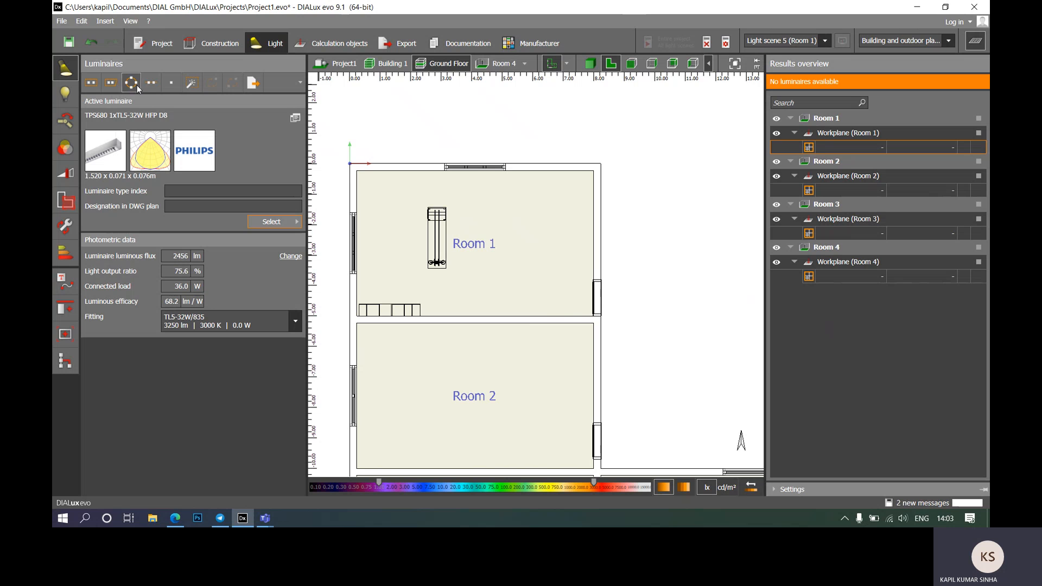
Step: Place one TPS680 pendant in Room 1, accept invalidated results, and nudge it slightly down
{"action": "left_click", "coordinate": [173, 86]}
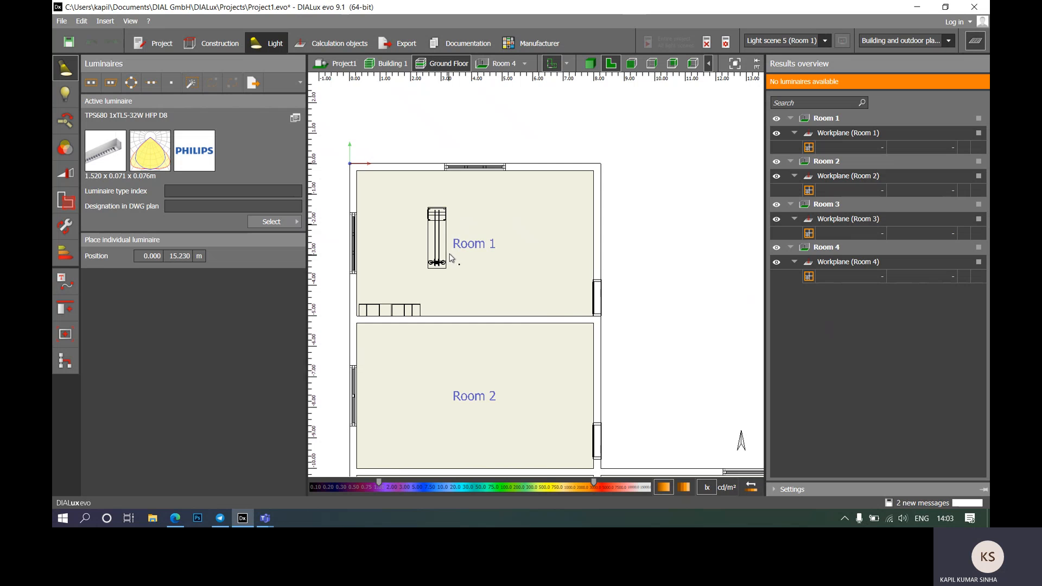
{"action": "scroll", "coordinate": [450, 258], "scroll_direction": "up", "scroll_amount": 1}
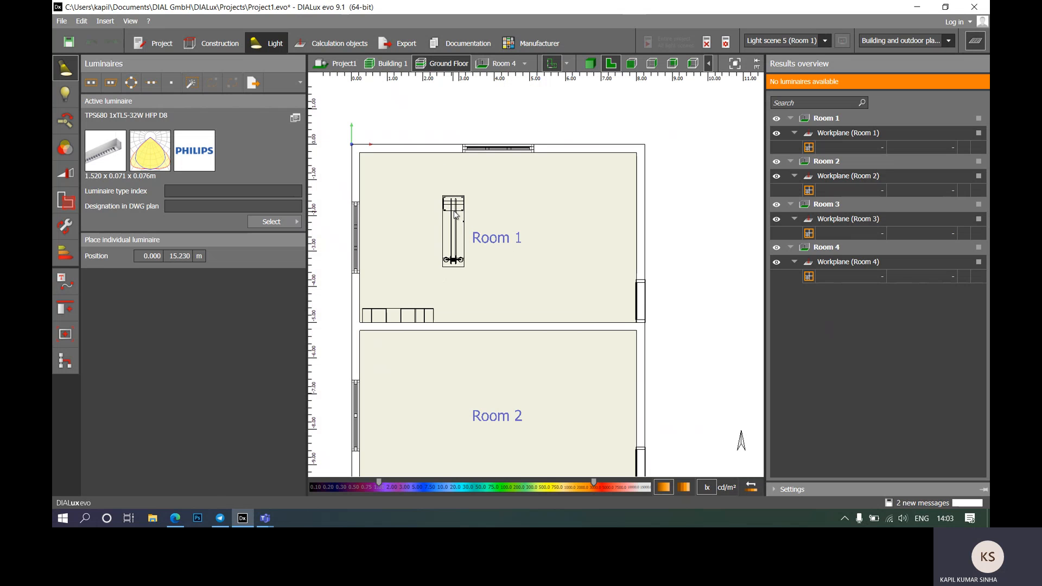
{"action": "left_click", "coordinate": [455, 214]}
{"action": "left_click", "coordinate": [494, 280]}
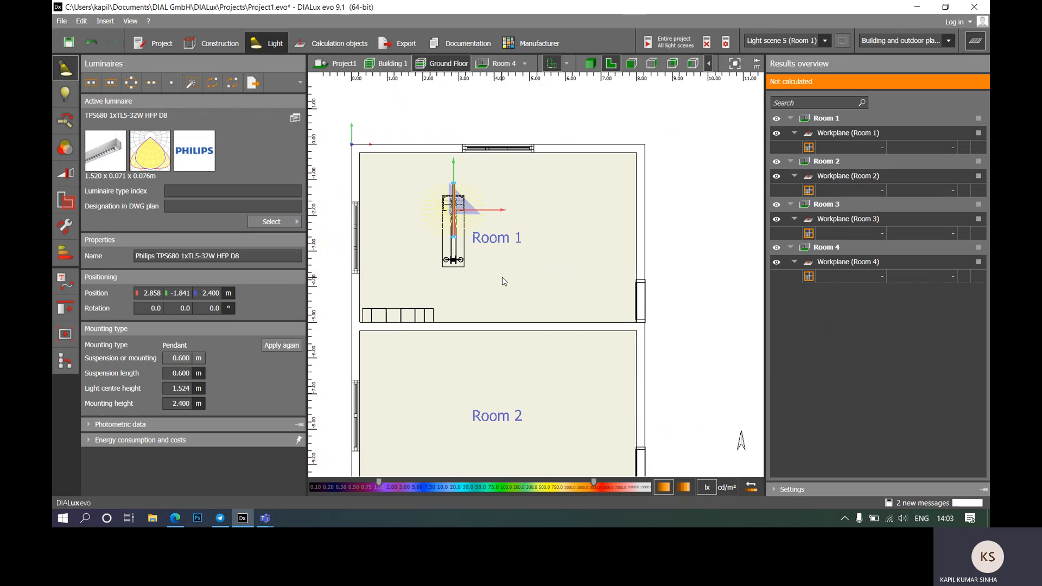
{"action": "scroll", "coordinate": [507, 269], "scroll_direction": "up", "scroll_amount": 3}
{"action": "scroll", "coordinate": [582, 204], "scroll_direction": "down", "scroll_amount": 3}
{"action": "scroll", "coordinate": [501, 193], "scroll_direction": "up", "scroll_amount": 3}
{"action": "scroll", "coordinate": [547, 231], "scroll_direction": "down", "scroll_amount": 2}
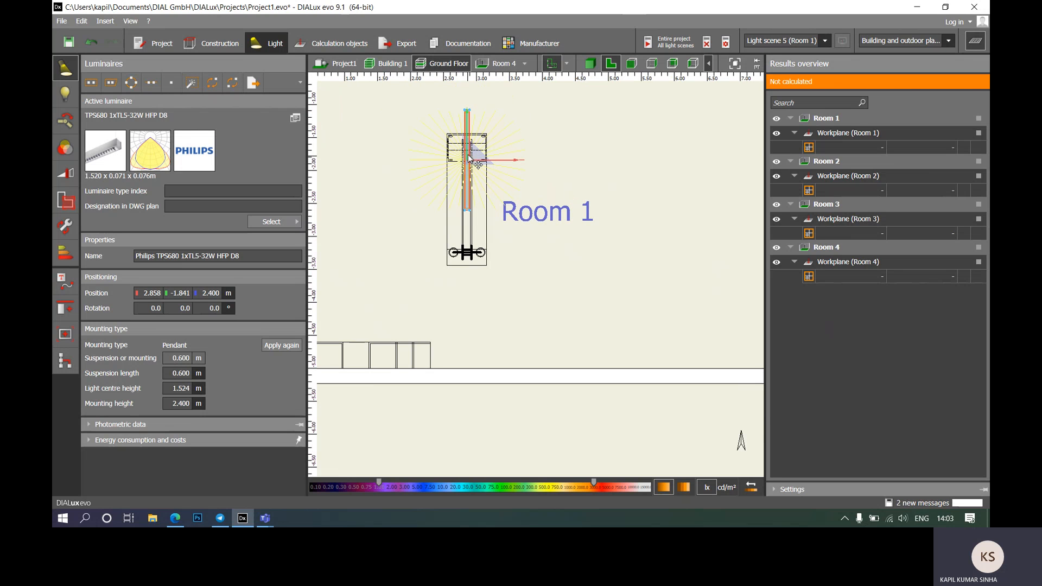
{"action": "left_click_drag", "start_coordinate": [481, 163], "coordinate": [465, 187]}
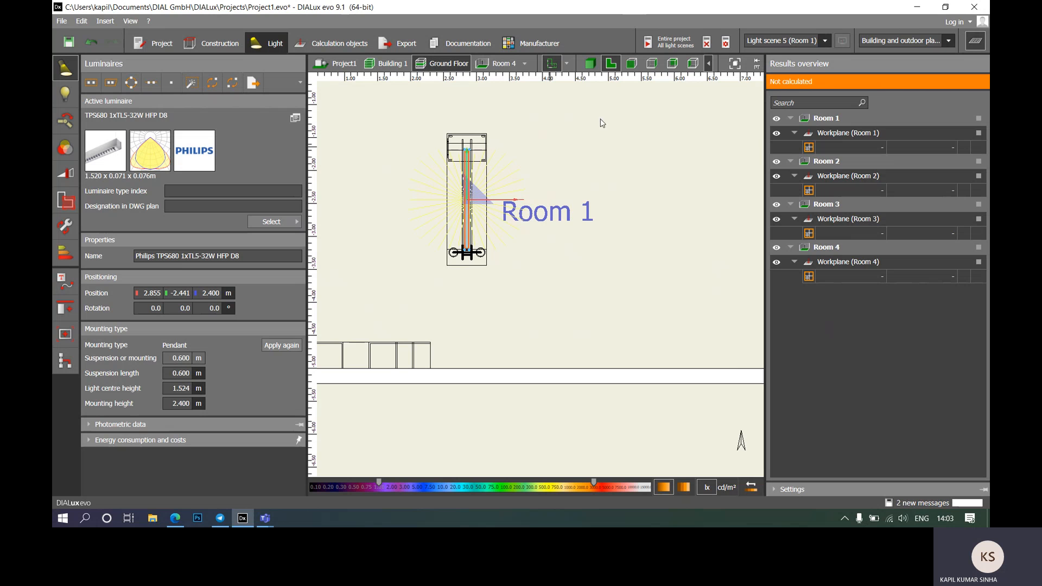
Step: In front elevation, set the pendant's suspension length to 0.7 m for a 2.300 m mounting height
{"action": "left_click", "coordinate": [631, 63]}
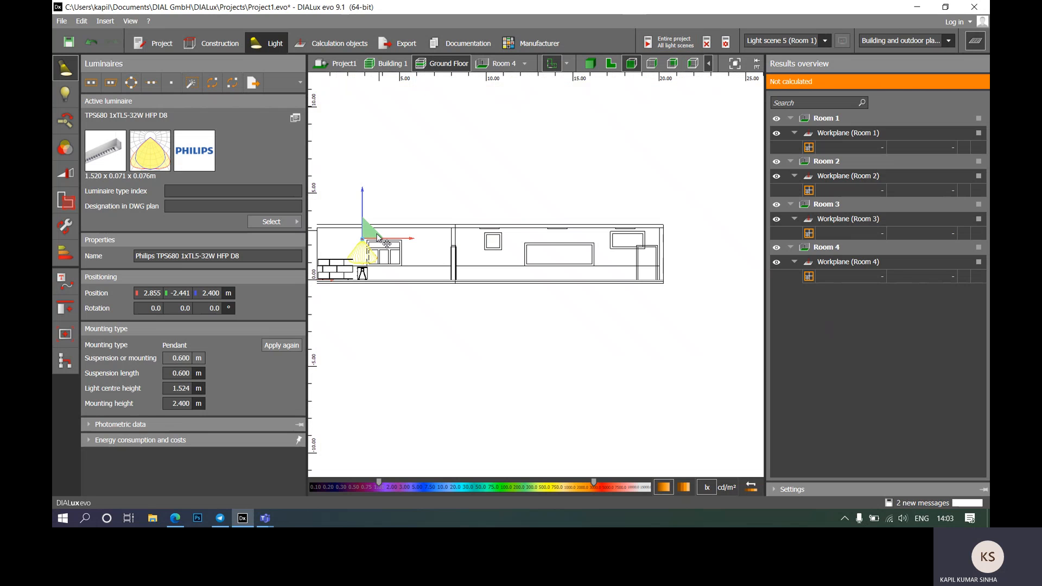
{"action": "scroll", "coordinate": [360, 276], "scroll_direction": "up", "scroll_amount": 8}
{"action": "scroll", "coordinate": [599, 313], "scroll_direction": "down", "scroll_amount": 3}
{"action": "scroll", "coordinate": [411, 288], "scroll_direction": "up", "scroll_amount": 5}
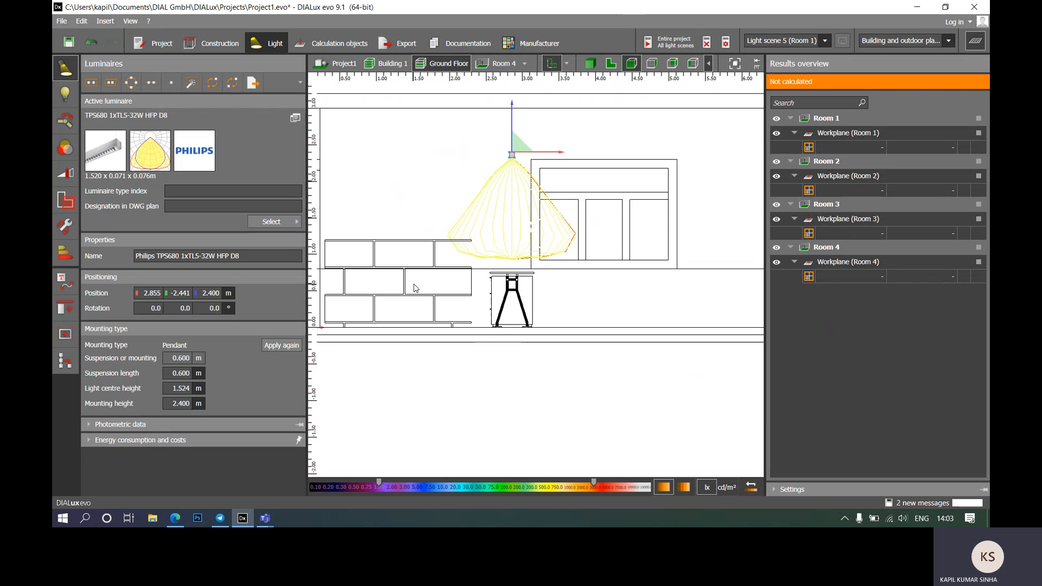
{"action": "scroll", "coordinate": [503, 332], "scroll_direction": "down", "scroll_amount": 3}
{"action": "scroll", "coordinate": [532, 156], "scroll_direction": "up", "scroll_amount": 3}
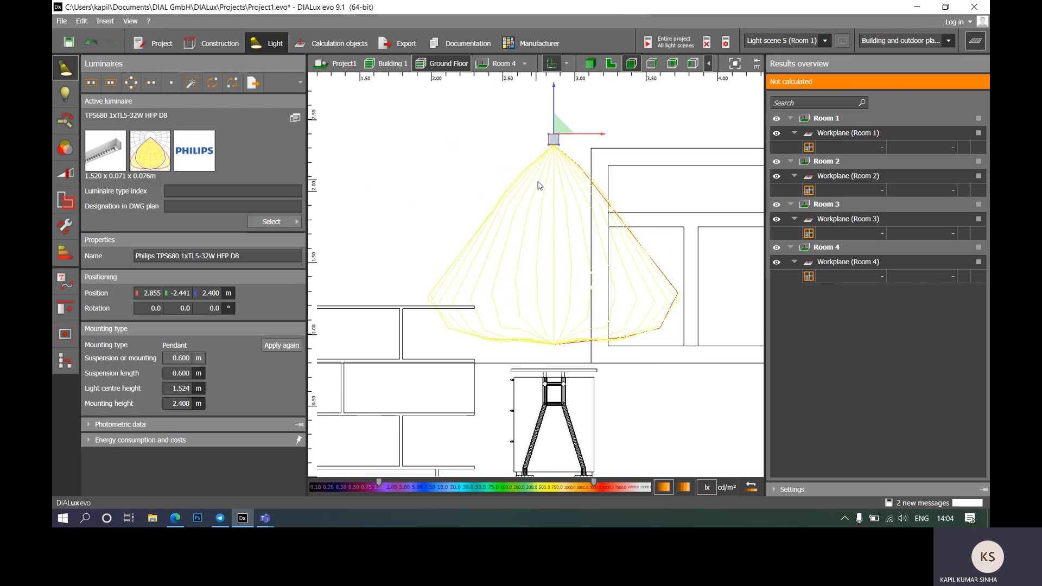
{"action": "scroll", "coordinate": [543, 182], "scroll_direction": "down", "scroll_amount": 4}
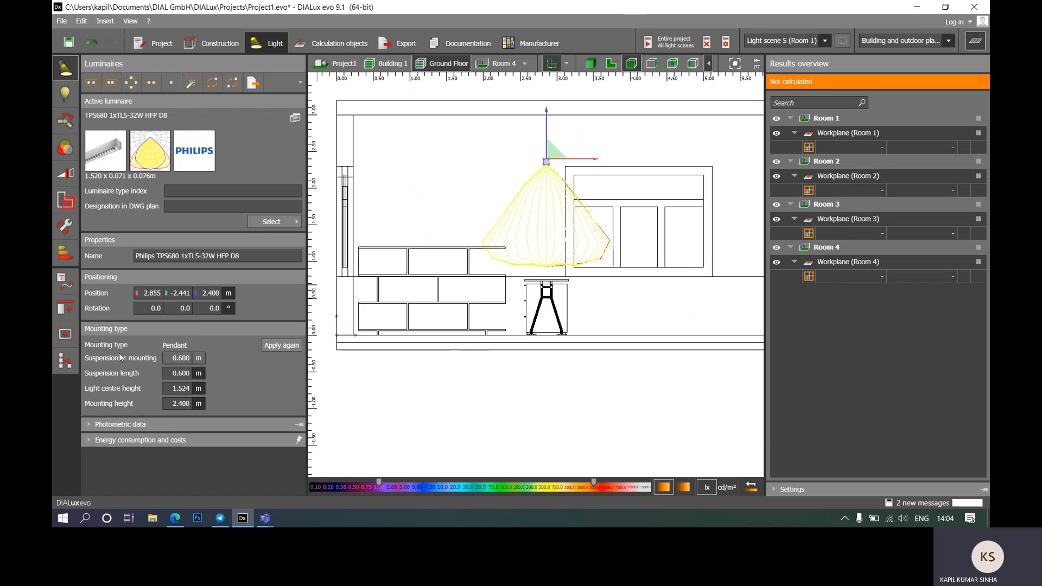
{"action": "left_click", "coordinate": [174, 373]}
{"action": "key", "text": "Return"}
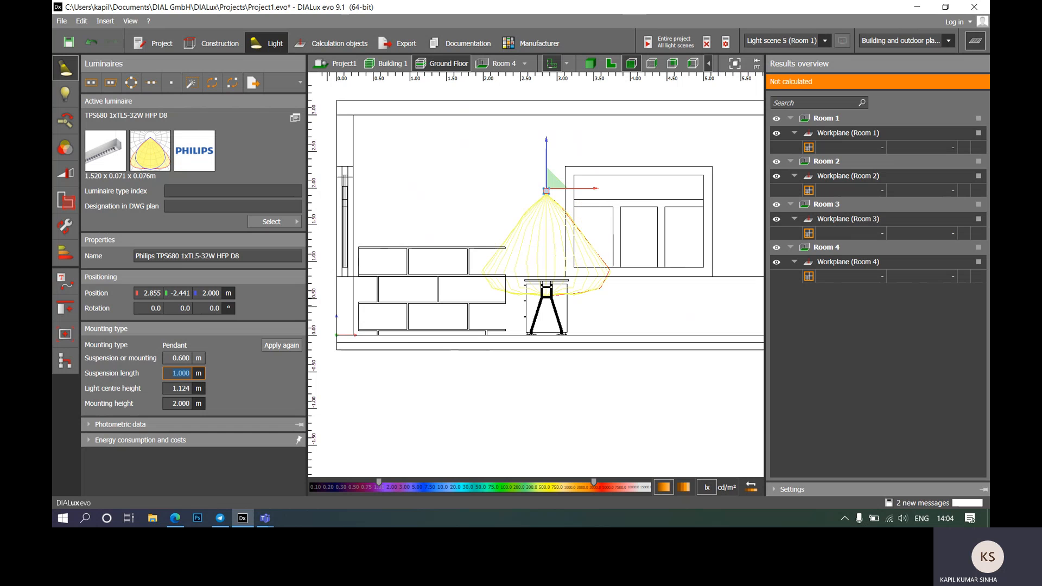
{"action": "left_click", "coordinate": [180, 373]}
{"action": "type", "text": "0.7"}
{"action": "key", "text": "Return"}
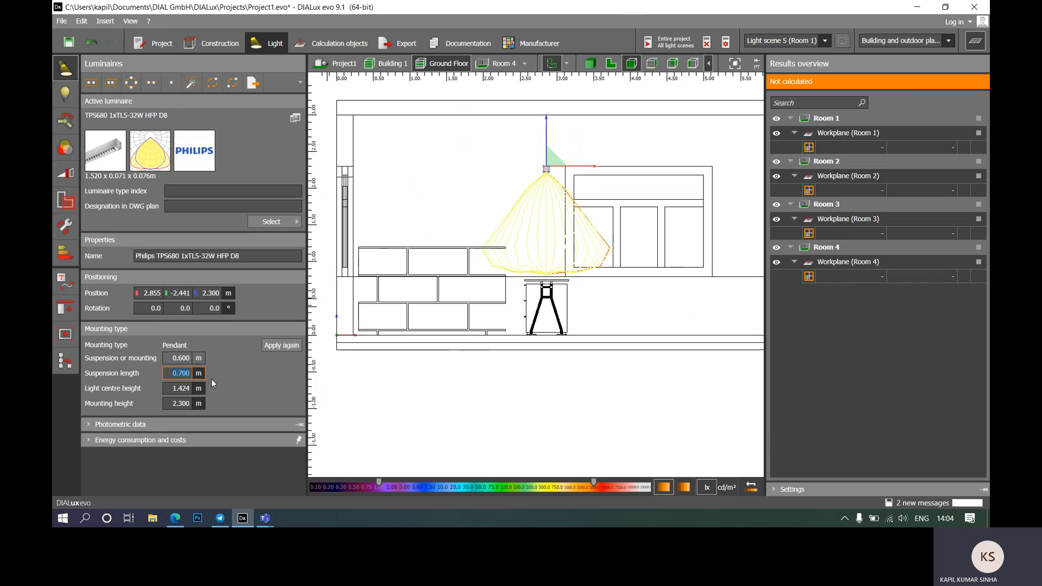
{"action": "scroll", "coordinate": [508, 215], "scroll_direction": "down", "scroll_amount": 3}
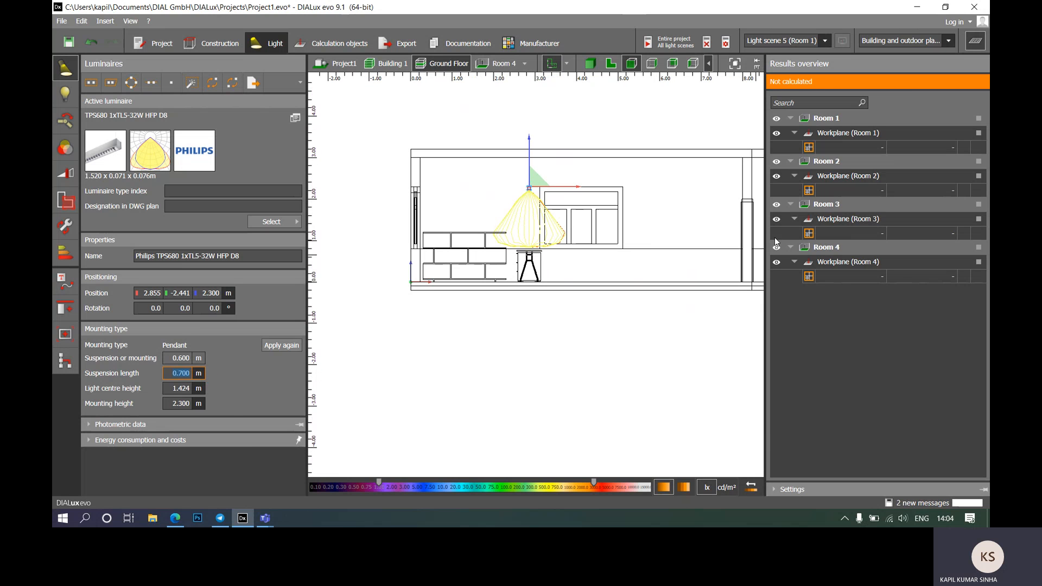
Step: Show Room 1 on its own in the 3D view with the pendant deselected
{"action": "left_click", "coordinate": [590, 64]}
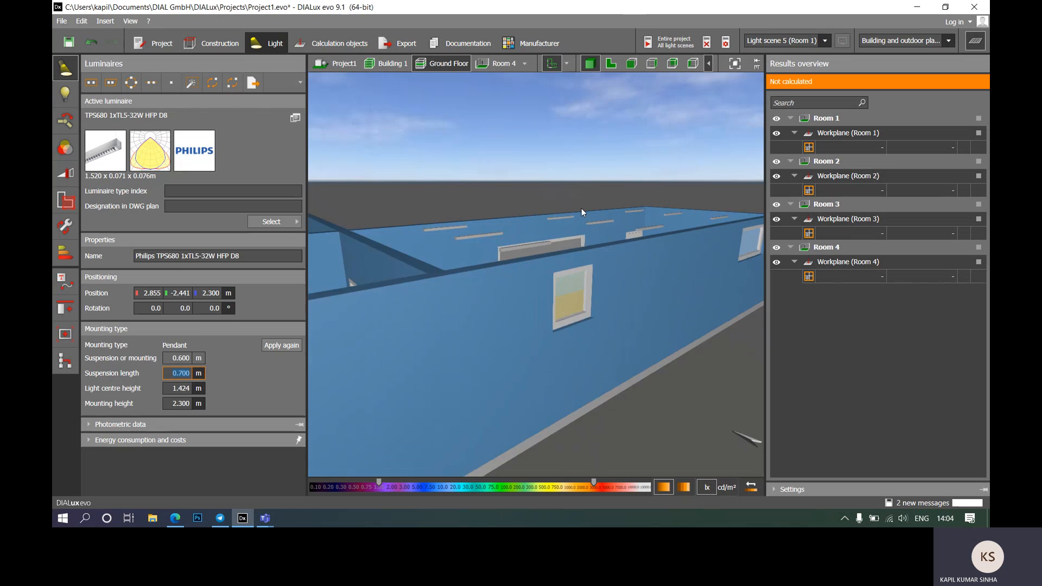
{"action": "scroll", "coordinate": [581, 209], "scroll_direction": "down", "scroll_amount": 5}
{"action": "left_click", "coordinate": [515, 62]}
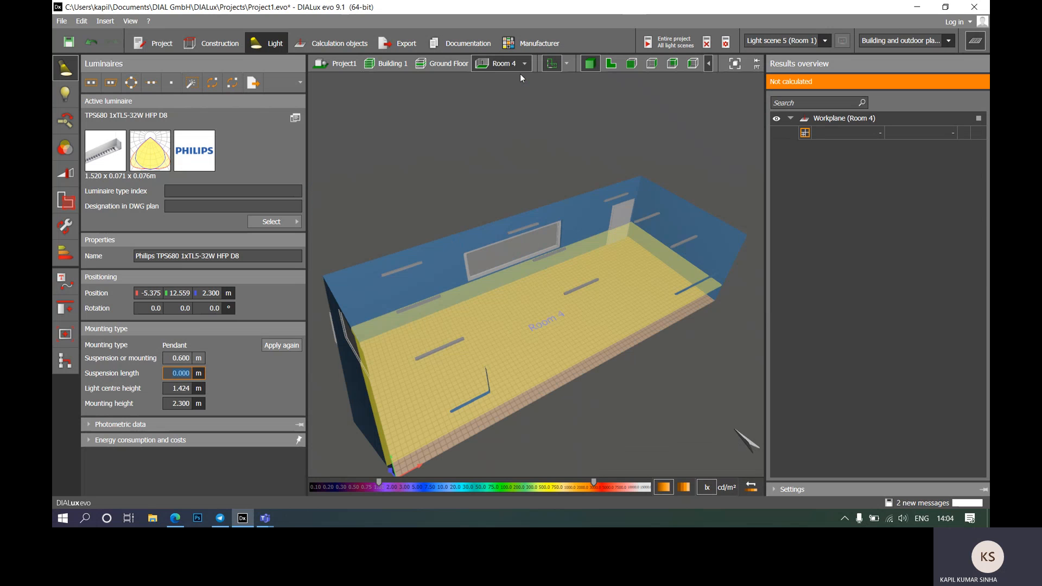
{"action": "left_click", "coordinate": [523, 62]}
{"action": "left_click", "coordinate": [533, 77]}
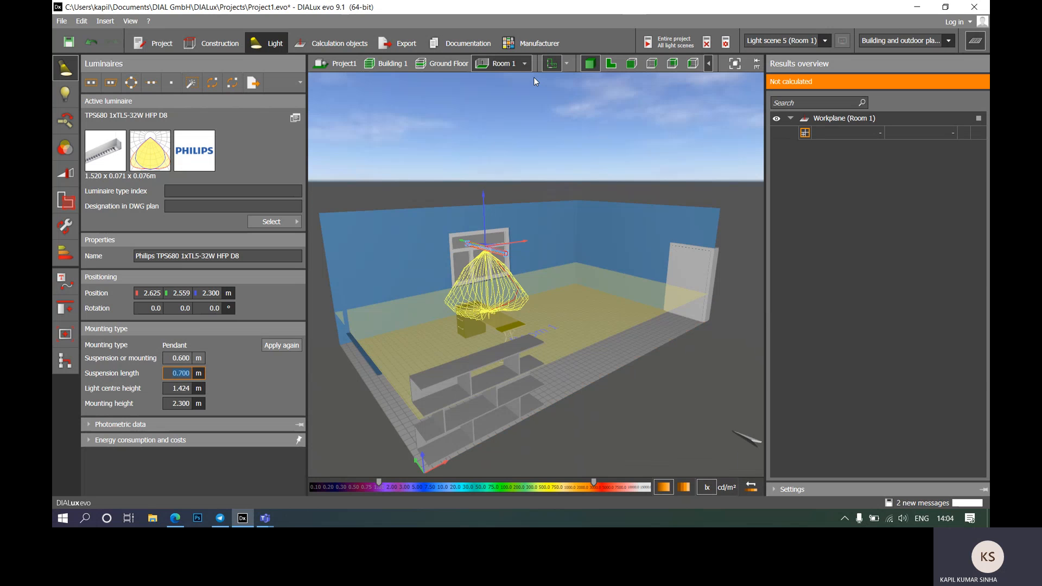
{"action": "scroll", "coordinate": [523, 308], "scroll_direction": "up", "scroll_amount": 5}
{"action": "scroll", "coordinate": [523, 305], "scroll_direction": "down", "scroll_amount": 3}
{"action": "left_click", "coordinate": [568, 126]}
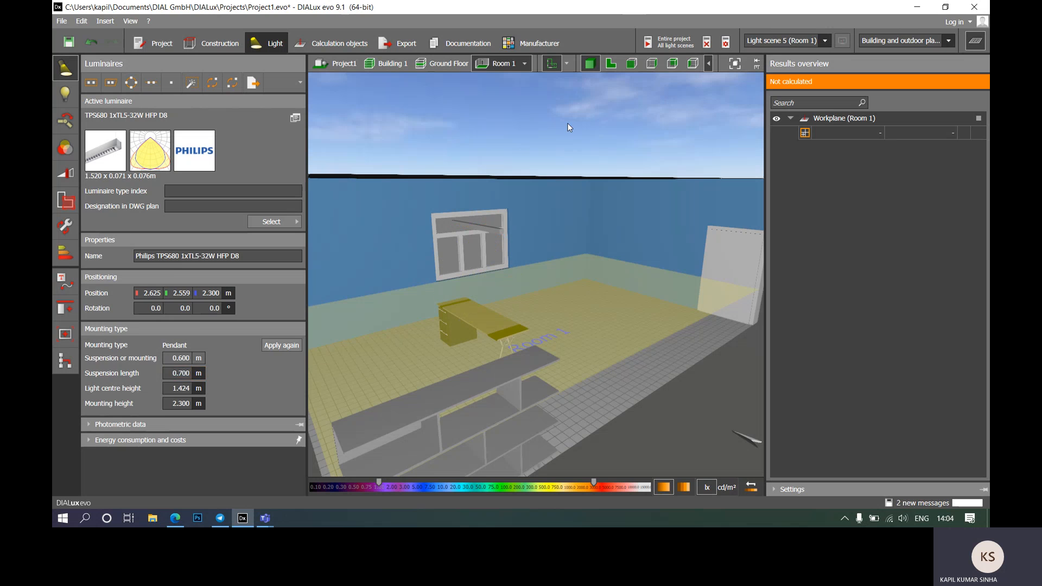
Step: Orbit around Room 1, hiding the Workplane (Room 1) and then showing it again
{"action": "right_click_drag", "start_coordinate": [491, 347], "coordinate": [722, 319]}
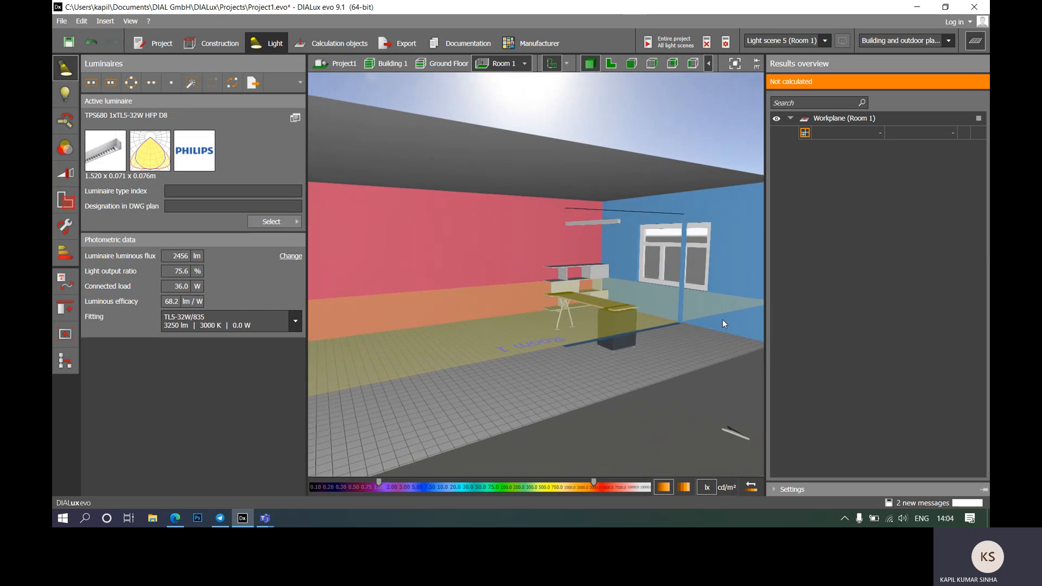
{"action": "scroll", "coordinate": [630, 220], "scroll_direction": "up", "scroll_amount": 5}
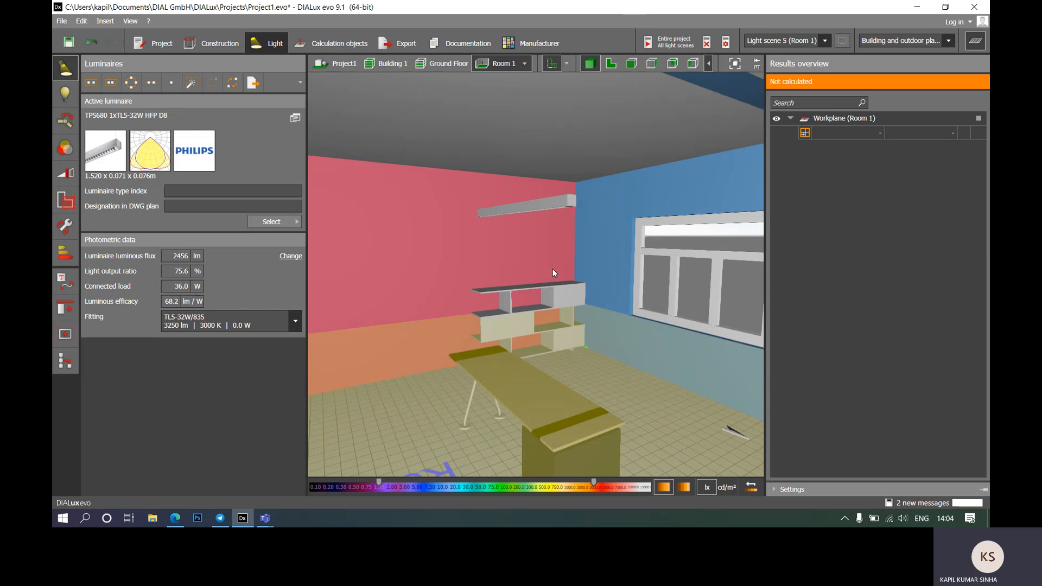
{"action": "scroll", "coordinate": [553, 269], "scroll_direction": "down", "scroll_amount": 5}
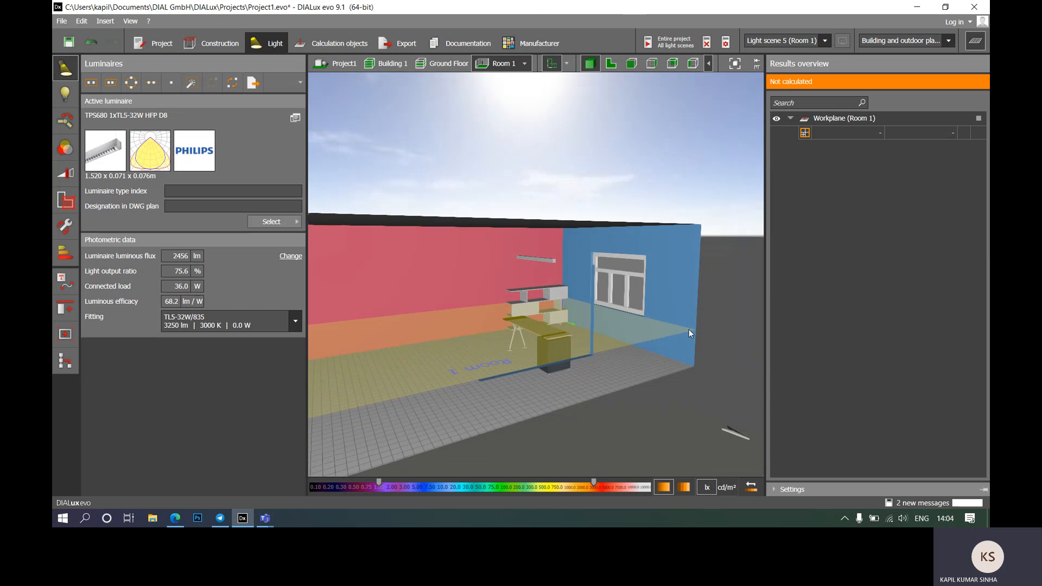
{"action": "right_click_drag", "start_coordinate": [731, 255], "coordinate": [717, 290]}
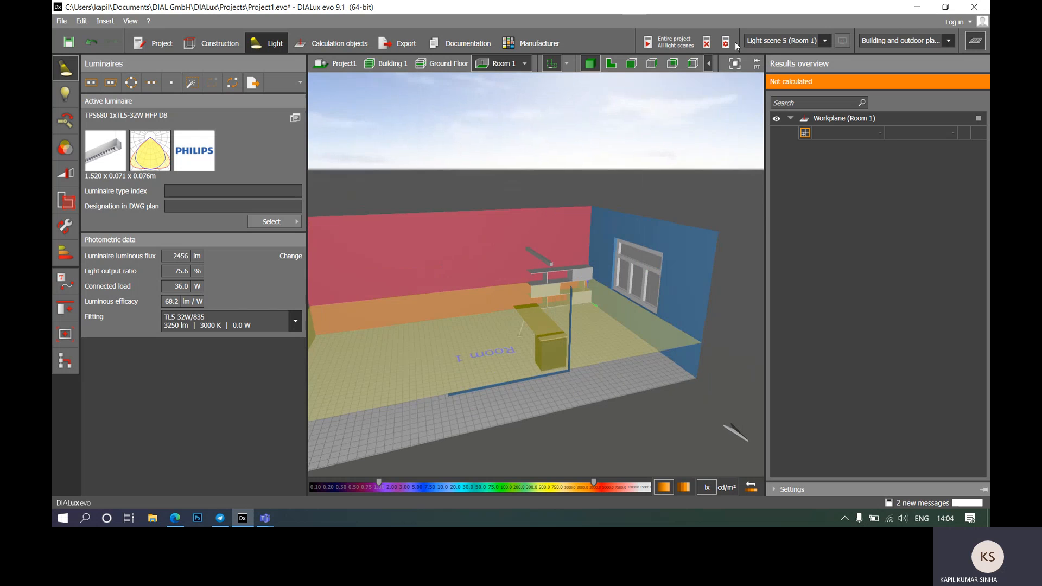
{"action": "left_click", "coordinate": [777, 122]}
{"action": "right_click_drag", "start_coordinate": [504, 319], "coordinate": [595, 352]}
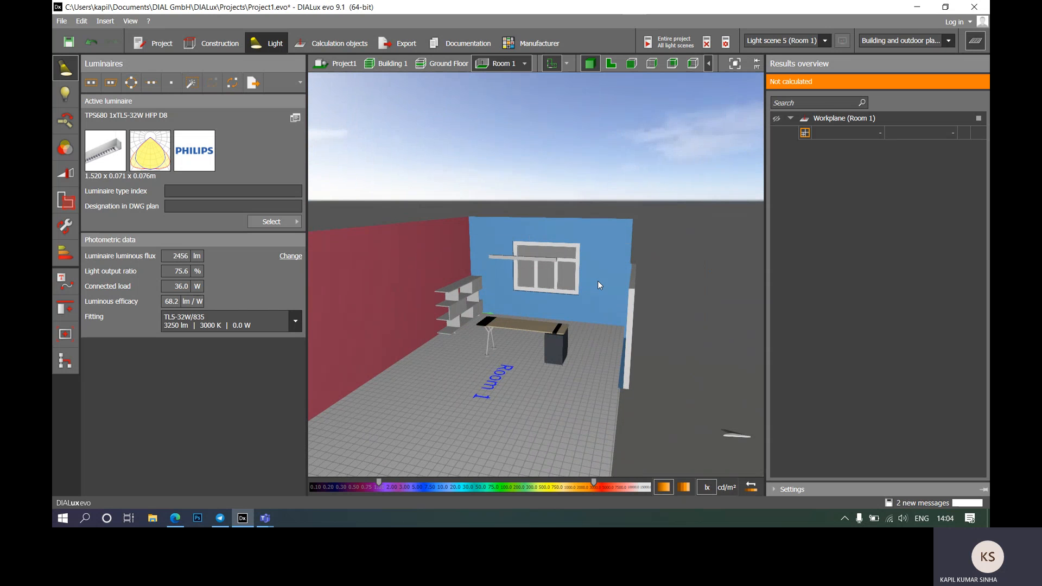
{"action": "left_click", "coordinate": [776, 120]}
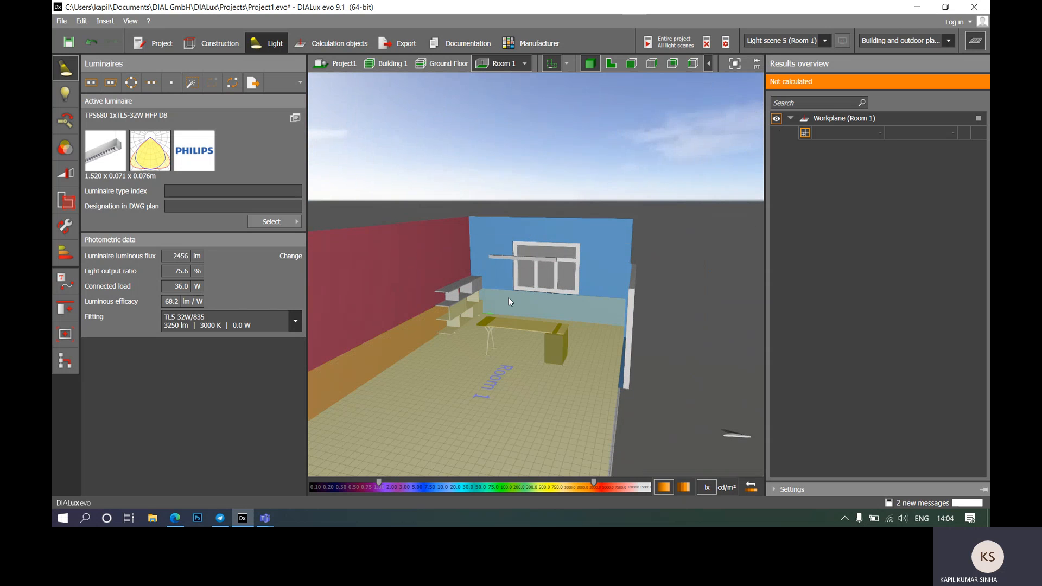
Step: Show the whole Ground Floor in 2D plan, framing all four rooms
{"action": "left_click", "coordinate": [611, 64]}
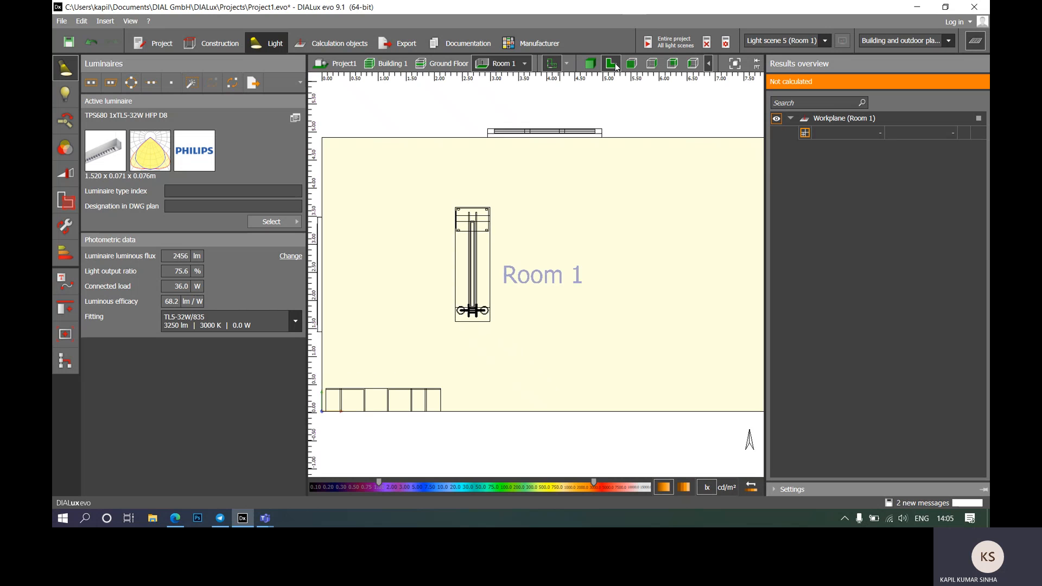
{"action": "scroll", "coordinate": [486, 198], "scroll_direction": "down", "scroll_amount": 5}
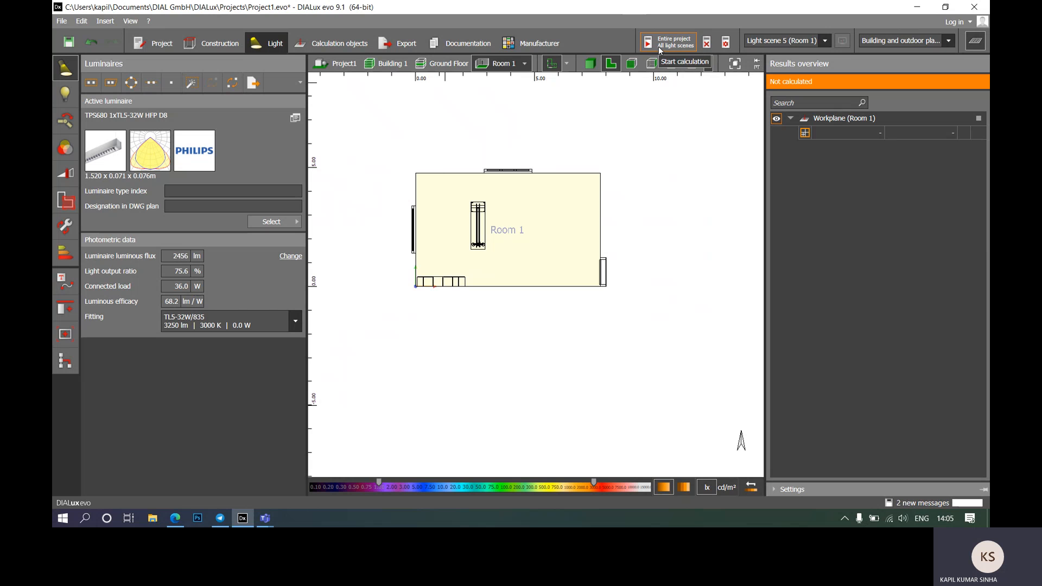
{"action": "left_click", "coordinate": [438, 63]}
{"action": "scroll", "coordinate": [502, 209], "scroll_direction": "down", "scroll_amount": 10}
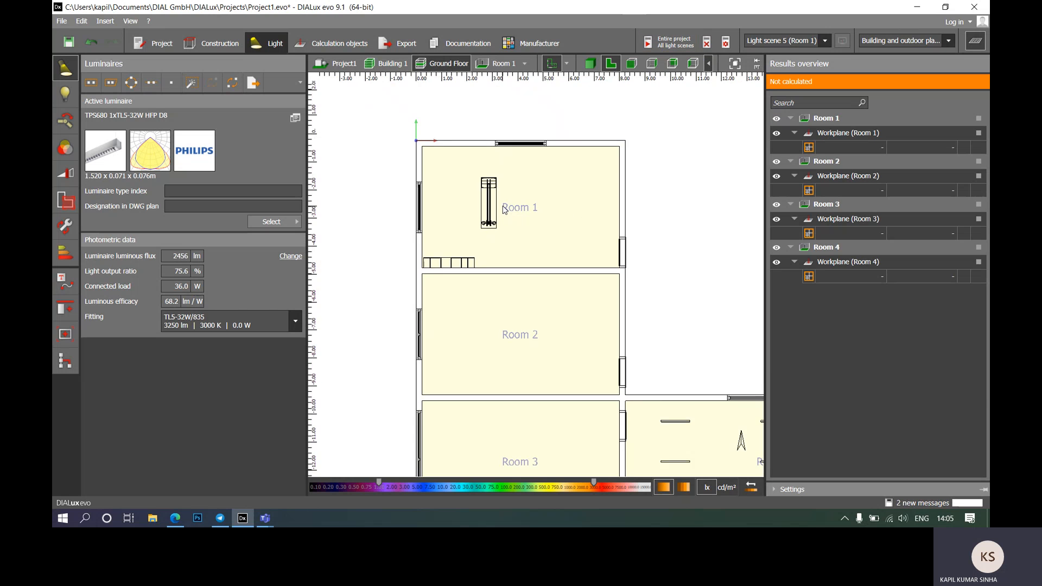
{"action": "scroll", "coordinate": [661, 215], "scroll_direction": "down", "scroll_amount": 1}
{"action": "middle_click_drag", "start_coordinate": [662, 215], "coordinate": [618, 234]}
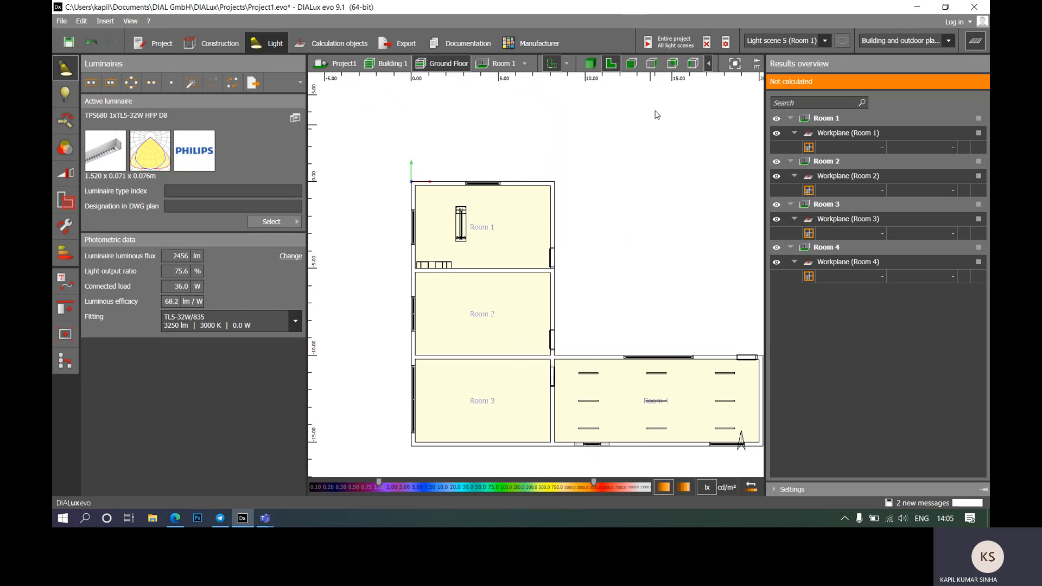
Step: Calculate Entire project / All light scenes and save the project when prompted
{"action": "left_click", "coordinate": [668, 45]}
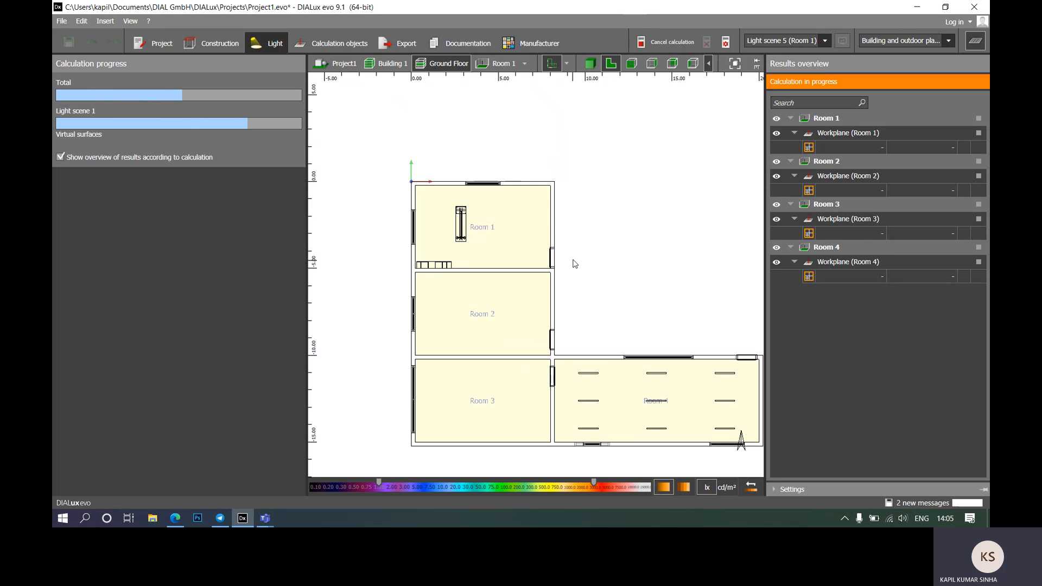
{"action": "scroll", "coordinate": [450, 235], "scroll_direction": "up", "scroll_amount": 5}
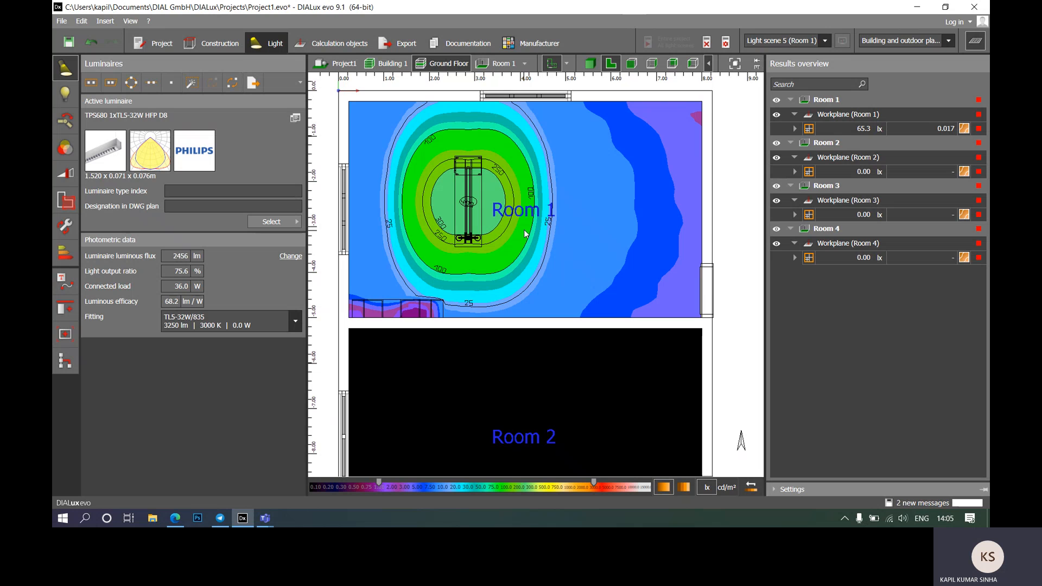
{"action": "scroll", "coordinate": [525, 234], "scroll_direction": "down", "scroll_amount": 4}
{"action": "scroll", "coordinate": [503, 215], "scroll_direction": "up", "scroll_amount": 5}
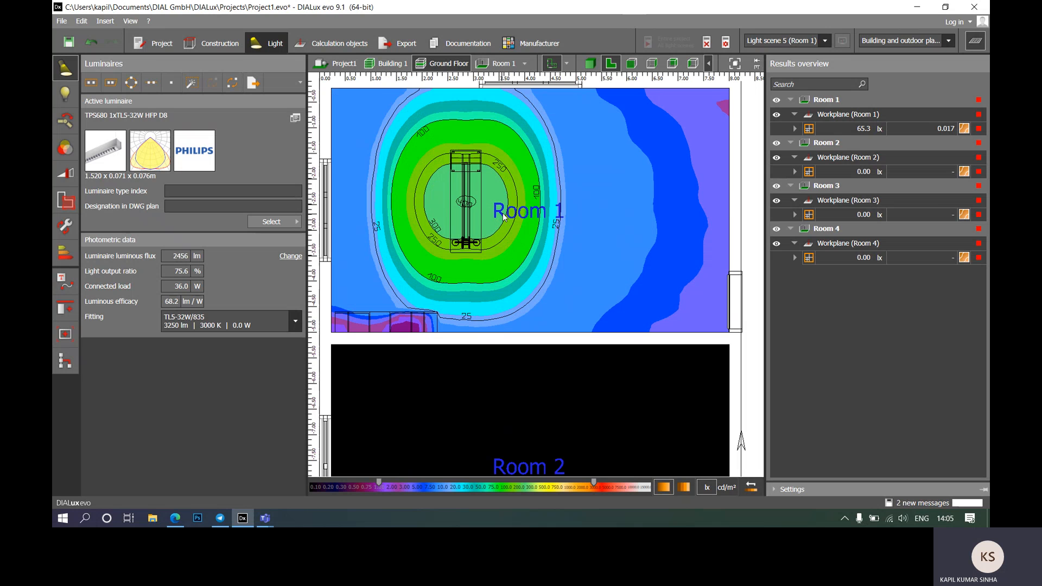
{"action": "middle_click_drag", "start_coordinate": [502, 212], "coordinate": [476, 214]}
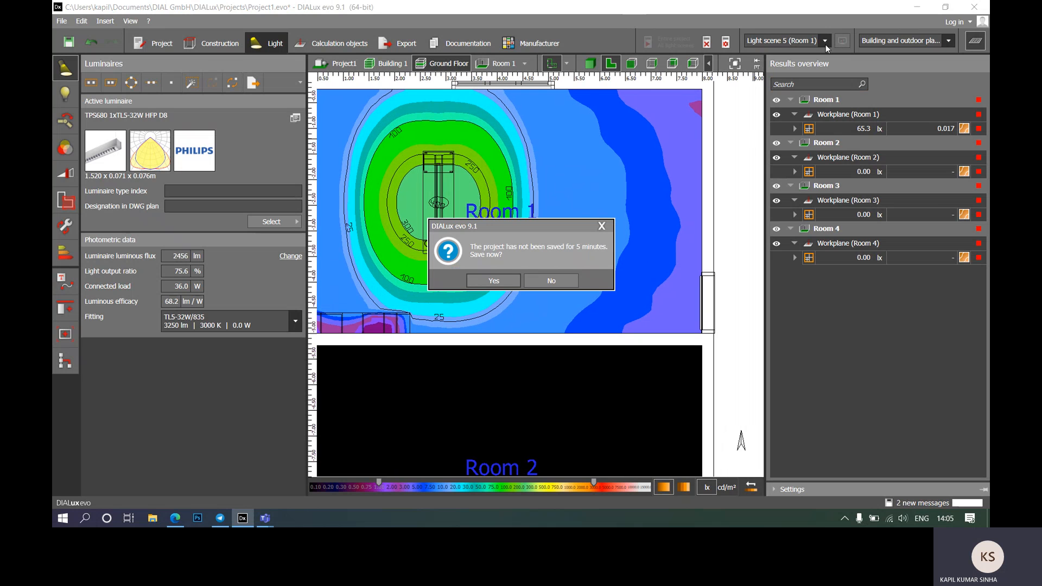
{"action": "left_click", "coordinate": [505, 286]}
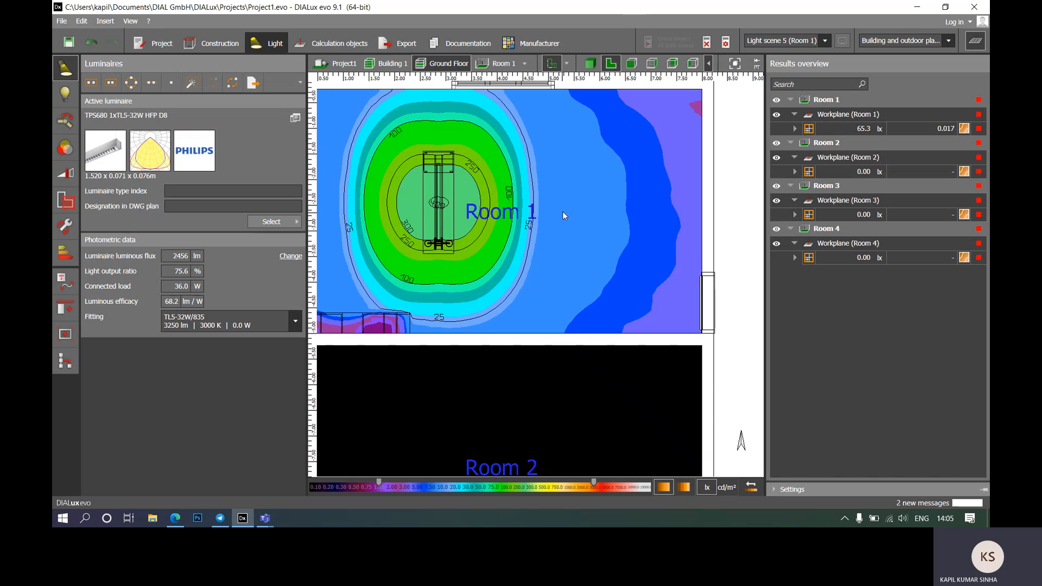
{"action": "scroll", "coordinate": [568, 204], "scroll_direction": "down", "scroll_amount": 2}
{"action": "scroll", "coordinate": [567, 204], "scroll_direction": "up", "scroll_amount": 2}
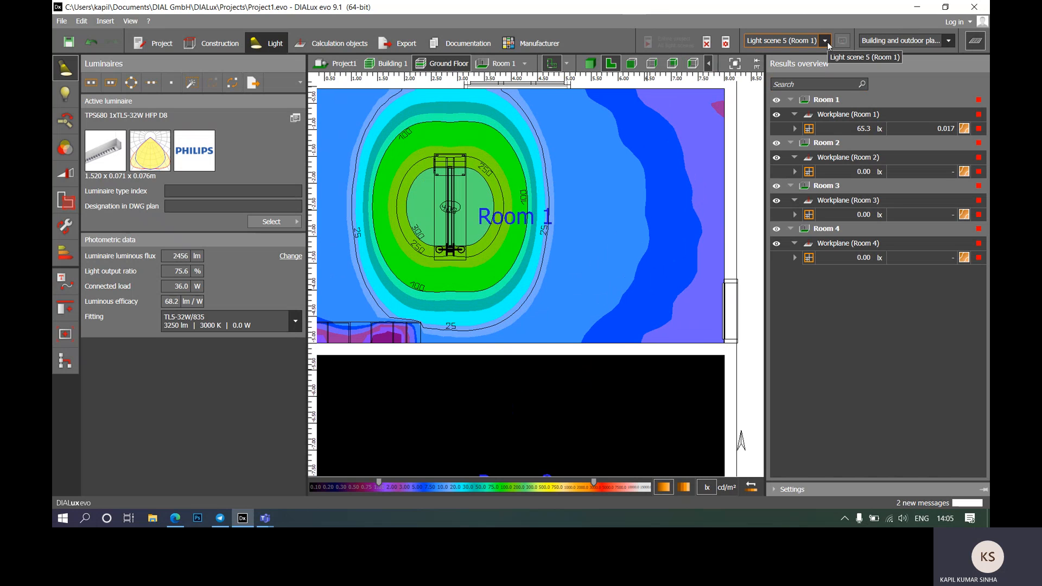
Step: Expand the Workplane (Room 1) results: 65.3 lx average against the 500 lx target
{"action": "left_click", "coordinate": [795, 129]}
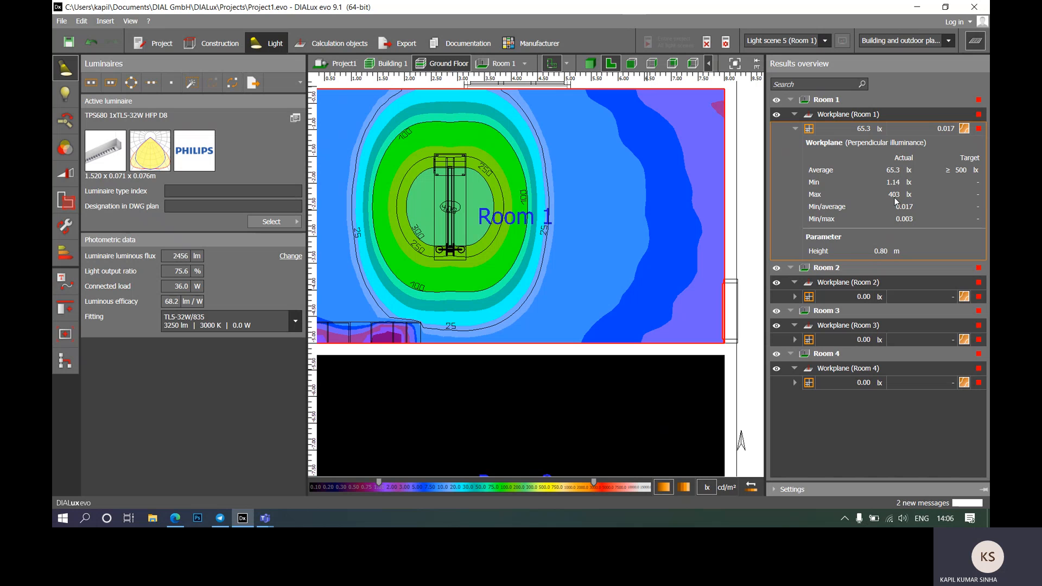
{"action": "scroll", "coordinate": [551, 173], "scroll_direction": "down", "scroll_amount": 2}
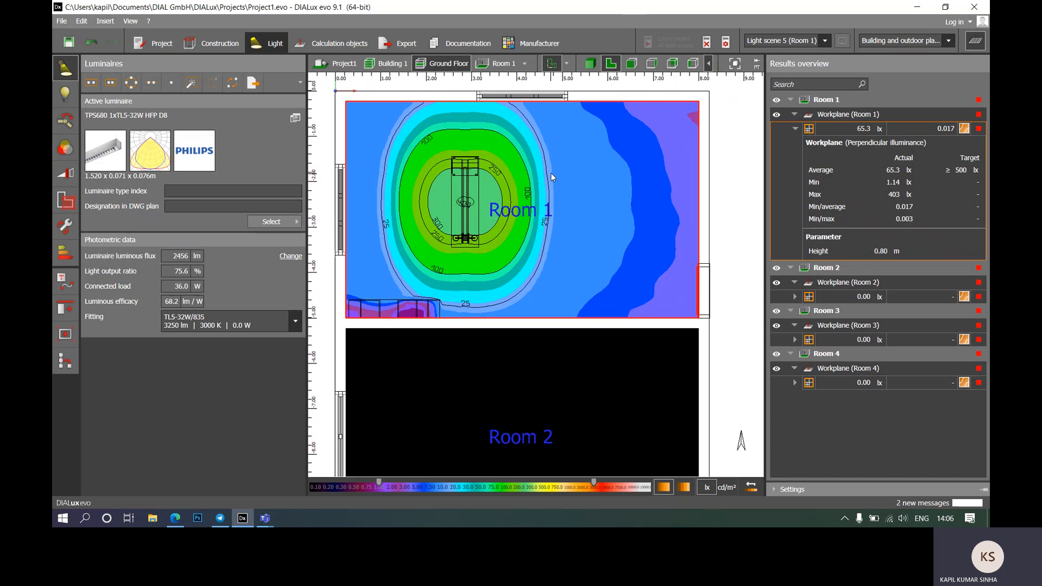
{"action": "scroll", "coordinate": [474, 224], "scroll_direction": "up", "scroll_amount": 2}
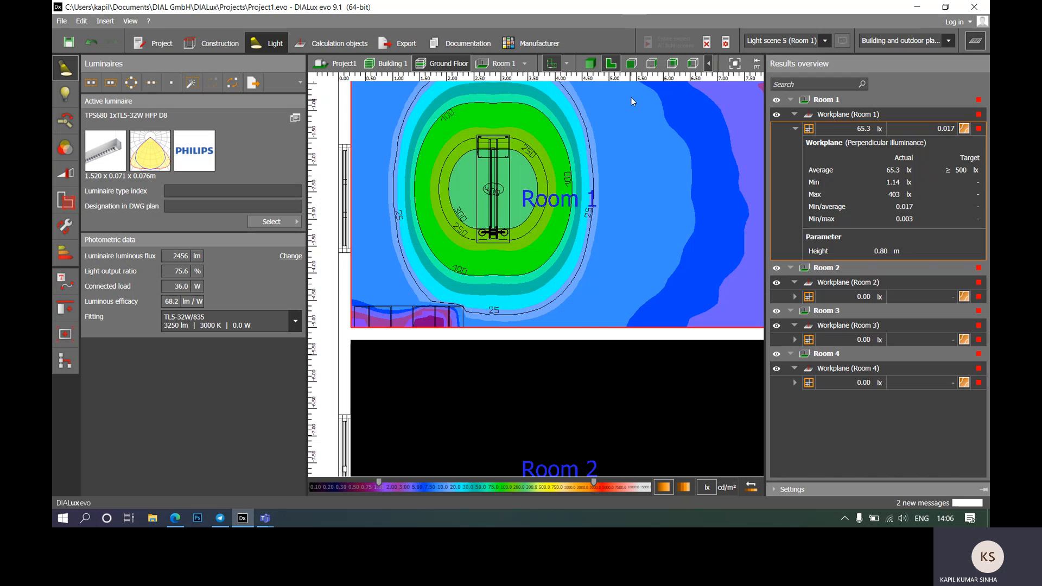
{"action": "left_click", "coordinate": [587, 63]}
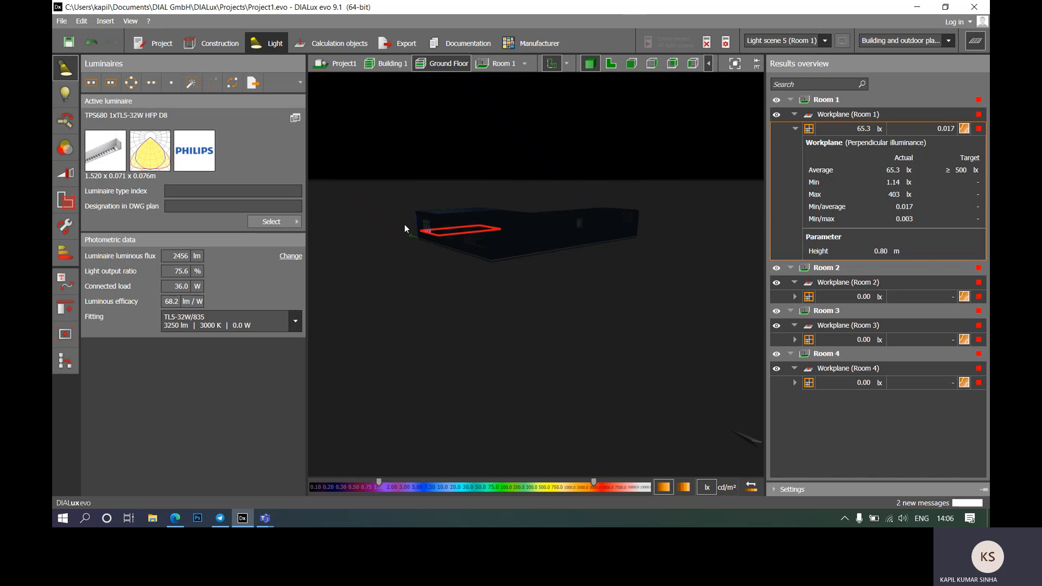
Step: Focus on Room 1 in 3D, hide the false-colour workplane, and orbit around the desk
{"action": "left_click", "coordinate": [500, 64]}
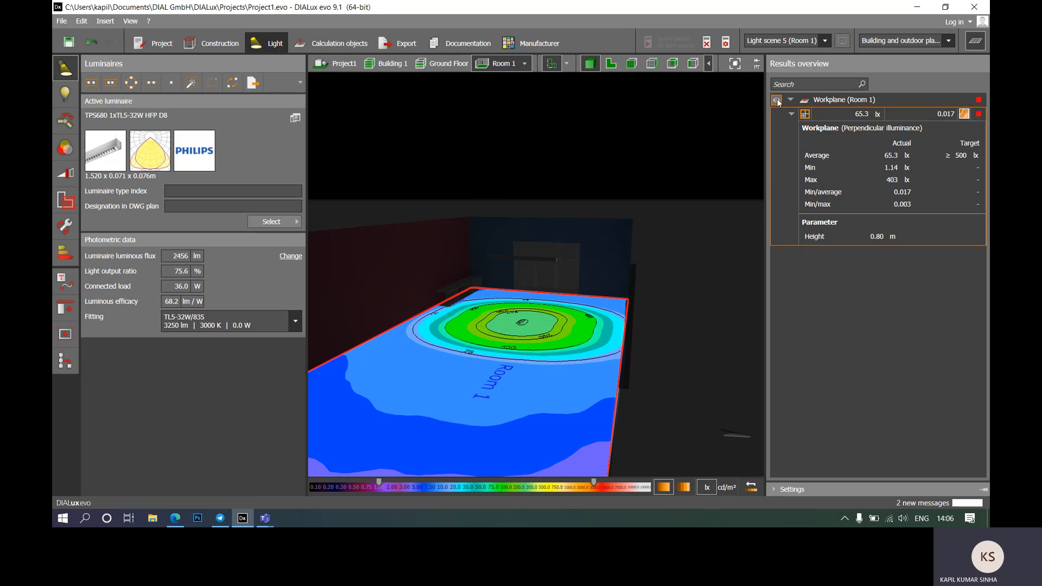
{"action": "left_click", "coordinate": [754, 287]}
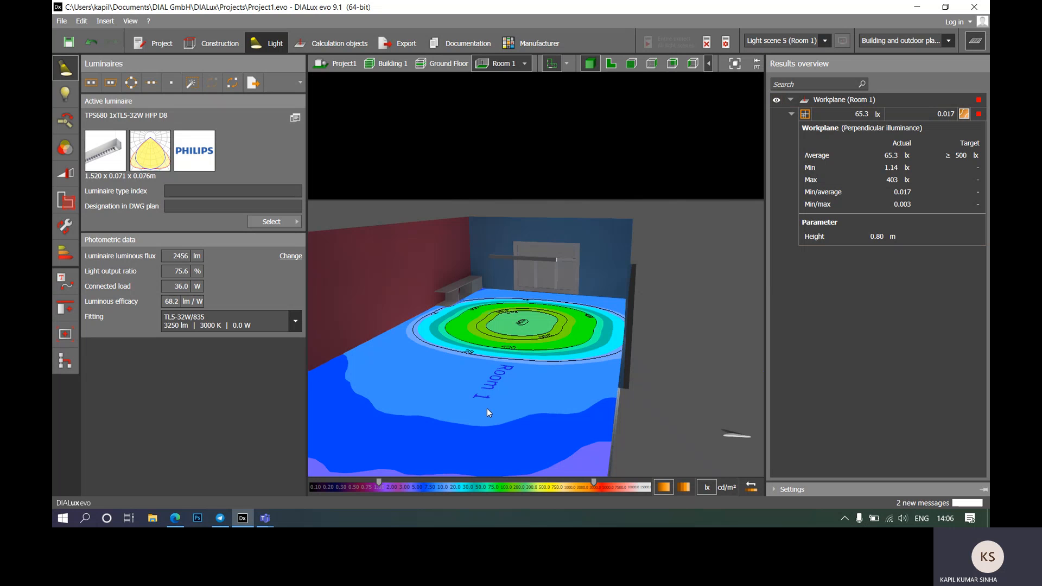
{"action": "scroll", "coordinate": [555, 239], "scroll_direction": "down", "scroll_amount": 5}
{"action": "scroll", "coordinate": [539, 295], "scroll_direction": "up", "scroll_amount": 5}
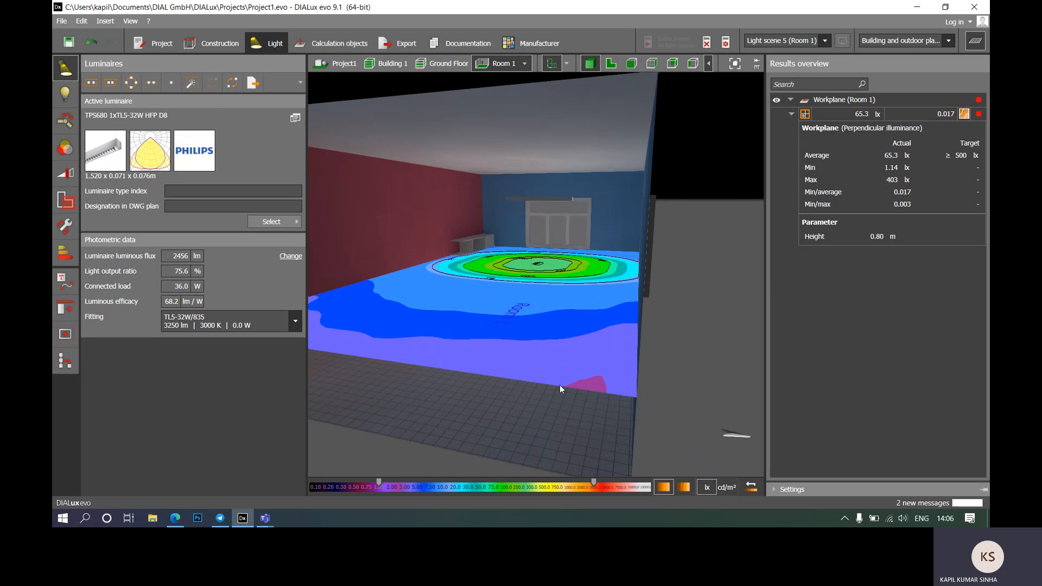
{"action": "left_click", "coordinate": [777, 101]}
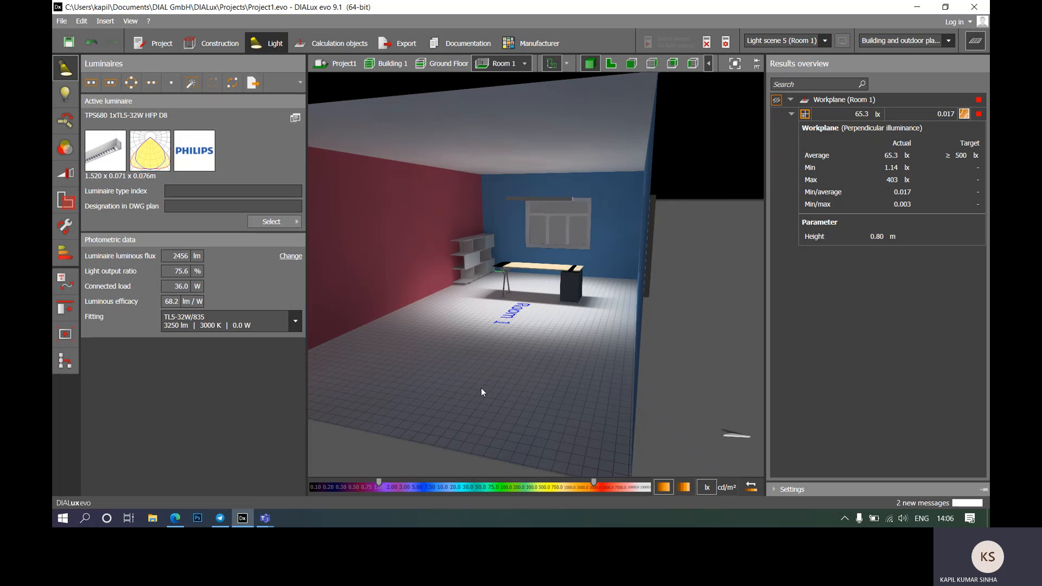
{"action": "right_click_drag", "start_coordinate": [524, 305], "coordinate": [578, 303]}
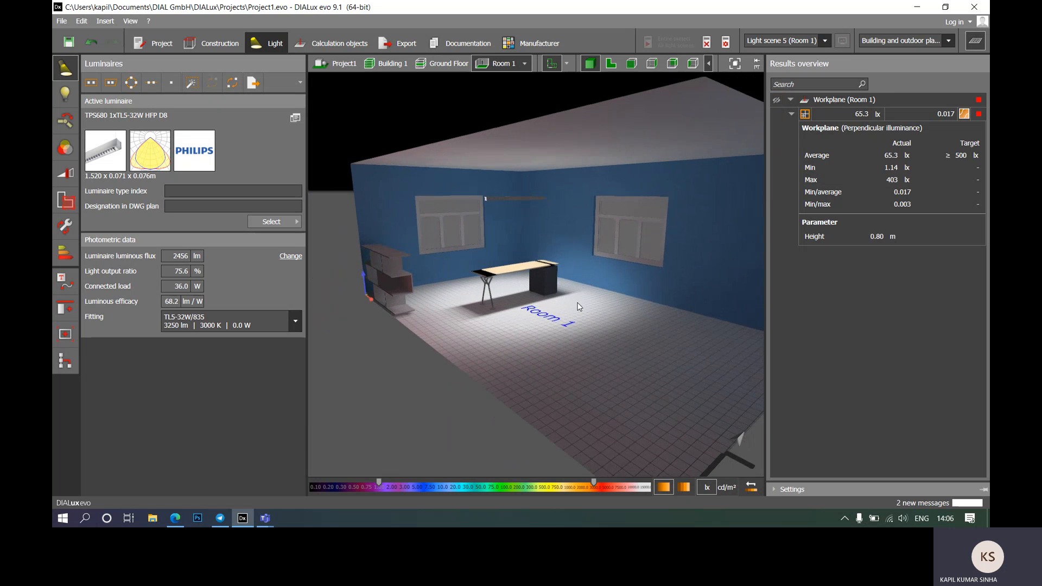
{"action": "scroll", "coordinate": [488, 214], "scroll_direction": "up", "scroll_amount": 4}
{"action": "right_click_drag", "start_coordinate": [593, 383], "coordinate": [632, 407]}
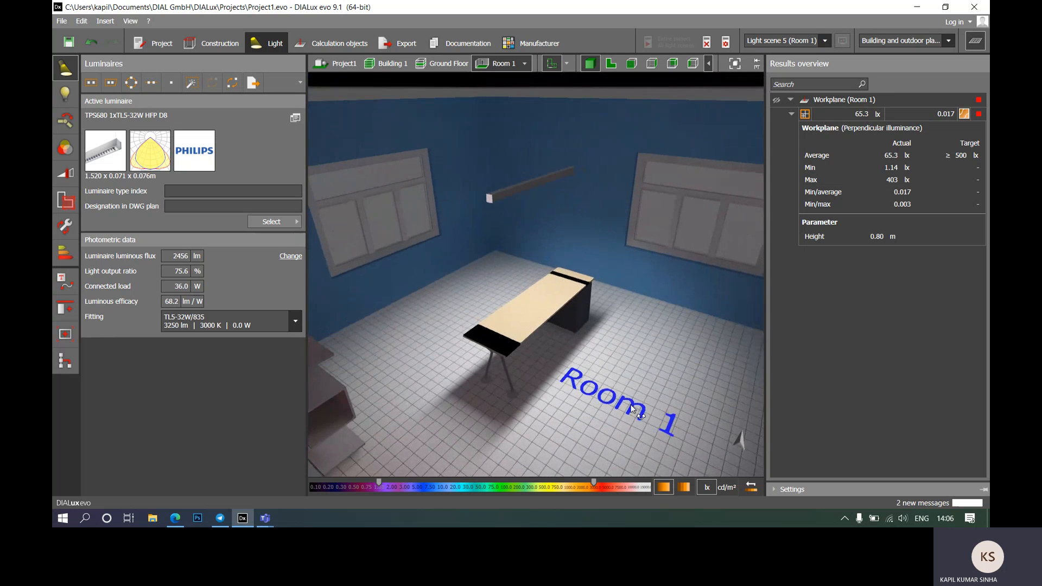
Step: Toggle the false-colour overlay on and off again, leaving it hidden, and look up at the pendant
{"action": "left_click", "coordinate": [778, 101]}
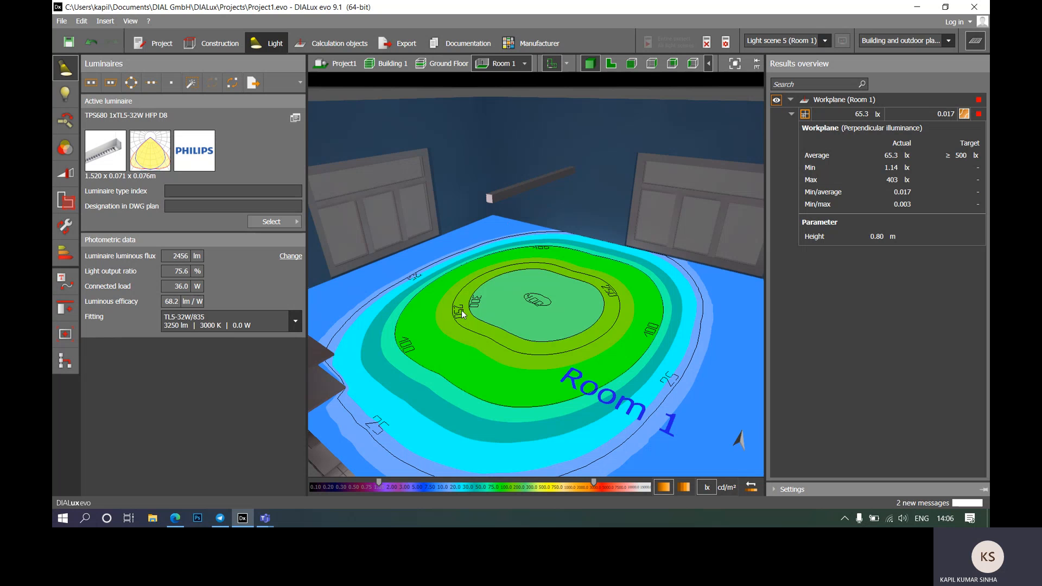
{"action": "scroll", "coordinate": [423, 261], "scroll_direction": "down", "scroll_amount": 3}
{"action": "scroll", "coordinate": [550, 357], "scroll_direction": "down", "scroll_amount": 5}
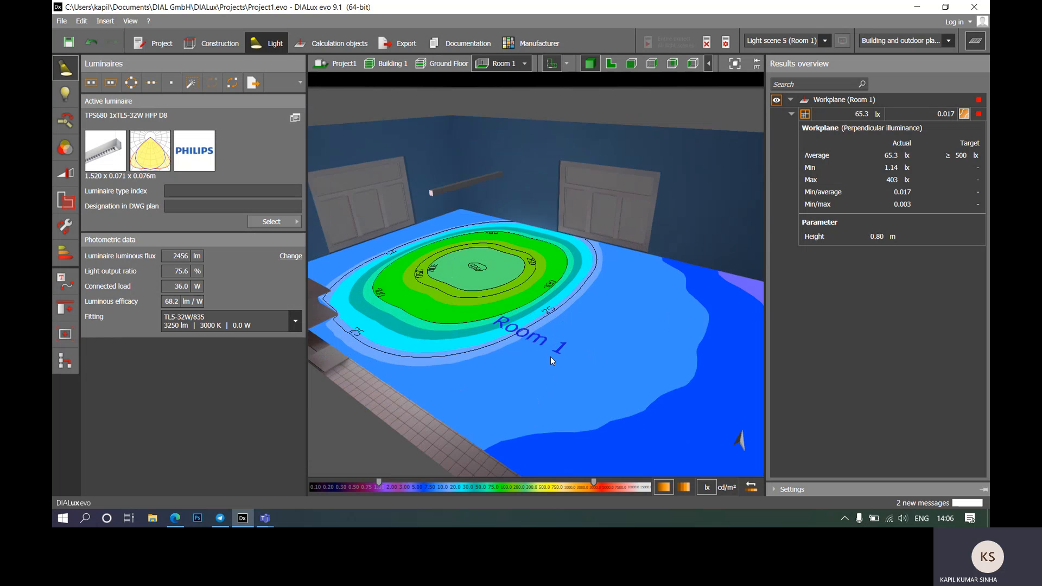
{"action": "left_click", "coordinate": [778, 101]}
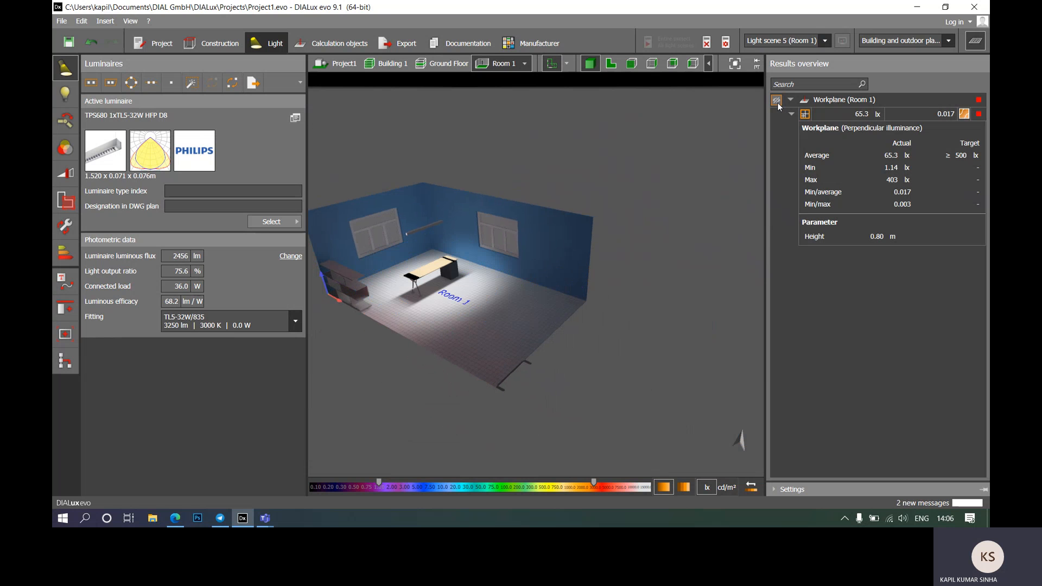
{"action": "scroll", "coordinate": [505, 324], "scroll_direction": "up", "scroll_amount": 5}
{"action": "scroll", "coordinate": [562, 234], "scroll_direction": "down", "scroll_amount": 3}
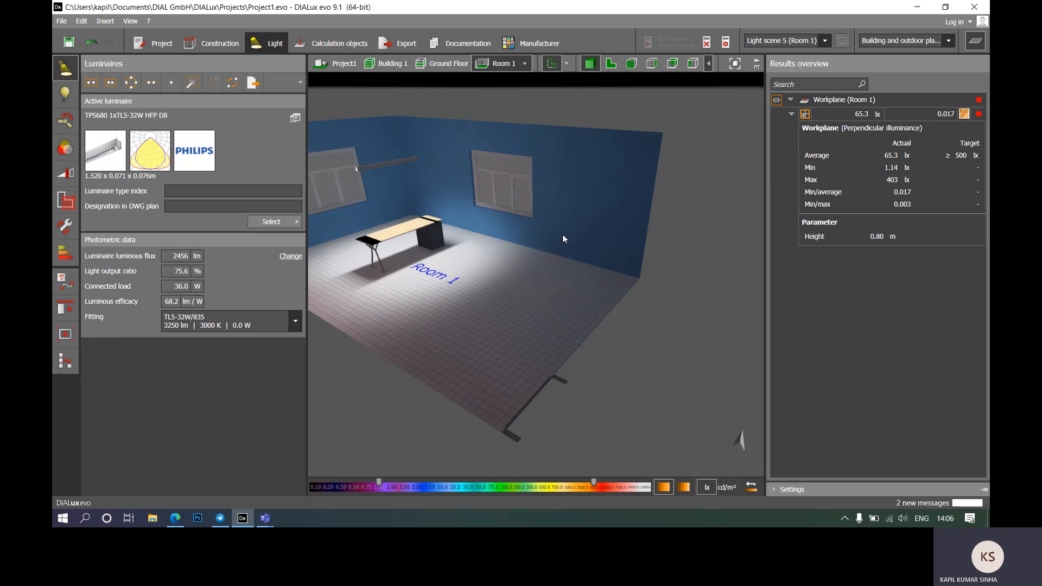
{"action": "mouse_move", "coordinate": [432, 227]}
{"action": "left_mouse_down"}
{"action": "mouse_move", "coordinate": [435, 187]}
{"action": "mouse_move", "coordinate": [521, 215]}
{"action": "mouse_move", "coordinate": [580, 181]}
{"action": "mouse_move", "coordinate": [455, 256]}
{"action": "mouse_move", "coordinate": [412, 248]}
{"action": "mouse_move", "coordinate": [428, 211]}
{"action": "mouse_move", "coordinate": [435, 223]}
{"action": "left_mouse_up"}
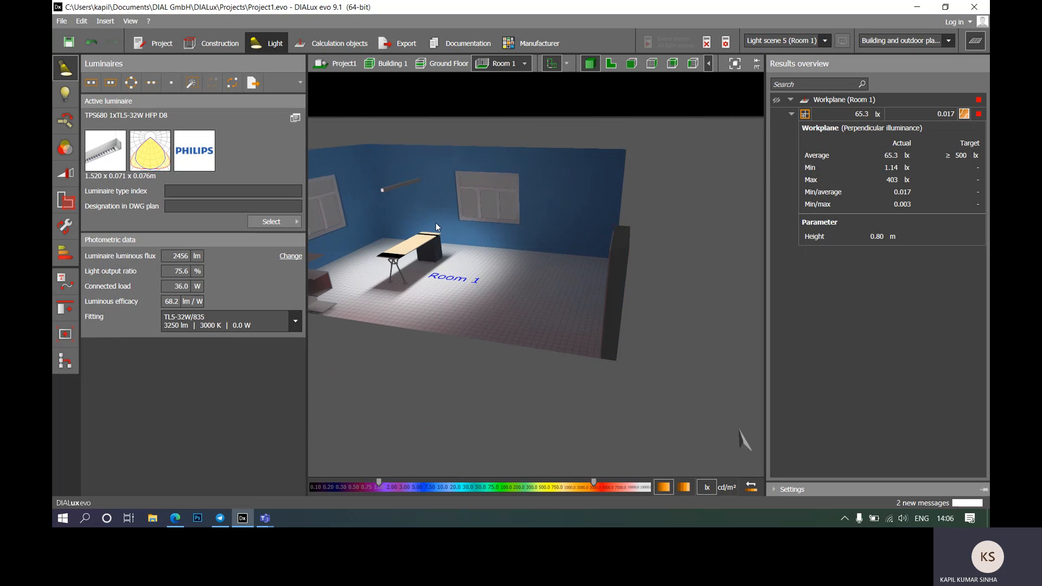
Step: Place a second TPS680 pendant in Room 1 and slide it right to X 5.605 m
{"action": "left_click", "coordinate": [611, 63]}
{"action": "scroll", "coordinate": [518, 256], "scroll_direction": "up", "scroll_amount": 3}
{"action": "scroll", "coordinate": [519, 257], "scroll_direction": "up", "scroll_amount": 3}
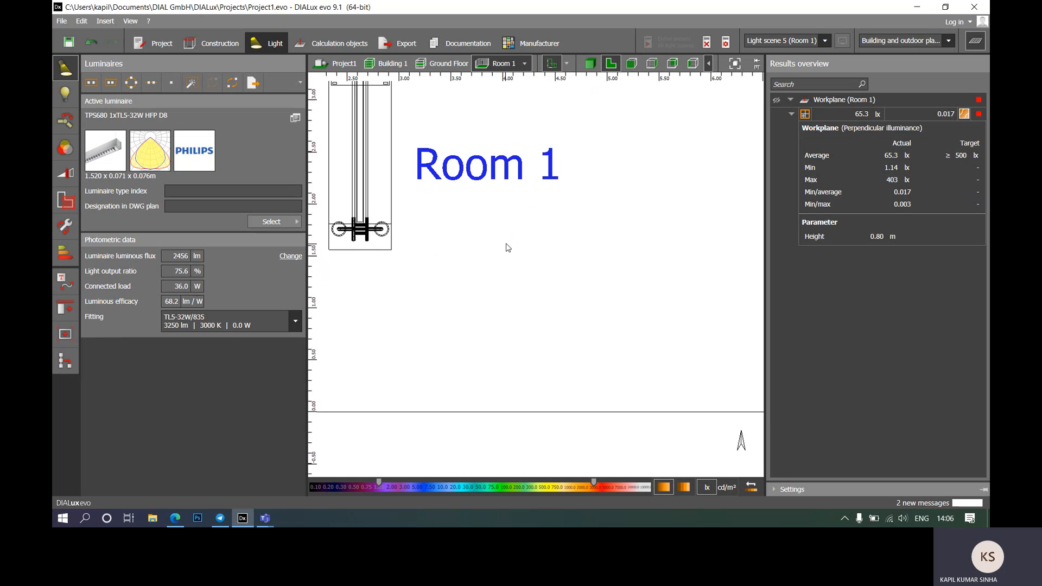
{"action": "scroll", "coordinate": [552, 175], "scroll_direction": "down", "scroll_amount": 1}
{"action": "left_click", "coordinate": [416, 172]}
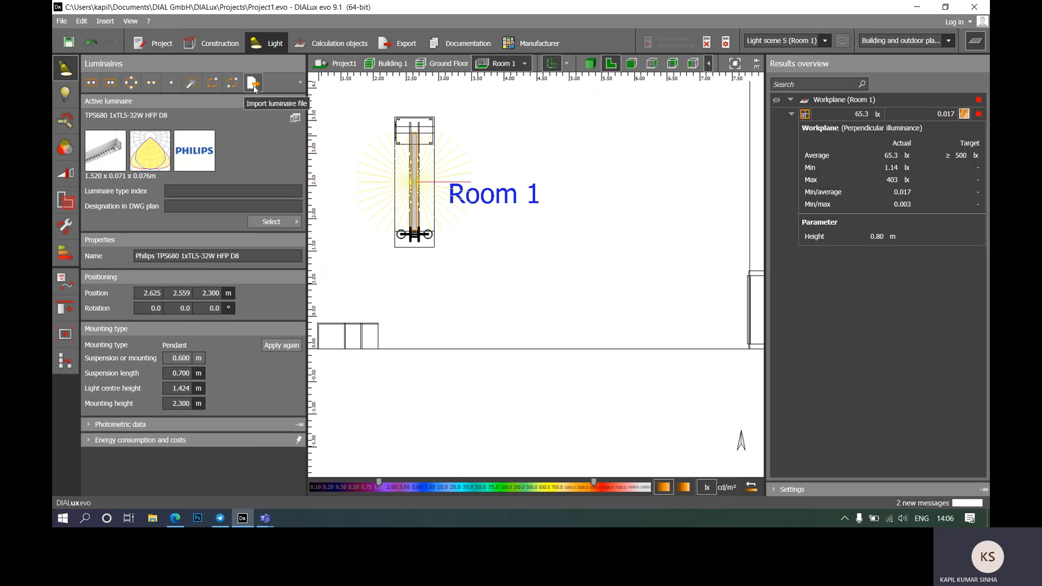
{"action": "left_click", "coordinate": [414, 180]}
{"action": "left_click", "coordinate": [510, 283]}
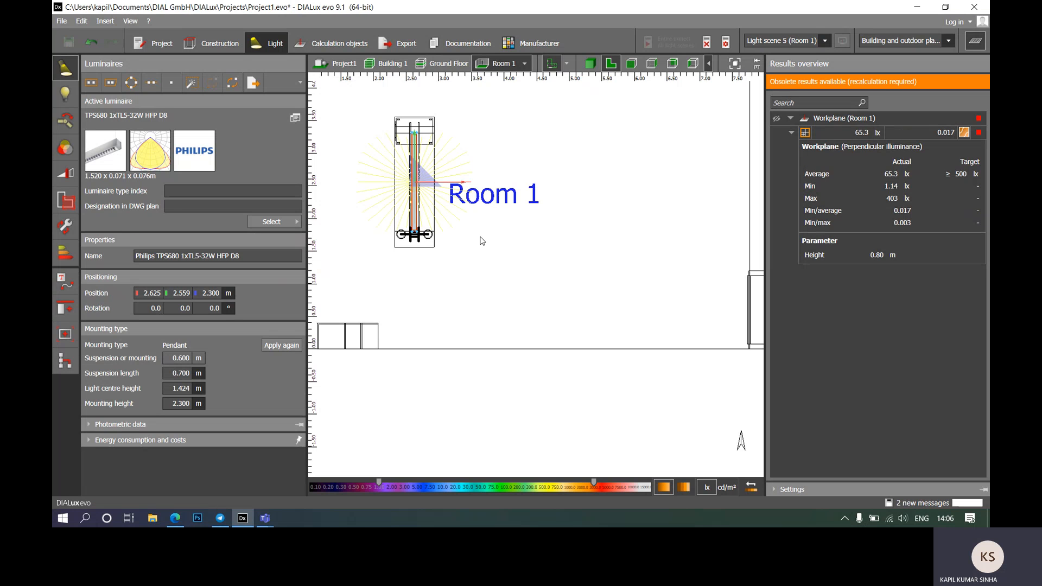
{"action": "left_click_drag", "start_coordinate": [446, 181], "coordinate": [637, 181]}
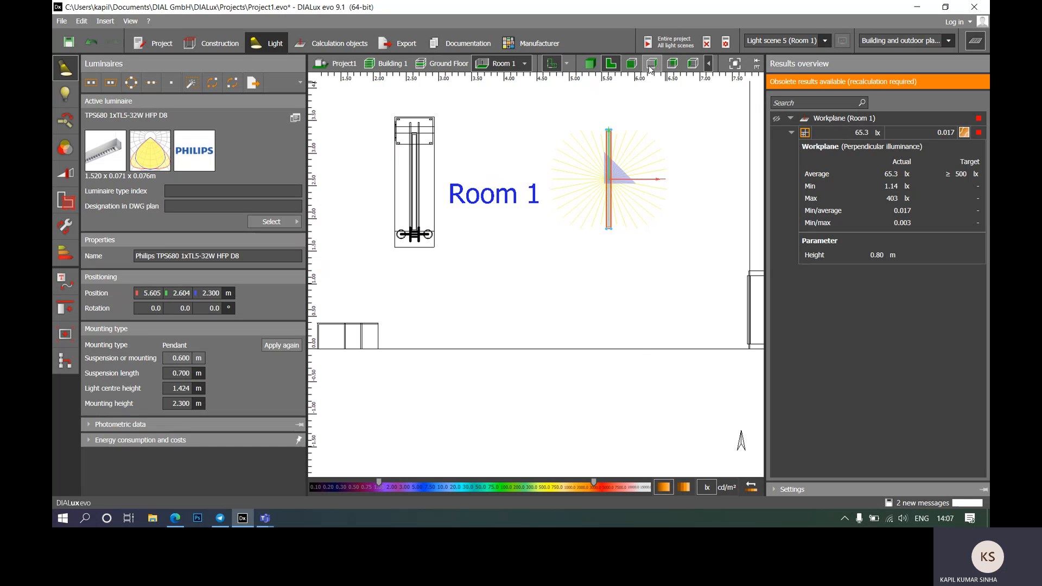
{"action": "left_click", "coordinate": [652, 65]}
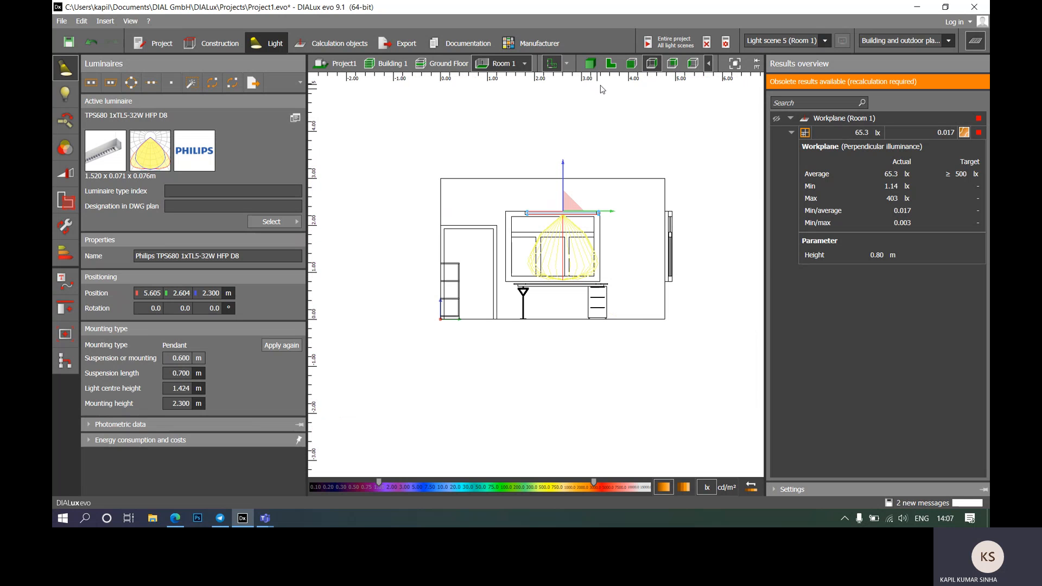
Step: Switch to the side elevations and select both pendants above the desk
{"action": "left_click", "coordinate": [631, 64]}
{"action": "left_click", "coordinate": [672, 64]}
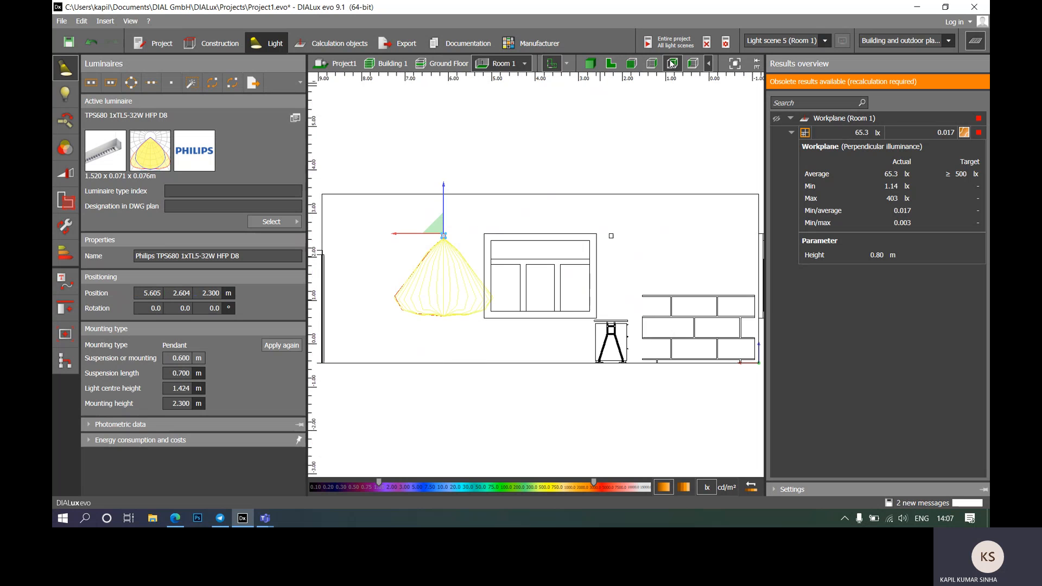
{"action": "scroll", "coordinate": [591, 219], "scroll_direction": "down", "scroll_amount": 2}
{"action": "scroll", "coordinate": [617, 255], "scroll_direction": "up", "scroll_amount": 2}
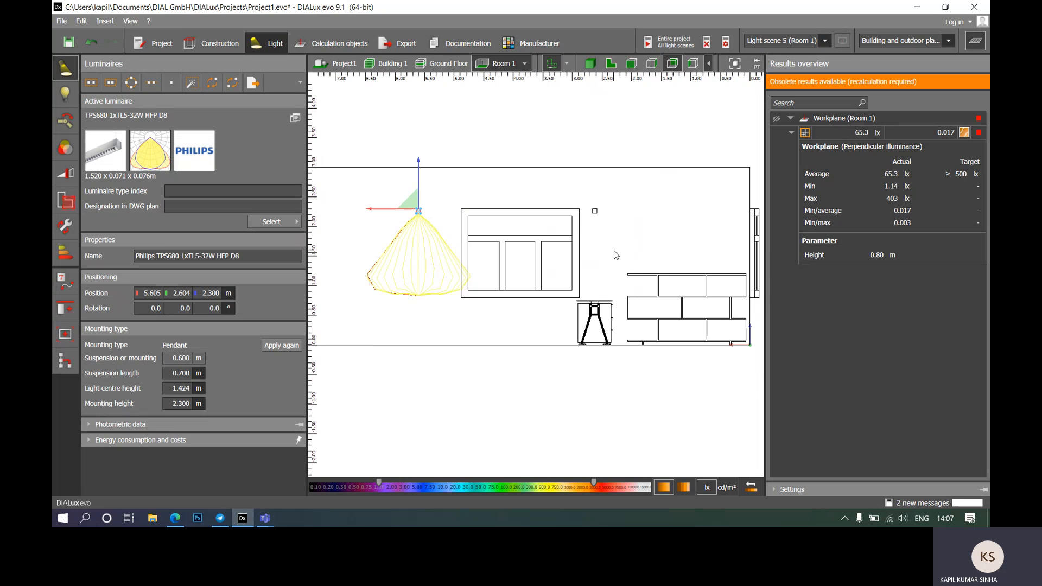
{"action": "left_click", "coordinate": [595, 211]}
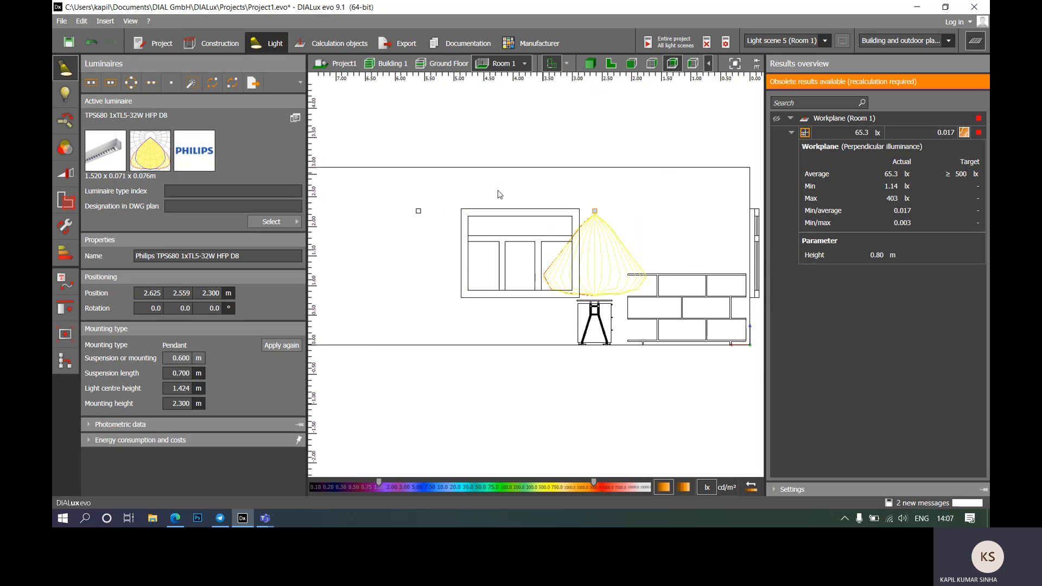
{"action": "left_click", "coordinate": [419, 211], "text": "ctrl"}
{"action": "scroll", "coordinate": [640, 245], "scroll_direction": "down", "scroll_amount": 1}
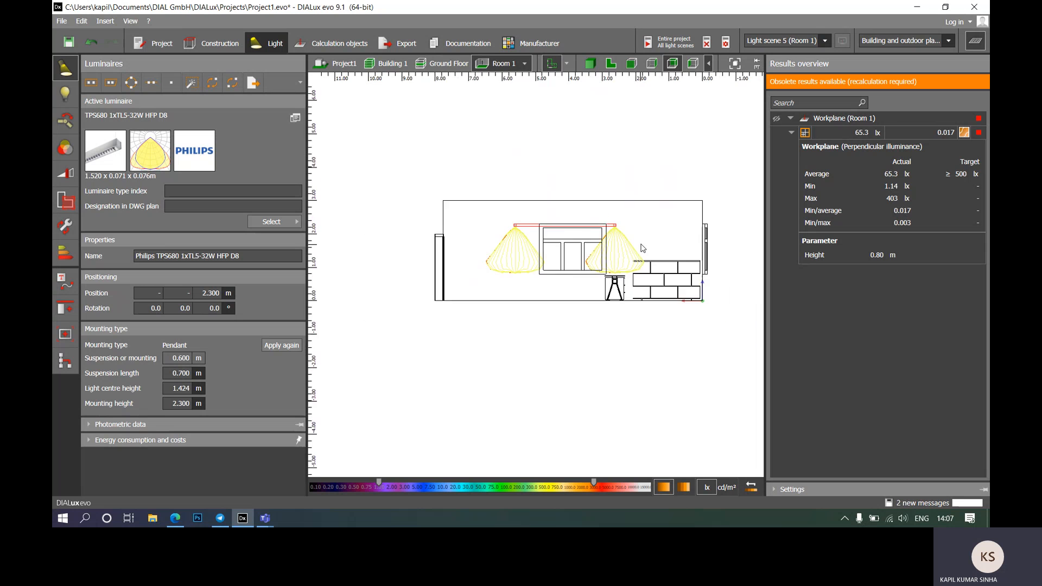
{"action": "scroll", "coordinate": [635, 250], "scroll_direction": "up", "scroll_amount": 1}
{"action": "scroll", "coordinate": [624, 228], "scroll_direction": "down", "scroll_amount": 2}
{"action": "scroll", "coordinate": [505, 222], "scroll_direction": "up", "scroll_amount": 2}
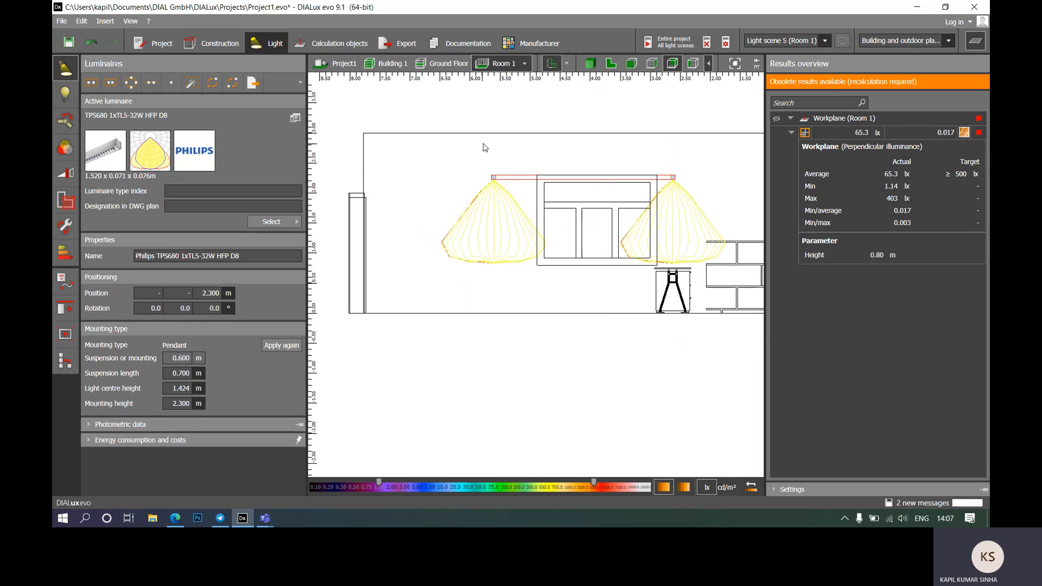
Step: Select the left and right pendants in turn to compare their positions
{"action": "left_click", "coordinate": [482, 158]}
{"action": "left_click", "coordinate": [494, 182]}
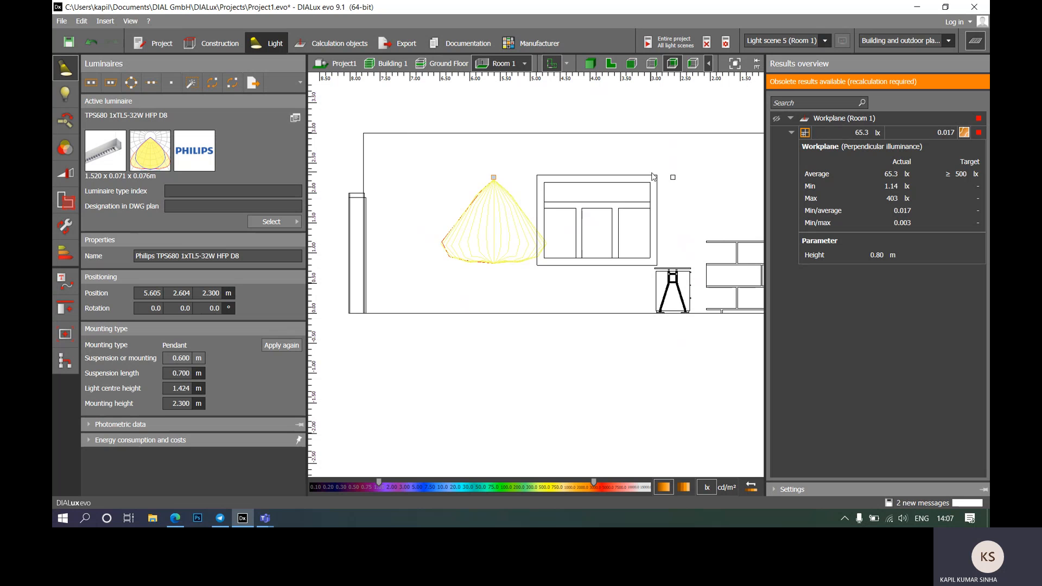
{"action": "left_click", "coordinate": [672, 178]}
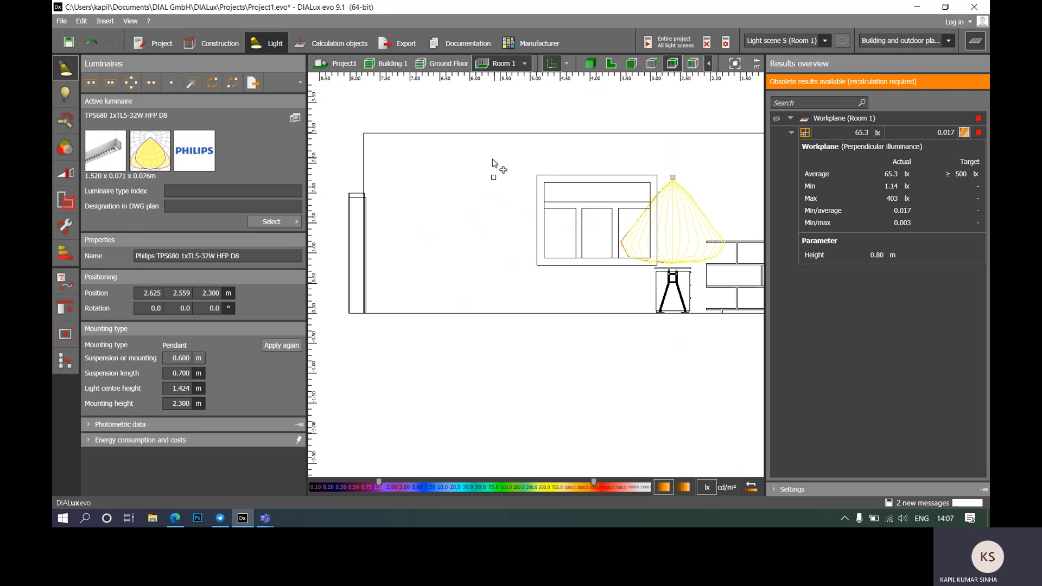
{"action": "left_click", "coordinate": [495, 181], "text": "ctrl"}
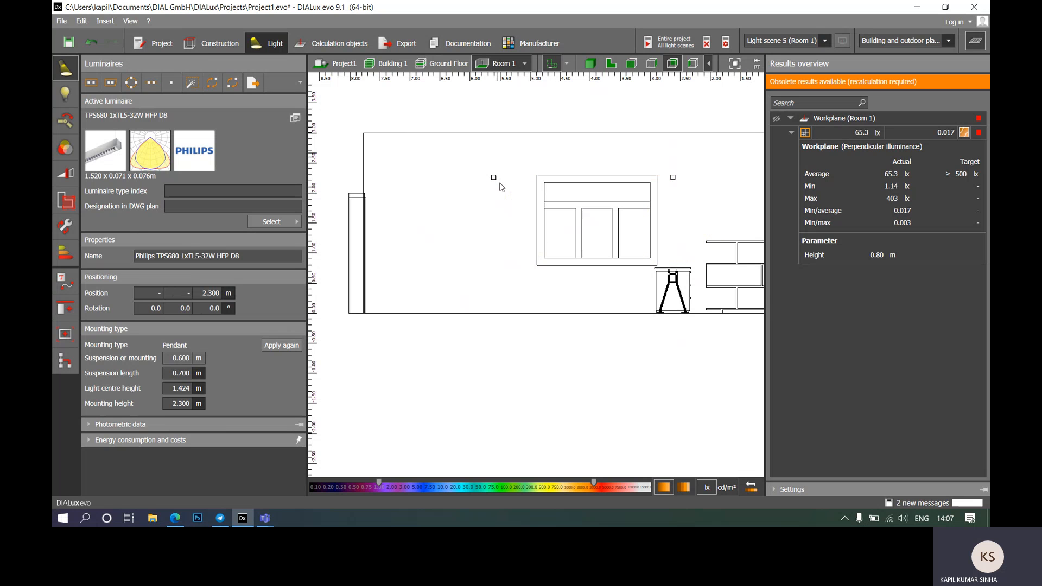
{"action": "left_click", "coordinate": [496, 182]}
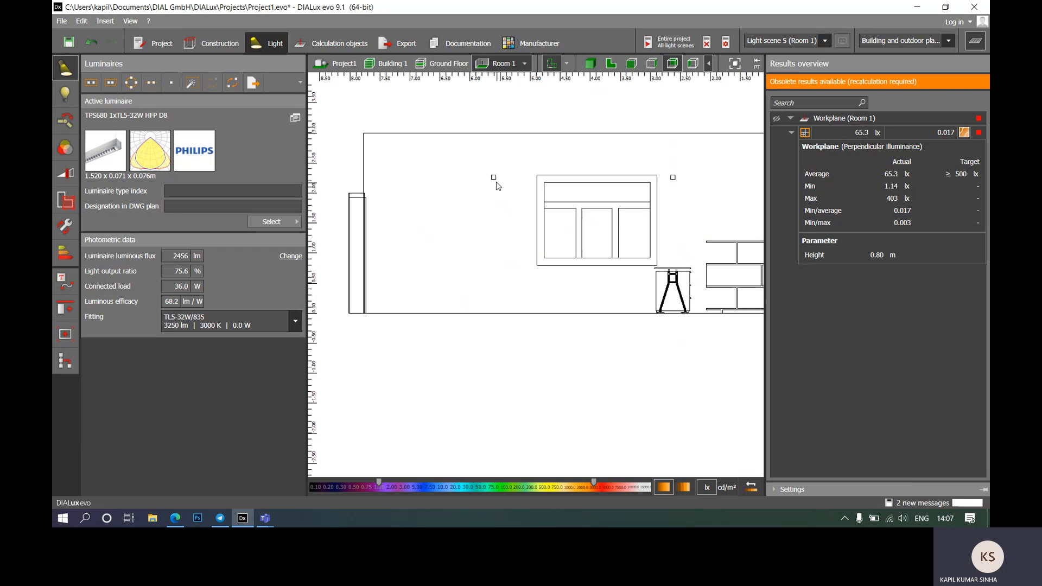
{"action": "left_click", "coordinate": [673, 178]}
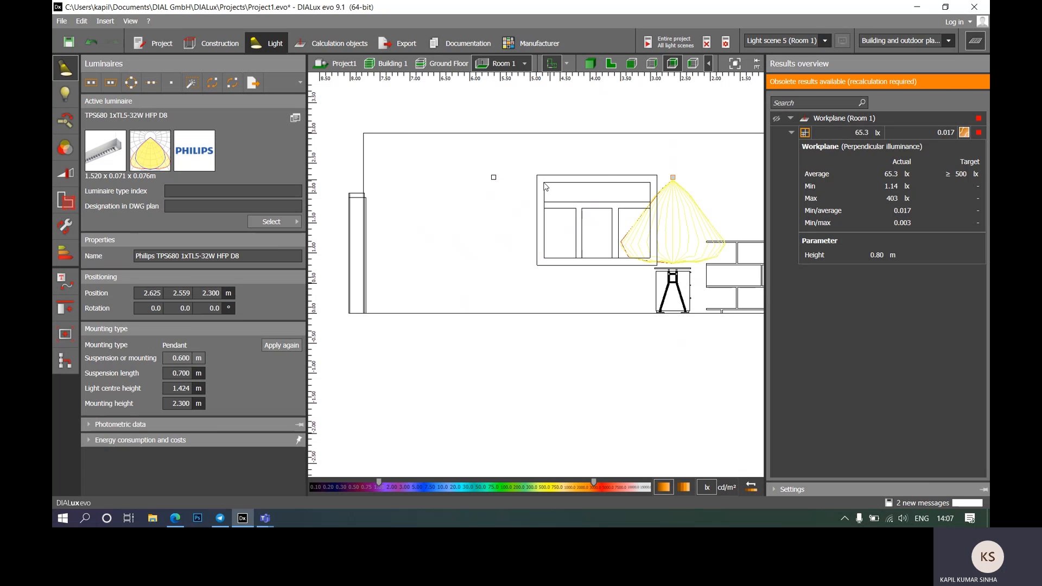
{"action": "left_click", "coordinate": [494, 178]}
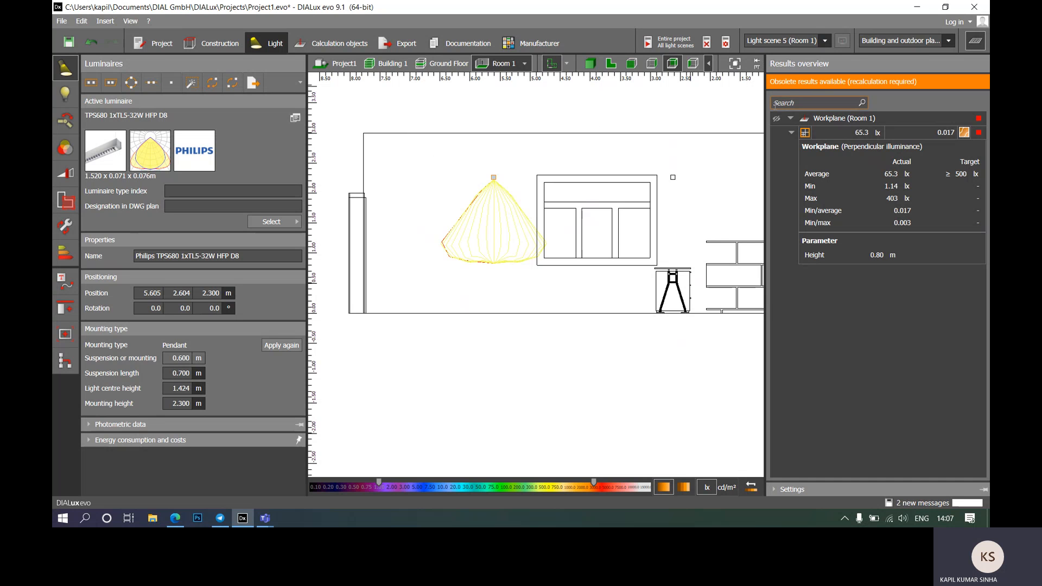
Step: Widen the canvas and move the left pendant toward the right one, then clear the selection
{"action": "left_click_drag", "start_coordinate": [766, 107], "coordinate": [840, 107]}
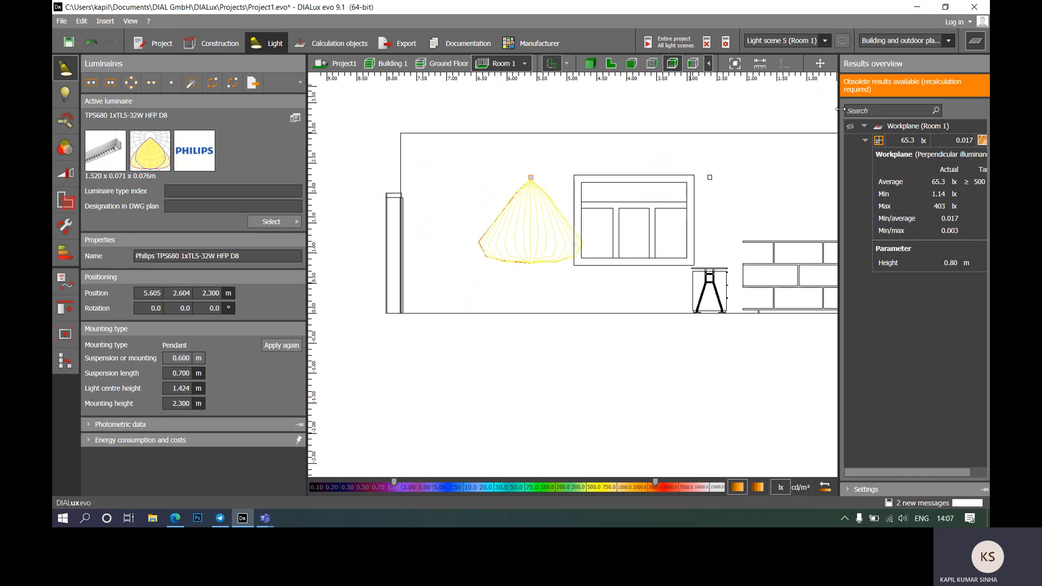
{"action": "left_click", "coordinate": [820, 63]}
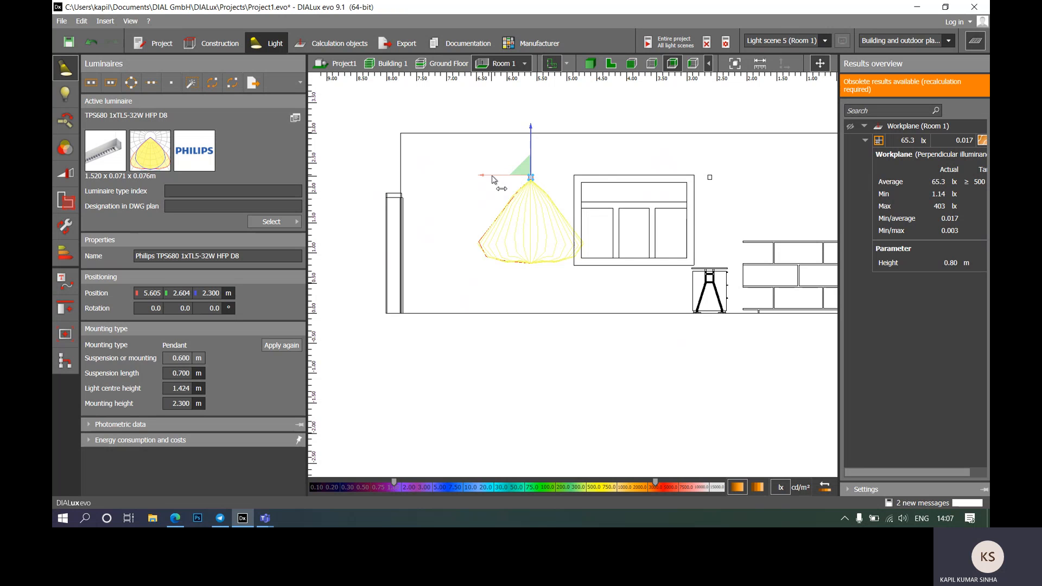
{"action": "left_click_drag", "start_coordinate": [495, 176], "coordinate": [538, 178]}
{"action": "left_click", "coordinate": [710, 179]}
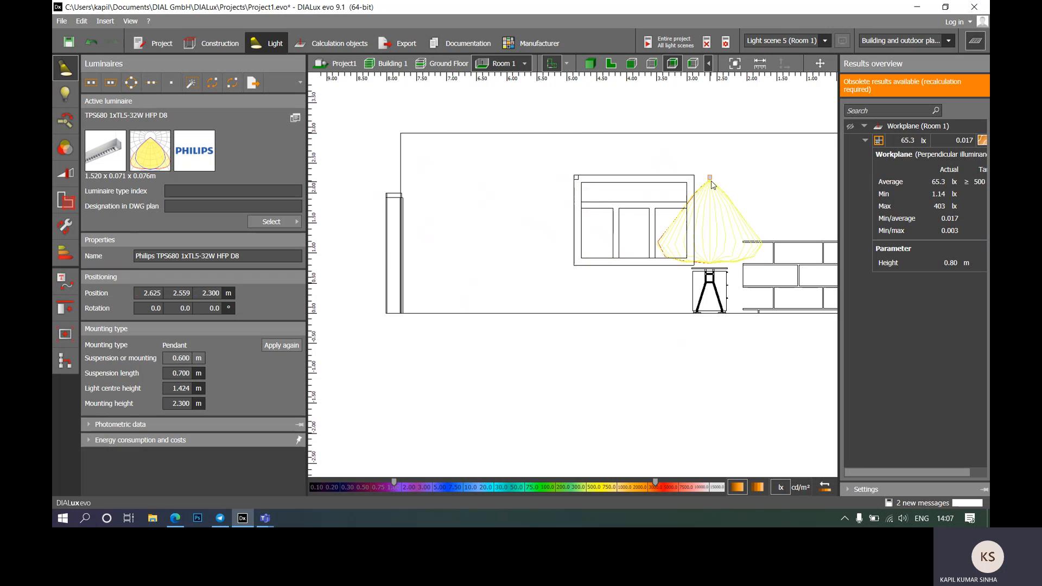
{"action": "left_click", "coordinate": [578, 181], "text": "ctrl"}
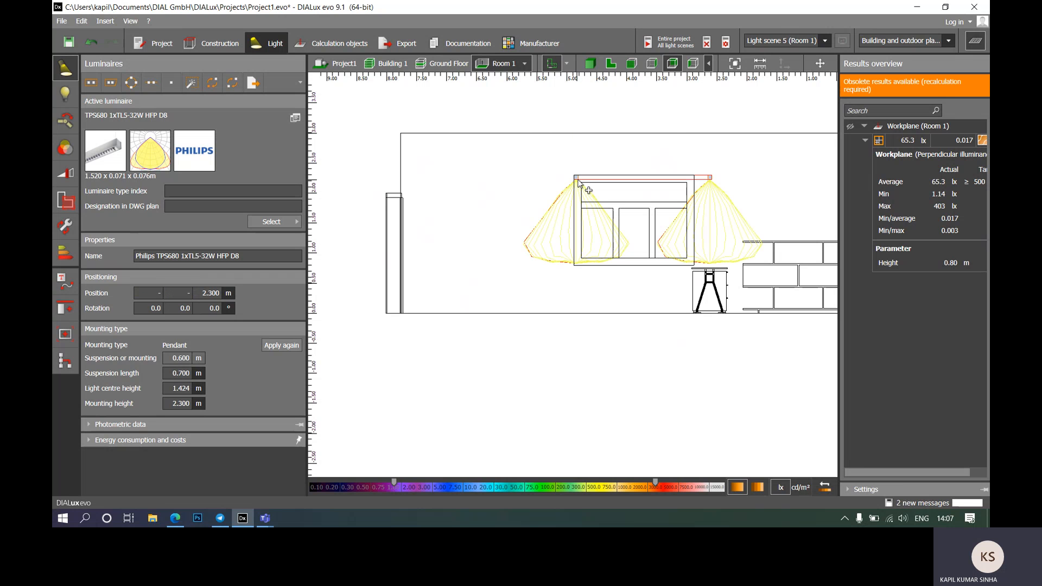
{"action": "left_click", "coordinate": [651, 109]}
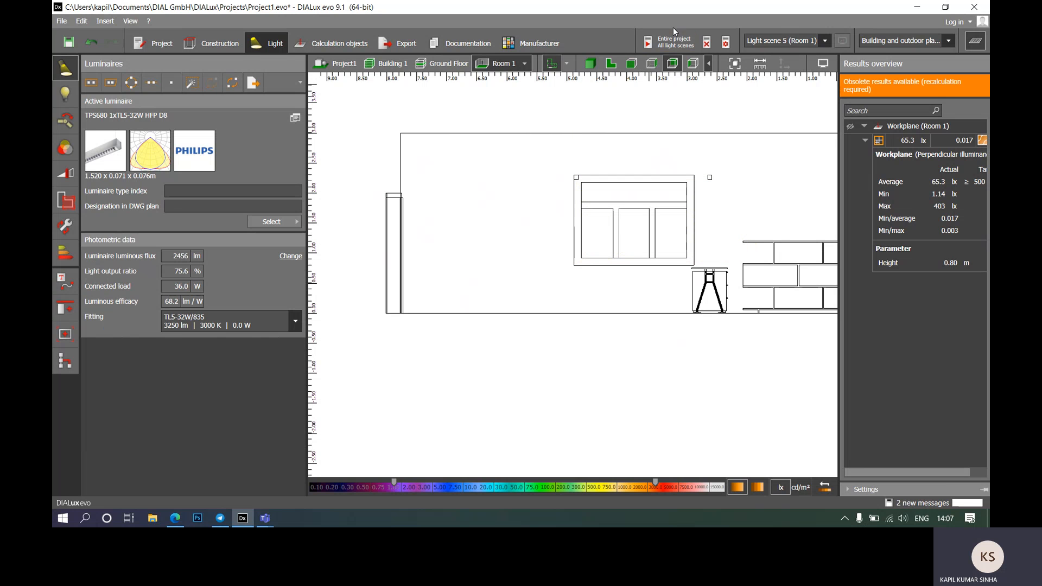
{"action": "scroll", "coordinate": [502, 227], "scroll_direction": "down", "scroll_amount": 3}
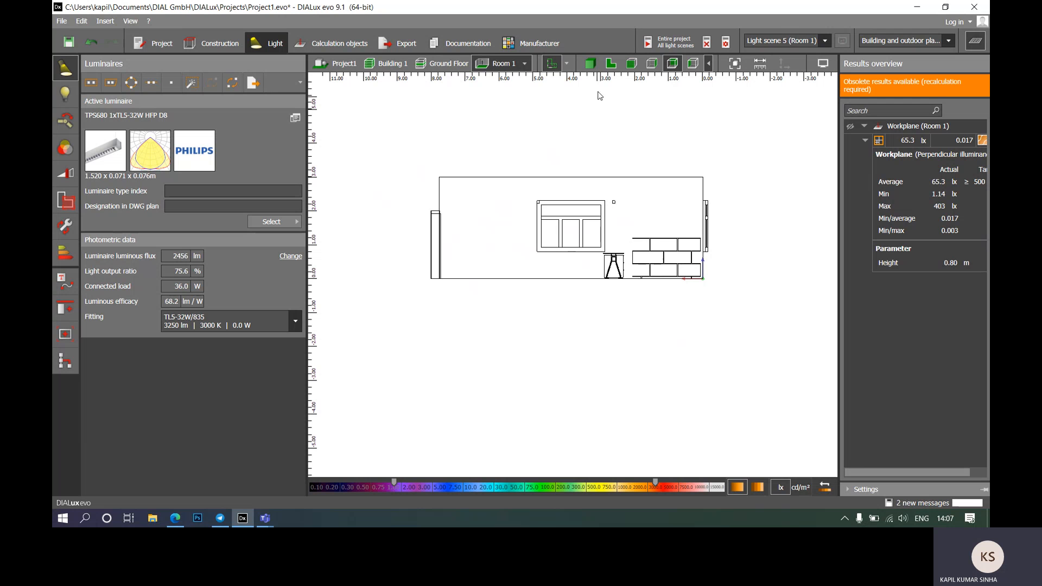
Step: Select both TPS680 pendants in the Room 1 plan, then calculate Entire project / All light scenes
{"action": "left_click", "coordinate": [615, 65]}
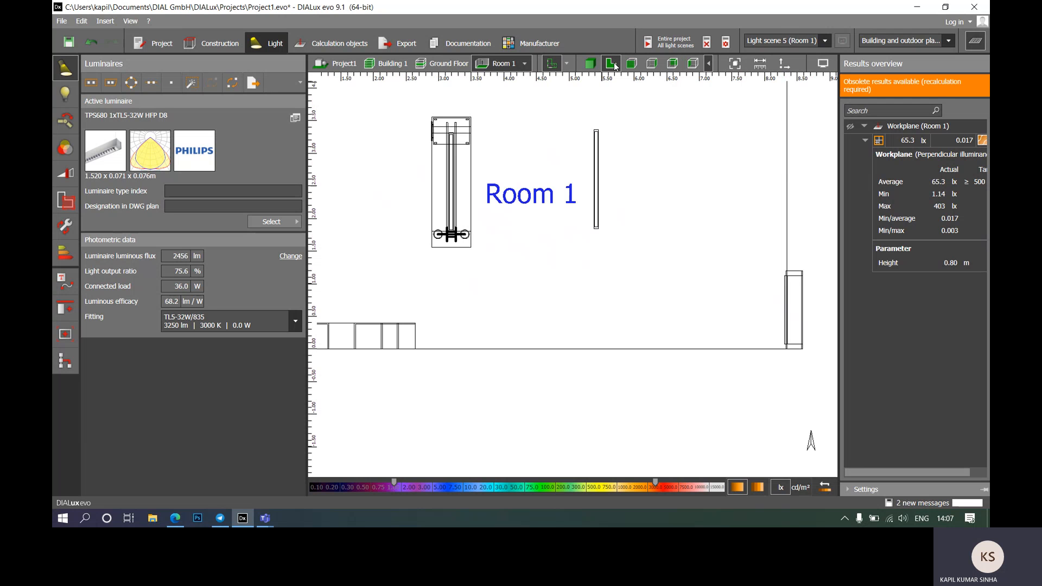
{"action": "left_click", "coordinate": [597, 184]}
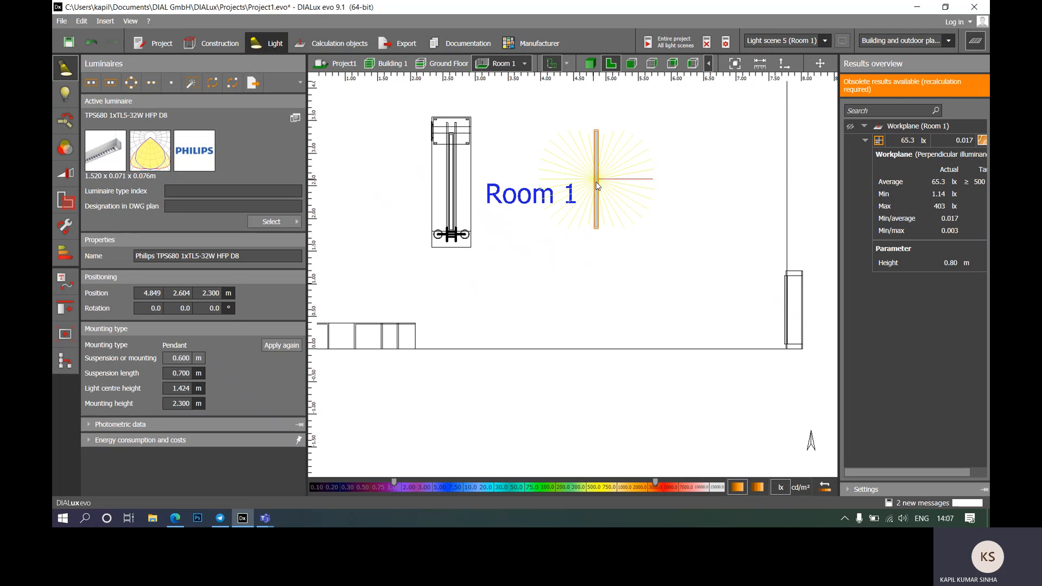
{"action": "left_click", "coordinate": [456, 184], "text": "ctrl"}
{"action": "scroll", "coordinate": [529, 150], "scroll_direction": "down", "scroll_amount": 3}
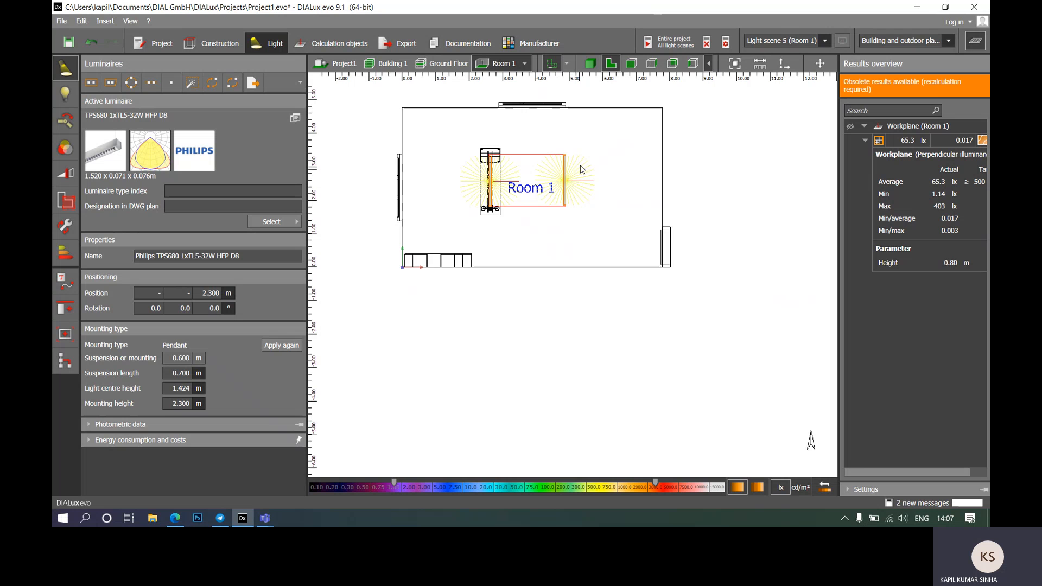
{"action": "scroll", "coordinate": [575, 179], "scroll_direction": "up", "scroll_amount": 3}
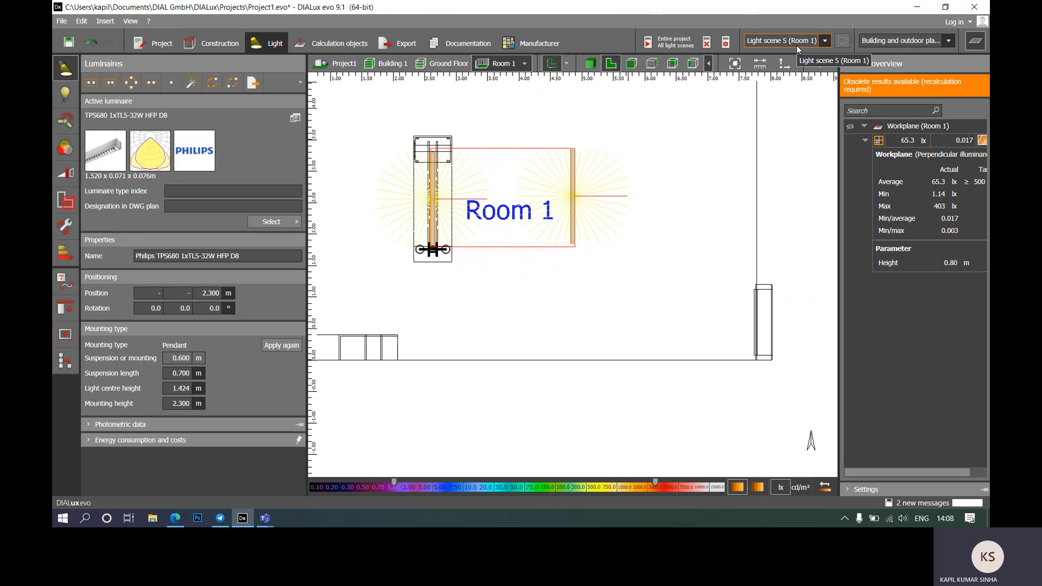
{"action": "left_click", "coordinate": [667, 48]}
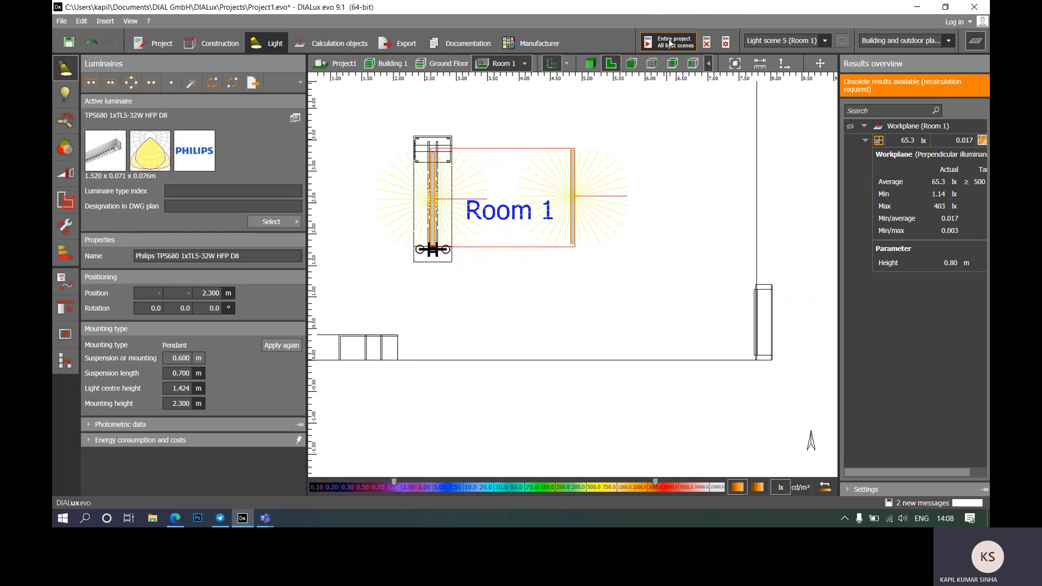
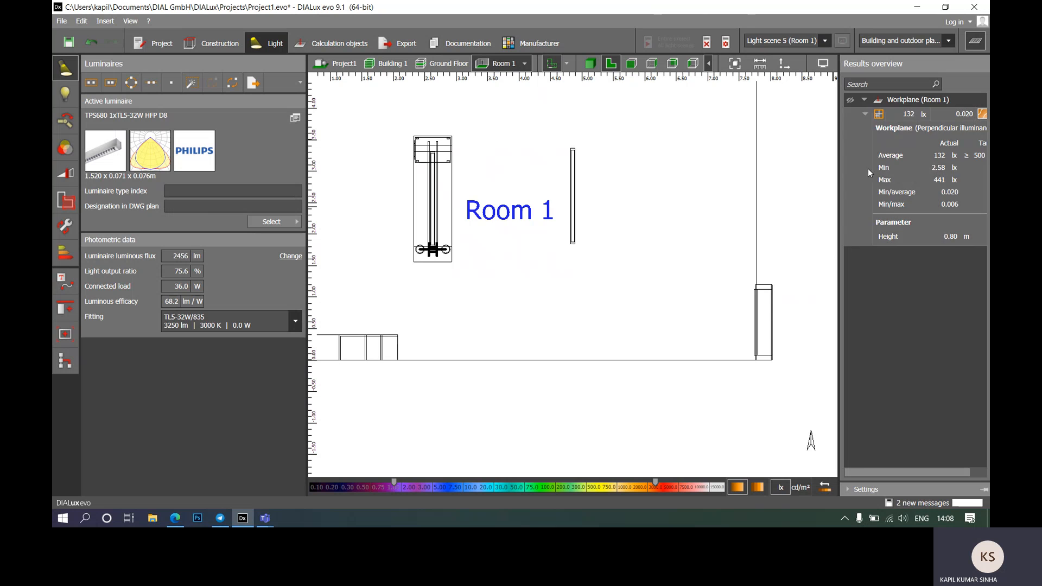
Step: Show Room 1 in the 3D view with the workplane isolines hidden
{"action": "left_click", "coordinate": [850, 100]}
{"action": "scroll", "coordinate": [676, 225], "scroll_direction": "down", "scroll_amount": 3}
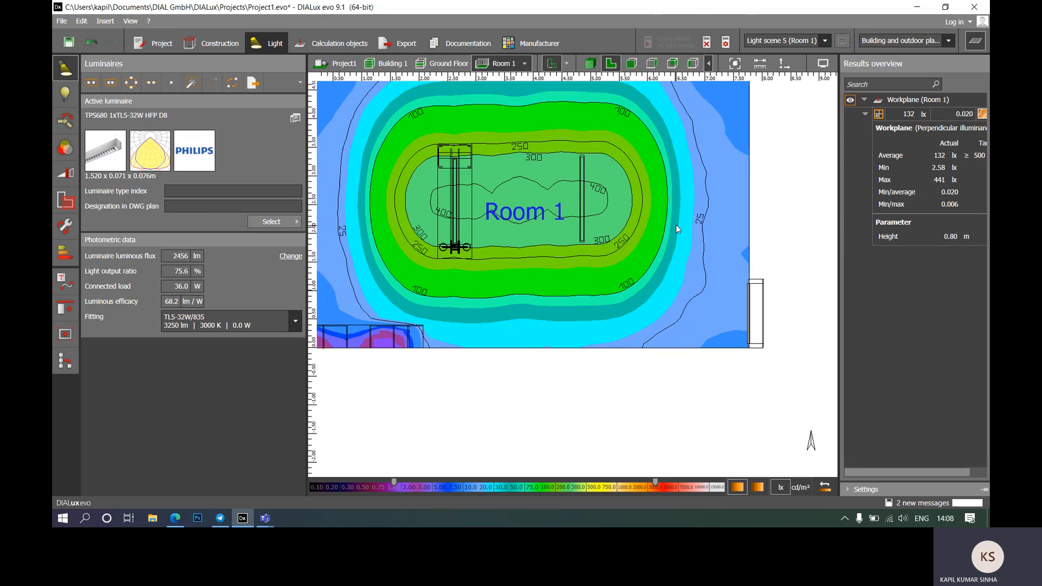
{"action": "left_click", "coordinate": [590, 63]}
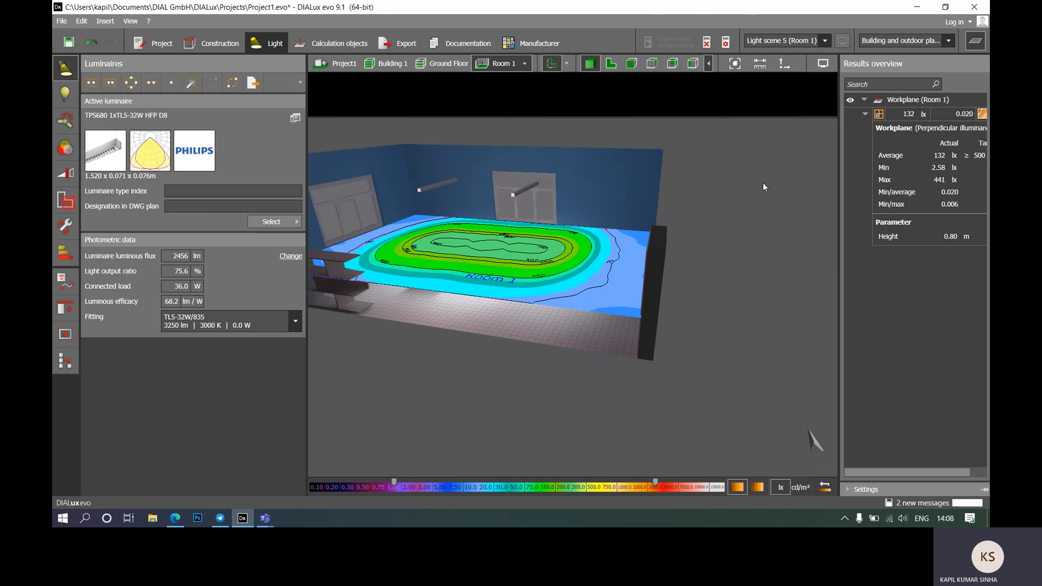
{"action": "left_click", "coordinate": [850, 100]}
Step: Orbit up toward the ceiling, close Results overview, and bring up white balance and brightness settings
{"action": "right_click_drag", "start_coordinate": [483, 332], "coordinate": [867, 364]}
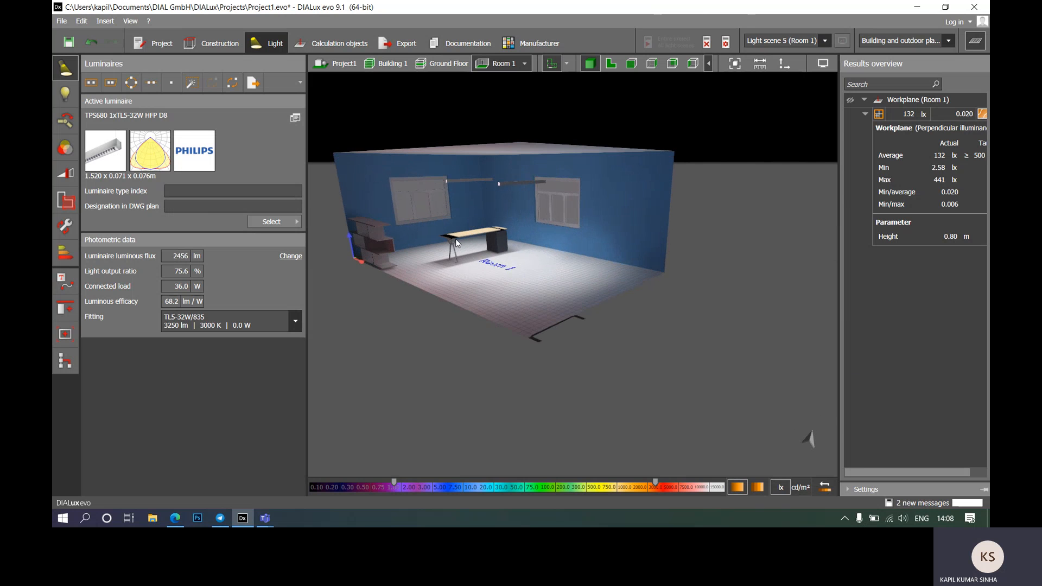
{"action": "right_click_drag", "start_coordinate": [455, 239], "coordinate": [477, 223]}
{"action": "scroll", "coordinate": [466, 171], "scroll_direction": "up", "scroll_amount": 3}
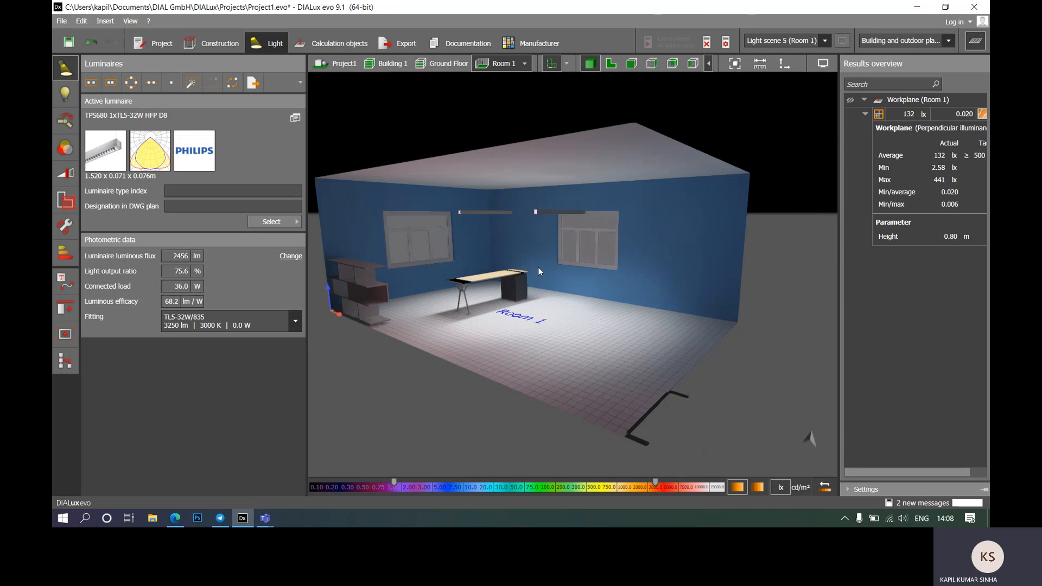
{"action": "left_click", "coordinate": [979, 47]}
{"action": "left_click", "coordinate": [975, 63]}
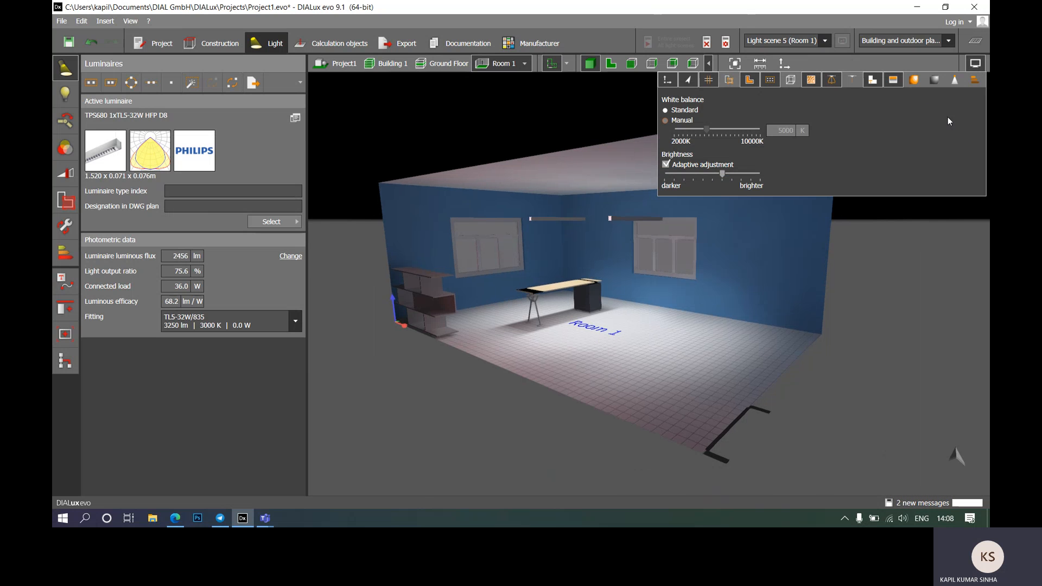
Step: Preview the room in false colours, then return to realistic rendering
{"action": "left_click", "coordinate": [915, 82]}
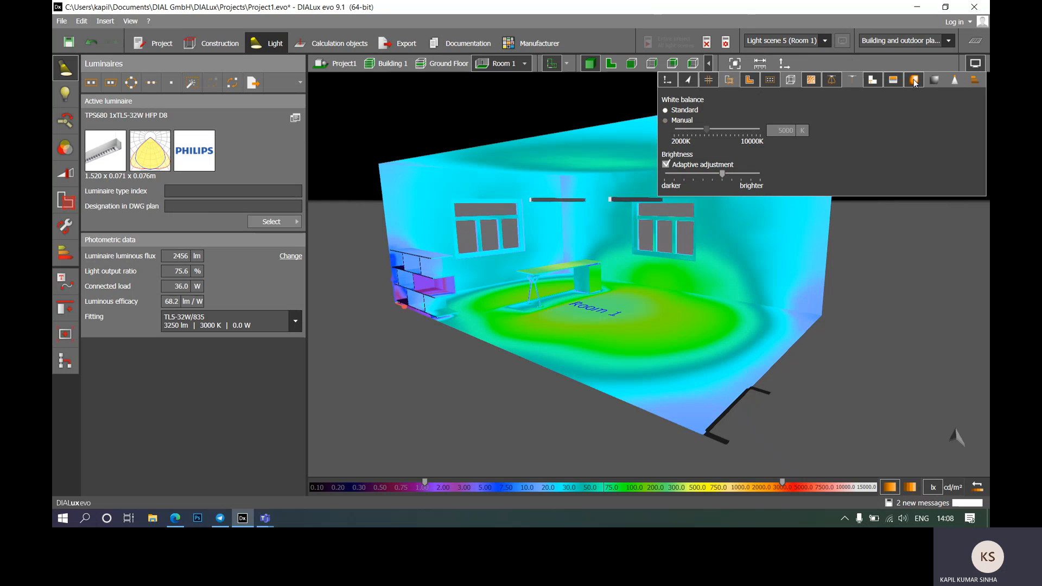
{"action": "left_click", "coordinate": [669, 305]}
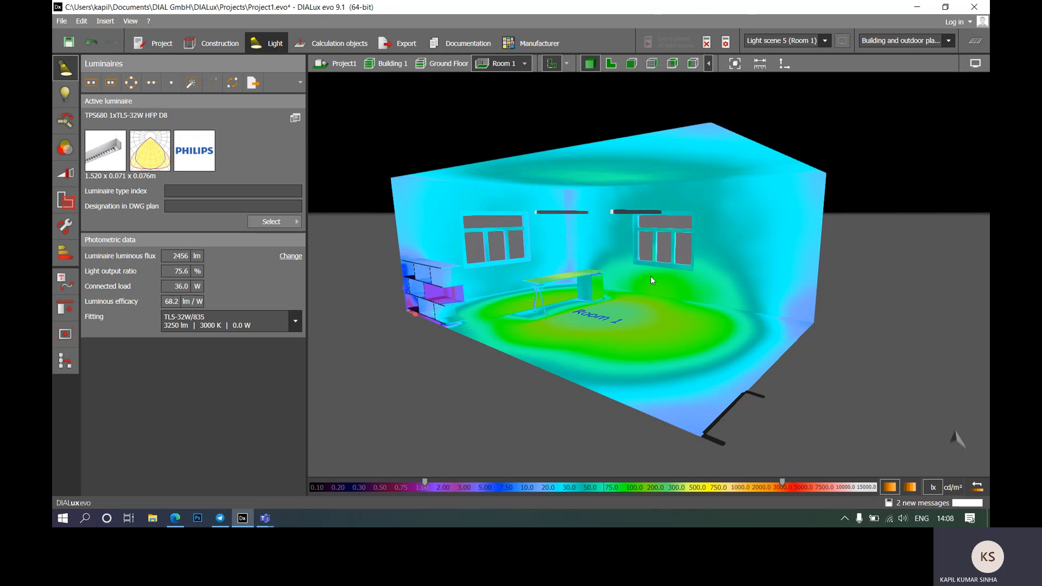
{"action": "left_click_drag", "start_coordinate": [568, 321], "coordinate": [558, 366]}
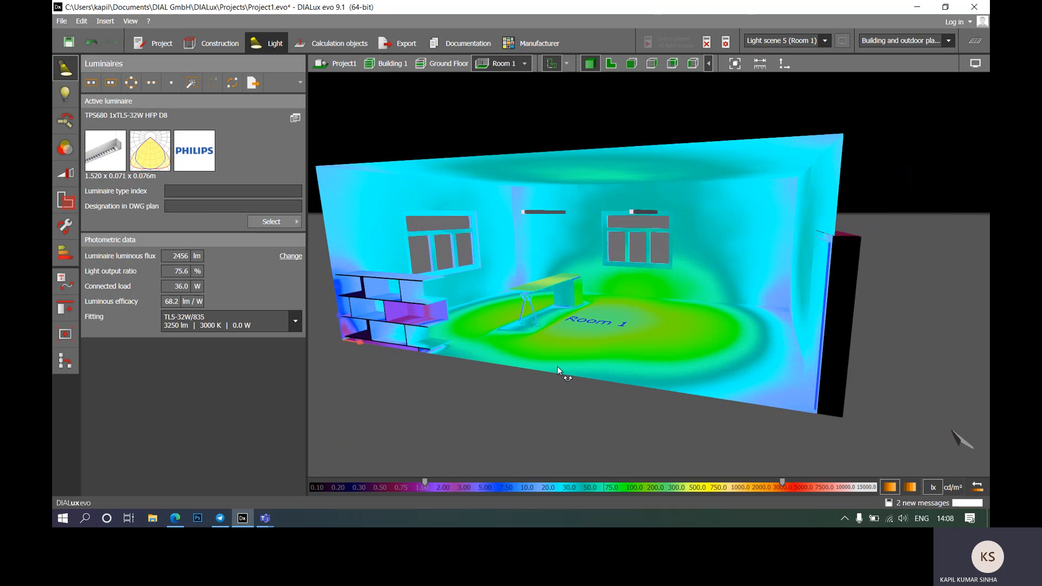
{"action": "left_click", "coordinate": [976, 64]}
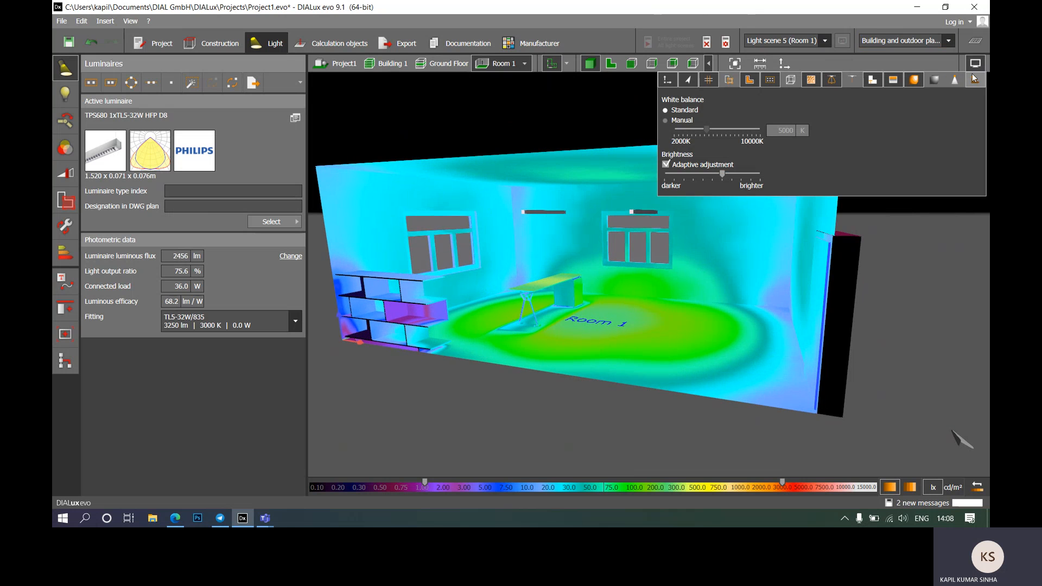
{"action": "left_click", "coordinate": [915, 81]}
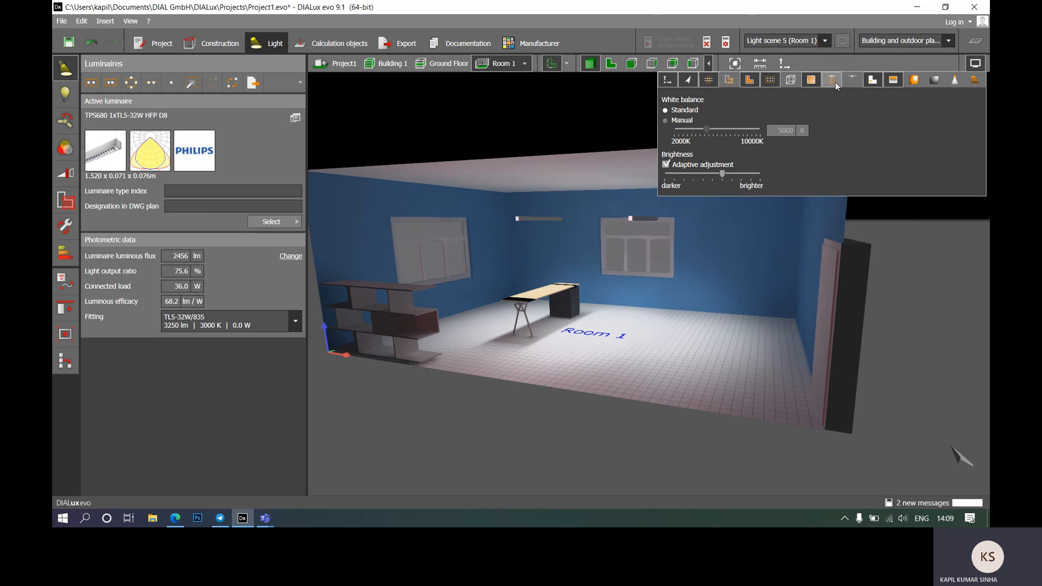
{"action": "left_click", "coordinate": [525, 220]}
Step: Move the left-window pendant above the right window and return to the 2D floor plan
{"action": "left_click", "coordinate": [518, 219]}
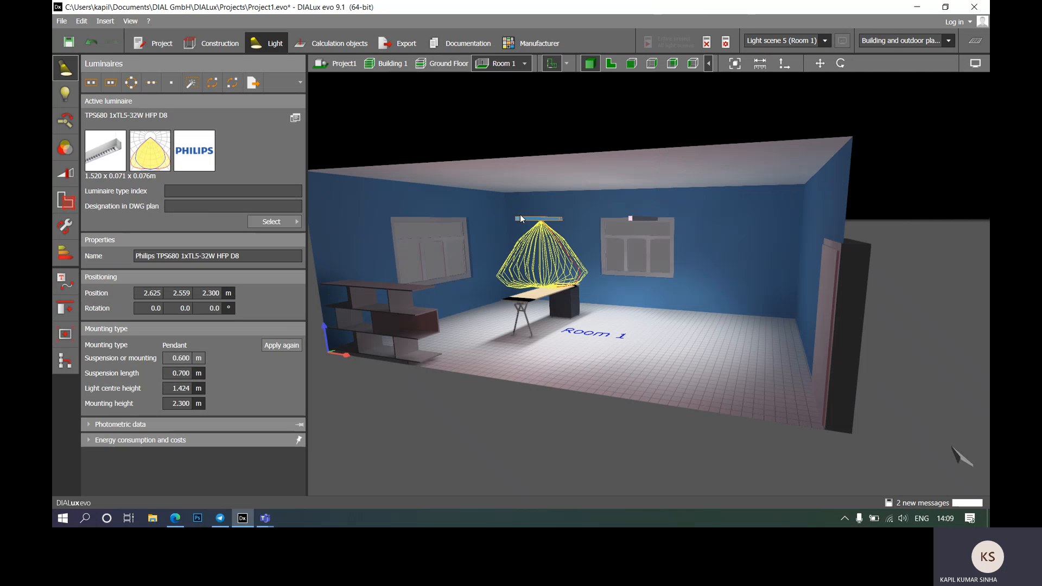
{"action": "left_click_drag", "start_coordinate": [634, 216], "coordinate": [627, 218]}
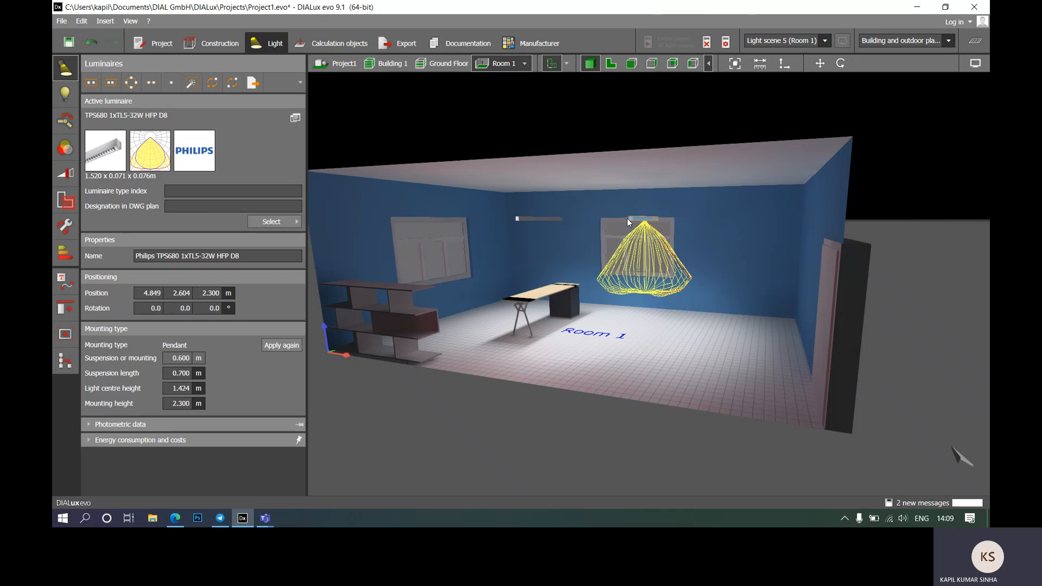
{"action": "left_click", "coordinate": [657, 113]}
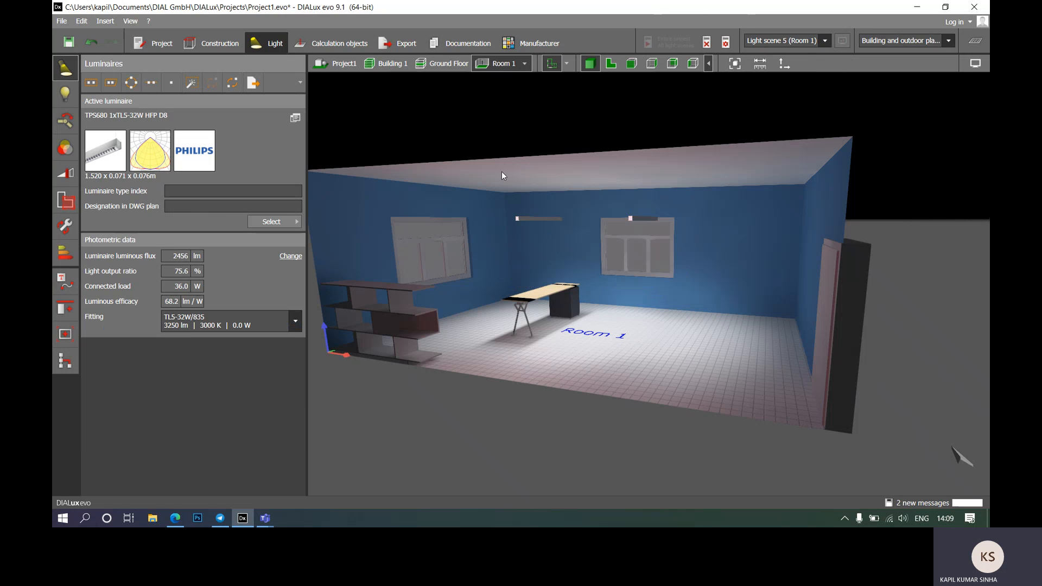
{"action": "left_click", "coordinate": [611, 65]}
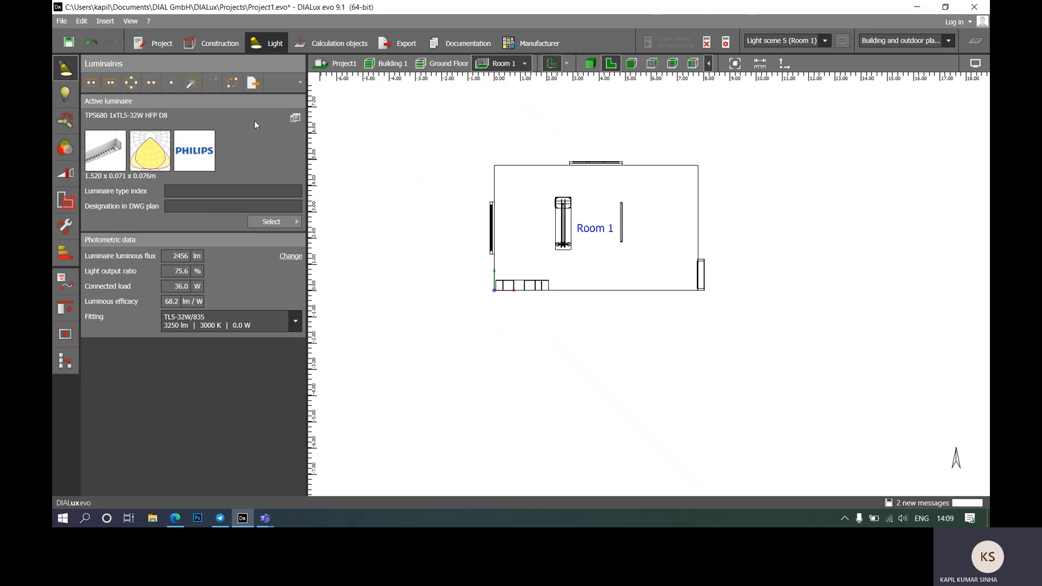
Step: Discard the old results and calculate Light scene 5 for Room 1 in Fast mode
{"action": "left_click", "coordinate": [708, 47]}
{"action": "left_click", "coordinate": [724, 42]}
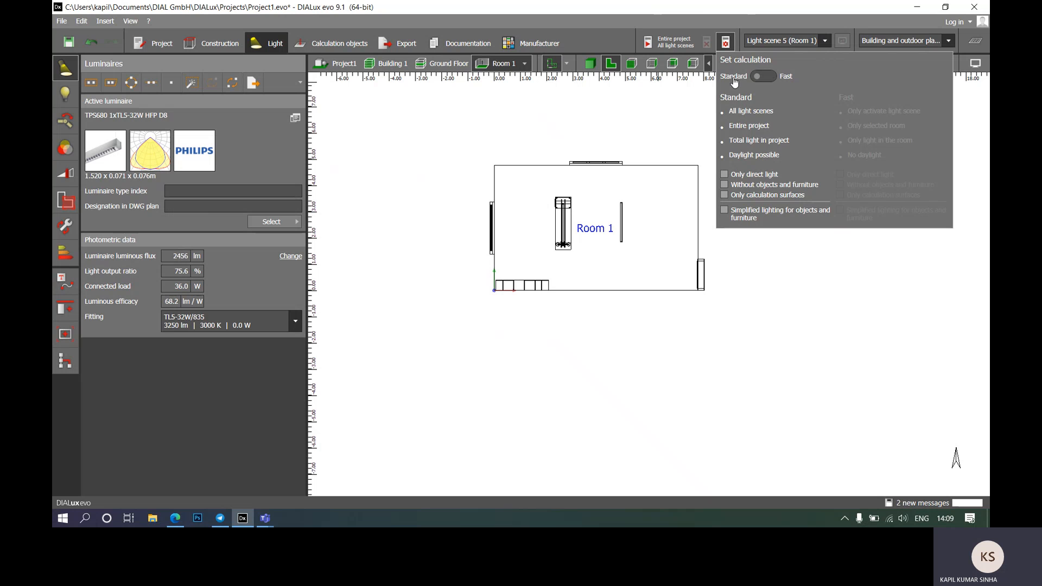
{"action": "left_click", "coordinate": [771, 79]}
{"action": "mouse_move", "coordinate": [877, 180]}
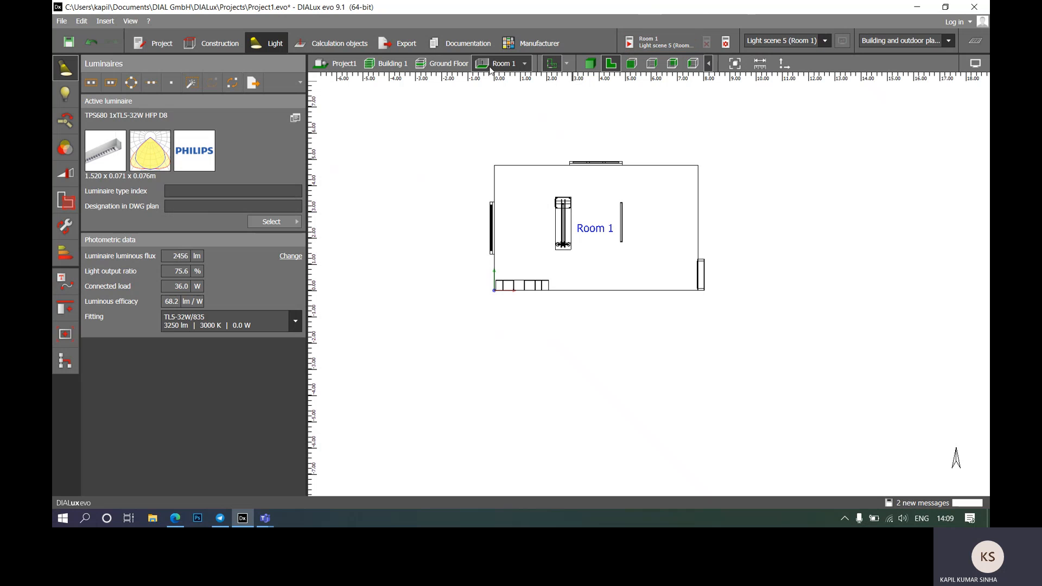
{"action": "left_click", "coordinate": [630, 43]}
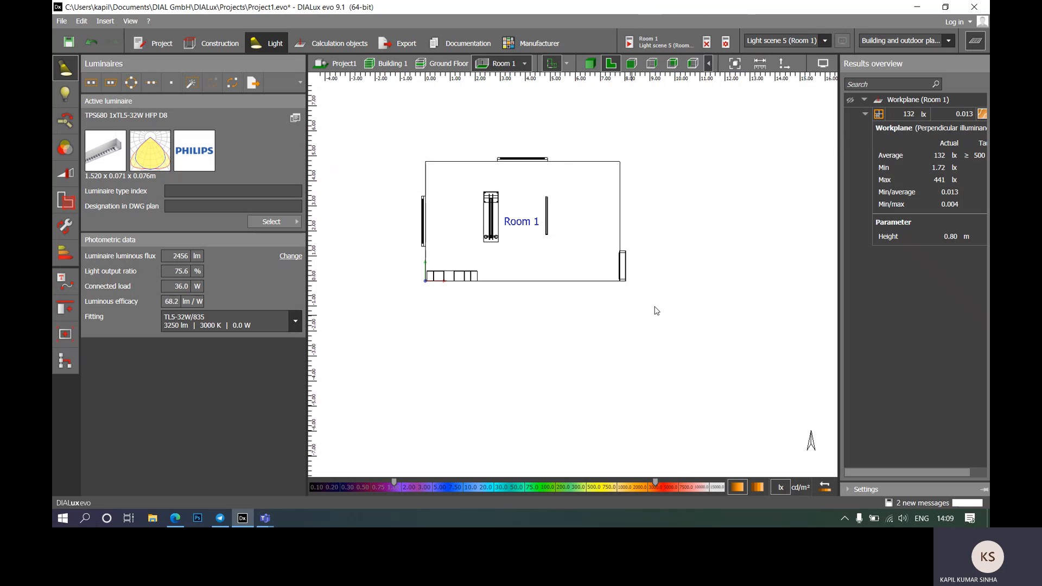
Step: Show the new isolines in 3D, select a Room 1 pendant, and bring up the Light scenes panel
{"action": "left_click", "coordinate": [850, 100]}
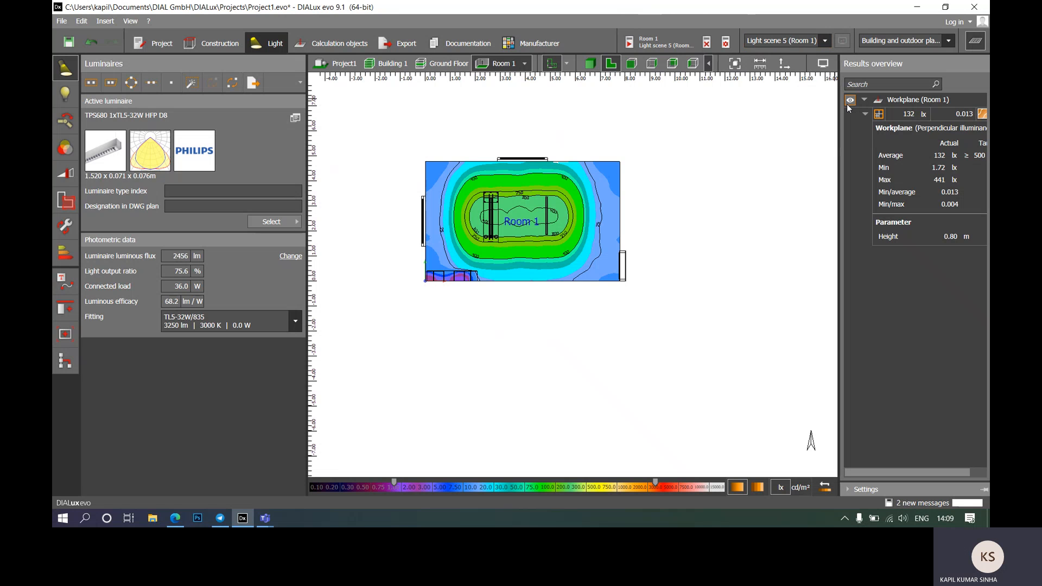
{"action": "scroll", "coordinate": [684, 217], "scroll_direction": "up", "scroll_amount": 2}
{"action": "scroll", "coordinate": [622, 260], "scroll_direction": "down", "scroll_amount": 1}
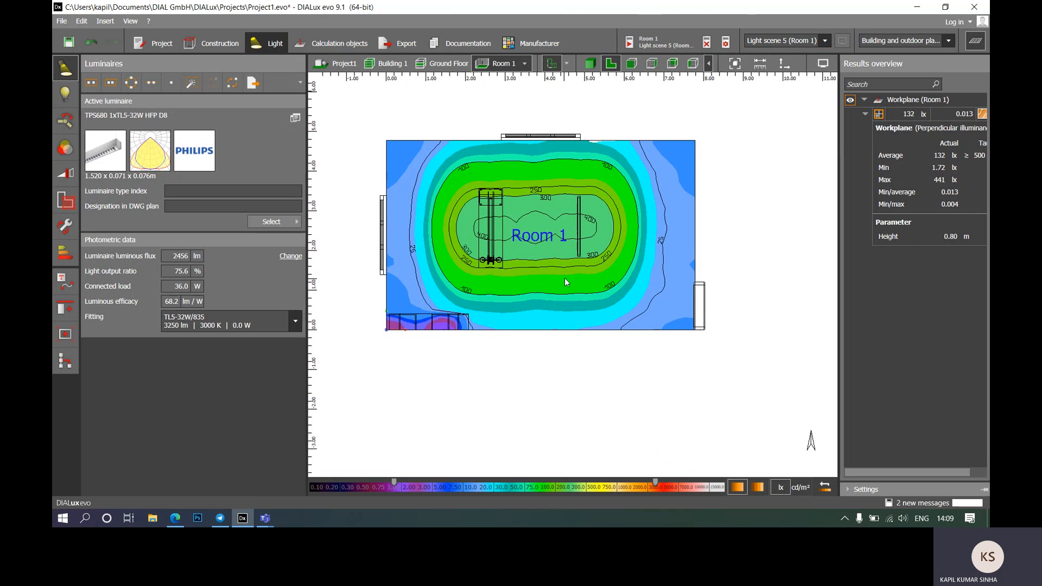
{"action": "scroll", "coordinate": [565, 278], "scroll_direction": "up", "scroll_amount": 2}
{"action": "left_click", "coordinate": [590, 64]}
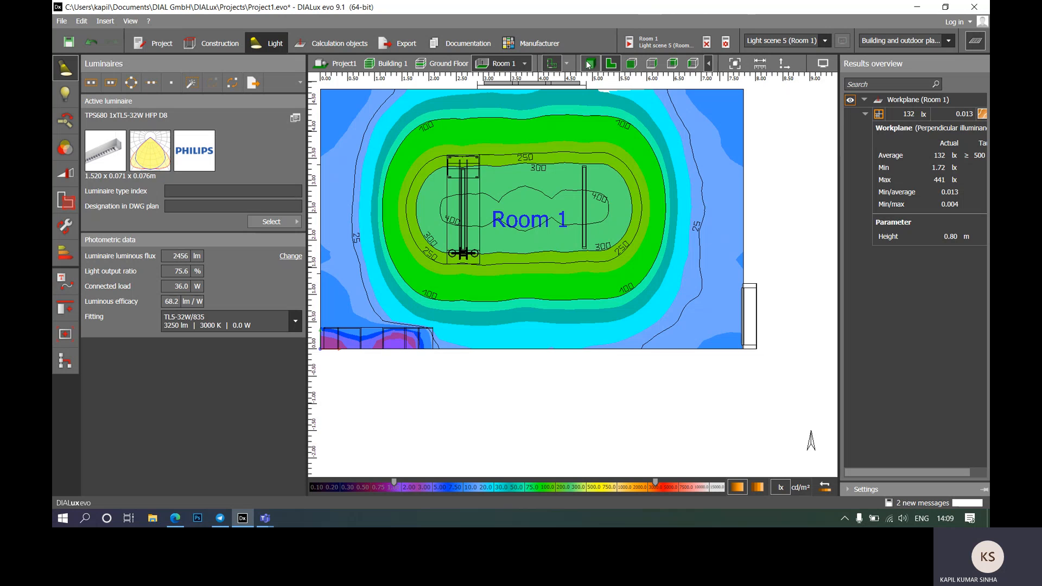
{"action": "right_click_drag", "start_coordinate": [585, 281], "coordinate": [572, 362]}
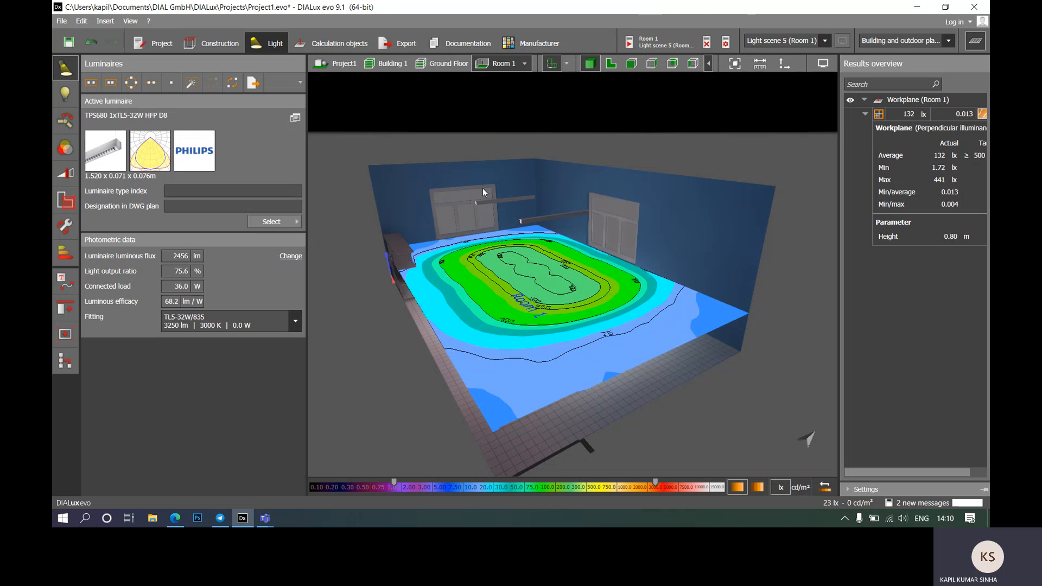
{"action": "left_click", "coordinate": [525, 218]}
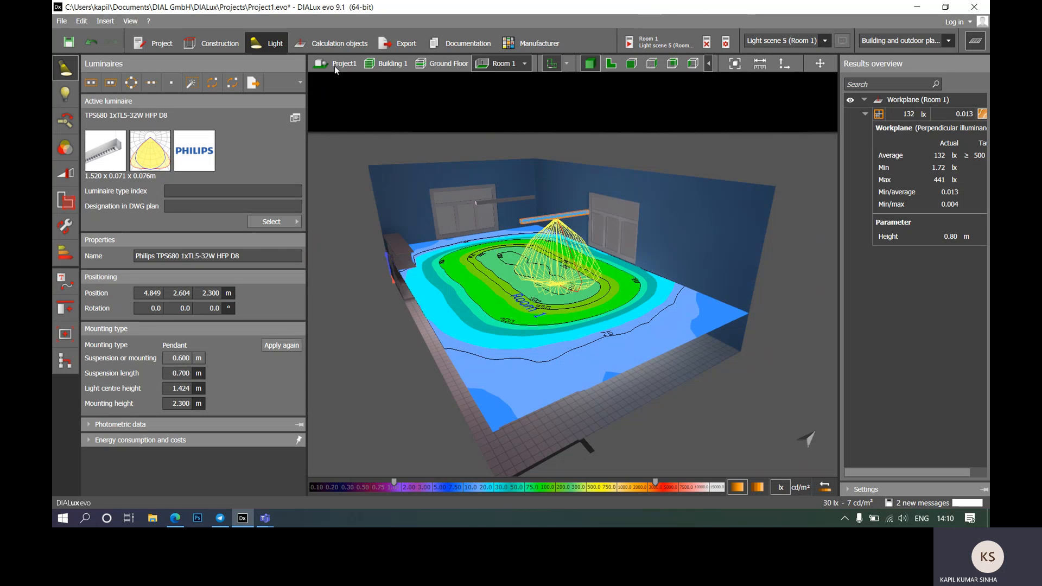
{"action": "left_click", "coordinate": [71, 178]}
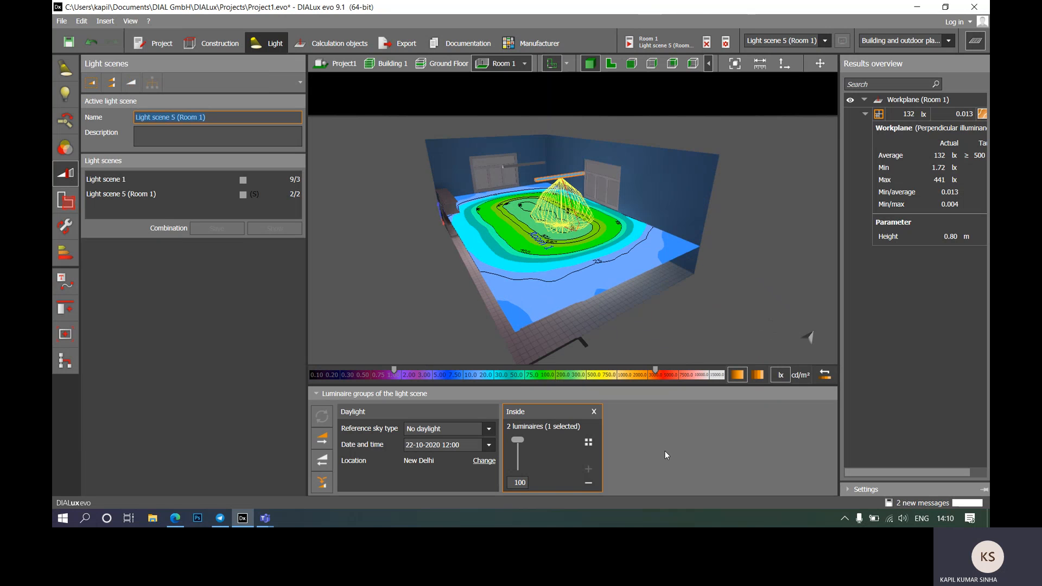
Step: Dim the Inside luminaire group to 50 and recalculate the light scene
{"action": "left_click", "coordinate": [516, 482]}
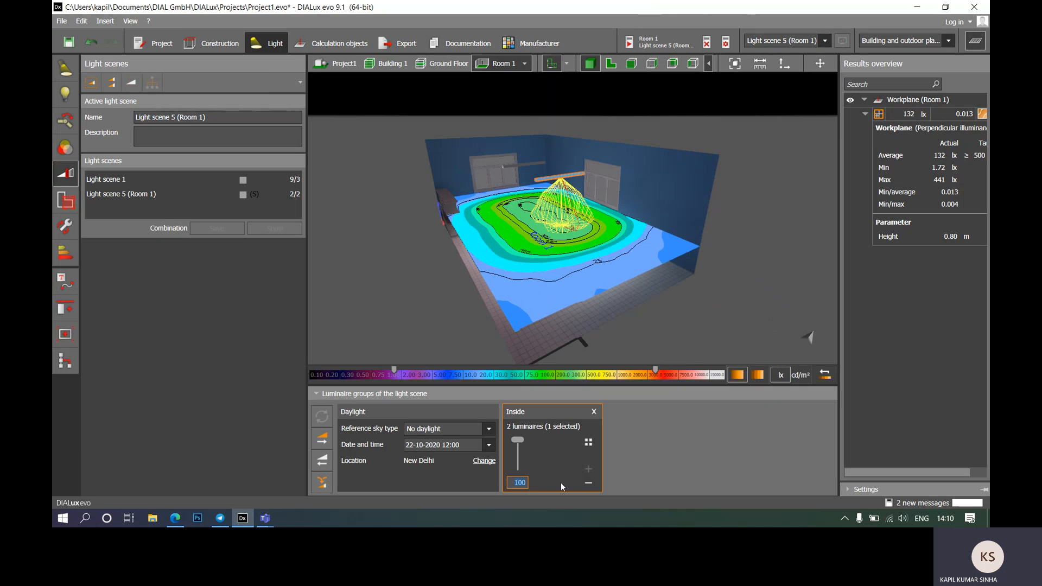
{"action": "type", "text": "50"}
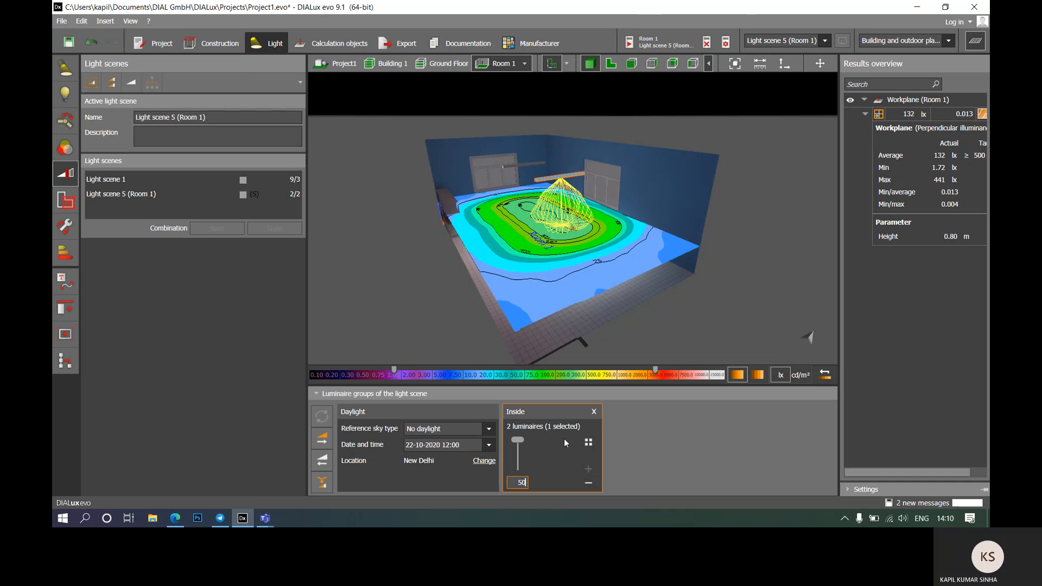
{"action": "left_click", "coordinate": [716, 292]}
{"action": "left_click", "coordinate": [322, 418]}
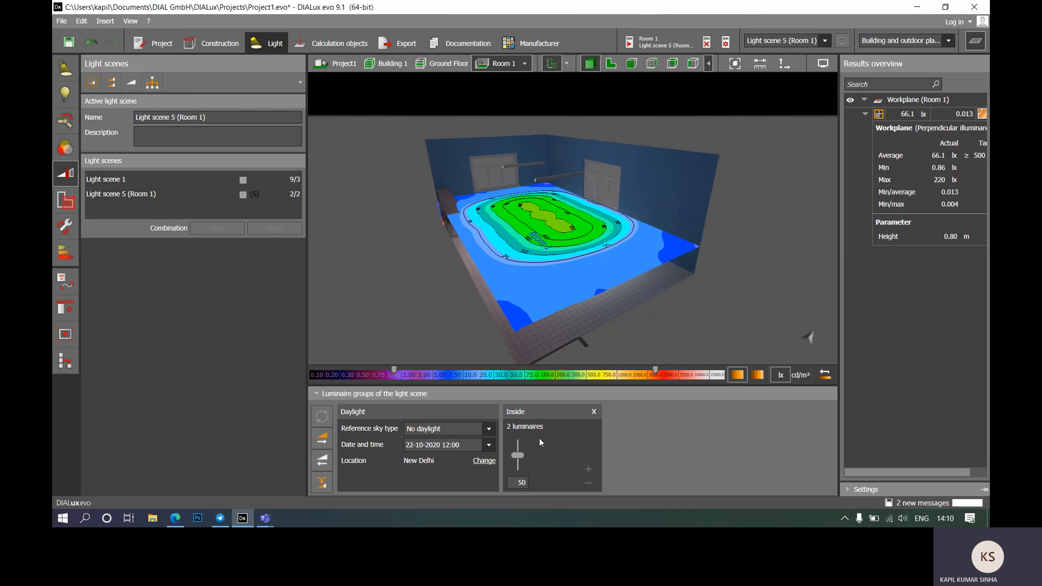
Step: Restore the Inside group to 100, recalculate, and review the isolines from eye level
{"action": "left_click_drag", "start_coordinate": [520, 461], "coordinate": [518, 439]}
{"action": "left_click", "coordinate": [322, 416]}
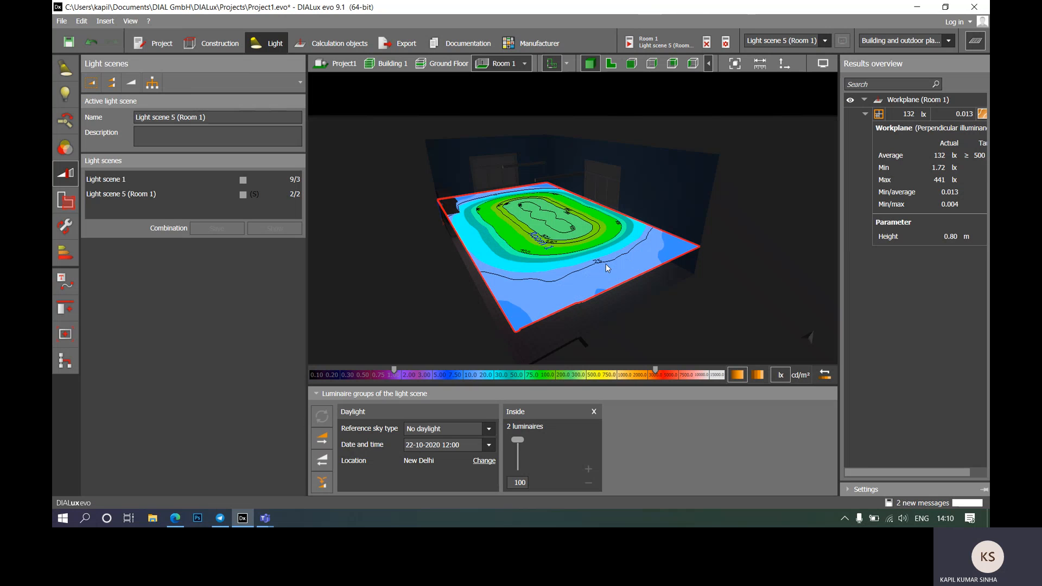
{"action": "left_click", "coordinate": [851, 101]}
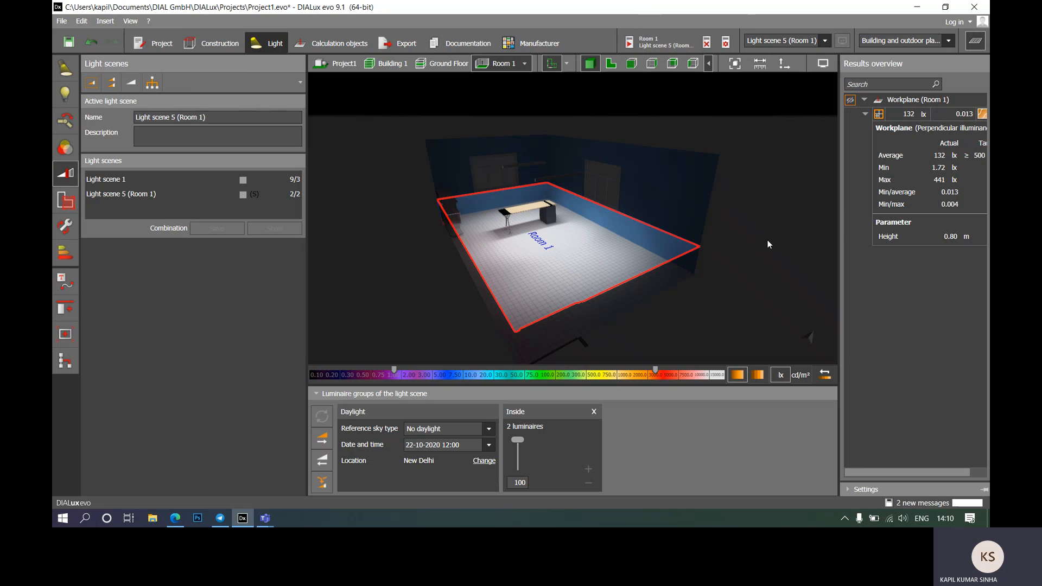
{"action": "left_click_drag", "start_coordinate": [676, 265], "coordinate": [610, 275]}
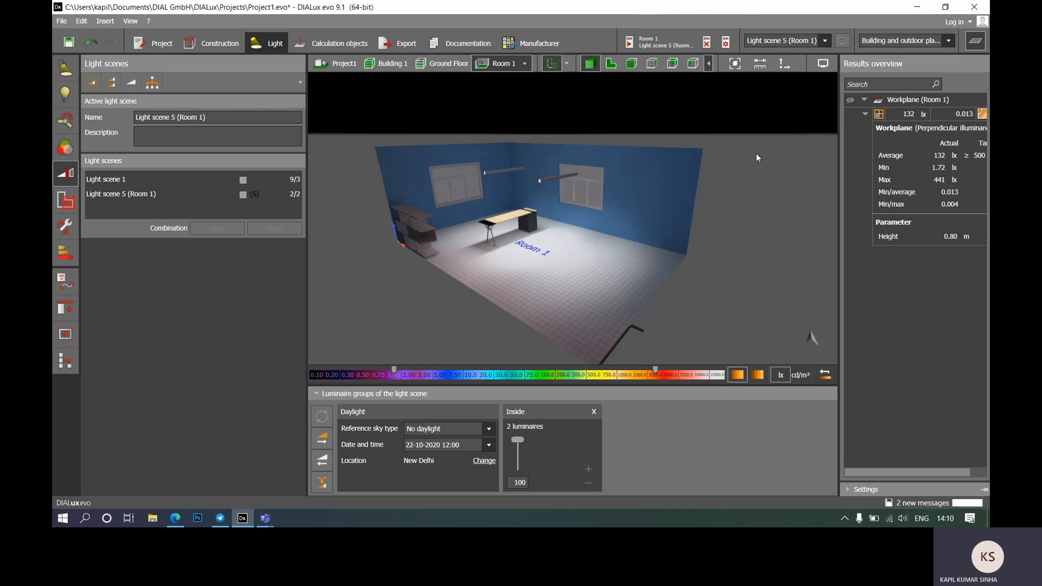
{"action": "left_click", "coordinate": [850, 100]}
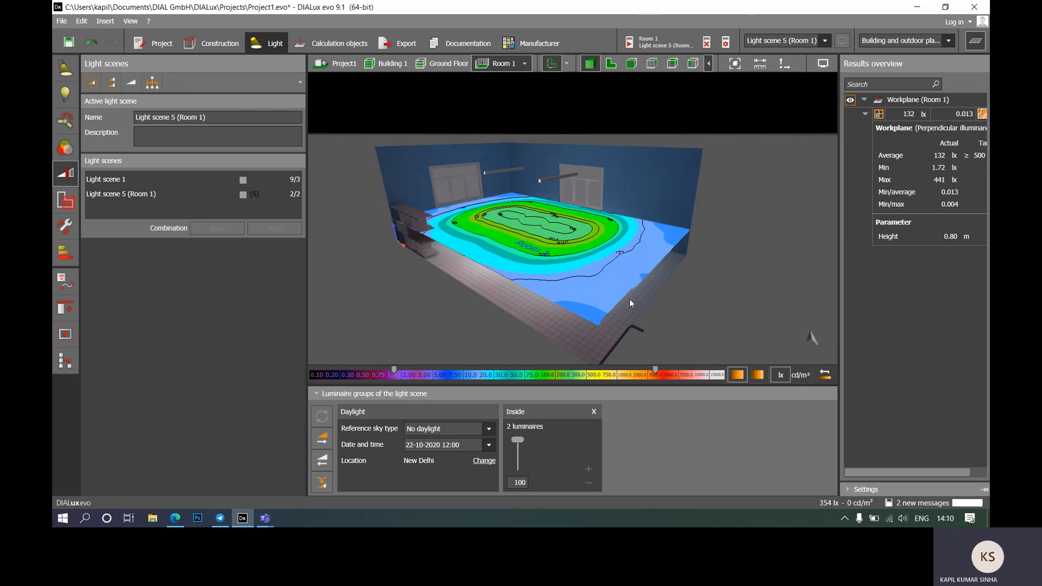
{"action": "mouse_move", "coordinate": [738, 301]}
{"action": "right_mouse_down"}
{"action": "mouse_move", "coordinate": [738, 288]}
{"action": "mouse_move", "coordinate": [723, 302]}
{"action": "right_mouse_up"}
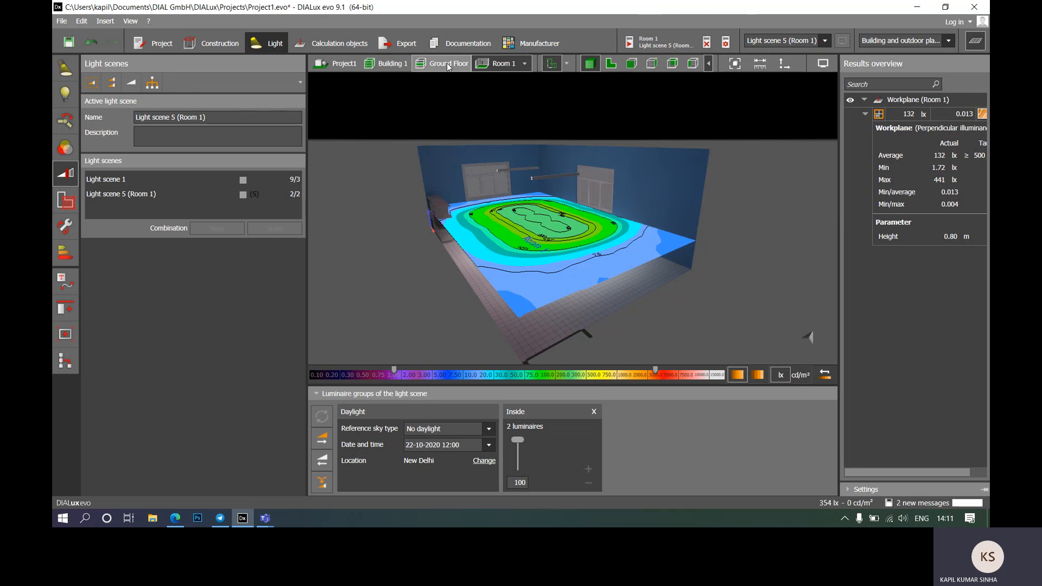
Step: Go up to Building 1 and display the whole L-shaped building as a 2D plan
{"action": "left_click", "coordinate": [423, 65]}
{"action": "left_click", "coordinate": [405, 66]}
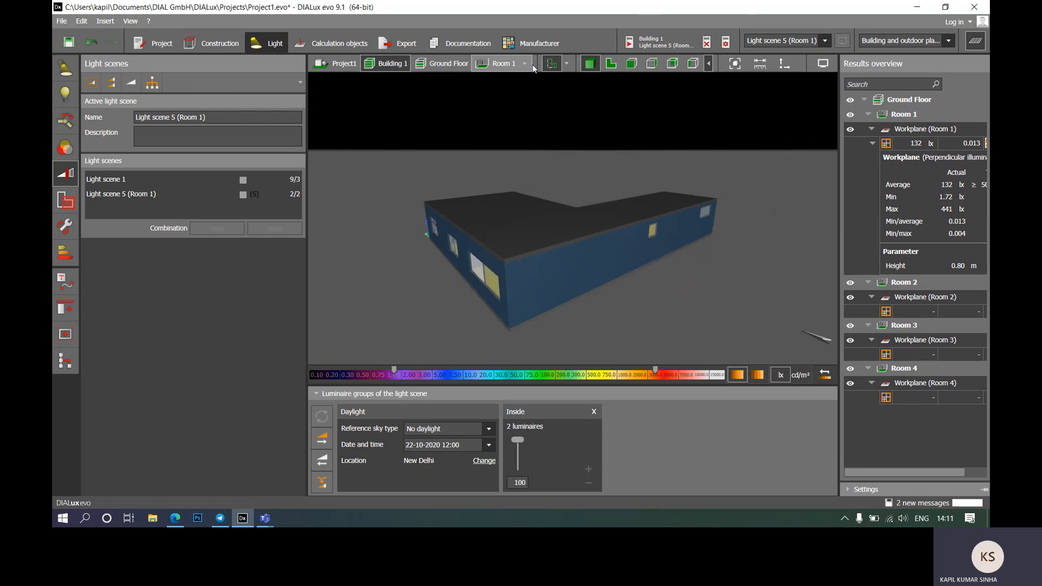
{"action": "left_click", "coordinate": [610, 65]}
{"action": "scroll", "coordinate": [556, 233], "scroll_direction": "up", "scroll_amount": 3}
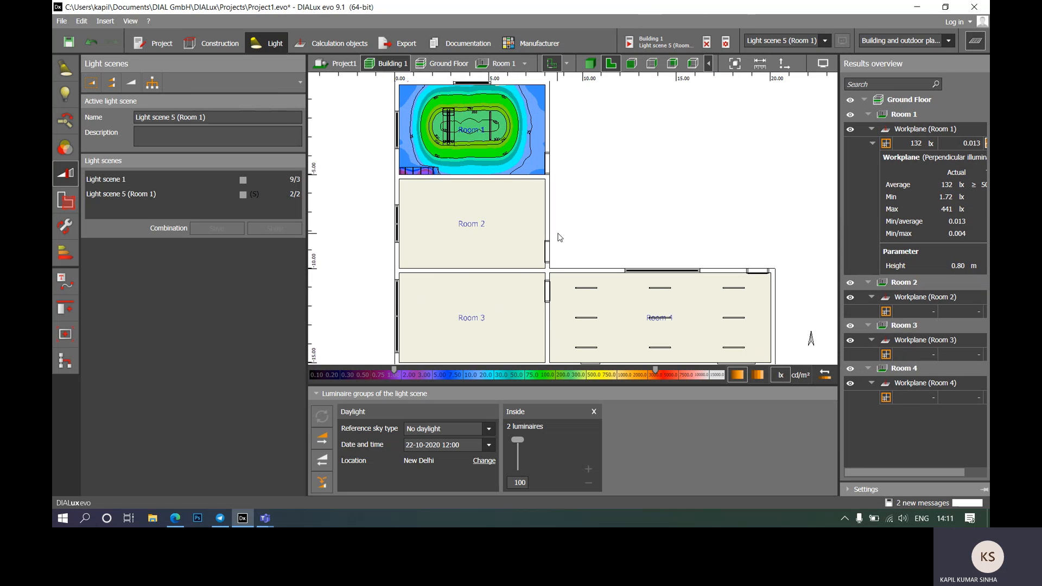
{"action": "middle_click_drag", "start_coordinate": [587, 177], "coordinate": [581, 175]}
{"action": "scroll", "coordinate": [577, 173], "scroll_direction": "down", "scroll_amount": 3}
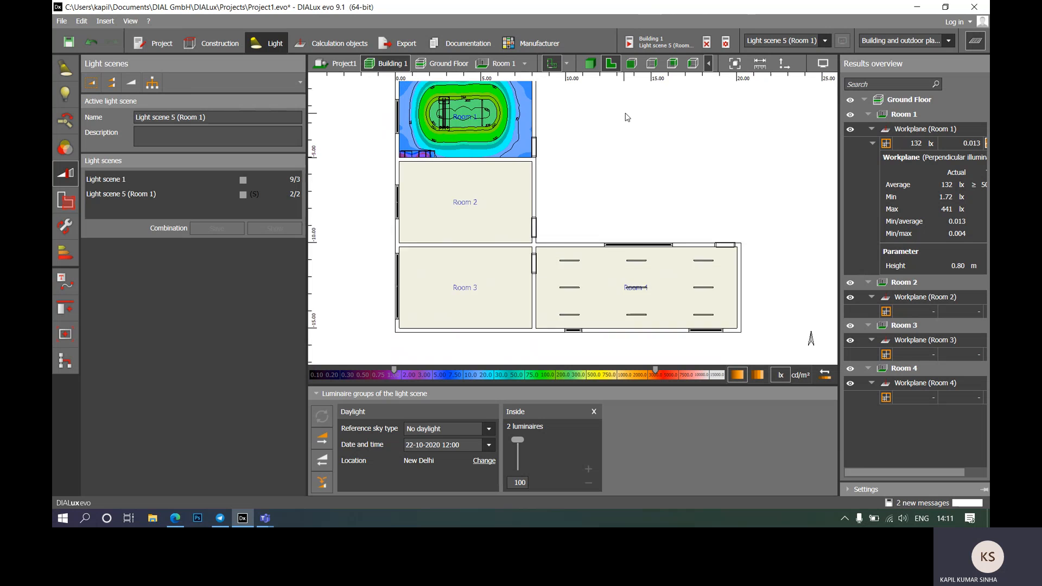
Step: Switch to Light scene 1, then back to Light scene 5 (Room 1)
{"action": "left_click", "coordinate": [825, 40]}
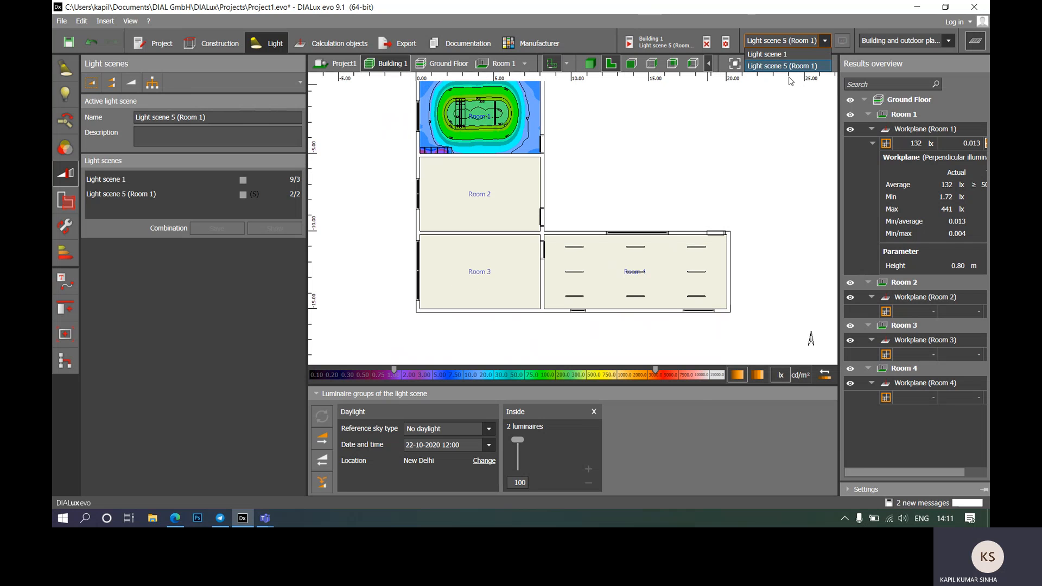
{"action": "left_click", "coordinate": [779, 54]}
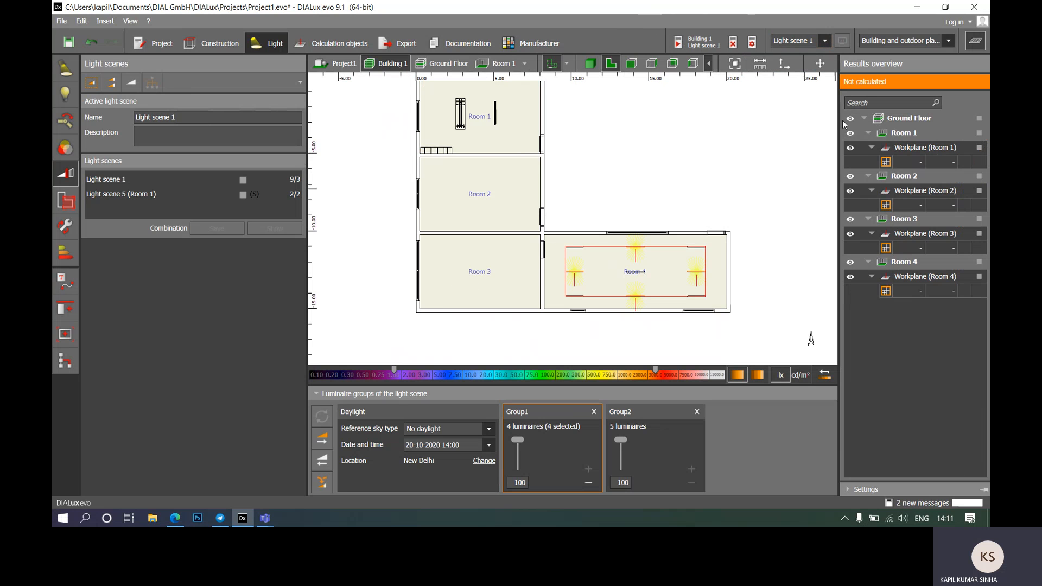
{"action": "left_click", "coordinate": [825, 41]}
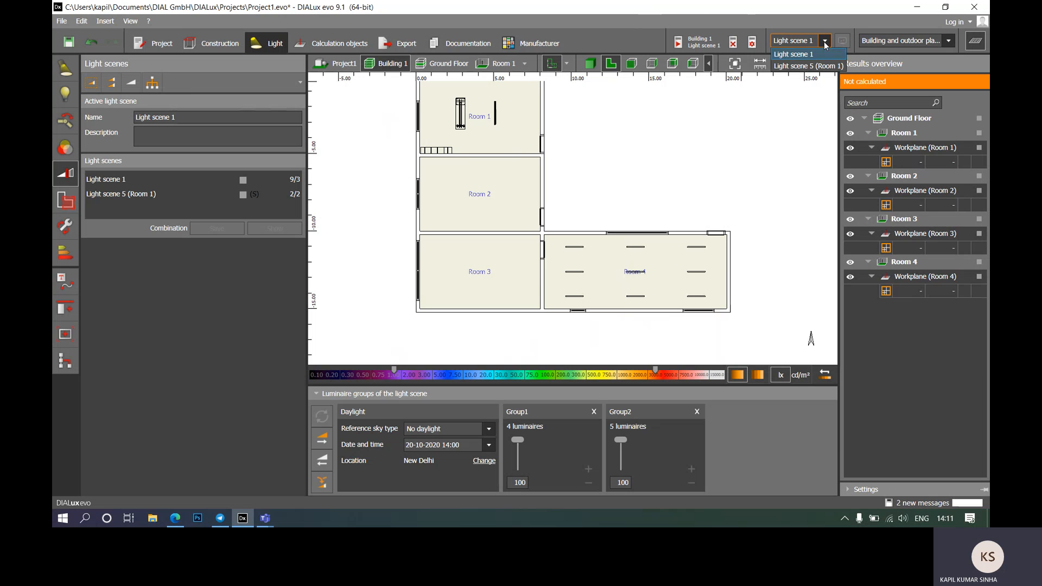
{"action": "left_click", "coordinate": [799, 67]}
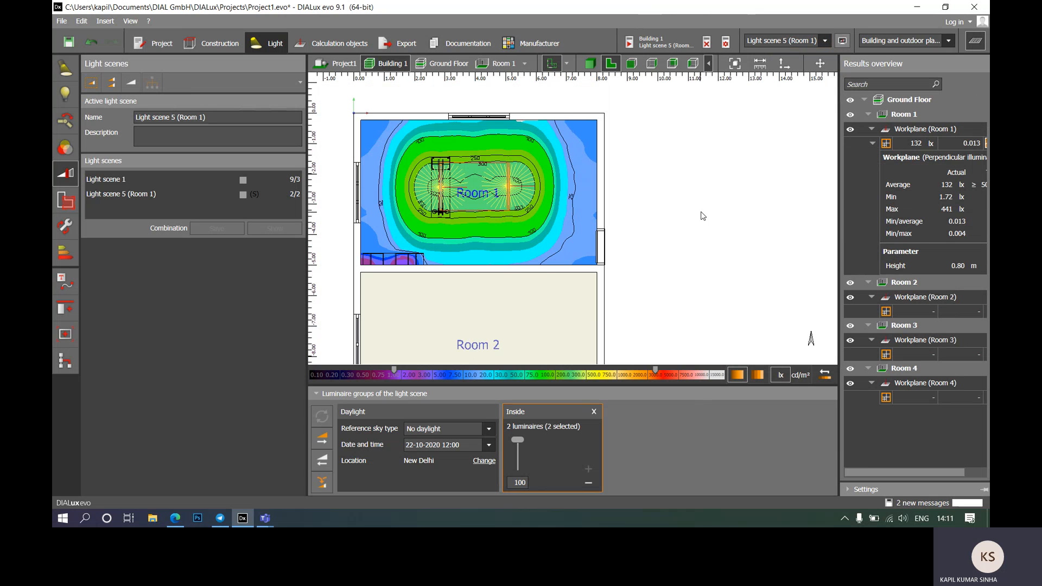
Step: Deselect the Room 1 luminaires and pan the plan to reveal Rooms 3 and 4
{"action": "left_click", "coordinate": [702, 215]}
{"action": "scroll", "coordinate": [499, 204], "scroll_direction": "down", "scroll_amount": 2}
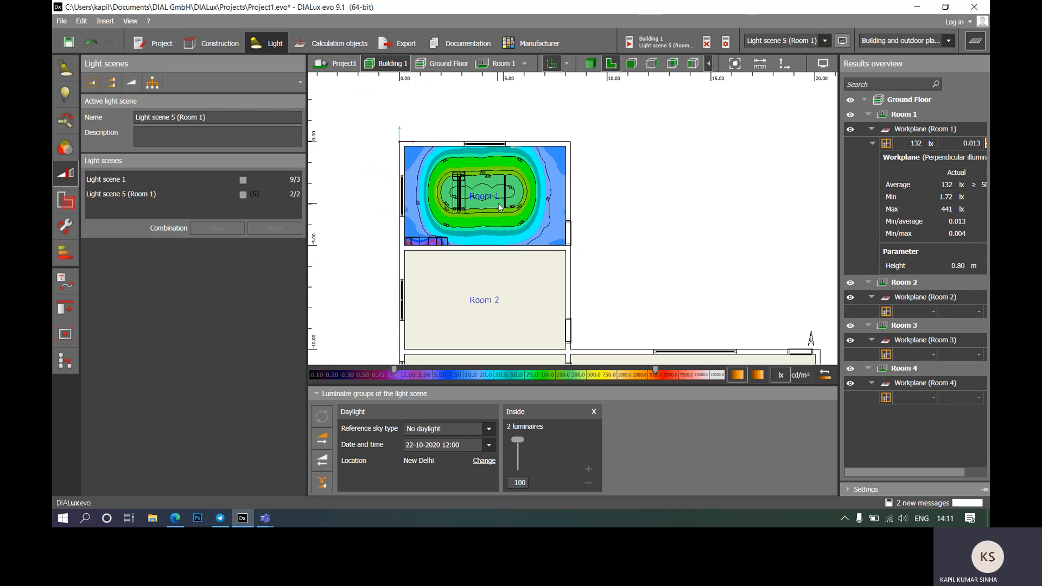
{"action": "middle_click_drag", "start_coordinate": [600, 252], "coordinate": [582, 212]}
{"action": "scroll", "coordinate": [570, 186], "scroll_direction": "down", "scroll_amount": 2}
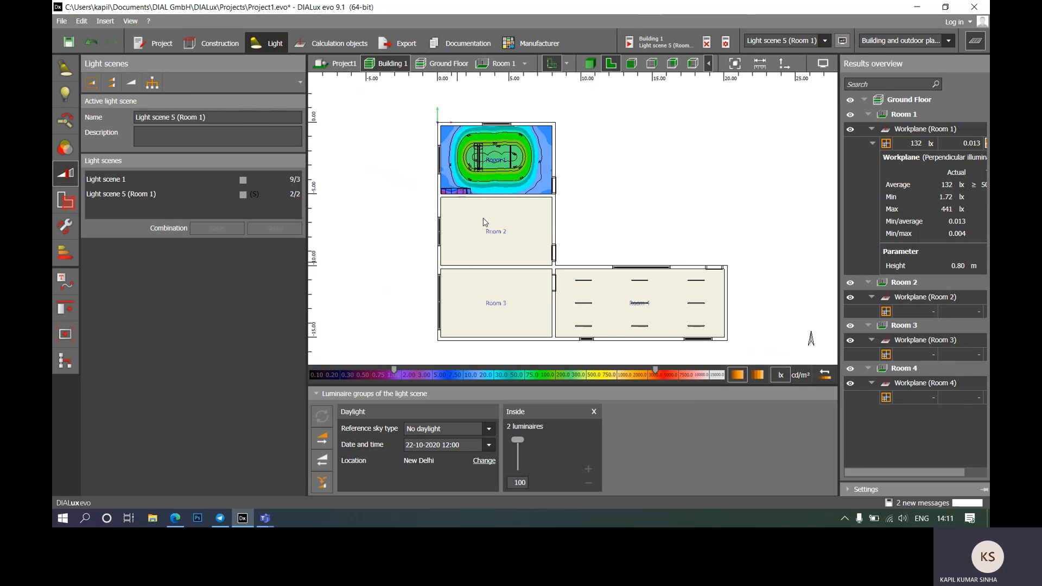
{"action": "mouse_move", "coordinate": [264, 522]}
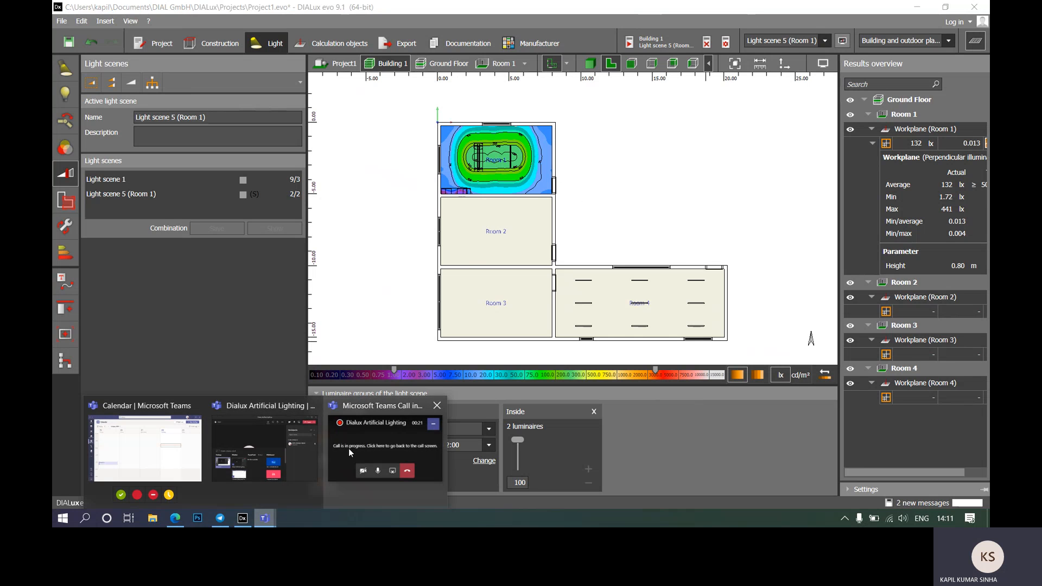